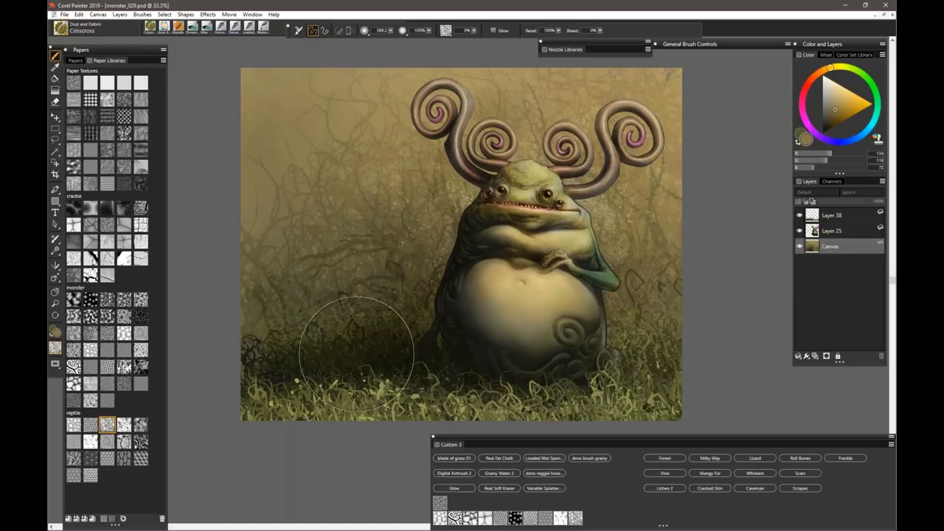
- Choose the Real Fat Chalk brush and move the Custom 3 palette up over the middle of the painting
{"action": "left_click", "coordinate": [510, 459]}
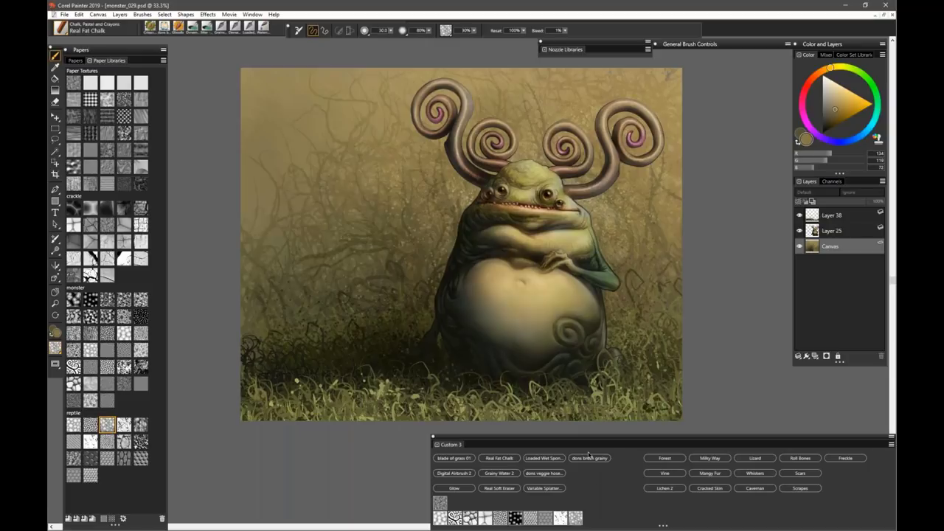
{"action": "mouse_move", "coordinate": [507, 438]}
{"action": "left_mouse_down"}
{"action": "mouse_move", "coordinate": [366, 336]}
{"action": "mouse_move", "coordinate": [279, 200]}
{"action": "left_mouse_up"}
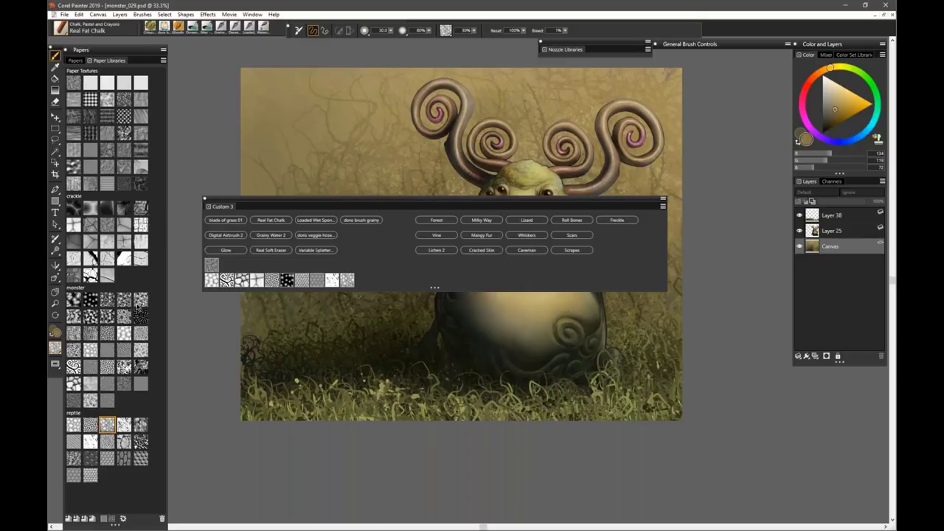
- Add the last paper in the monster library's first row to the Custom 3 palette, and delete it from the palette
{"action": "left_click", "coordinate": [140, 299]}
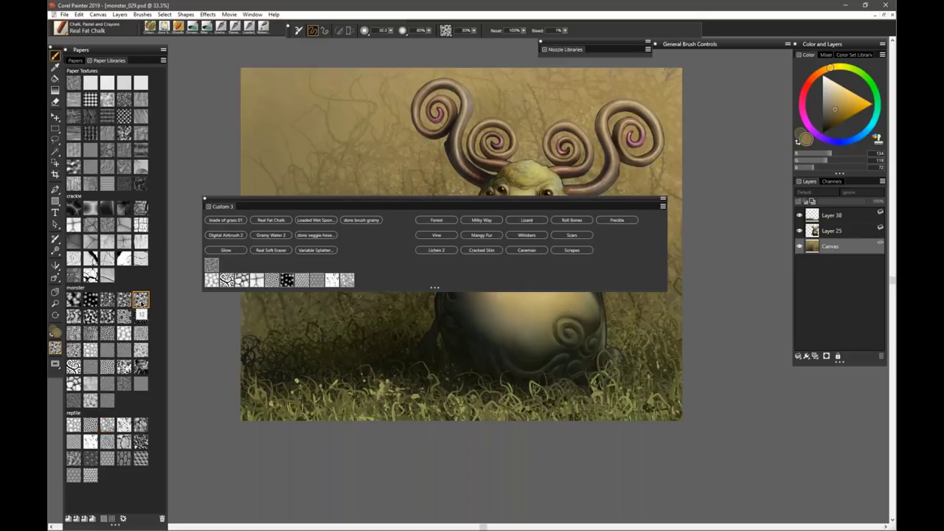
{"action": "left_click_drag", "start_coordinate": [140, 313], "coordinate": [381, 280]}
{"action": "right_click", "coordinate": [377, 280]}
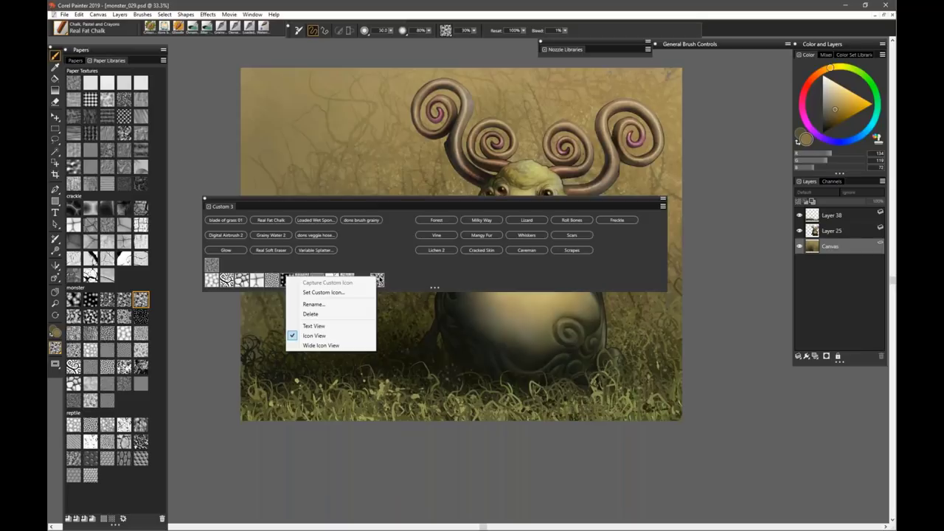
{"action": "left_click", "coordinate": [310, 313]}
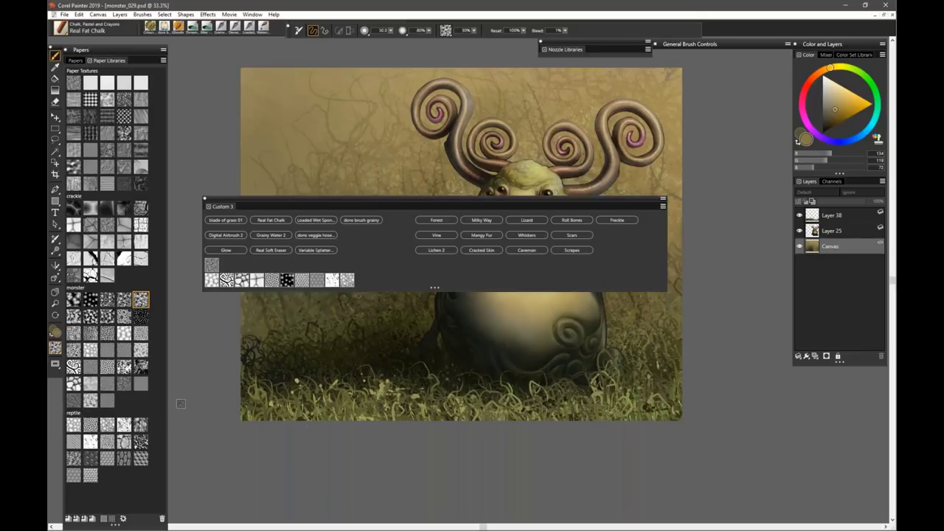
- Select the first Paper Textures grain, collapse the paper libraries, and place the Custom 3 palette just below the painting
{"action": "left_click", "coordinate": [216, 264]}
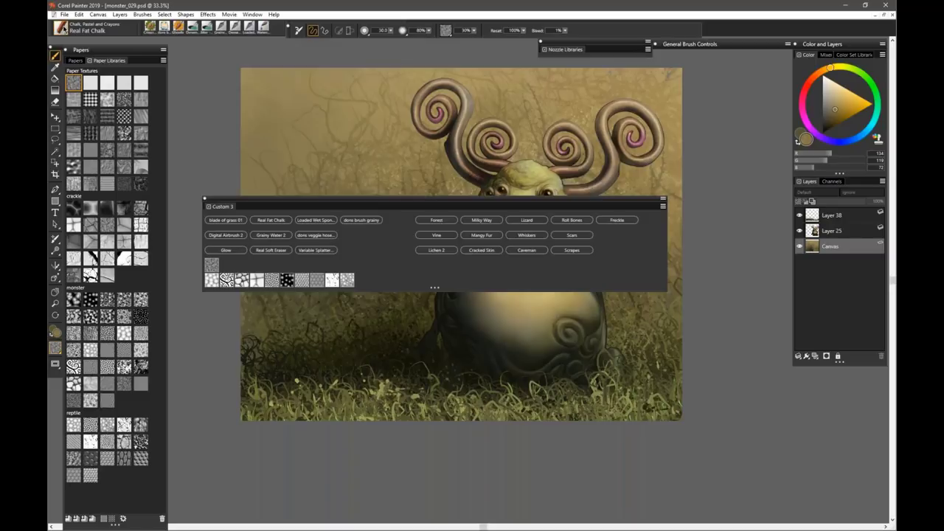
{"action": "mouse_move", "coordinate": [65, 30]}
{"action": "left_mouse_down"}
{"action": "mouse_move", "coordinate": [228, 128]}
{"action": "mouse_move", "coordinate": [375, 242]}
{"action": "mouse_move", "coordinate": [363, 255]}
{"action": "left_mouse_up"}
{"action": "left_click", "coordinate": [104, 57]}
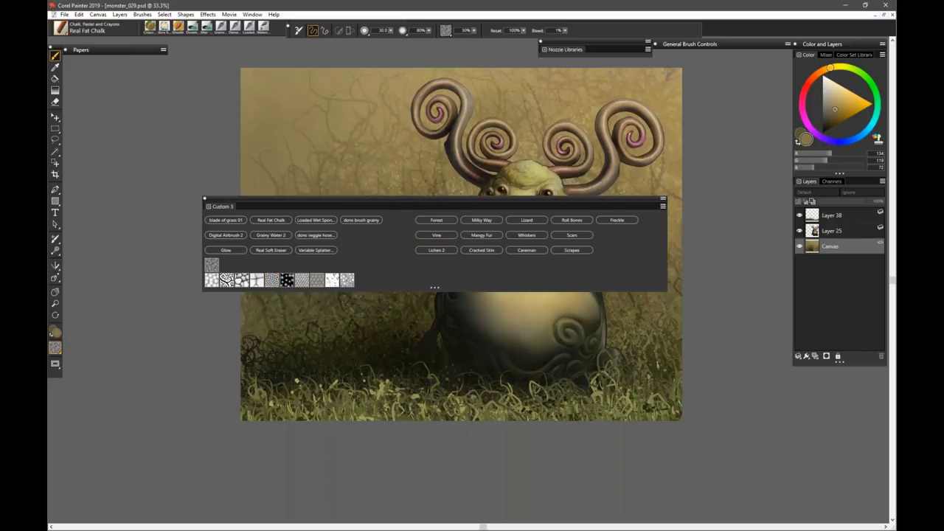
{"action": "left_click_drag", "start_coordinate": [391, 204], "coordinate": [422, 430]}
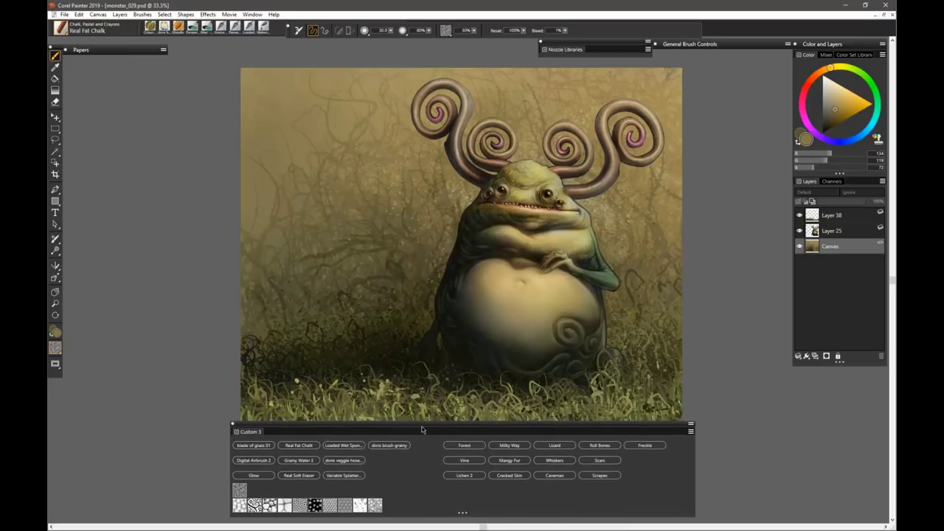
- Hide Layer 38 to view the painting without its foreground grass
{"action": "key", "text": "ctrl+plus"}
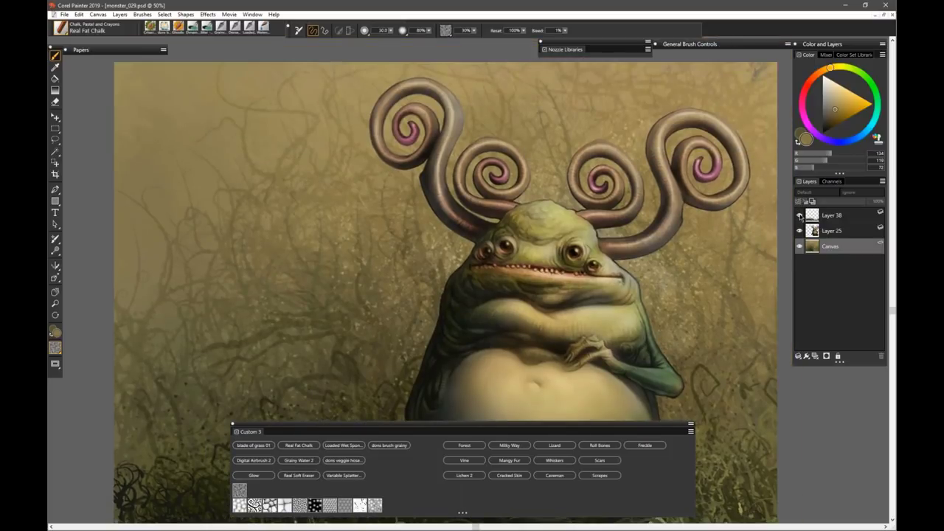
{"action": "left_click", "coordinate": [799, 215]}
{"action": "left_click", "coordinate": [800, 216]}
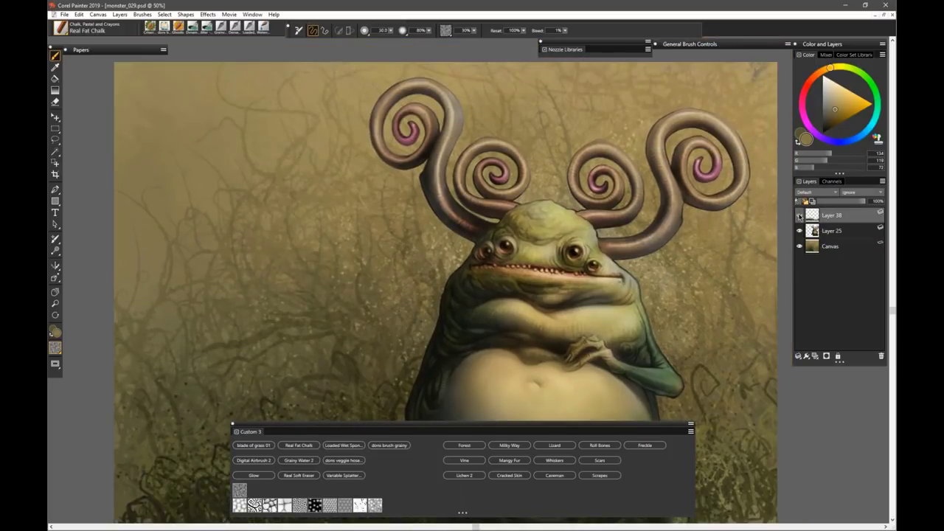
{"action": "key", "text": "ctrl+minus"}
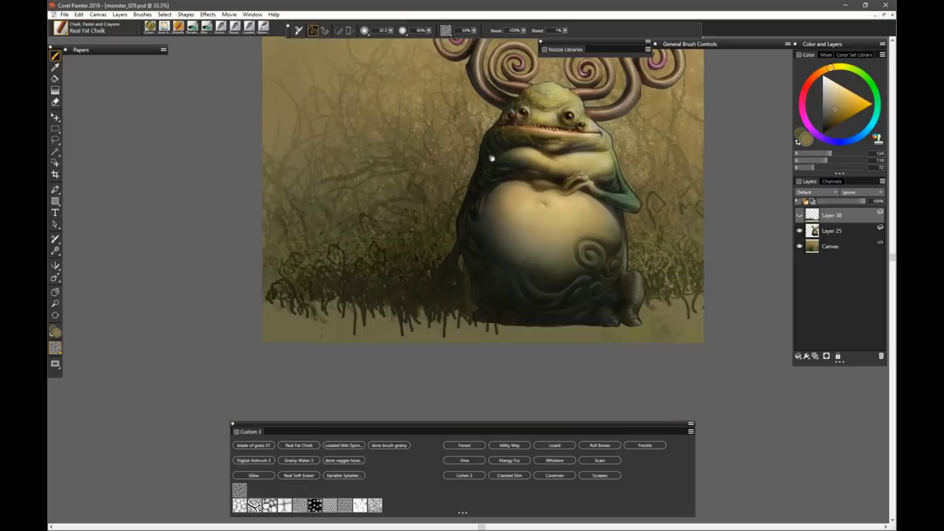
{"action": "left_click_drag", "start_coordinate": [491, 158], "coordinate": [478, 231]}
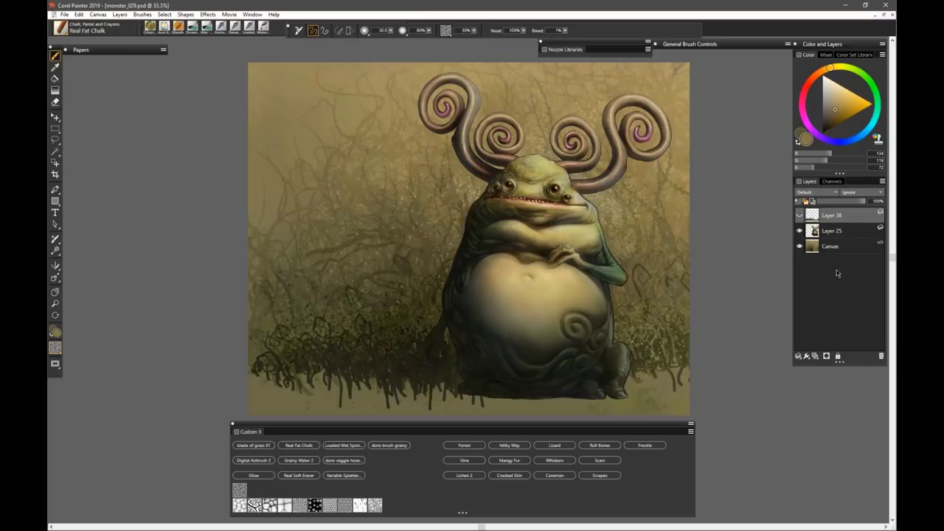
- Hide Layer 25 and examine the background branches, foliage and speckled textures painted on the Canvas layer
{"action": "left_click", "coordinate": [799, 232]}
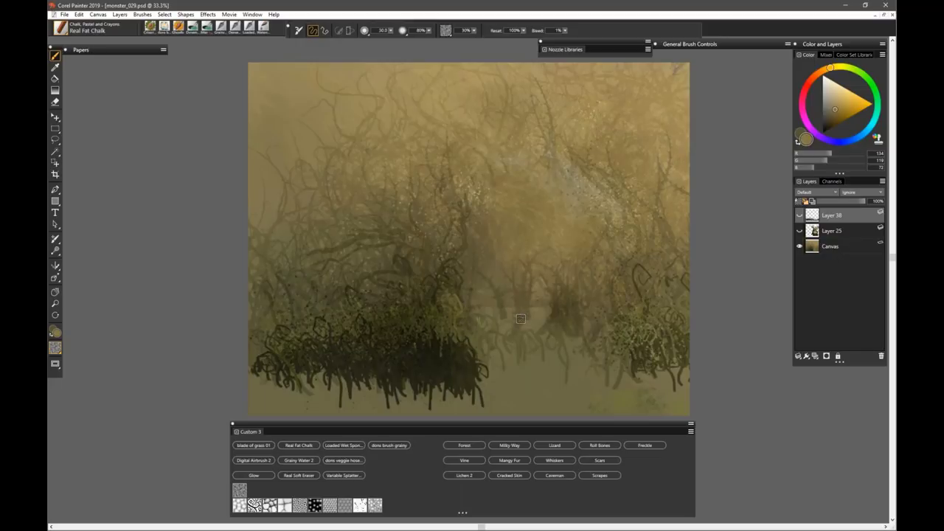
{"action": "key", "text": "ctrl+plus"}
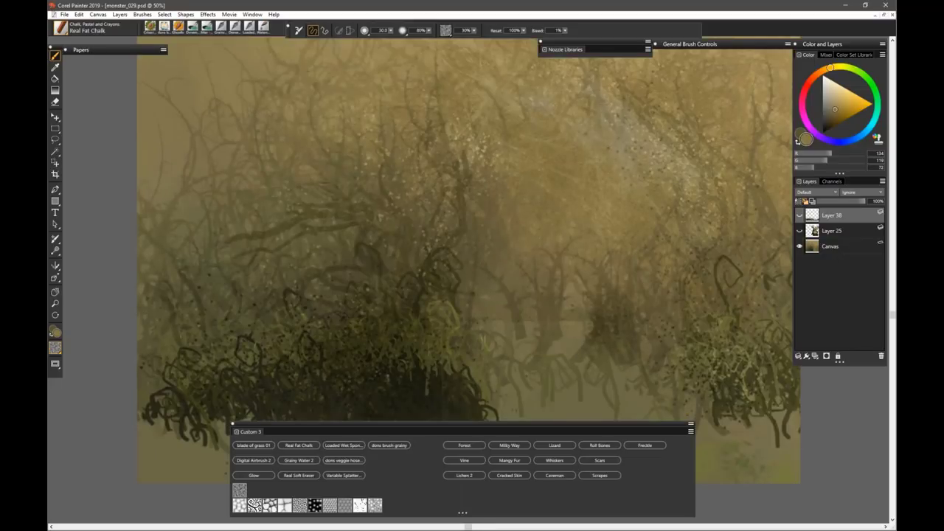
{"action": "mouse_move", "coordinate": [519, 295]}
{"action": "left_mouse_down"}
{"action": "mouse_move", "coordinate": [482, 167]}
{"action": "mouse_move", "coordinate": [505, 309]}
{"action": "left_mouse_up"}
{"action": "mouse_move", "coordinate": [340, 149]}
{"action": "left_mouse_down"}
{"action": "mouse_move", "coordinate": [395, 291]}
{"action": "mouse_move", "coordinate": [308, 251]}
{"action": "left_mouse_up"}
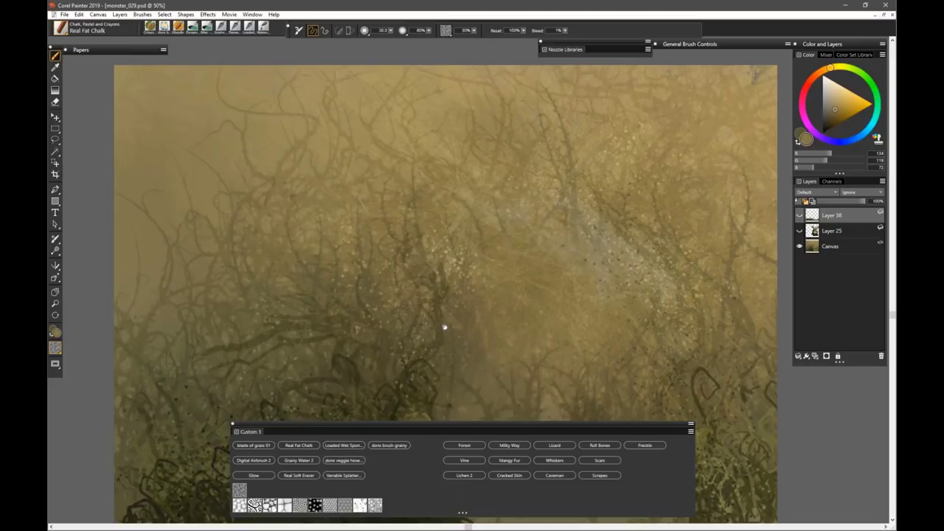
{"action": "scroll", "coordinate": [444, 327], "scroll_direction": "down", "scroll_amount": 5}
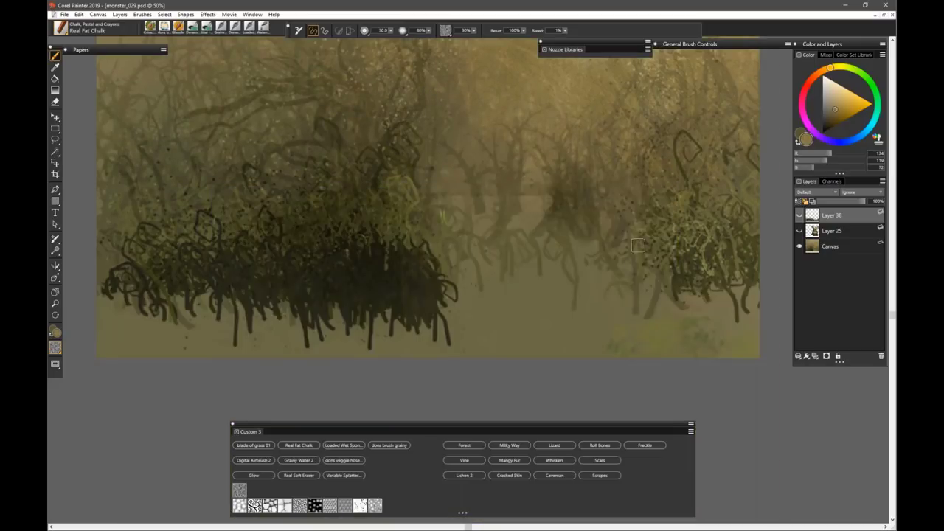
{"action": "left_click_drag", "start_coordinate": [469, 171], "coordinate": [521, 292]}
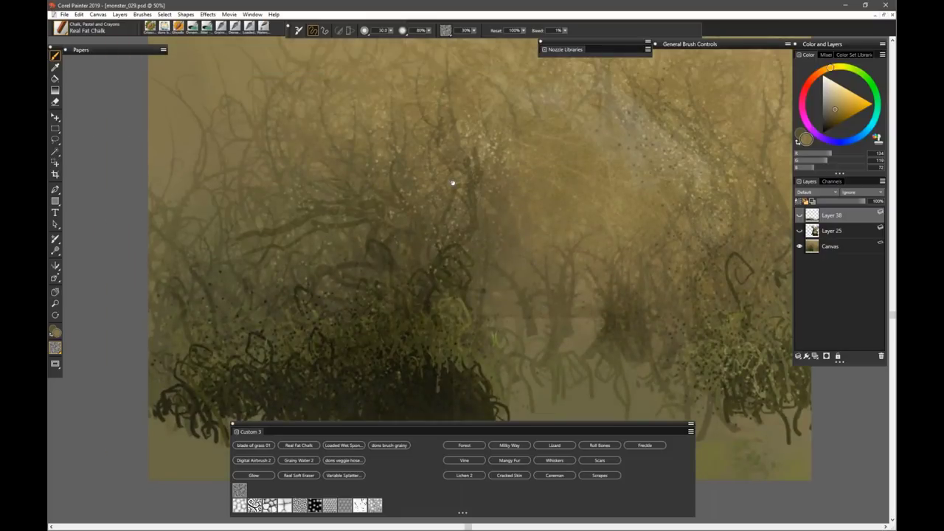
{"action": "mouse_move", "coordinate": [442, 194]}
{"action": "left_mouse_down"}
{"action": "mouse_move", "coordinate": [390, 276]}
{"action": "mouse_move", "coordinate": [436, 265]}
{"action": "mouse_move", "coordinate": [423, 257]}
{"action": "left_mouse_up"}
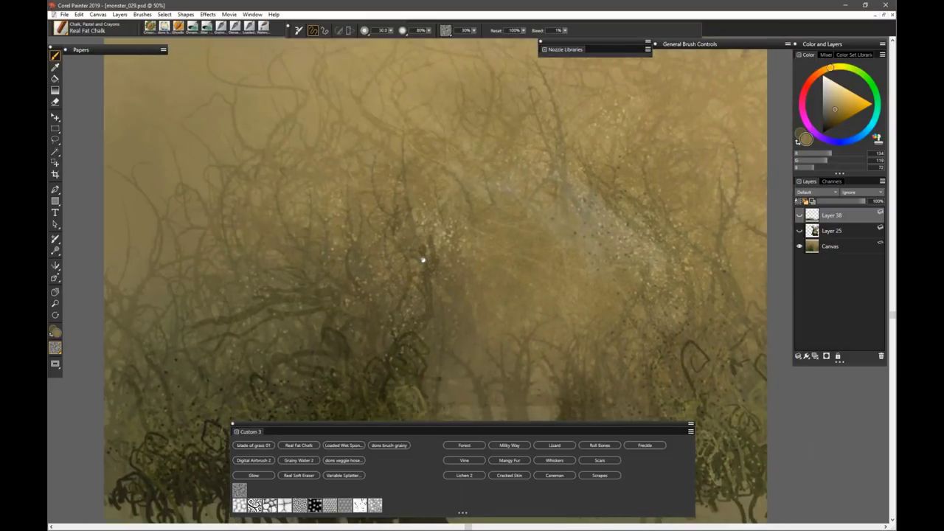
{"action": "mouse_move", "coordinate": [424, 222]}
{"action": "left_mouse_down"}
{"action": "mouse_move", "coordinate": [435, 236]}
{"action": "mouse_move", "coordinate": [419, 236]}
{"action": "left_mouse_up"}
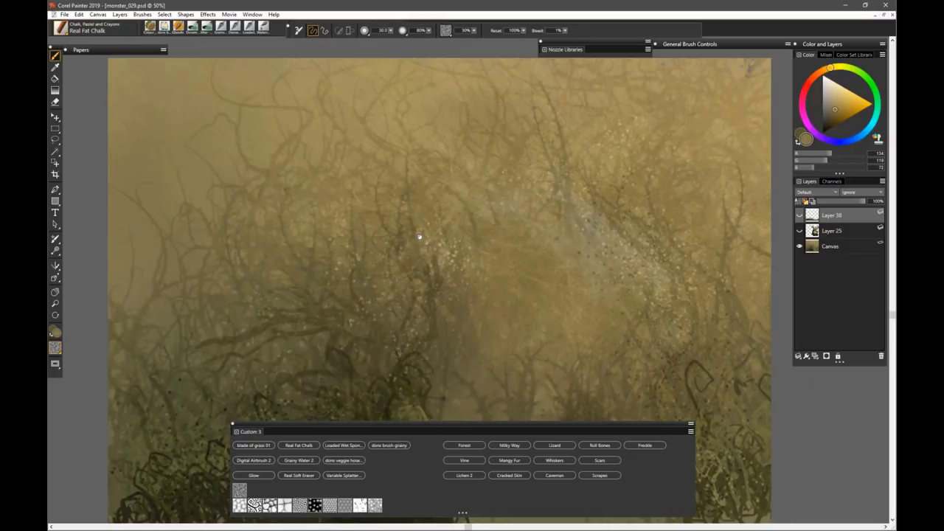
- Show Layer 25 and Layer 38 again, and look over the monster and the foreground grass
{"action": "left_click", "coordinate": [800, 231]}
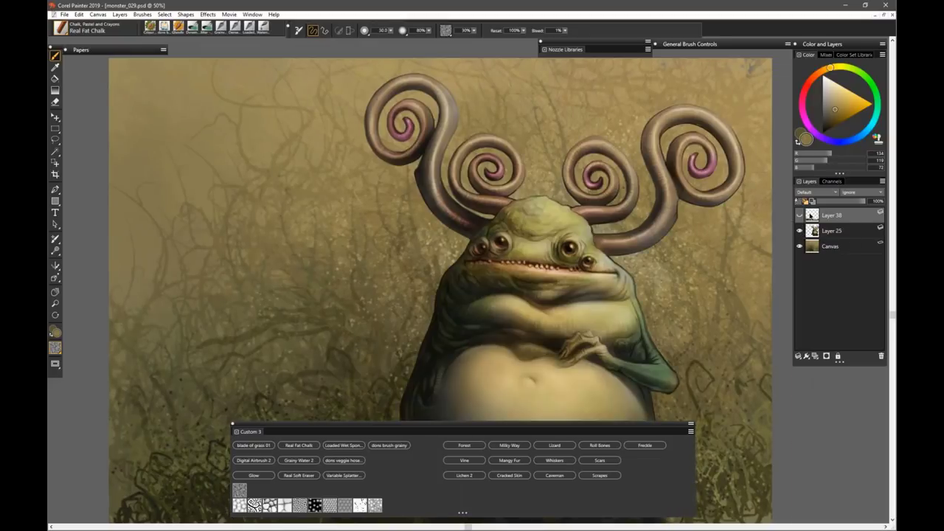
{"action": "left_click", "coordinate": [800, 215]}
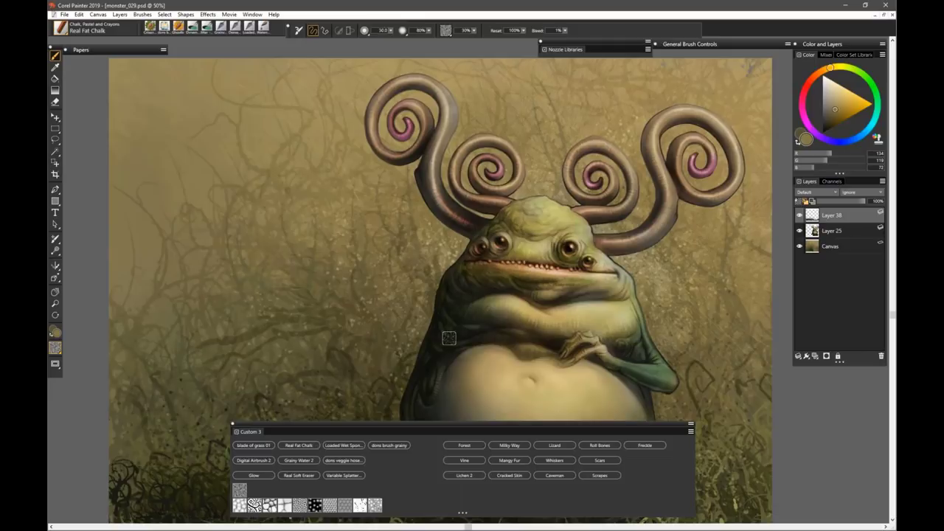
{"action": "mouse_move", "coordinate": [469, 350]}
{"action": "left_mouse_down"}
{"action": "mouse_move", "coordinate": [417, 178]}
{"action": "mouse_move", "coordinate": [444, 162]}
{"action": "mouse_move", "coordinate": [468, 167]}
{"action": "left_mouse_up"}
{"action": "left_click_drag", "start_coordinate": [469, 175], "coordinate": [470, 180]}
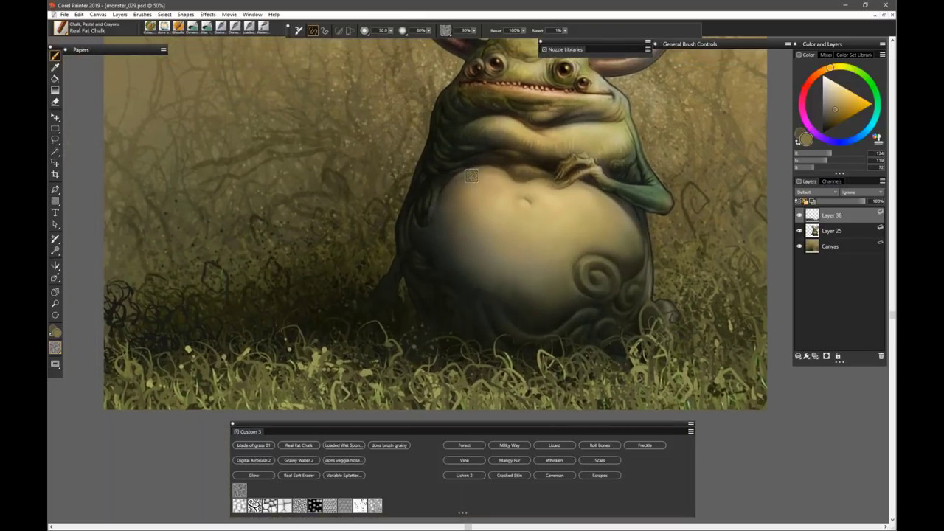
{"action": "left_click", "coordinate": [65, 15]}
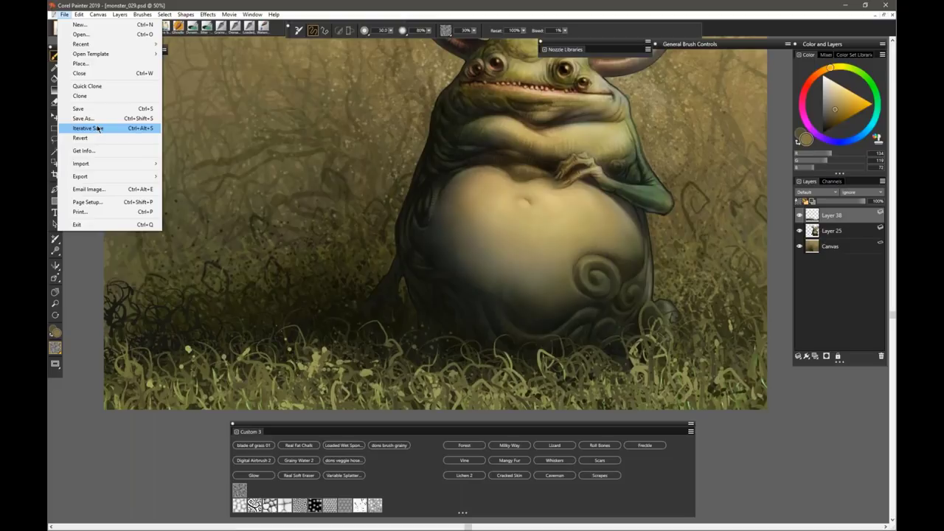
{"action": "left_click", "coordinate": [274, 15]}
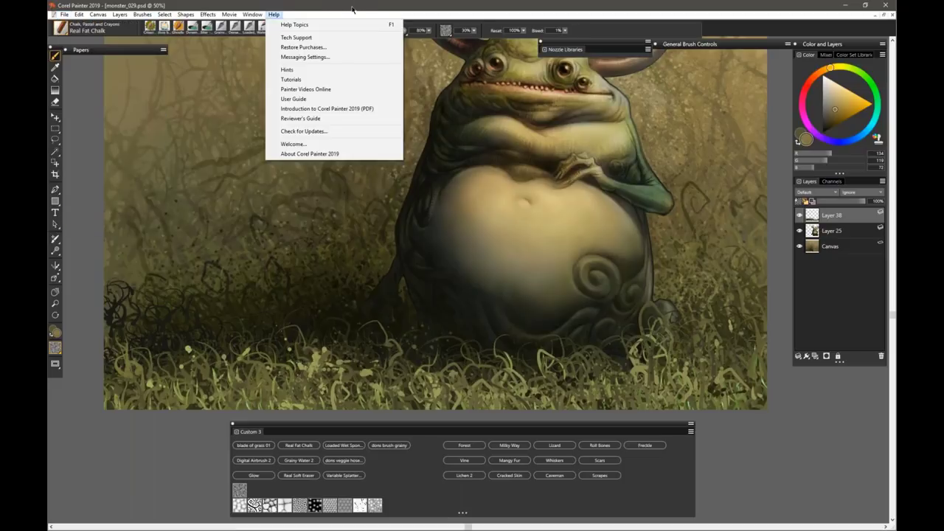
{"action": "left_click", "coordinate": [418, 8]}
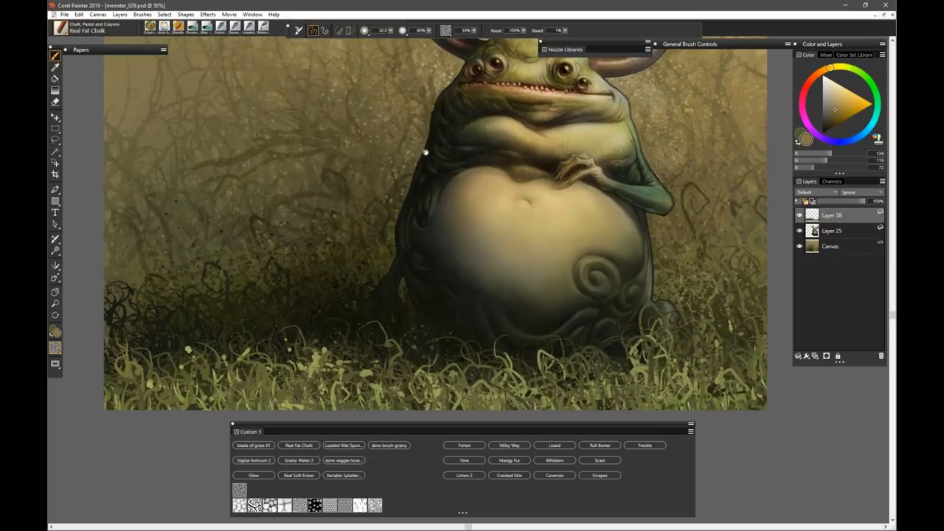
{"action": "mouse_move", "coordinate": [425, 152]}
{"action": "left_mouse_down"}
{"action": "mouse_move", "coordinate": [438, 285]}
{"action": "mouse_move", "coordinate": [443, 223]}
{"action": "left_mouse_up"}
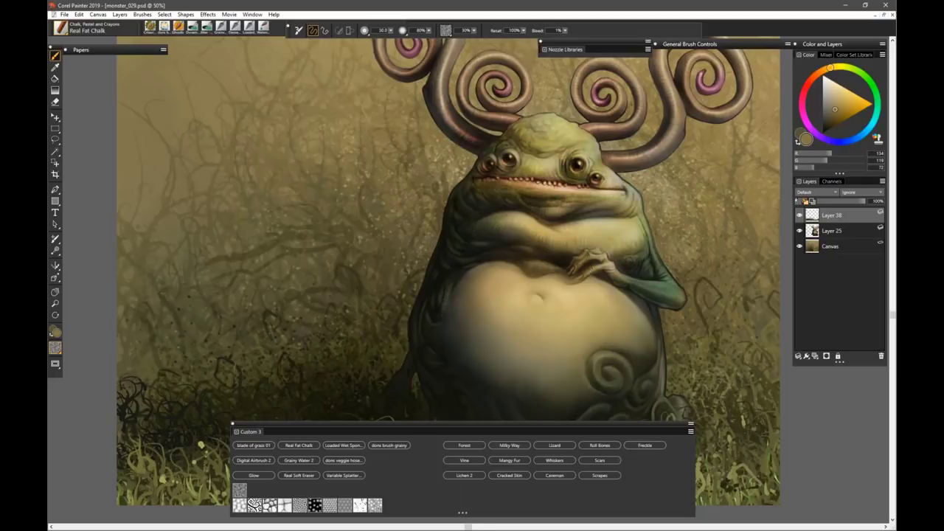
{"action": "key", "text": "ctrl+minus"}
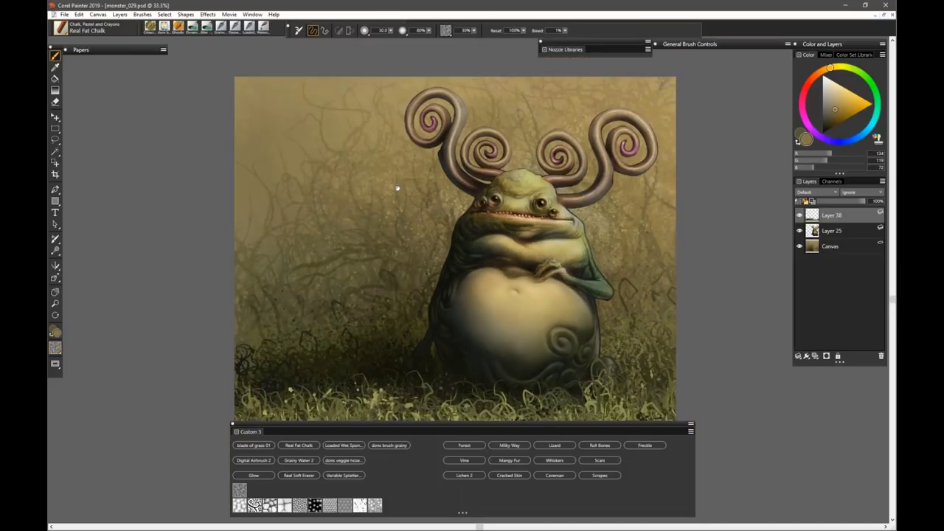
{"action": "mouse_move", "coordinate": [413, 185]}
{"action": "left_mouse_down"}
{"action": "mouse_move", "coordinate": [426, 175]}
{"action": "mouse_move", "coordinate": [407, 157]}
{"action": "mouse_move", "coordinate": [402, 166]}
{"action": "left_mouse_up"}
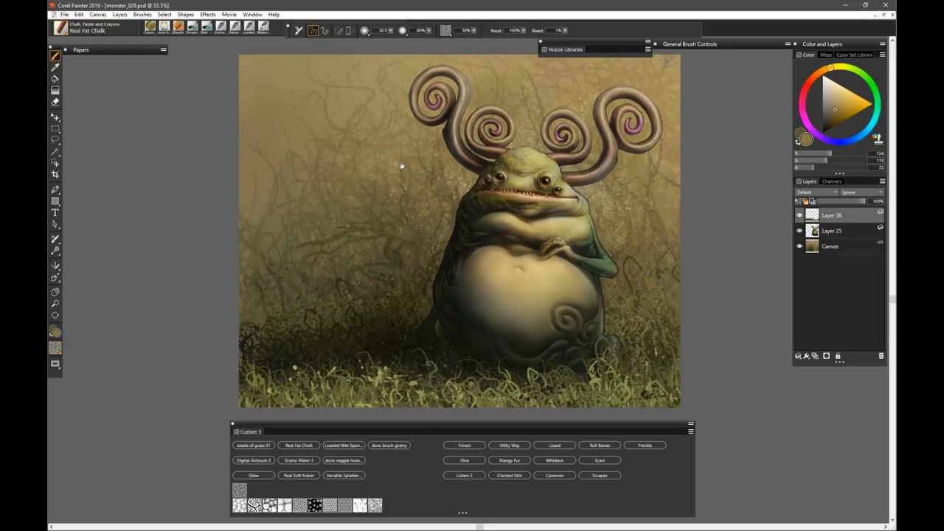
{"action": "left_click", "coordinate": [100, 14]}
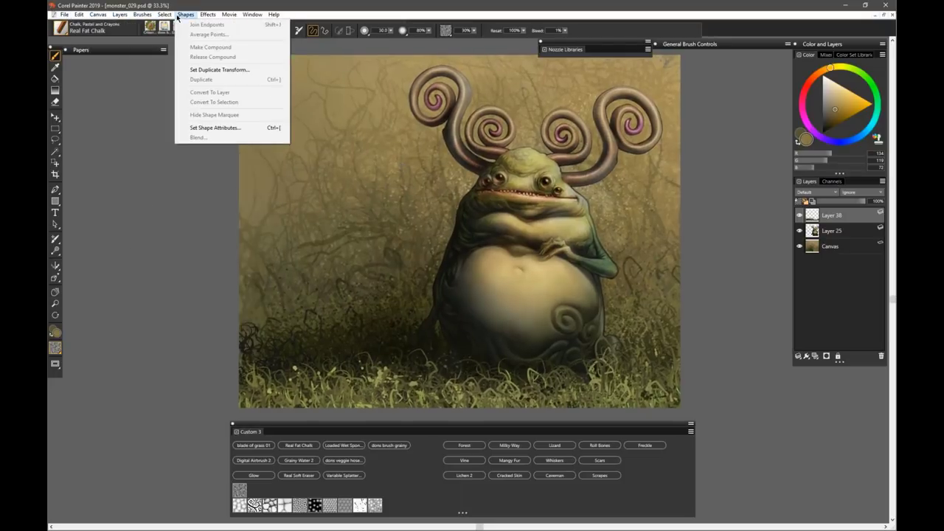
{"action": "mouse_move", "coordinate": [67, 16]}
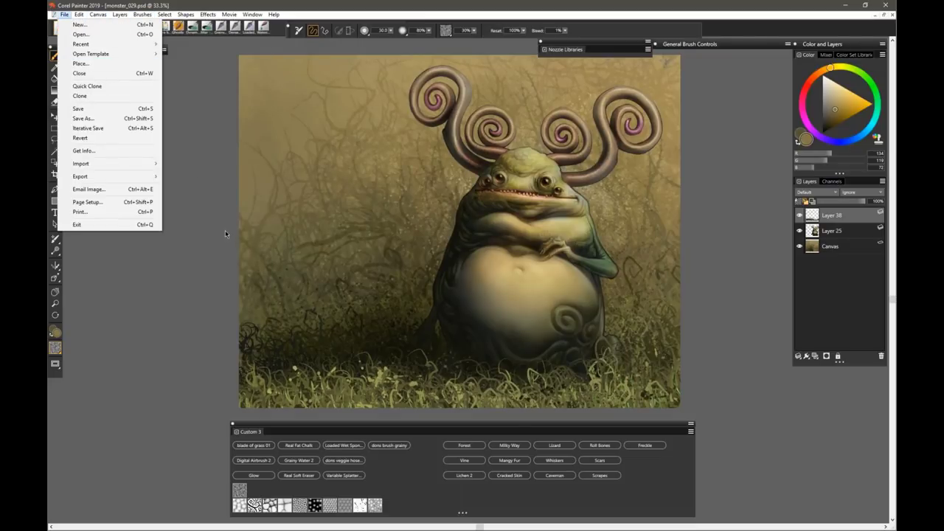
{"action": "left_click", "coordinate": [330, 264]}
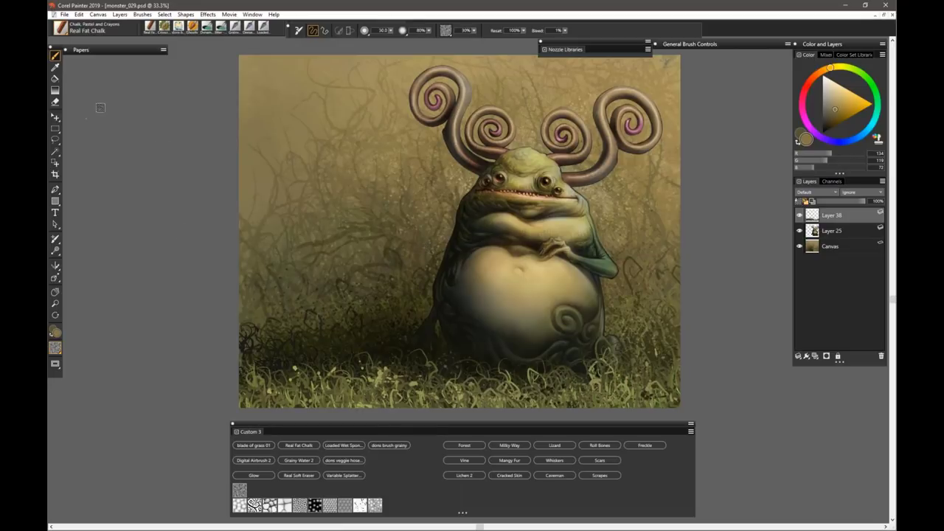
- Check the painting's width and height in the Canvas Size settings
{"action": "left_click", "coordinate": [94, 15]}
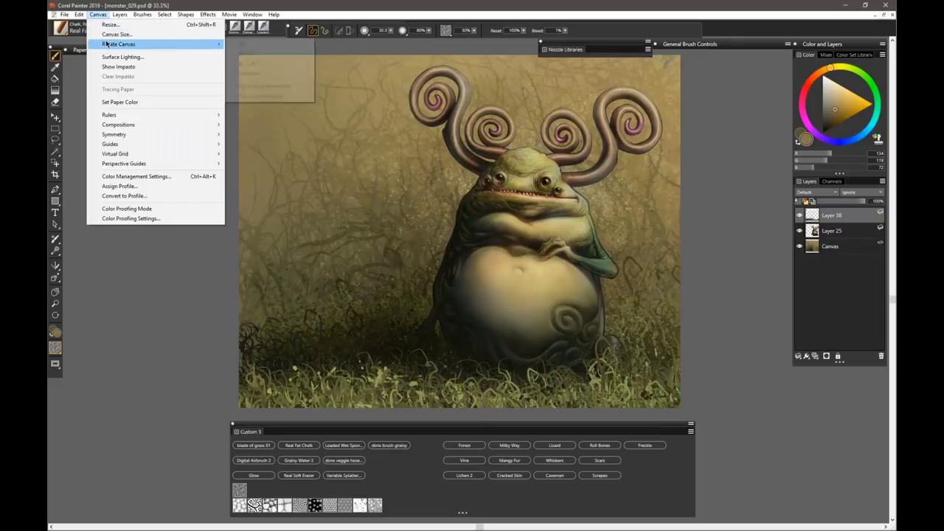
{"action": "left_click", "coordinate": [113, 34]}
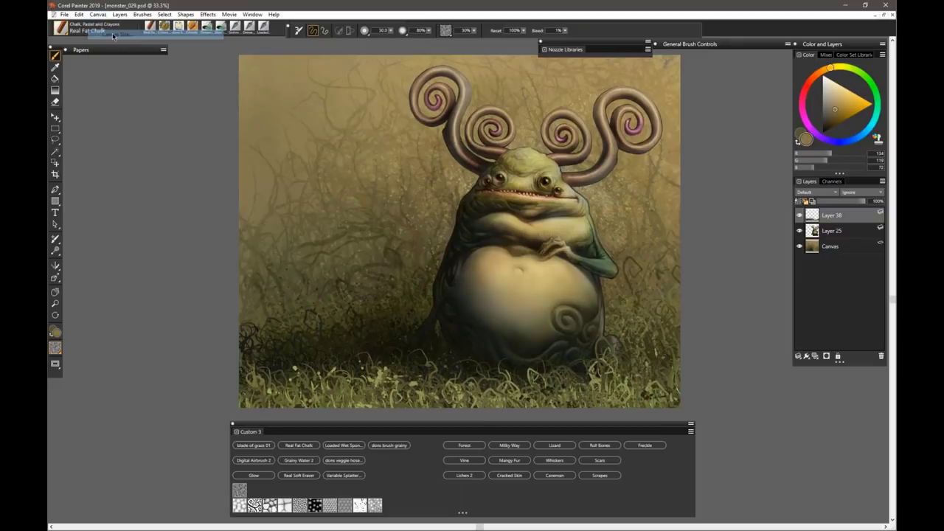
{"action": "left_click_drag", "start_coordinate": [567, 222], "coordinate": [350, 73]}
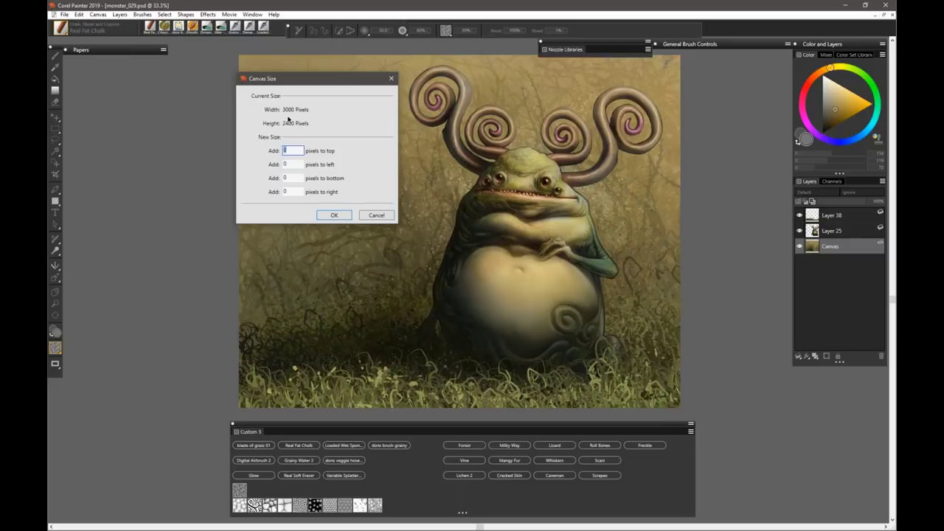
{"action": "left_click", "coordinate": [334, 215]}
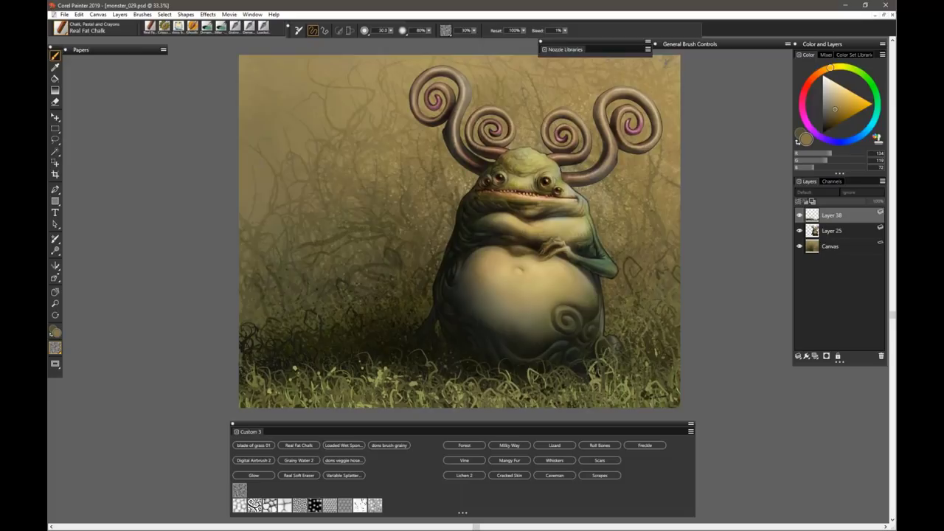
- Examine the painted detail on the monster's belly, hand, mouth, eyes and forehead up close
{"action": "key", "text": "ctrl+plus"}
{"action": "key", "text": "ctrl+plus"}
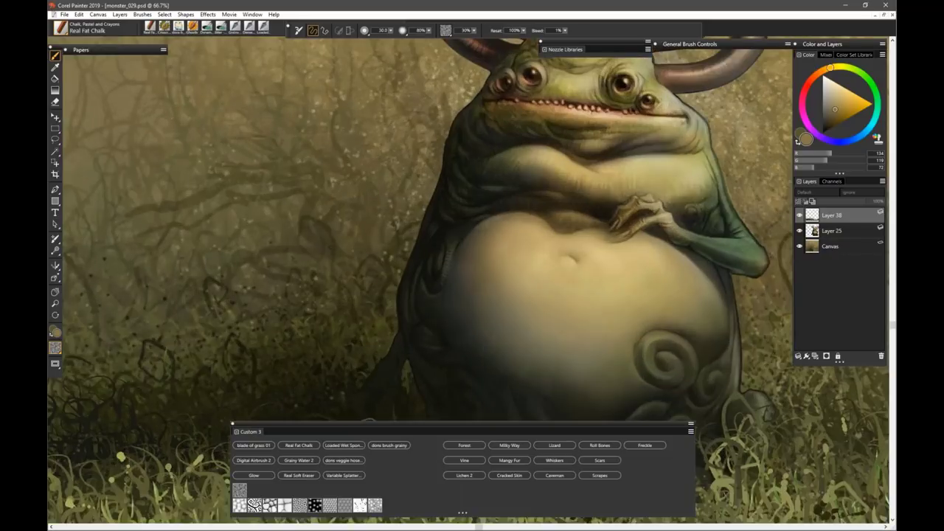
{"action": "key", "text": "ctrl+plus"}
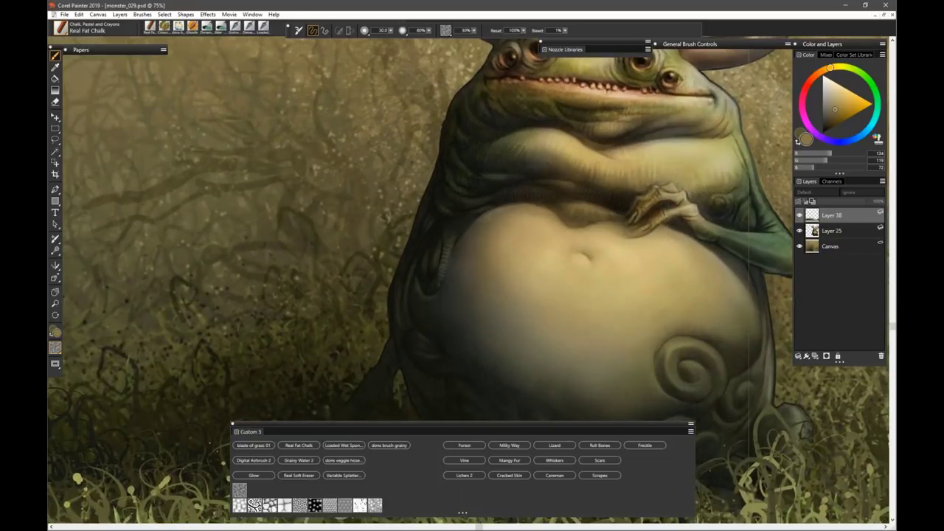
{"action": "key", "text": "ctrl+plus"}
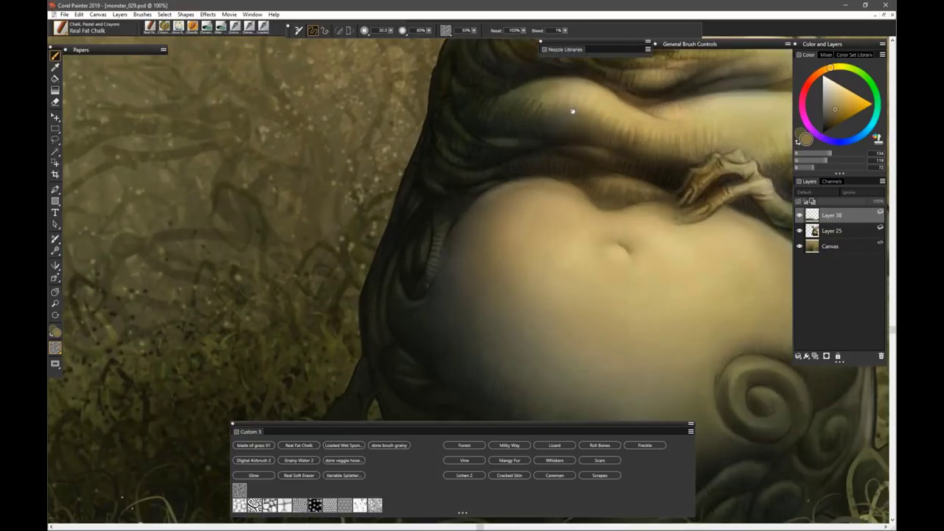
{"action": "left_click_drag", "start_coordinate": [573, 106], "coordinate": [407, 255]}
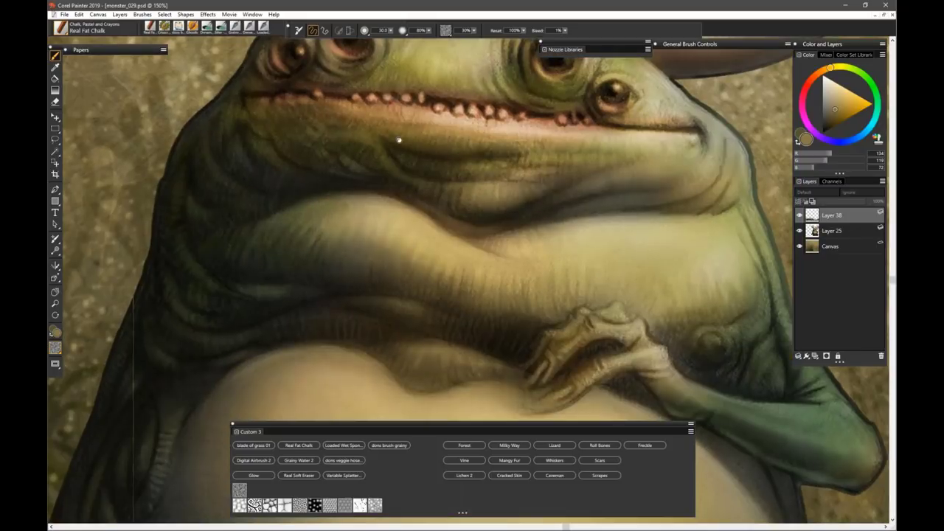
{"action": "mouse_move", "coordinate": [396, 139]}
{"action": "left_mouse_down"}
{"action": "mouse_move", "coordinate": [401, 304]}
{"action": "mouse_move", "coordinate": [402, 290]}
{"action": "left_mouse_up"}
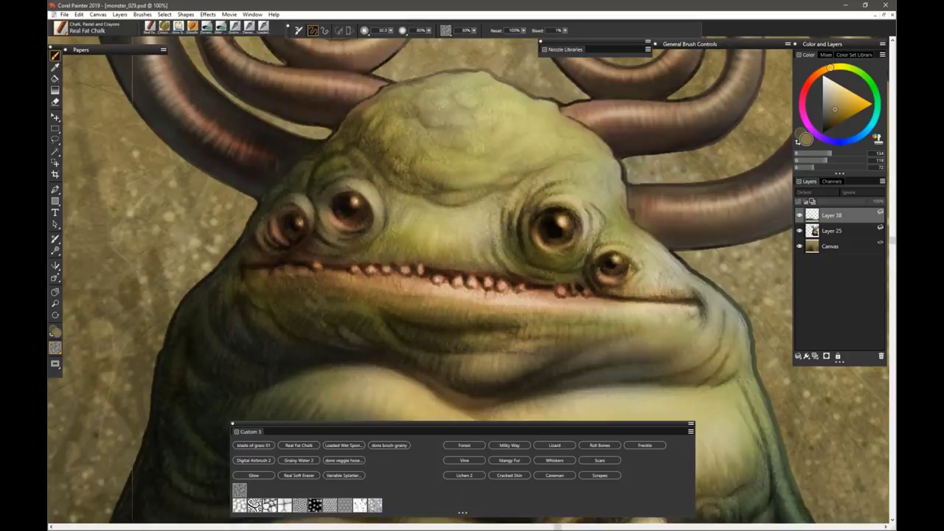
- View the whole painting at thumbnail size, down to 5% magnification, to judge its overall composition
{"action": "key", "text": "ctrl+minus"}
{"action": "key", "text": "ctrl+minus"}
{"action": "key", "text": "ctrl+minus"}
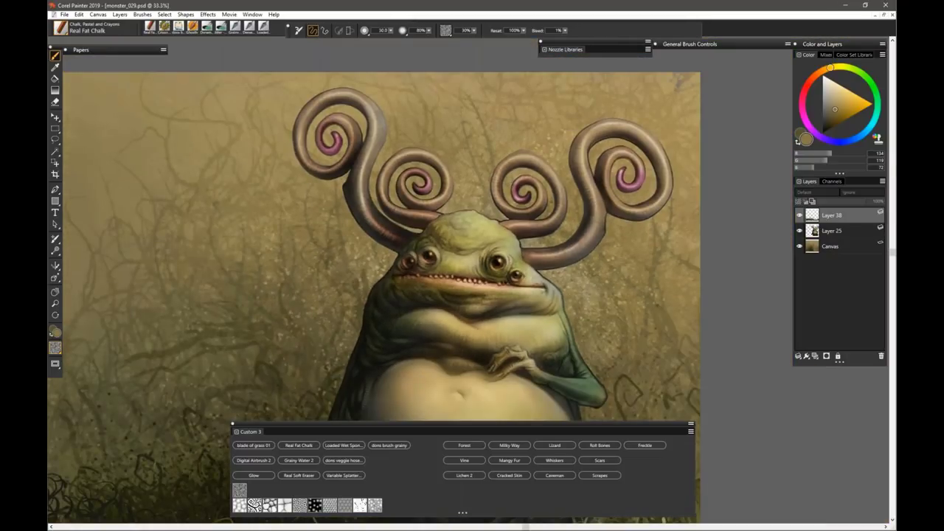
{"action": "key", "text": "ctrl+minus"}
{"action": "key", "text": "ctrl+minus"}
{"action": "key", "text": "ctrl+minus"}
{"action": "key", "text": "ctrl+minus"}
{"action": "key", "text": "ctrl+minus"}
{"action": "key", "text": "ctrl+minus"}
{"action": "key", "text": "ctrl+minus"}
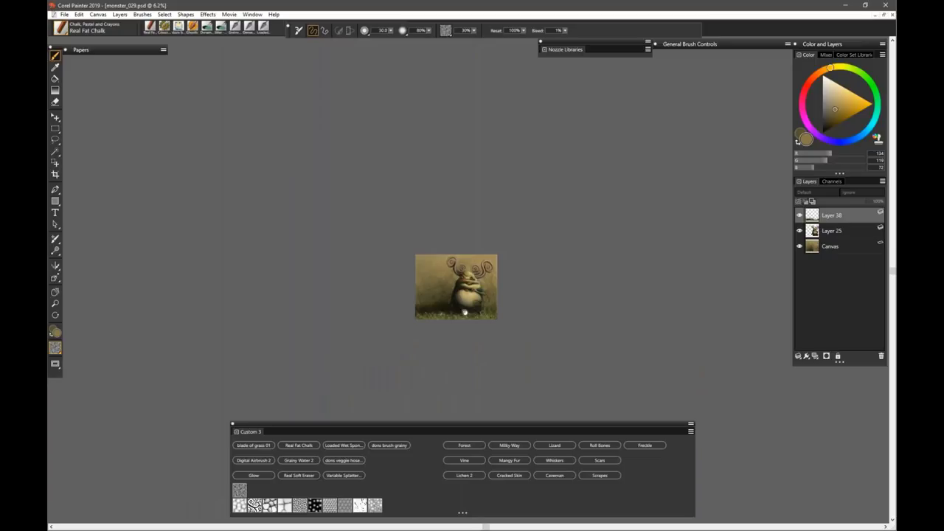
{"action": "left_click_drag", "start_coordinate": [463, 312], "coordinate": [468, 189]}
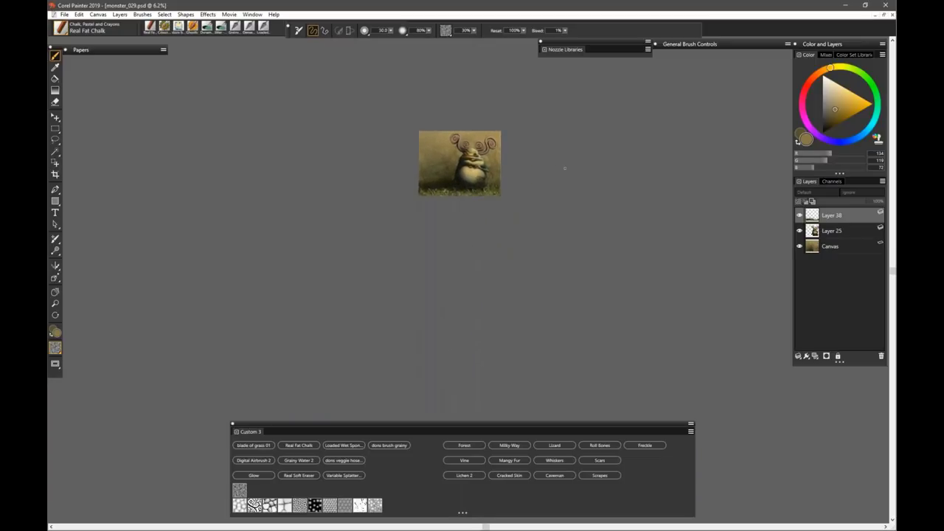
{"action": "key", "text": "ctrl+minus"}
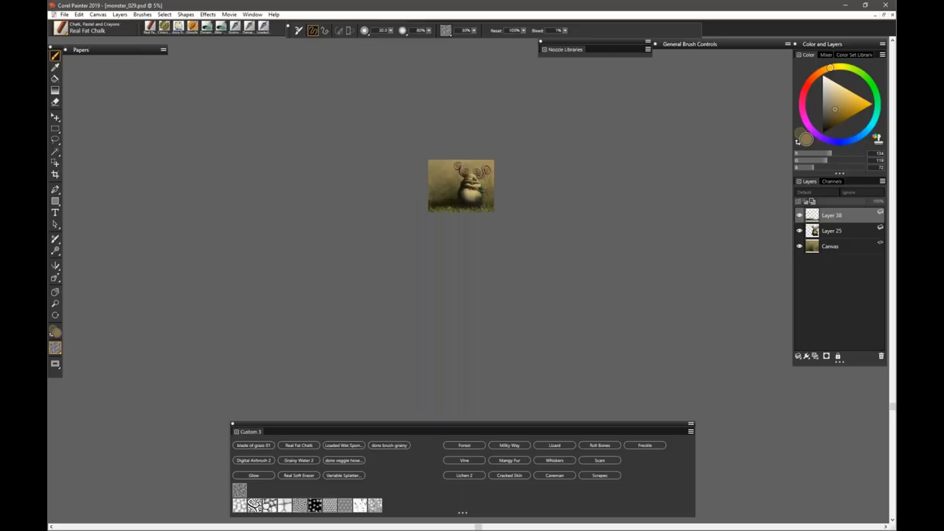
- Bring the painting back to 33.3% magnification and look over the whole monster scene centred in view
{"action": "key", "text": "ctrl+plus"}
{"action": "key", "text": "ctrl+plus"}
{"action": "key", "text": "ctrl+plus"}
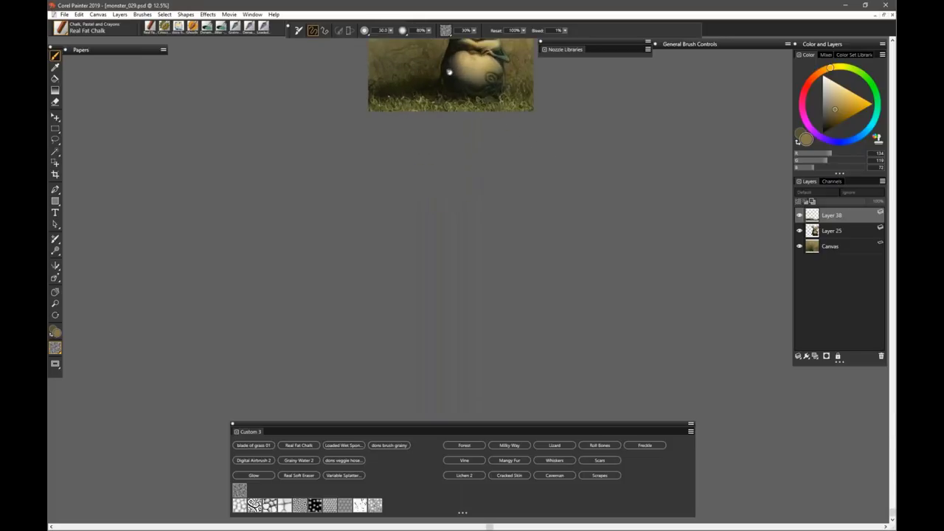
{"action": "left_click_drag", "start_coordinate": [448, 72], "coordinate": [465, 257]}
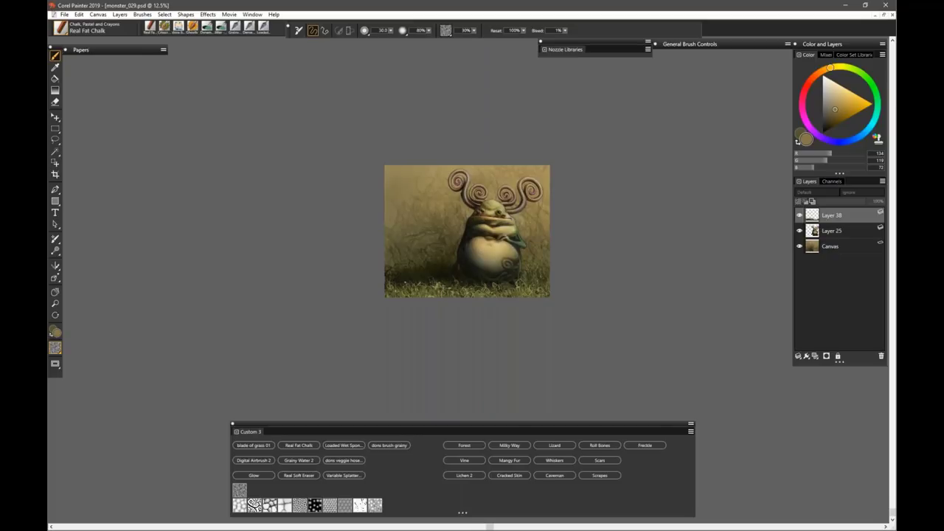
{"action": "key", "text": "ctrl+plus"}
{"action": "key", "text": "ctrl+plus"}
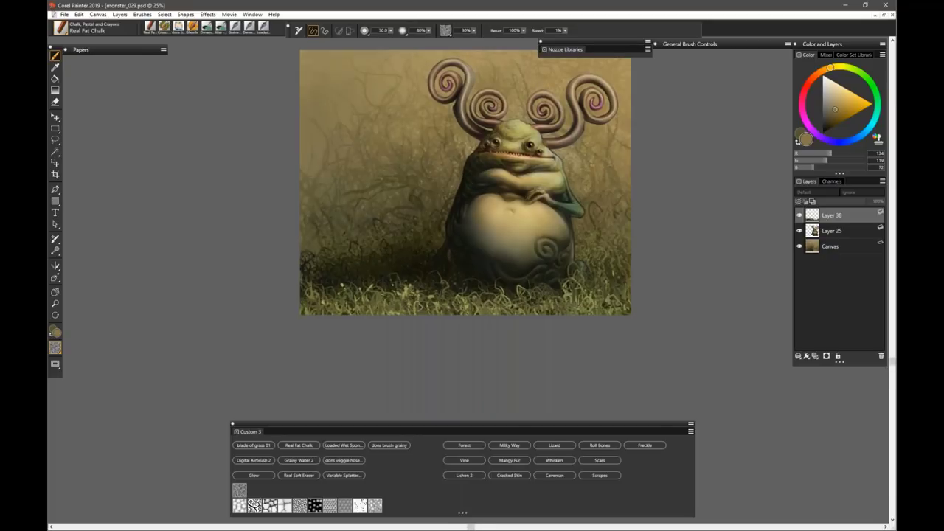
{"action": "key", "text": "ctrl+plus"}
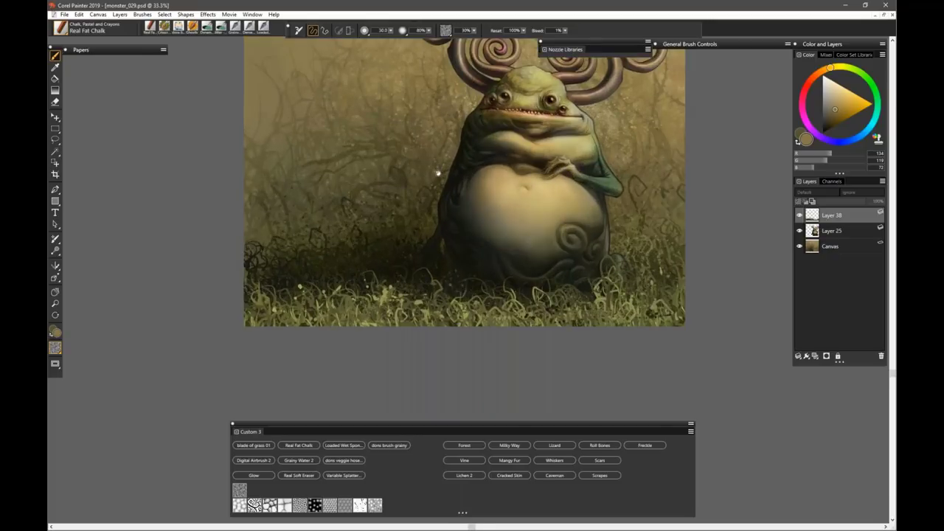
{"action": "left_click_drag", "start_coordinate": [438, 173], "coordinate": [430, 236]}
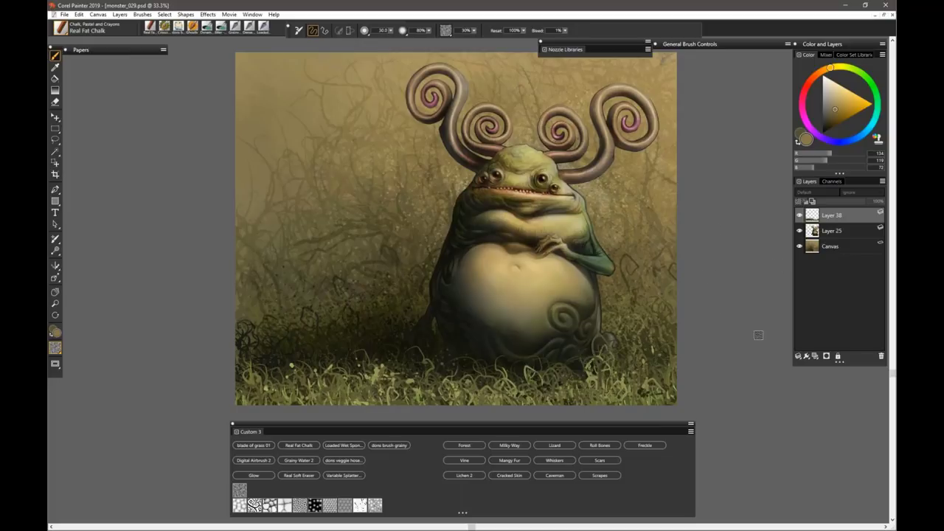
- Choose the dons veggie hose brush and display all its nozzle libraries in an enlarged palette beside the monster
{"action": "left_click", "coordinate": [333, 463]}
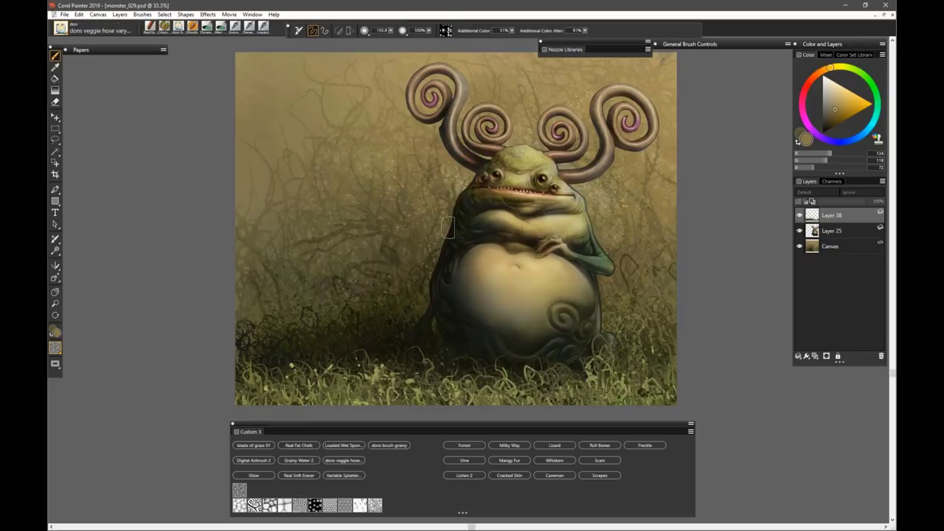
{"action": "left_click", "coordinate": [572, 51]}
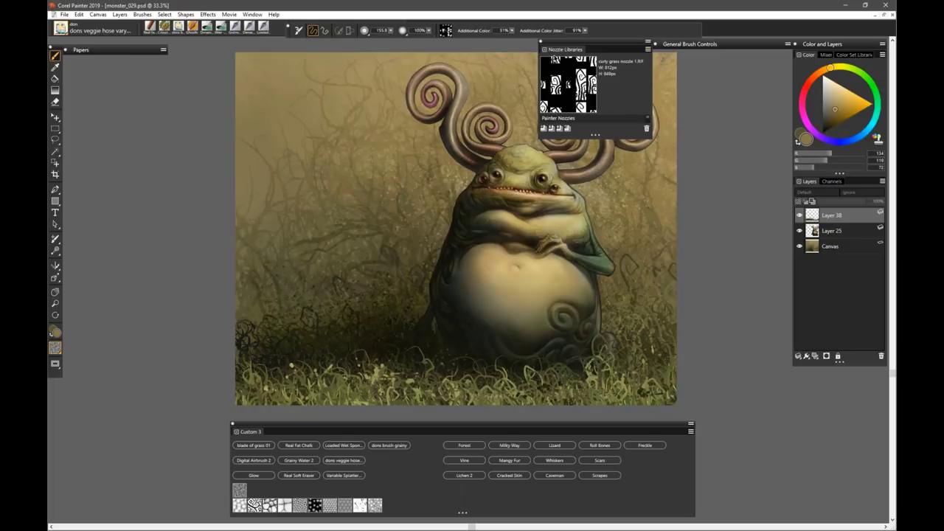
{"action": "left_click", "coordinate": [553, 51]}
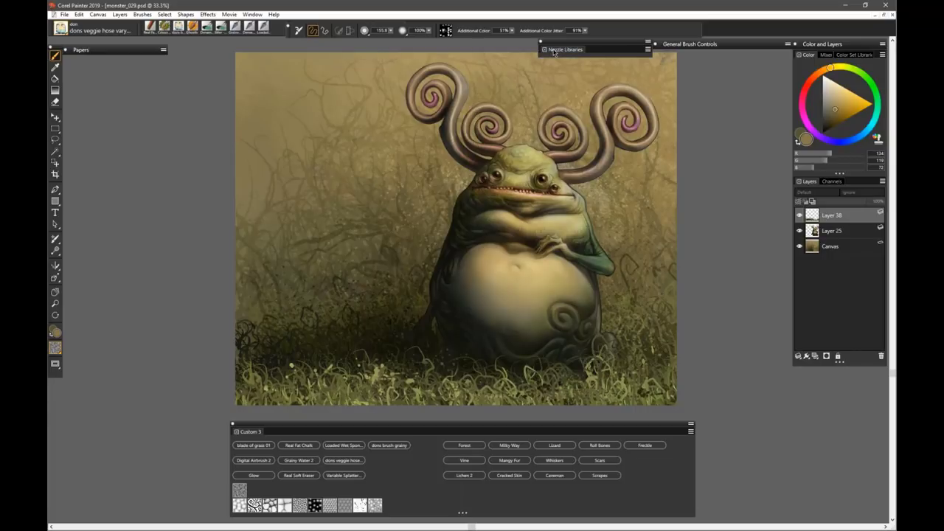
{"action": "left_click", "coordinate": [572, 50]}
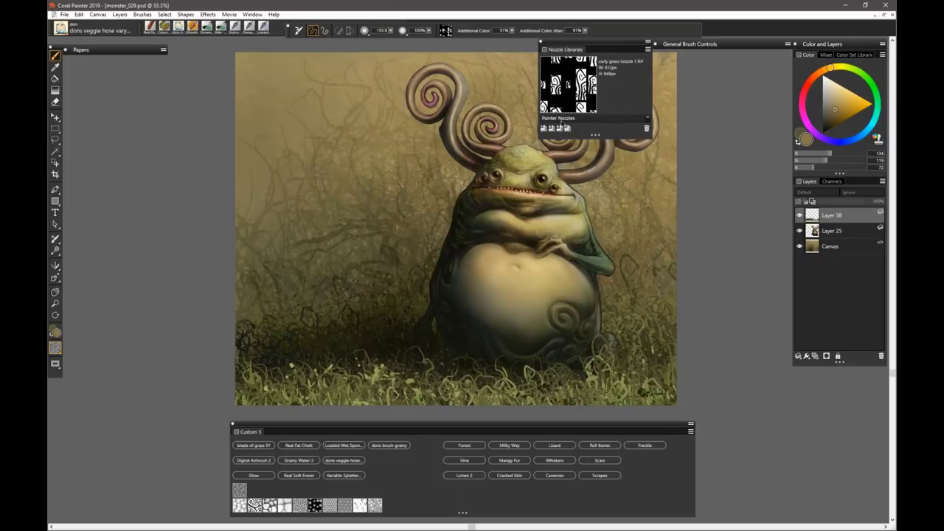
{"action": "left_click", "coordinate": [647, 118]}
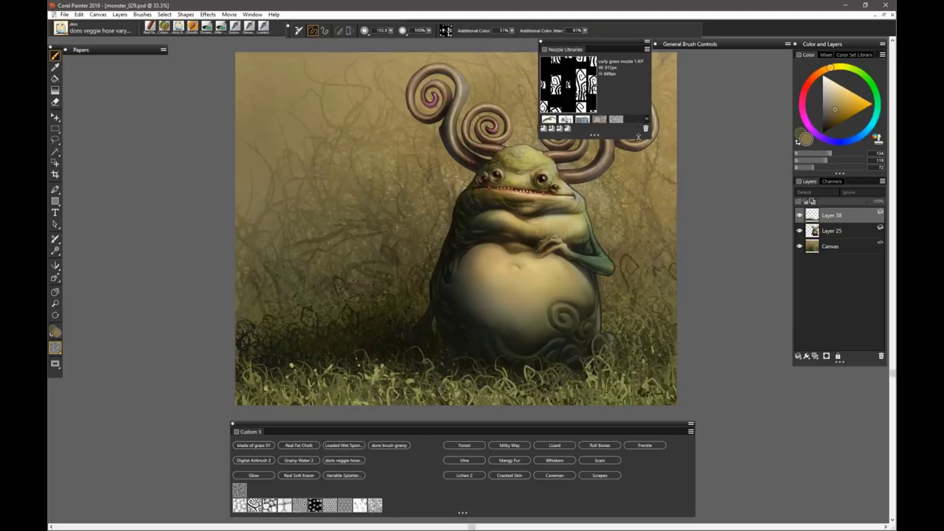
{"action": "left_click_drag", "start_coordinate": [638, 138], "coordinate": [644, 387]}
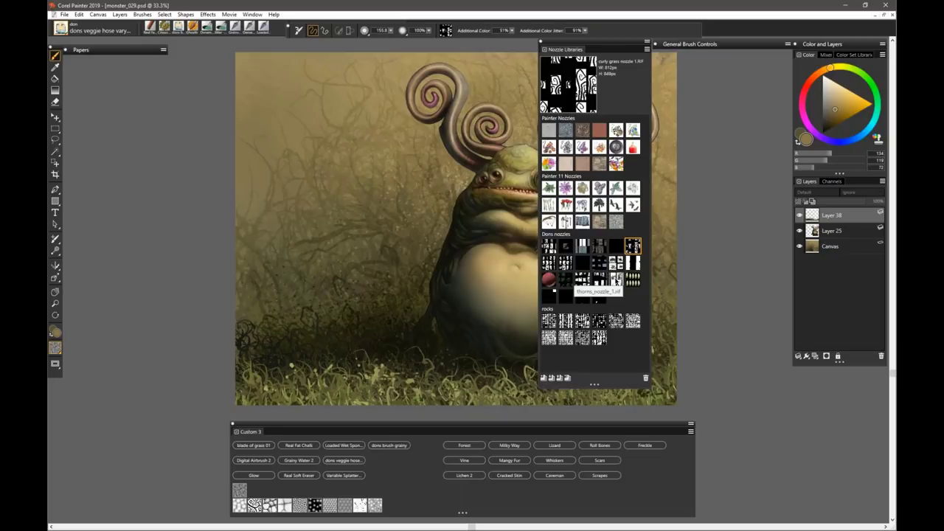
{"action": "left_click_drag", "start_coordinate": [610, 51], "coordinate": [738, 61]}
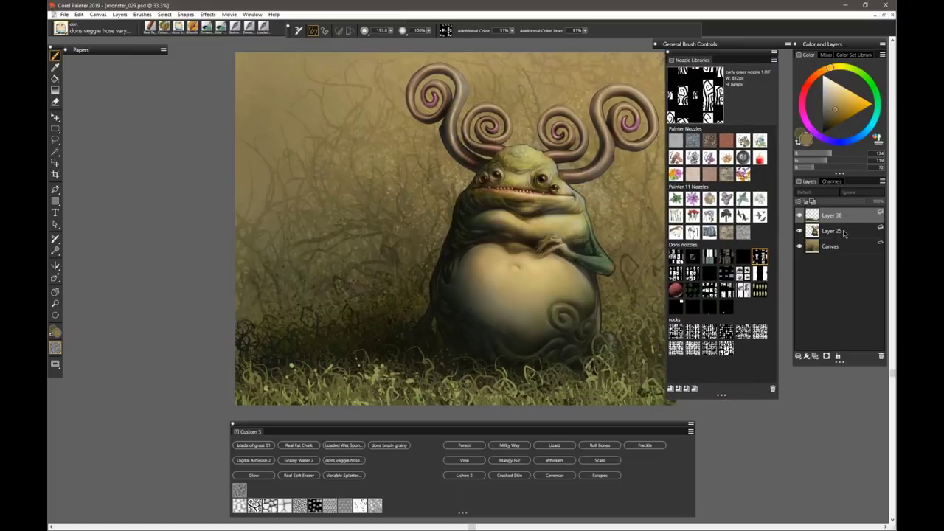
- Add a new layer directly above Layer 25 and load the fly nozzle for the brush
{"action": "left_click", "coordinate": [838, 233]}
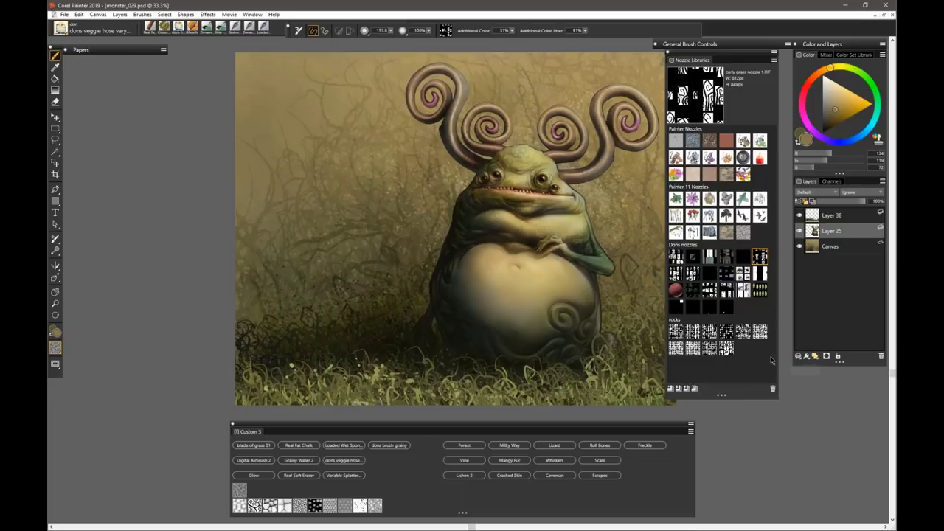
{"action": "left_click", "coordinate": [815, 357]}
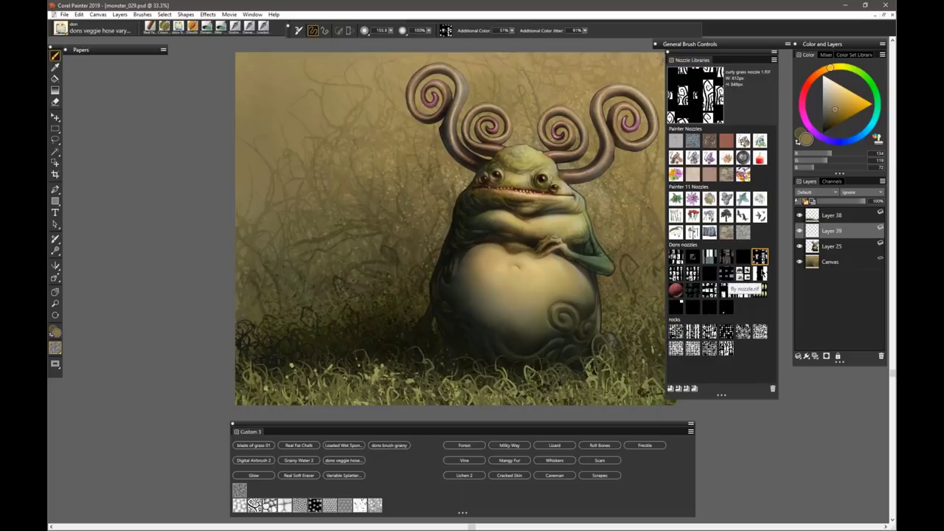
{"action": "left_click", "coordinate": [762, 274]}
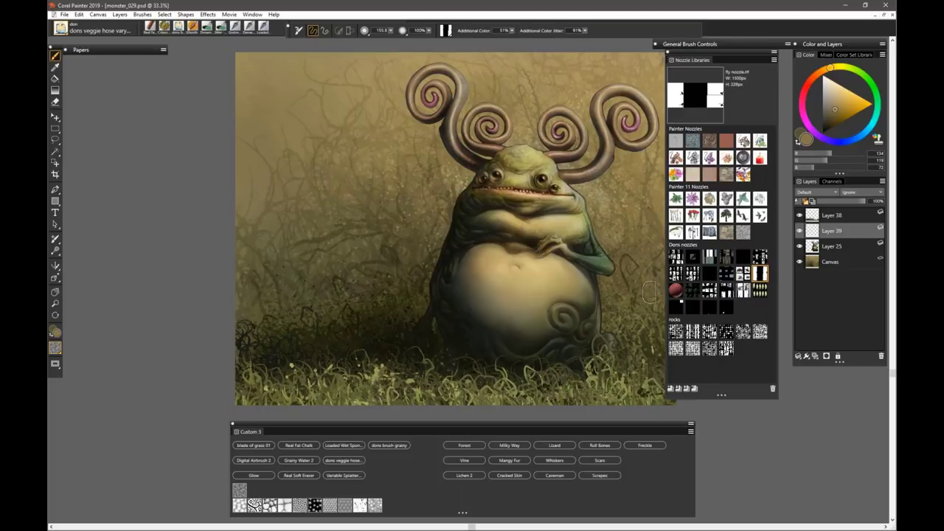
- Sample a brown from the monster's curled horns and spray flies around its head, horns and the background beside it
{"action": "left_click", "coordinate": [468, 146], "text": "alt"}
{"action": "key", "text": "f"}
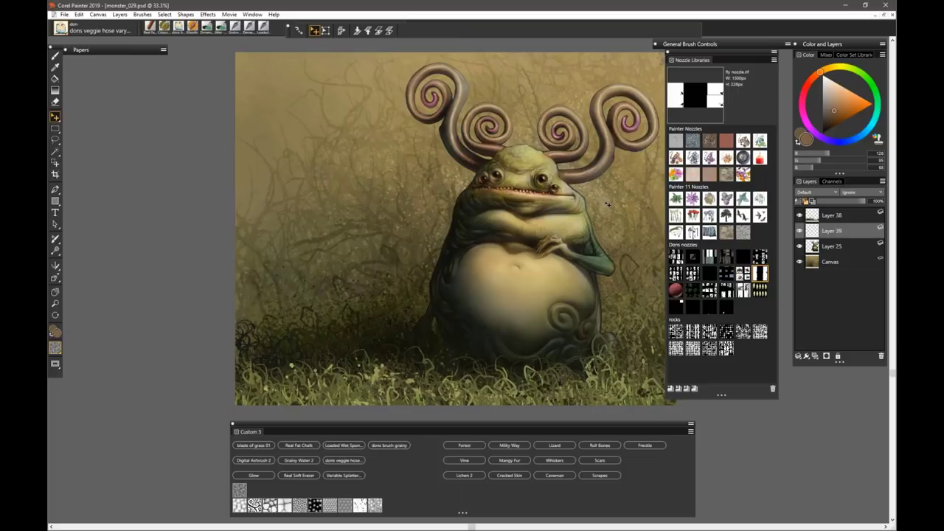
{"action": "key", "text": "b"}
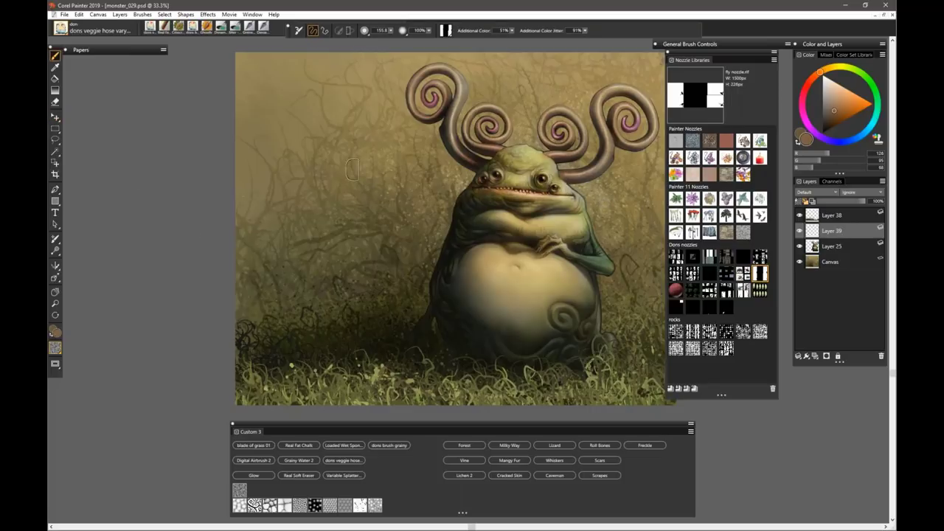
{"action": "mouse_move", "coordinate": [577, 138]}
{"action": "left_mouse_down"}
{"action": "mouse_move", "coordinate": [241, 225]}
{"action": "mouse_move", "coordinate": [507, 185]}
{"action": "mouse_move", "coordinate": [576, 188]}
{"action": "left_mouse_up"}
{"action": "mouse_move", "coordinate": [526, 166]}
{"action": "left_mouse_down"}
{"action": "mouse_move", "coordinate": [270, 155]}
{"action": "mouse_move", "coordinate": [430, 108]}
{"action": "left_mouse_up"}
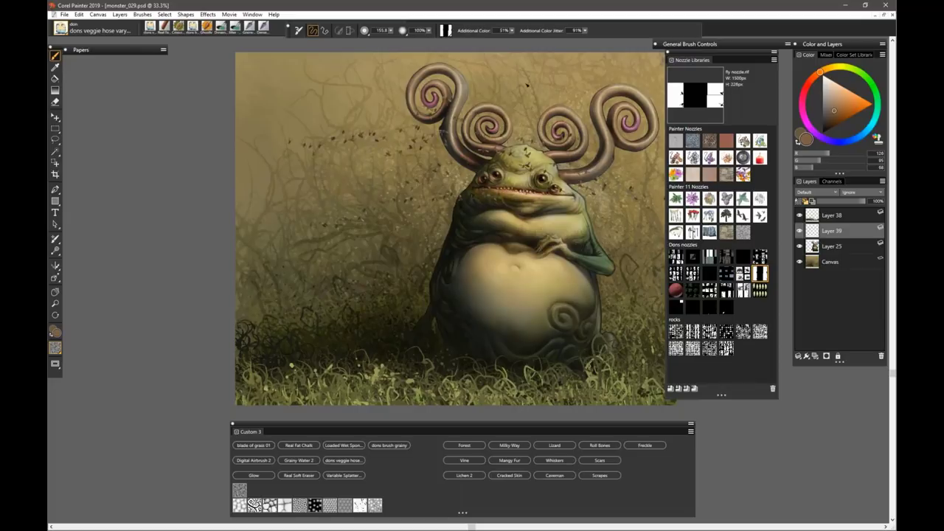
{"action": "mouse_move", "coordinate": [526, 86]}
{"action": "left_mouse_down"}
{"action": "mouse_move", "coordinate": [629, 100]}
{"action": "mouse_move", "coordinate": [537, 124]}
{"action": "mouse_move", "coordinate": [552, 211]}
{"action": "mouse_move", "coordinate": [555, 130]}
{"action": "left_mouse_up"}
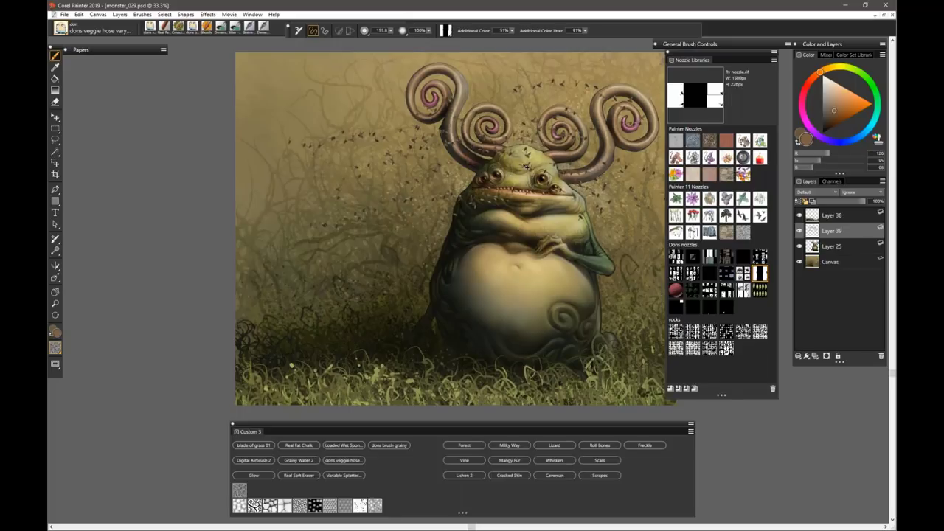
- Clear all the sprayed flies from the new layer and remove the selection
{"action": "key", "text": "ctrl+a"}
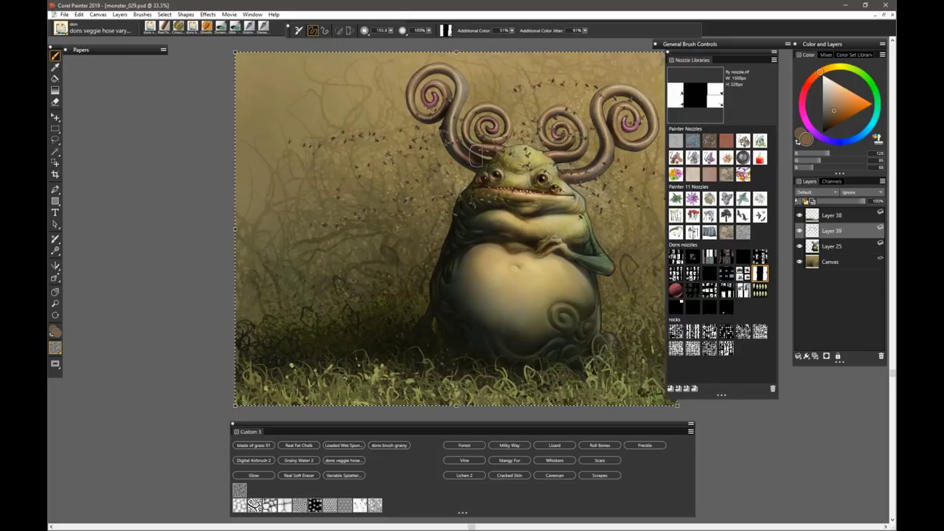
{"action": "key", "text": "BackSpace"}
{"action": "key", "text": "ctrl+d"}
- Spray another swarm of flies over the monster's face and chest, darkening the brown paint colour, and clear the swarm
{"action": "mouse_move", "coordinate": [636, 140]}
{"action": "left_mouse_down"}
{"action": "mouse_move", "coordinate": [592, 197]}
{"action": "mouse_move", "coordinate": [659, 133]}
{"action": "mouse_move", "coordinate": [536, 155]}
{"action": "mouse_move", "coordinate": [553, 244]}
{"action": "mouse_move", "coordinate": [433, 230]}
{"action": "left_mouse_up"}
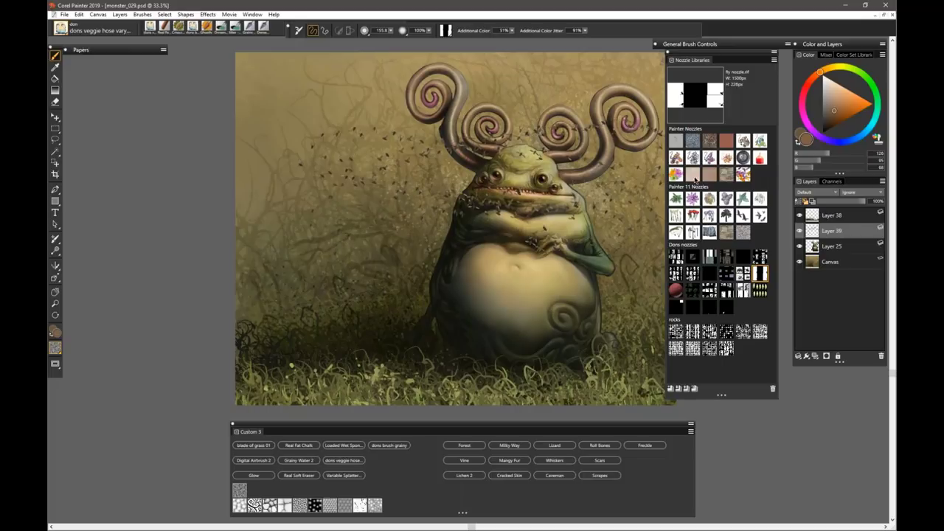
{"action": "left_click", "coordinate": [831, 124]}
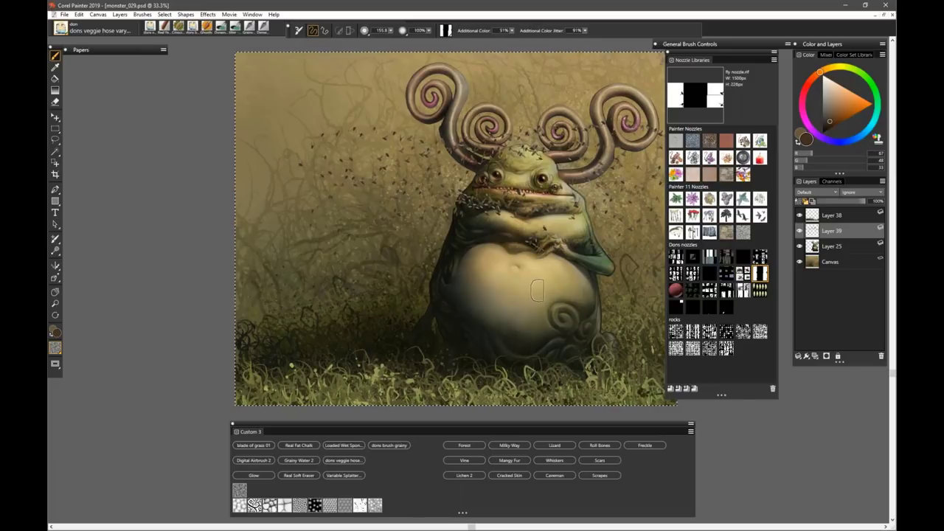
{"action": "key", "text": "ctrl+z"}
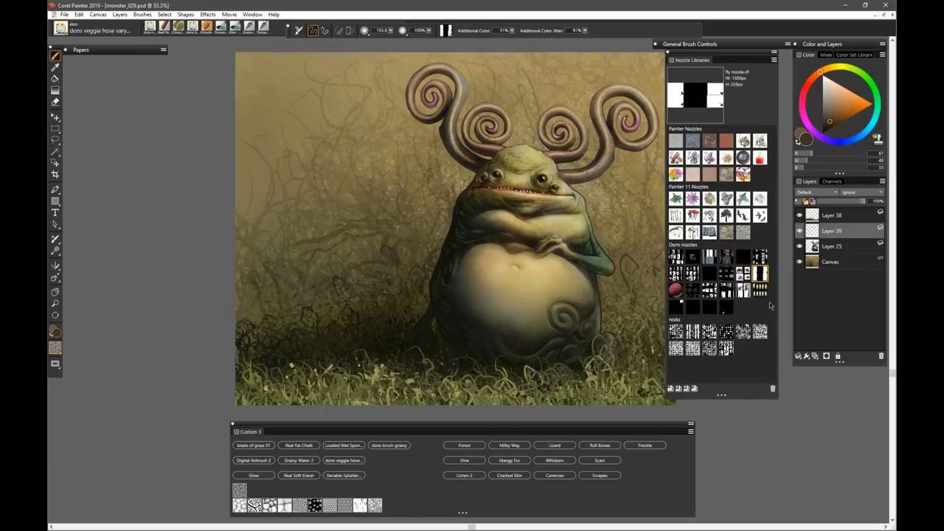
- Load thorn_trees2_nozzle.rif and spray a band of thorny branches across the monster's arms and the background beside it
{"action": "left_click", "coordinate": [726, 308]}
{"action": "left_click", "coordinate": [699, 309]}
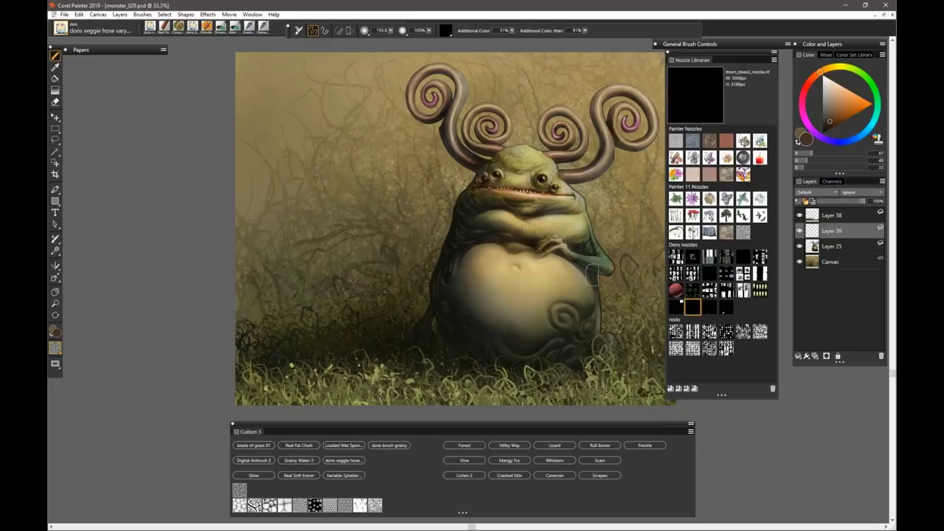
{"action": "left_click_drag", "start_coordinate": [606, 258], "coordinate": [258, 247]}
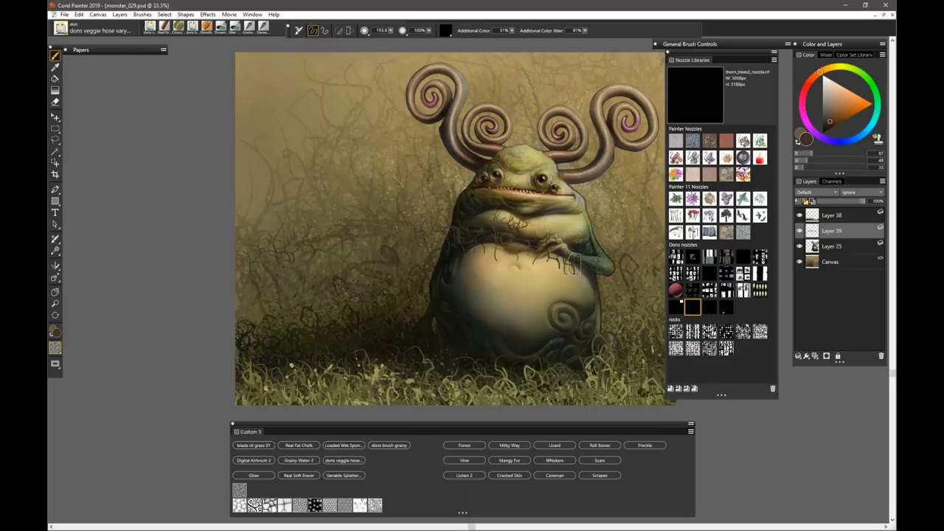
- Undo the thorny branch stroke and enlarge the brush to about 431.7
{"action": "key", "text": "ctrl+z"}
{"action": "left_click_drag", "start_coordinate": [569, 267], "coordinate": [621, 267]}
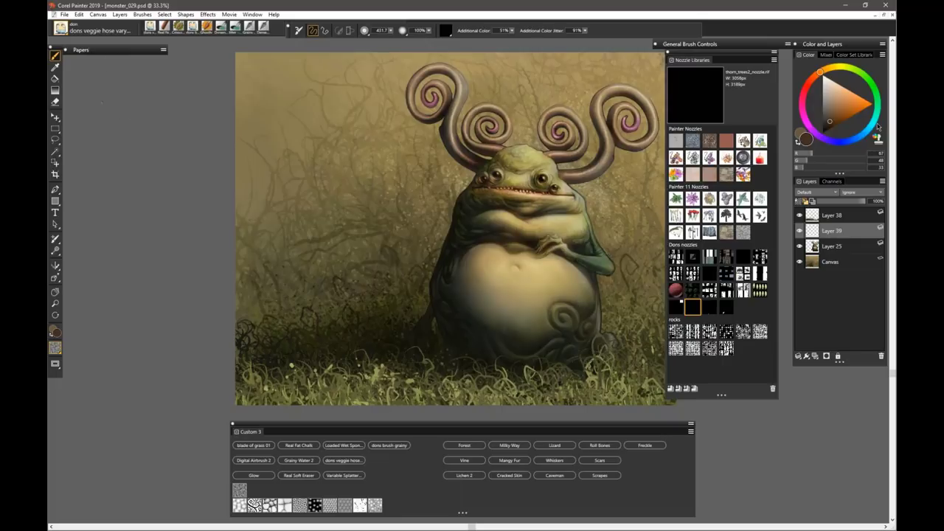
- Darken the main paint colour to near-black and spray thorny branches across the monster's arms and the background
{"action": "left_click", "coordinate": [822, 131]}
{"action": "mouse_move", "coordinate": [605, 203]}
{"action": "left_mouse_down"}
{"action": "mouse_move", "coordinate": [415, 210]}
{"action": "mouse_move", "coordinate": [195, 245]}
{"action": "mouse_move", "coordinate": [403, 220]}
{"action": "mouse_move", "coordinate": [415, 262]}
{"action": "mouse_move", "coordinate": [317, 262]}
{"action": "left_mouse_up"}
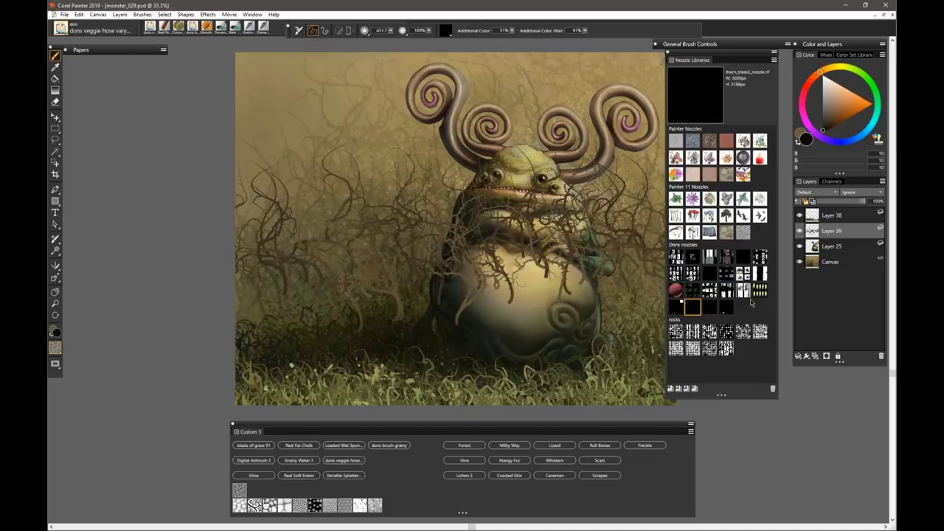
- Mix a dark olive-brown main colour with an orange-brown additional colour and spray a denser band of thorny branches across the monster
{"action": "left_click", "coordinate": [817, 133]}
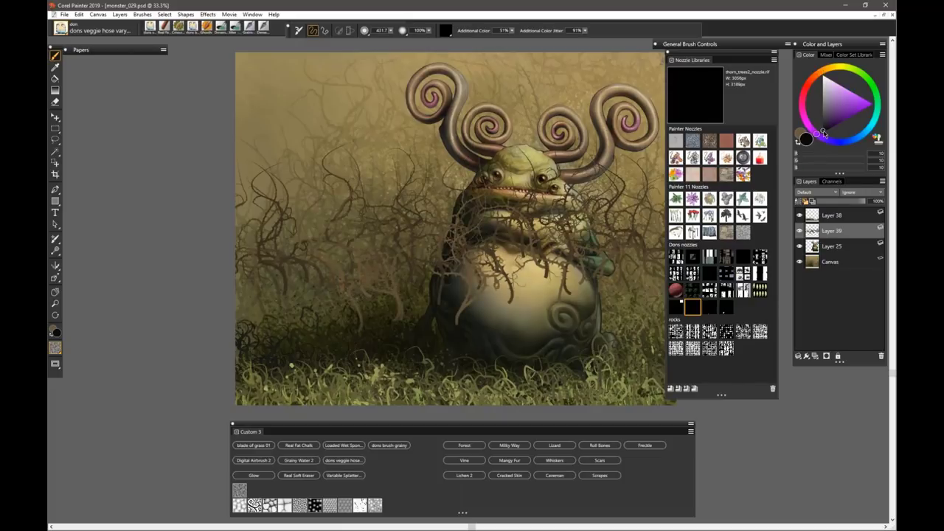
{"action": "left_click", "coordinate": [798, 144]}
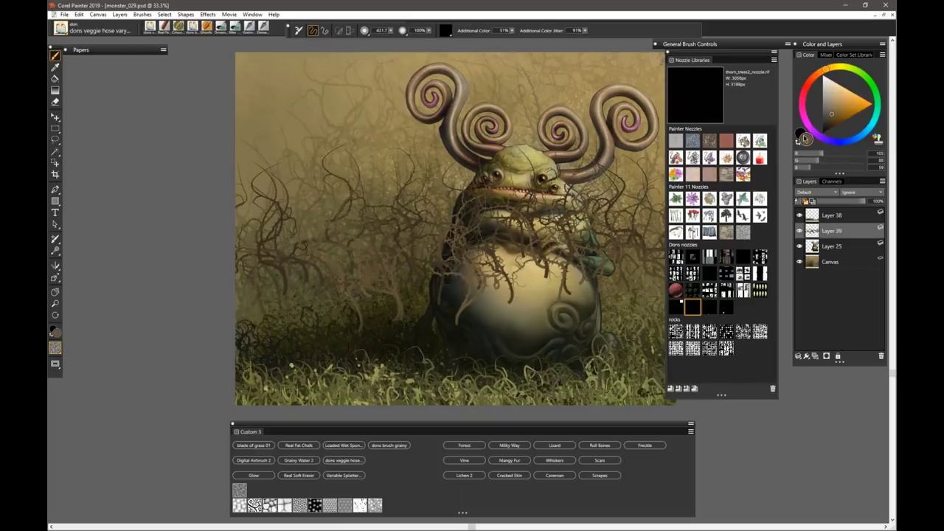
{"action": "left_click", "coordinate": [839, 115]}
{"action": "left_click", "coordinate": [799, 133]}
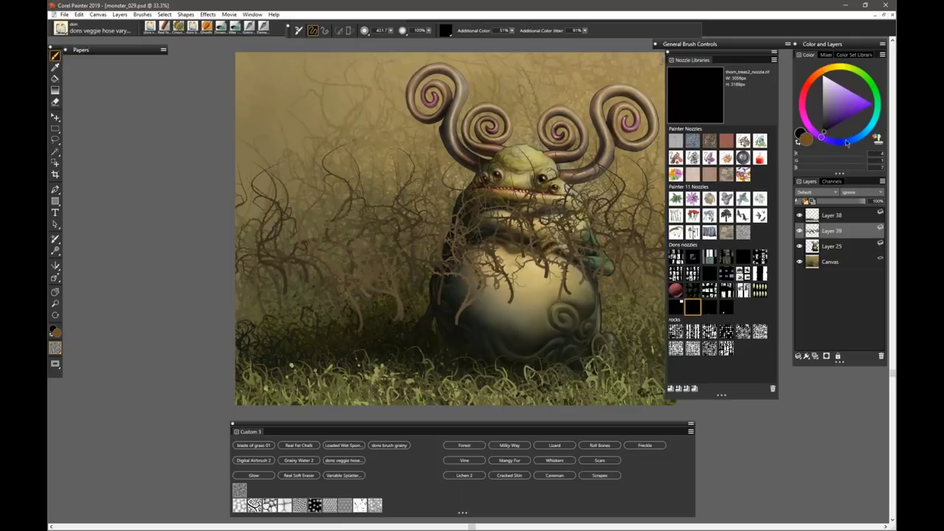
{"action": "left_click", "coordinate": [838, 70]}
{"action": "left_click", "coordinate": [834, 118]}
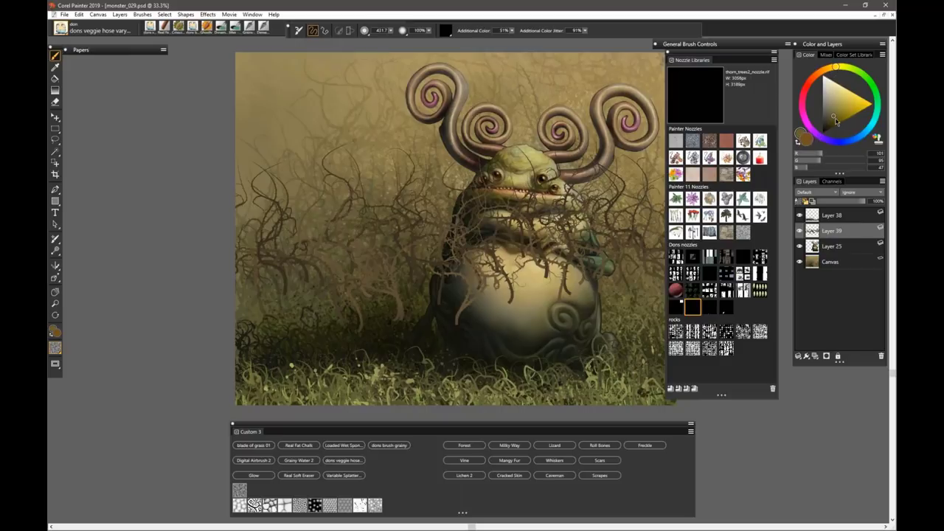
{"action": "left_click_drag", "start_coordinate": [836, 122], "coordinate": [827, 127]}
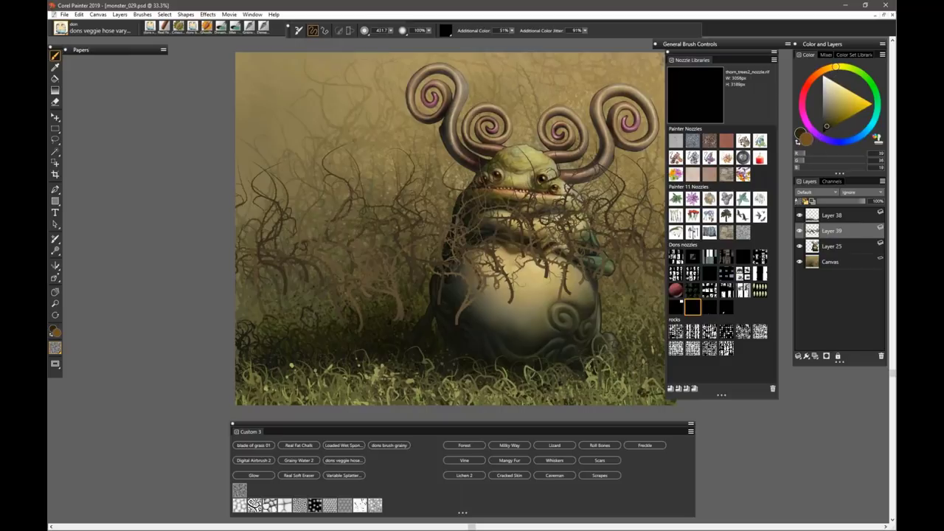
{"action": "mouse_move", "coordinate": [528, 237]}
{"action": "left_mouse_down"}
{"action": "mouse_move", "coordinate": [332, 221]}
{"action": "mouse_move", "coordinate": [422, 173]}
{"action": "mouse_move", "coordinate": [519, 177]}
{"action": "mouse_move", "coordinate": [339, 265]}
{"action": "mouse_move", "coordinate": [627, 261]}
{"action": "left_mouse_up"}
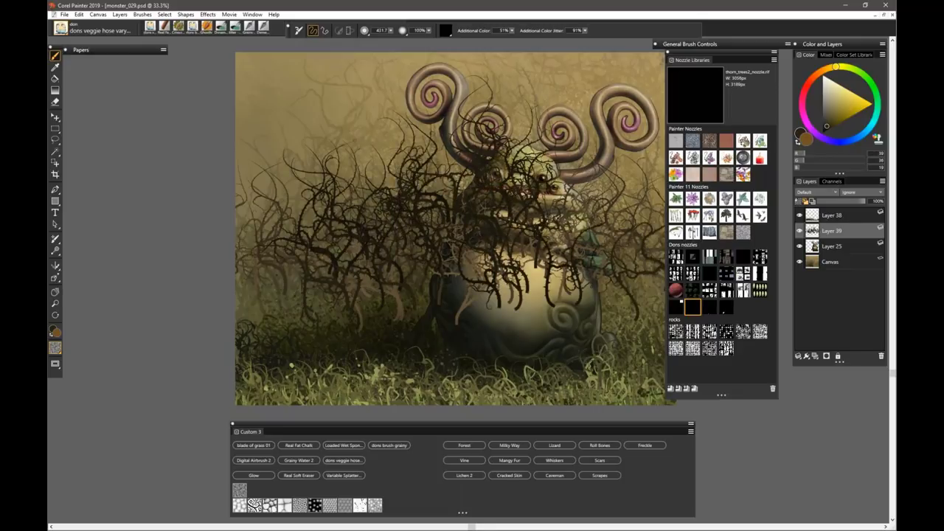
- Load thorns_nozzle.rif and spray thorn stems across the monster's belly and the background on both sides
{"action": "key", "text": "ctrl+plus"}
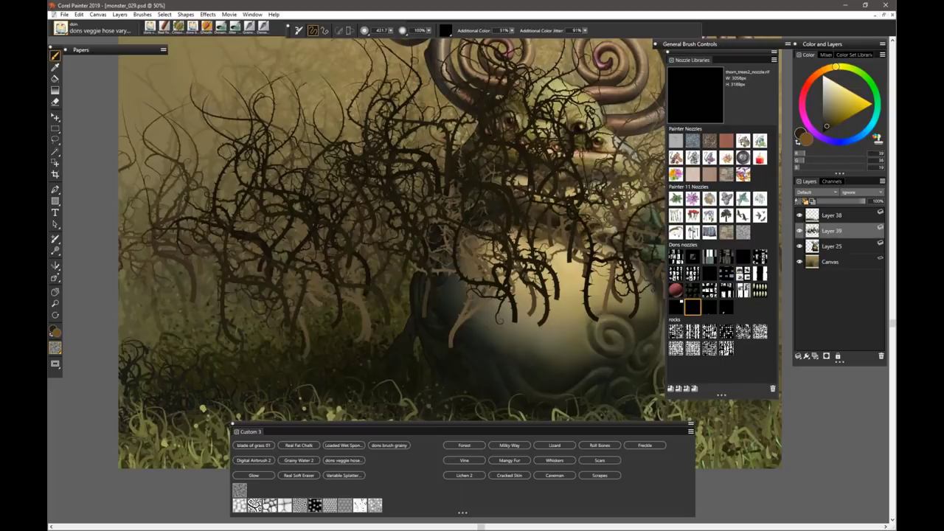
{"action": "key", "text": "ctrl+plus"}
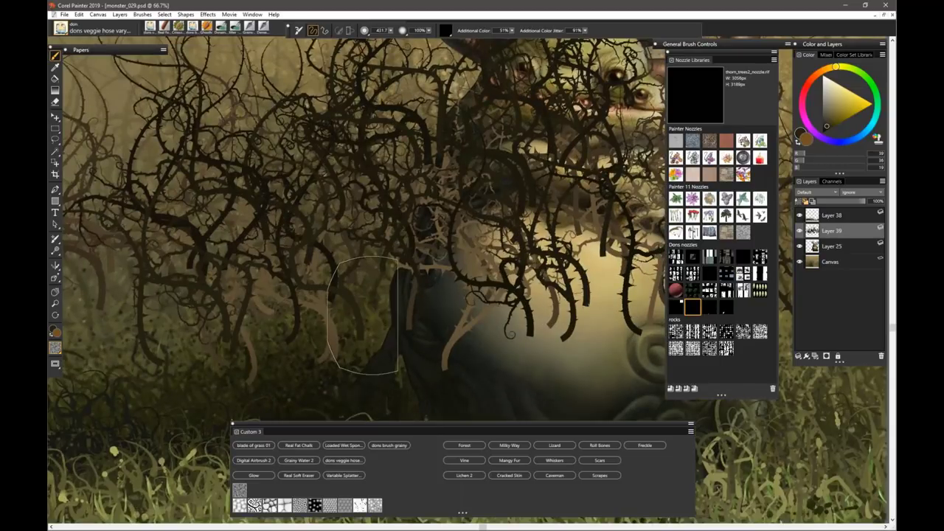
{"action": "left_click_drag", "start_coordinate": [566, 264], "coordinate": [332, 314]}
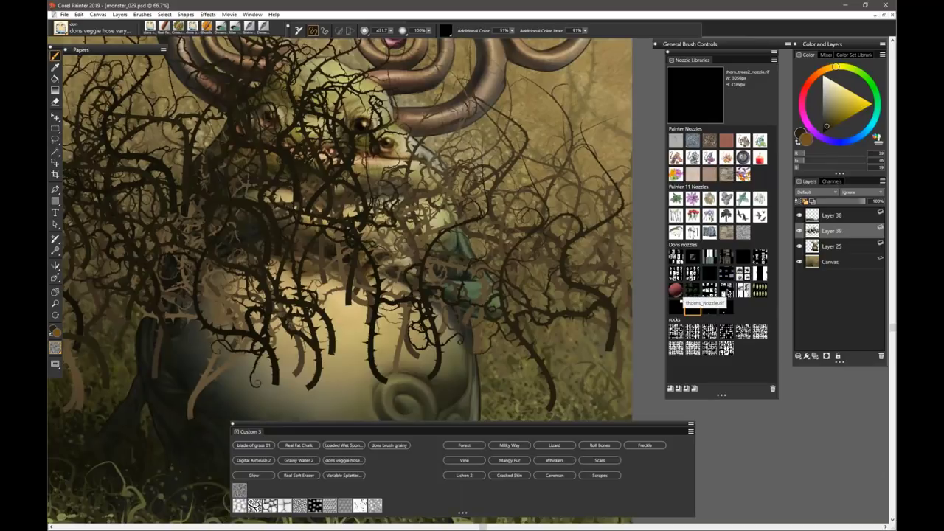
{"action": "left_click", "coordinate": [727, 290]}
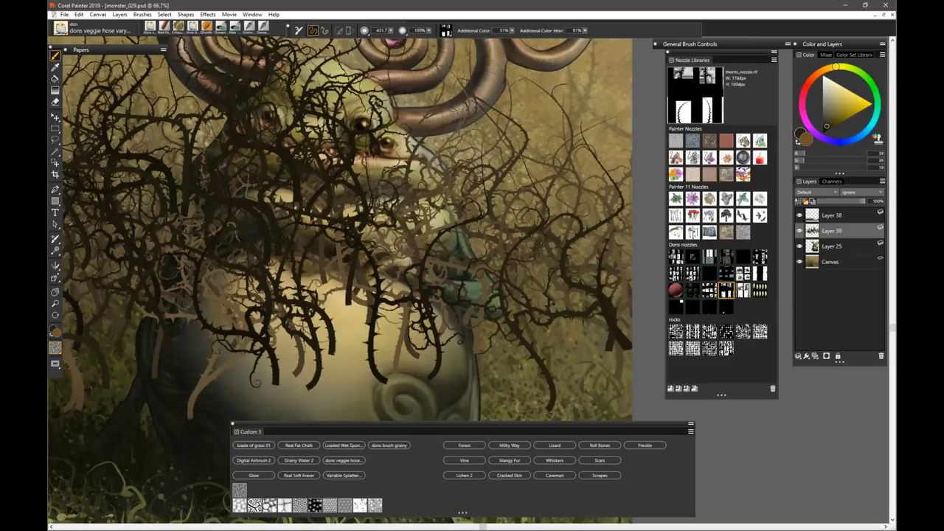
{"action": "mouse_move", "coordinate": [553, 303]}
{"action": "left_mouse_down"}
{"action": "mouse_move", "coordinate": [435, 325]}
{"action": "mouse_move", "coordinate": [500, 221]}
{"action": "left_mouse_up"}
{"action": "left_click_drag", "start_coordinate": [397, 317], "coordinate": [352, 331]}
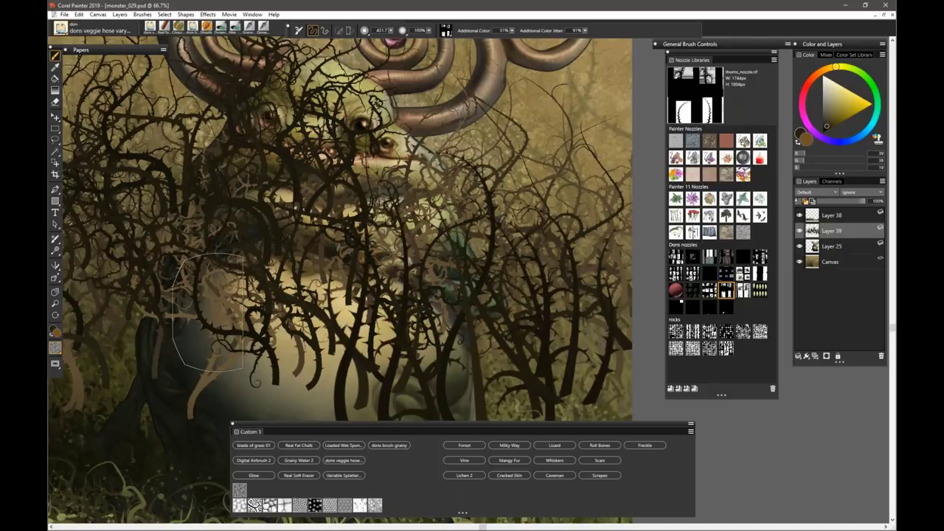
{"action": "mouse_move", "coordinate": [209, 311]}
{"action": "left_mouse_down"}
{"action": "mouse_move", "coordinate": [423, 282]}
{"action": "mouse_move", "coordinate": [342, 226]}
{"action": "mouse_move", "coordinate": [498, 322]}
{"action": "left_mouse_up"}
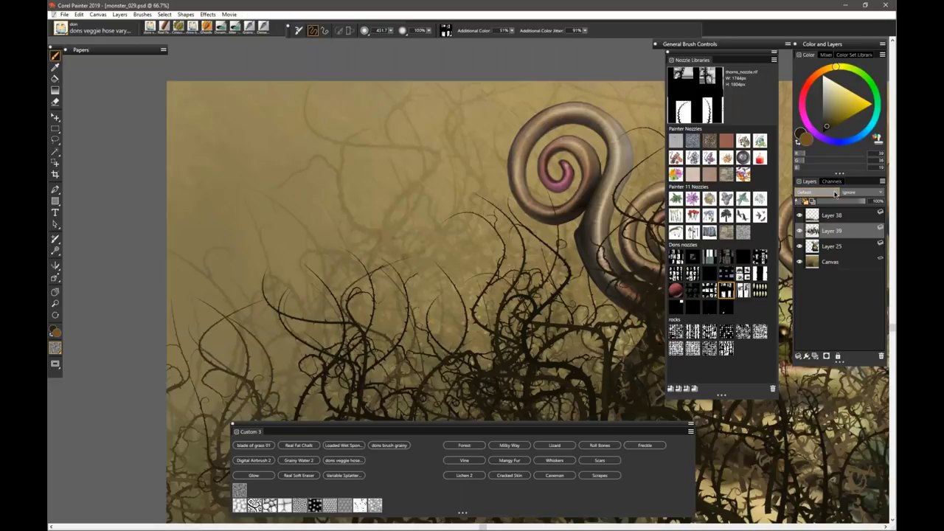
- Set the thorn layer's composite method to Multiply and lower its opacity to about 46%
{"action": "left_click", "coordinate": [835, 193]}
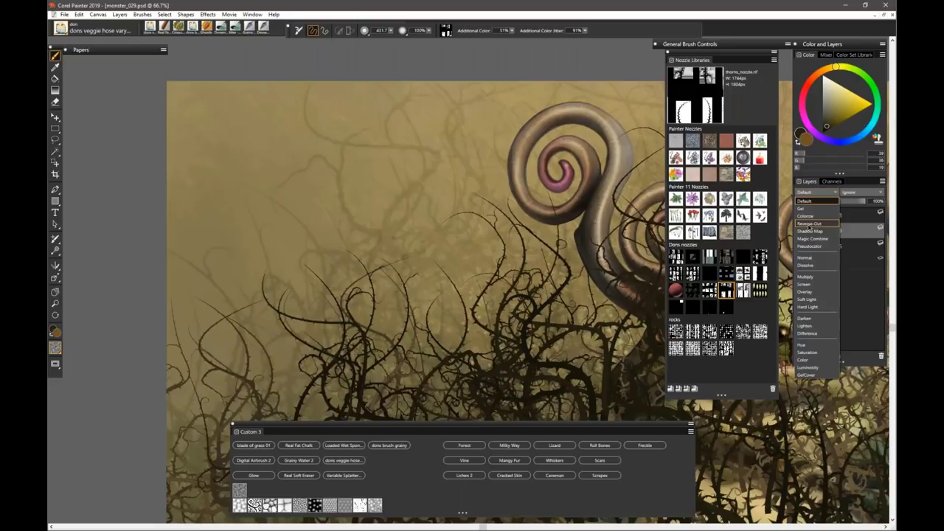
{"action": "left_click", "coordinate": [807, 278]}
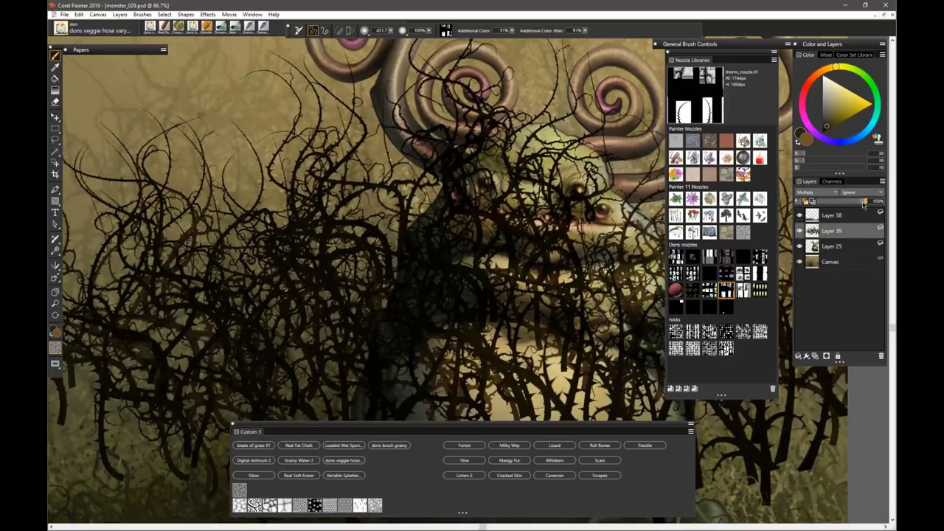
{"action": "left_click_drag", "start_coordinate": [865, 205], "coordinate": [839, 200]}
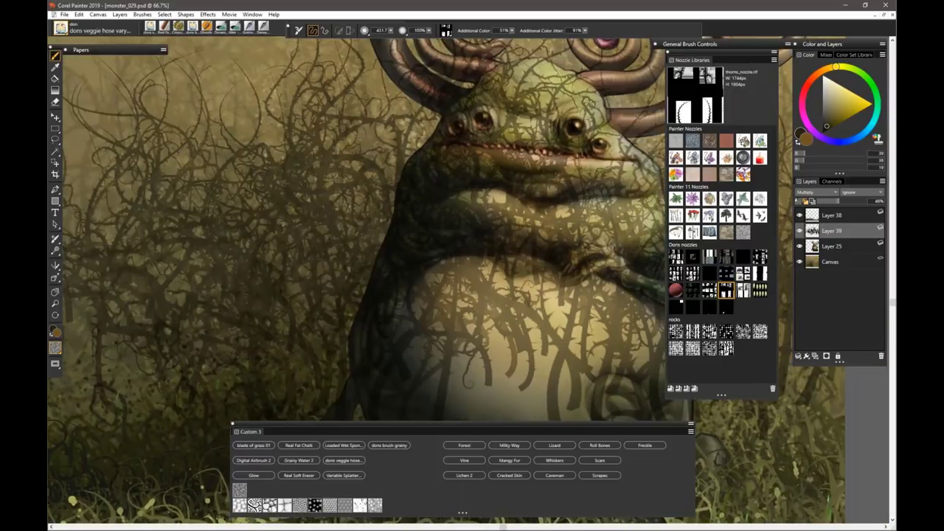
- Stretch the thorn layer vertically with a free transform so it extends above the canvas and further down into the grass
{"action": "key", "text": "ctrl+minus"}
{"action": "key", "text": "ctrl+minus"}
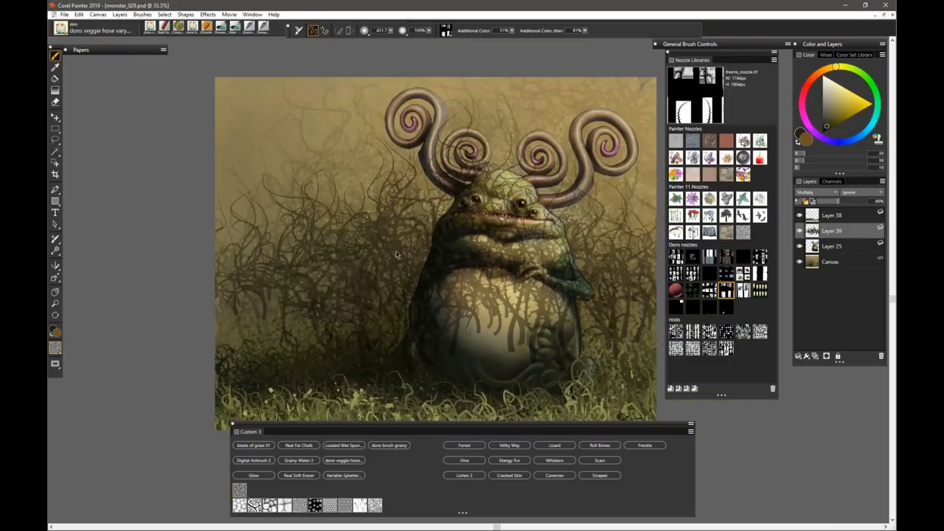
{"action": "key", "text": "ctrl+alt+t"}
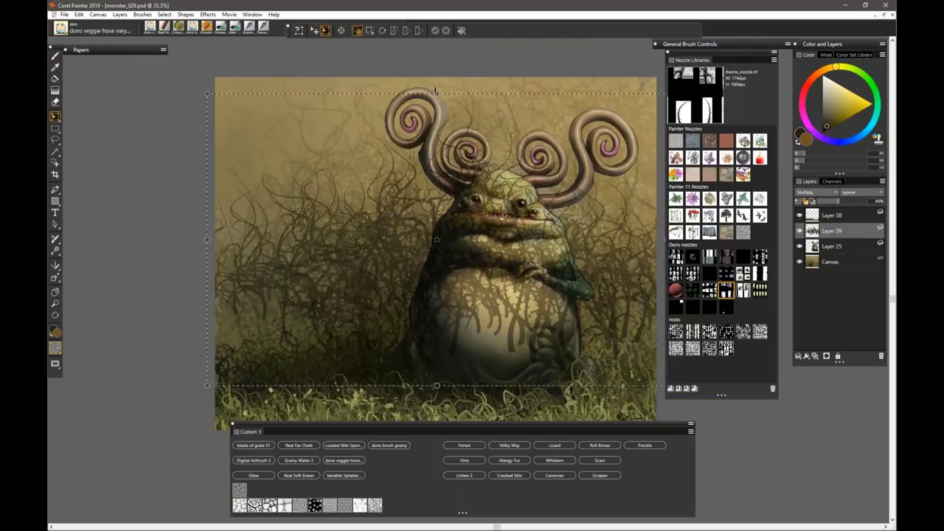
{"action": "left_click_drag", "start_coordinate": [432, 78], "coordinate": [433, 37]}
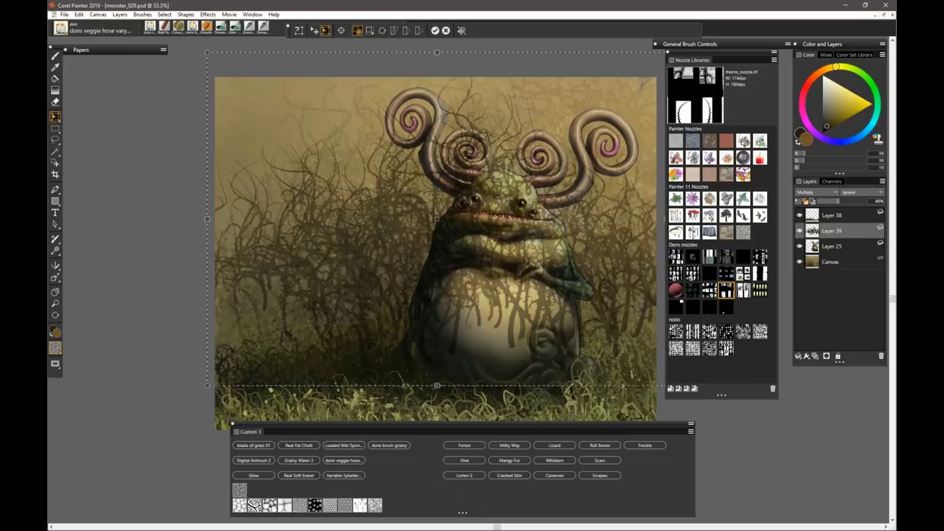
{"action": "left_click_drag", "start_coordinate": [436, 398], "coordinate": [437, 399]}
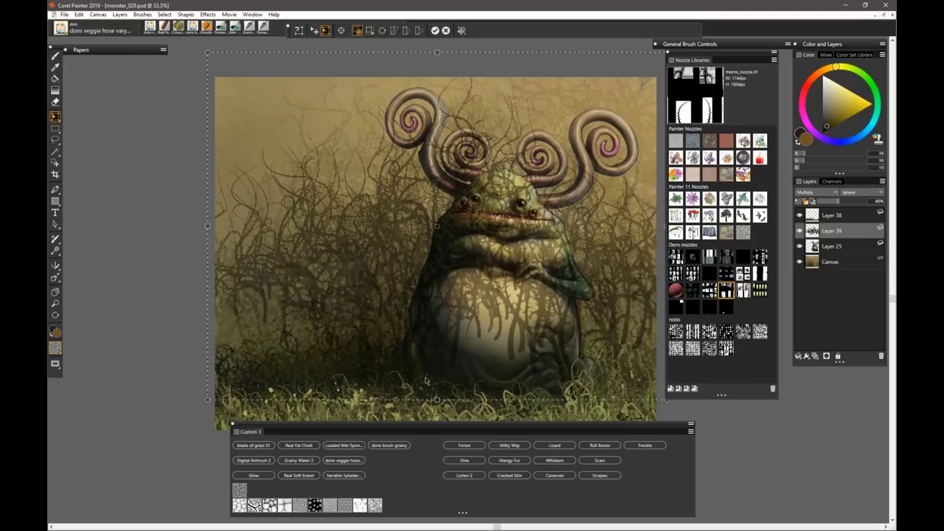
{"action": "key", "text": "Return"}
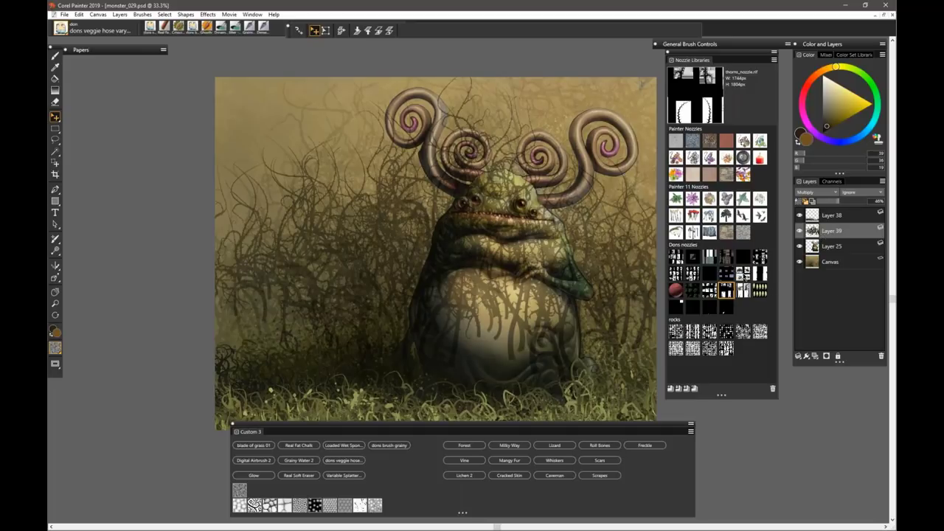
- Load the flies2 nozzle and undo the trial fly strokes sprayed over the thorns
{"action": "left_click", "coordinate": [743, 274]}
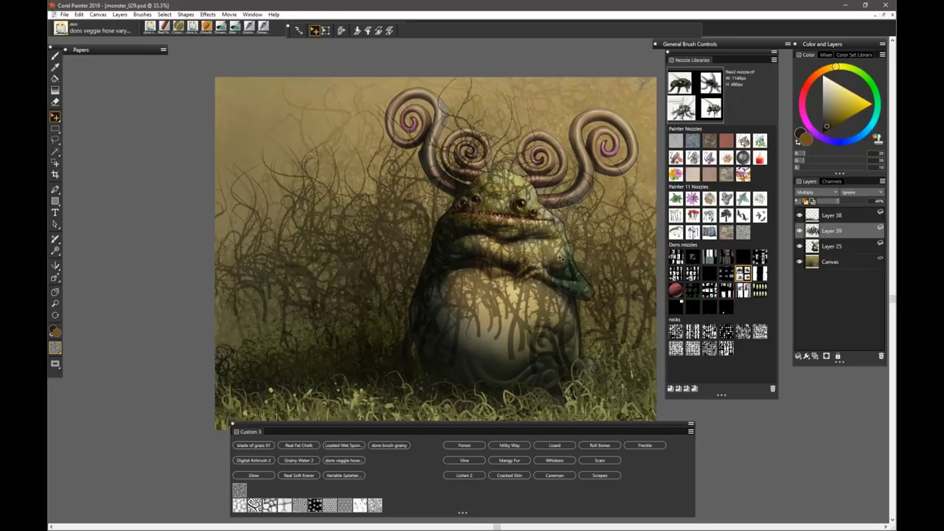
{"action": "key", "text": "ctrl+z"}
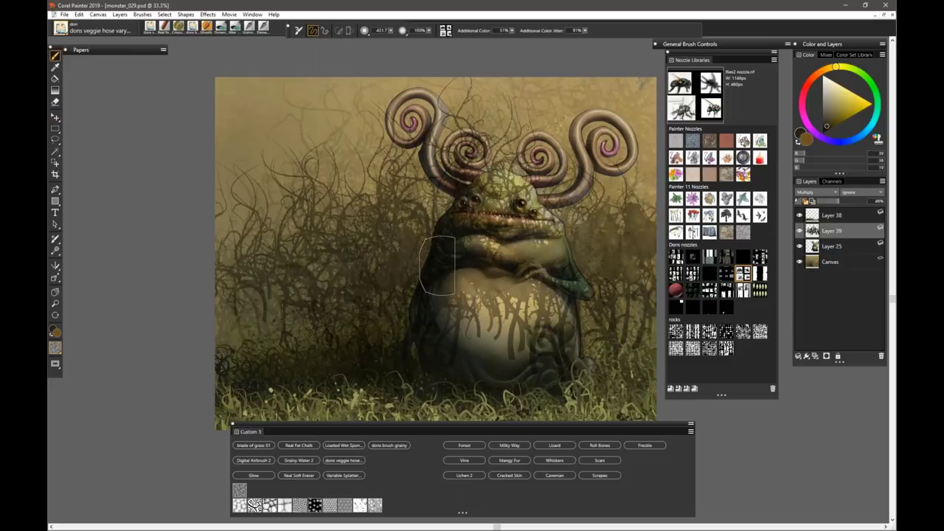
{"action": "key", "text": "ctrl+z"}
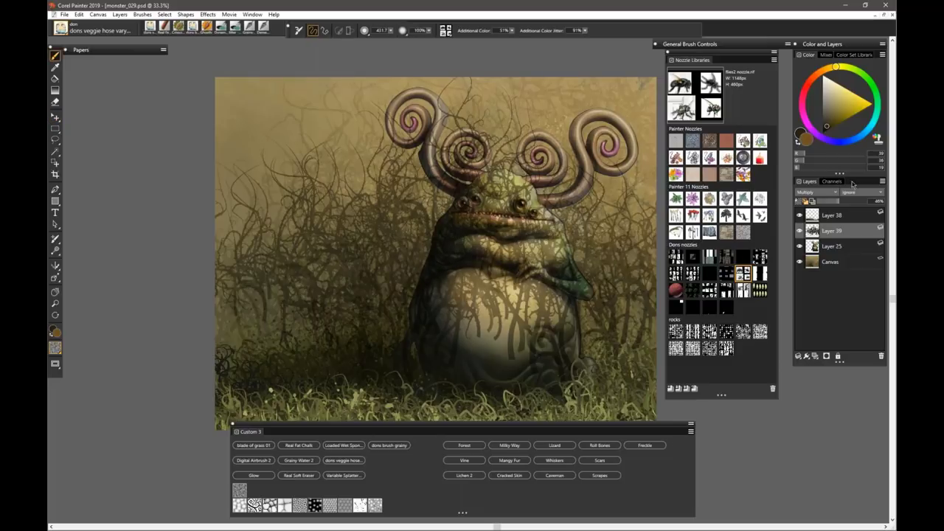
- Restore Layer 39 to 100% opacity and the Default composite method
{"action": "left_click_drag", "start_coordinate": [838, 202], "coordinate": [885, 202]}
{"action": "left_click", "coordinate": [815, 192]}
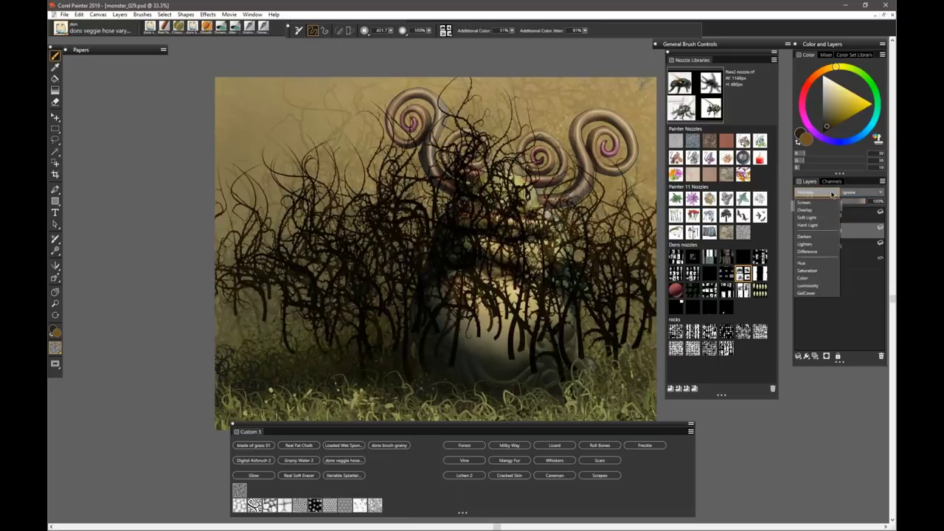
{"action": "left_click", "coordinate": [811, 203]}
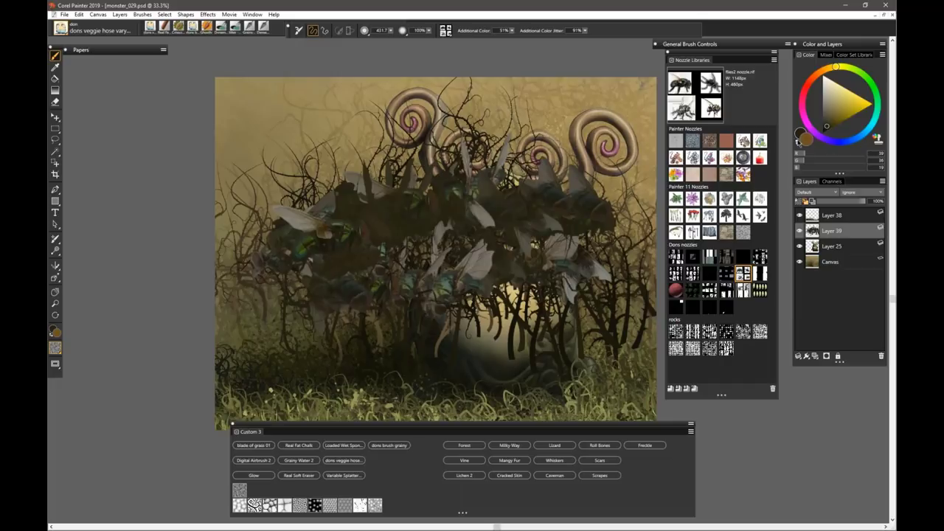
- Spray flies in black across the monster's face and arms, and clear everything from Layer 39
{"action": "left_click", "coordinate": [823, 132]}
{"action": "mouse_move", "coordinate": [410, 274]}
{"action": "left_mouse_down"}
{"action": "mouse_move", "coordinate": [584, 259]}
{"action": "mouse_move", "coordinate": [413, 247]}
{"action": "left_mouse_up"}
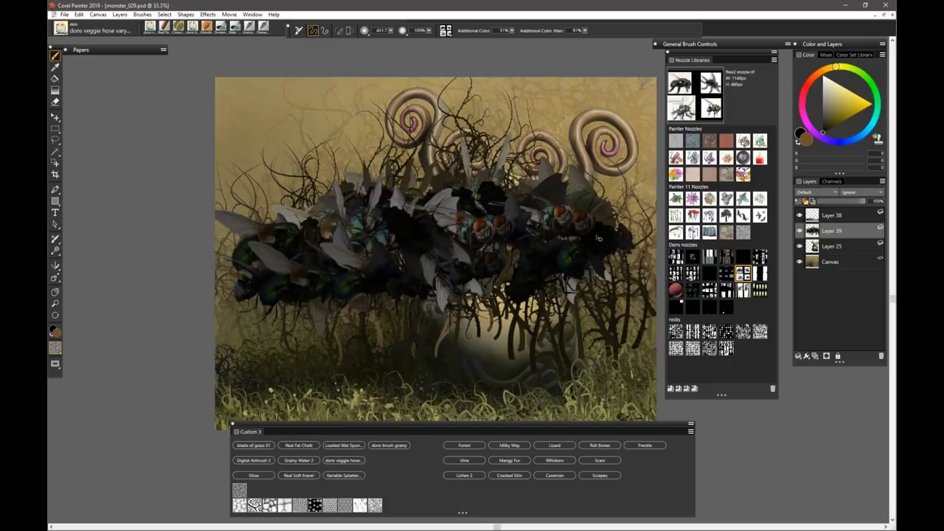
{"action": "key", "text": "Delete"}
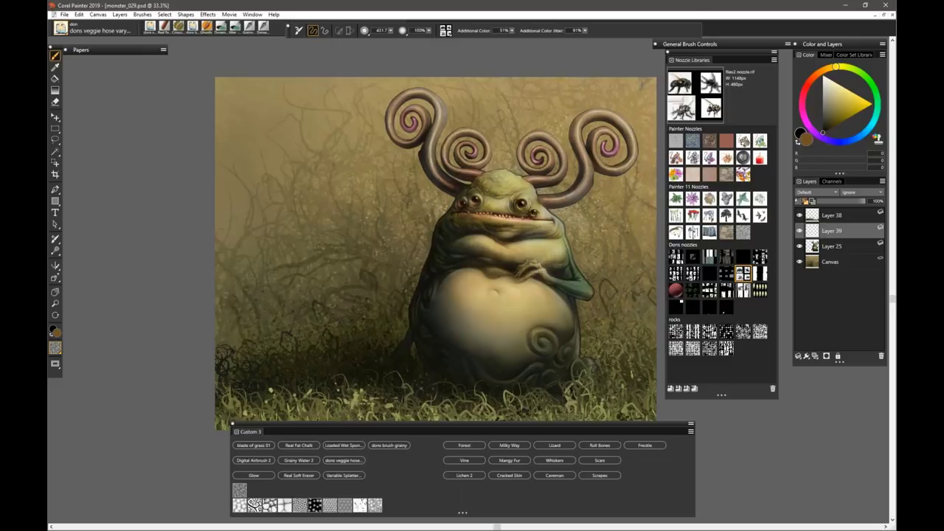
- Examine the finished monster painting at 50% zoom, covering the horns, face, belly, grass and thorny background
{"action": "key", "text": "ctrl+plus"}
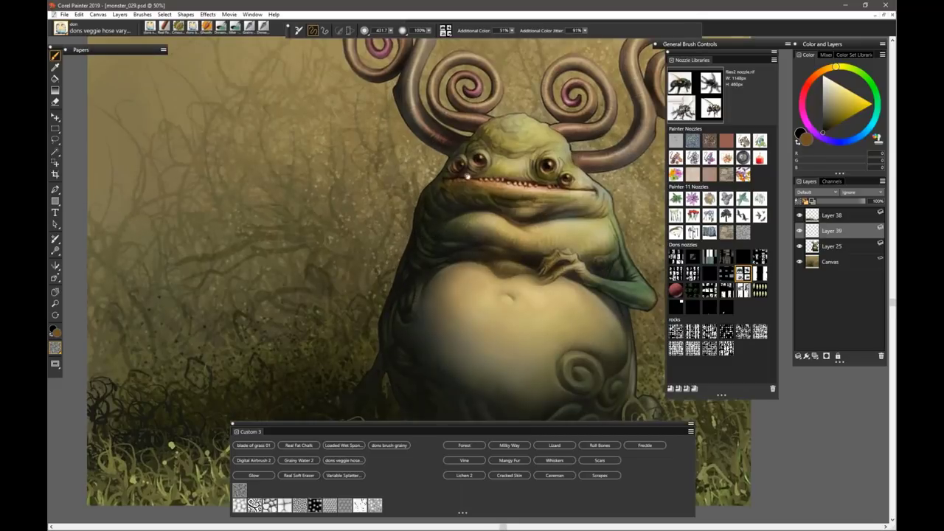
{"action": "left_click_drag", "start_coordinate": [469, 177], "coordinate": [469, 180]}
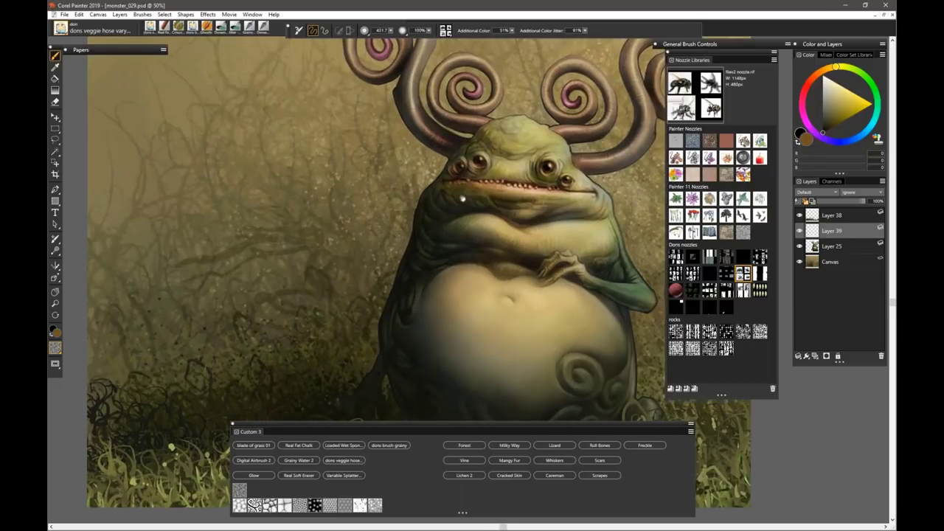
{"action": "scroll", "coordinate": [462, 198], "scroll_direction": "up", "scroll_amount": 3}
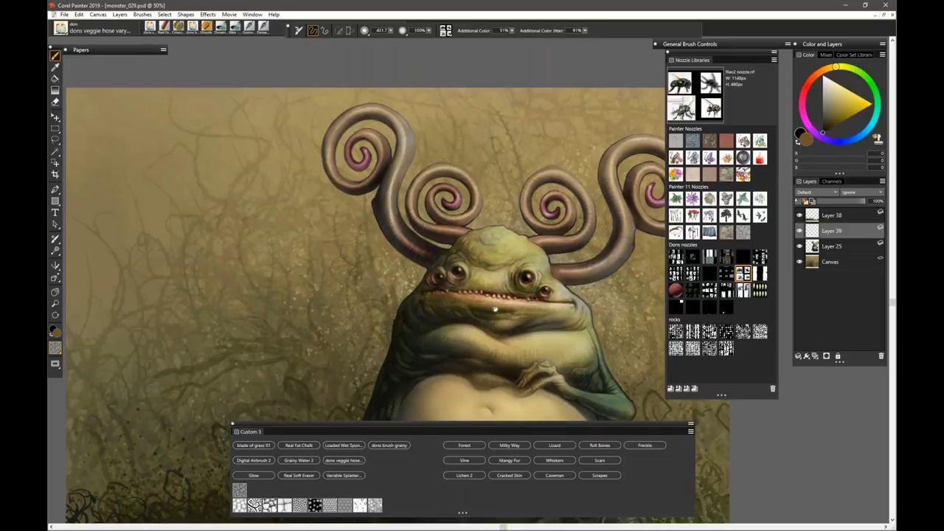
{"action": "left_click_drag", "start_coordinate": [487, 296], "coordinate": [354, 156]}
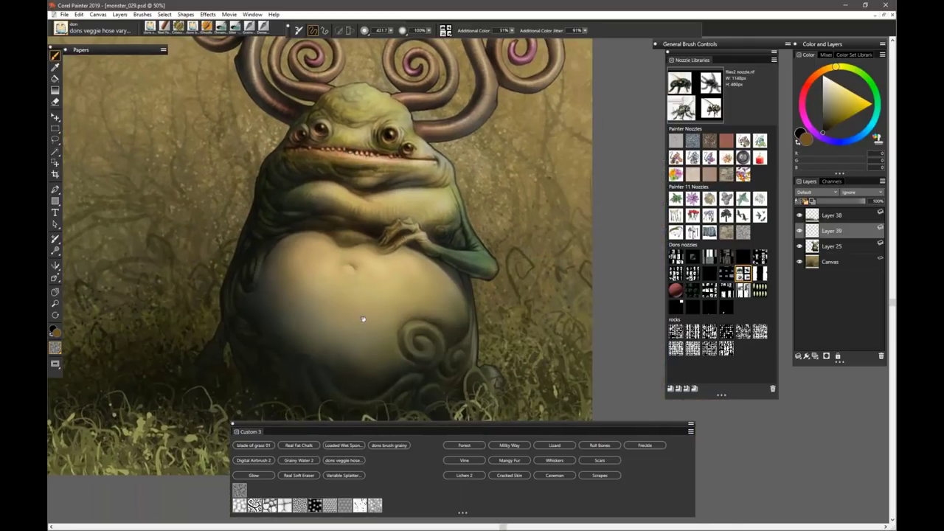
{"action": "left_click_drag", "start_coordinate": [362, 320], "coordinate": [498, 253]}
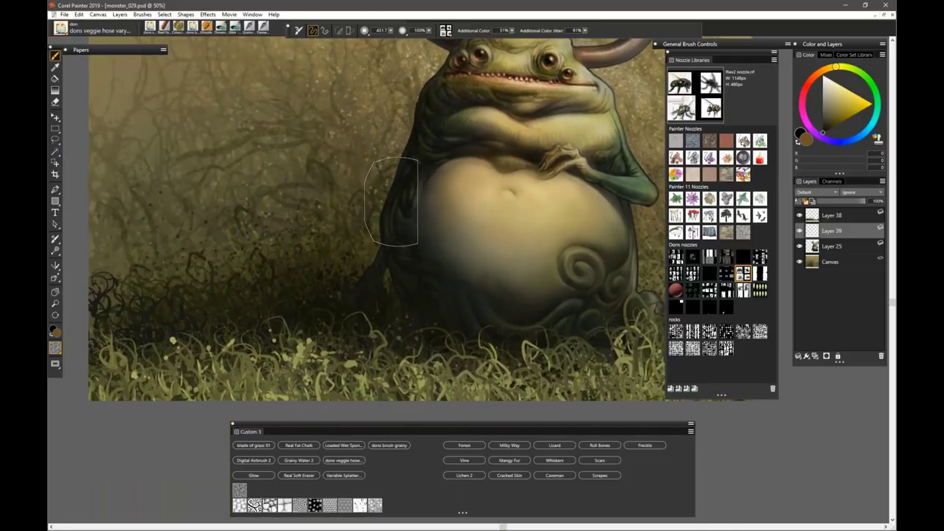
{"action": "left_click_drag", "start_coordinate": [502, 179], "coordinate": [571, 247]}
{"action": "scroll", "coordinate": [557, 200], "scroll_direction": "down", "scroll_amount": 2}
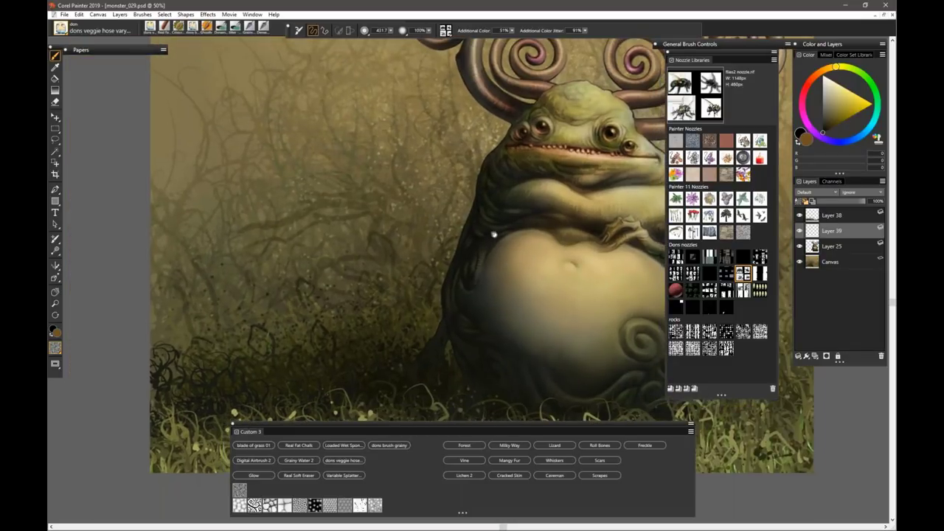
{"action": "scroll", "coordinate": [390, 275], "scroll_direction": "up", "scroll_amount": 2}
{"action": "left_click_drag", "start_coordinate": [390, 274], "coordinate": [416, 227]}
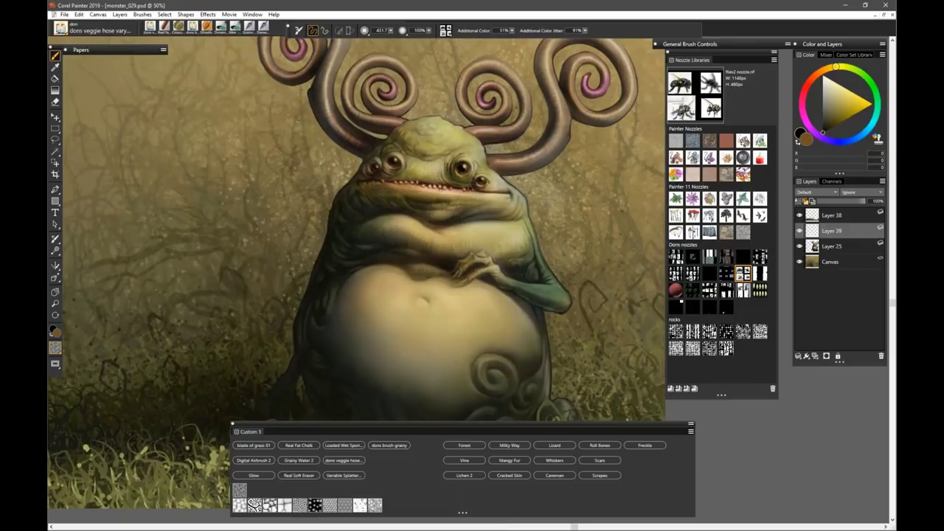
- Reduce the image hose brush size to 23.3 for smaller nozzle marks
{"action": "scroll", "coordinate": [459, 253], "scroll_direction": "up", "scroll_amount": 1}
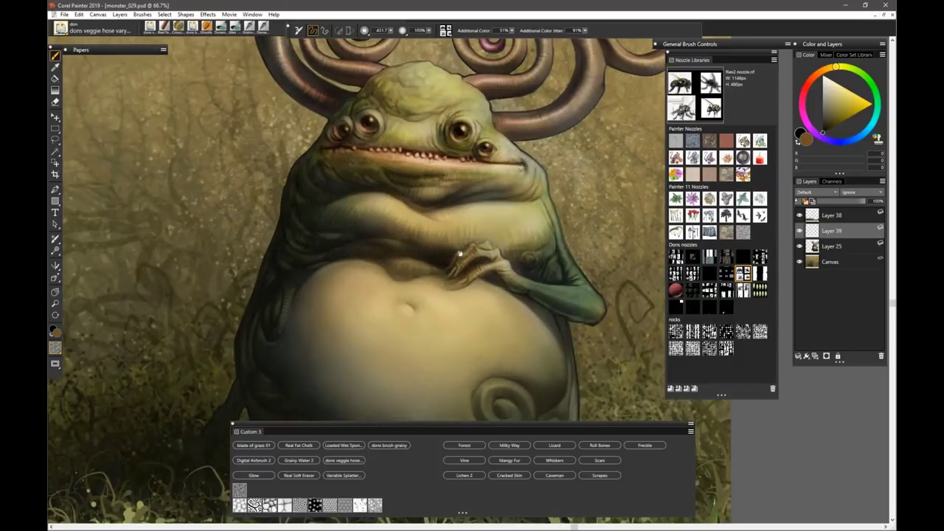
{"action": "mouse_move", "coordinate": [459, 273]}
{"action": "left_mouse_down"}
{"action": "mouse_move", "coordinate": [509, 354]}
{"action": "mouse_move", "coordinate": [492, 127]}
{"action": "left_mouse_up"}
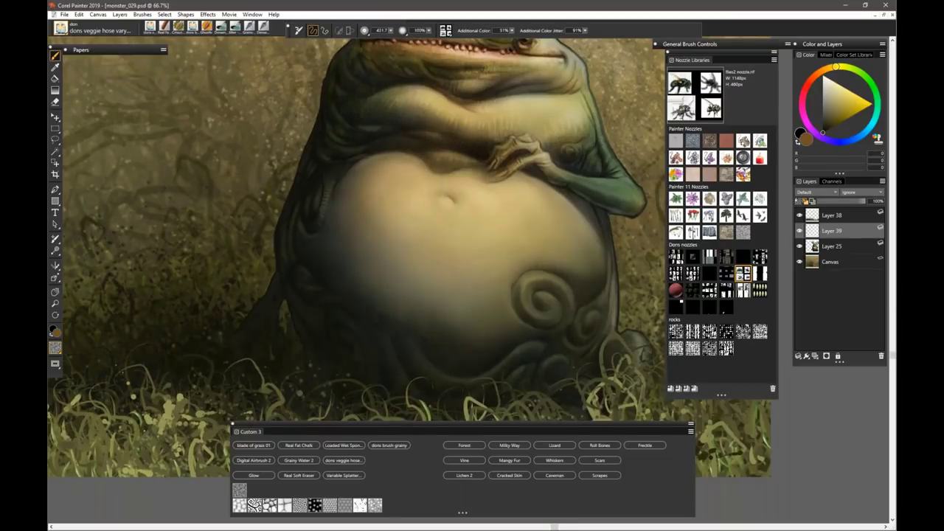
{"action": "key", "text": "ctrl+plus"}
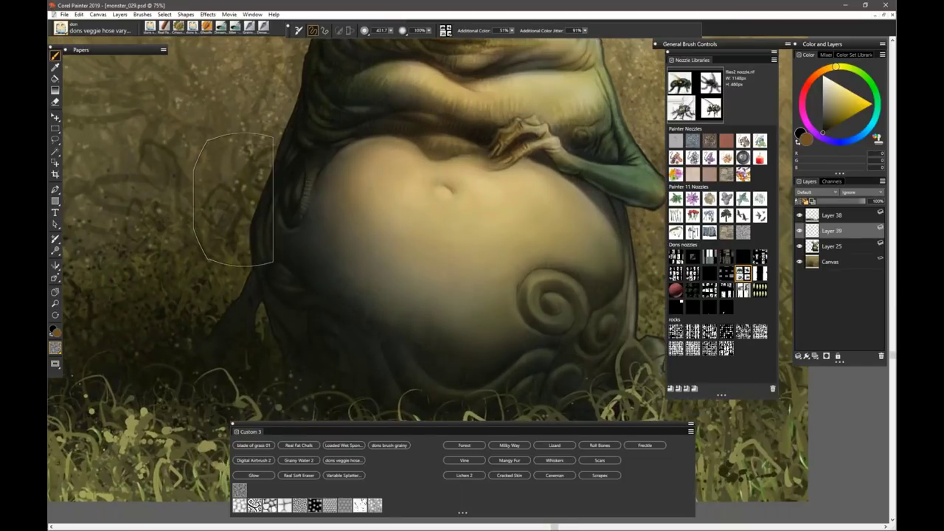
{"action": "left_click_drag", "start_coordinate": [461, 177], "coordinate": [531, 274]}
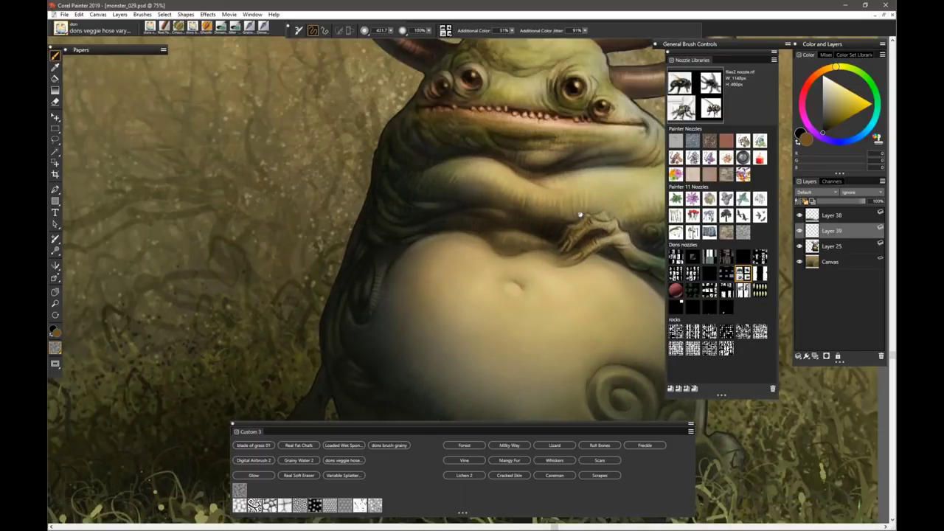
{"action": "left_click_drag", "start_coordinate": [538, 222], "coordinate": [429, 252]}
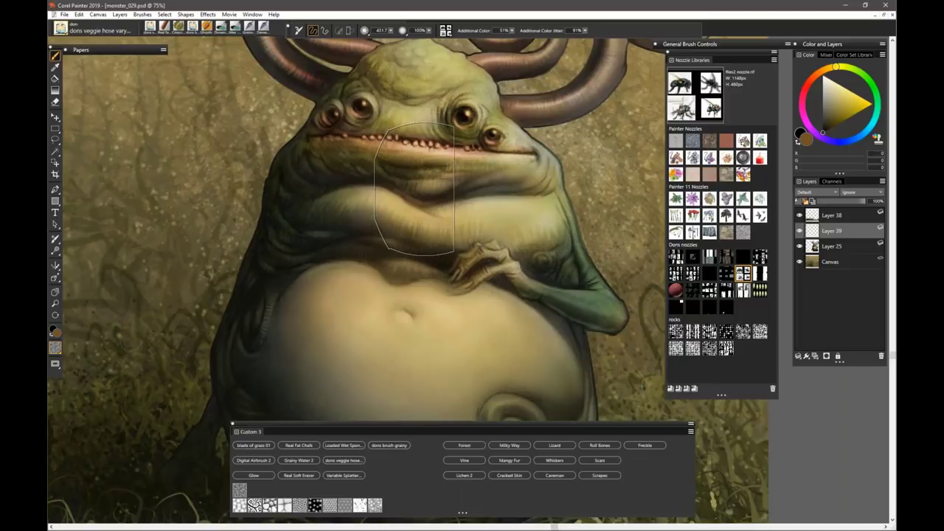
{"action": "left_click_drag", "start_coordinate": [492, 199], "coordinate": [499, 201]}
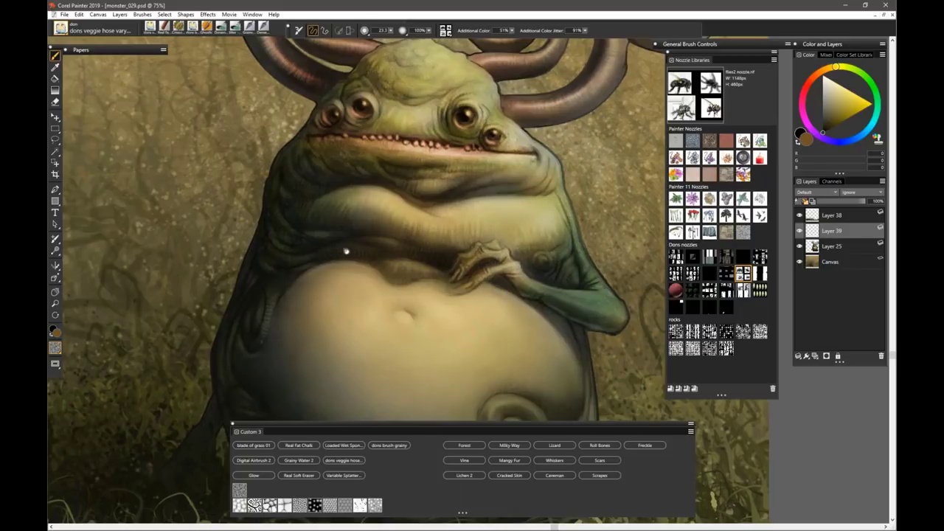
- Delete Layer 39, which held the trial nozzle strokes
{"action": "left_click_drag", "start_coordinate": [346, 251], "coordinate": [389, 208]}
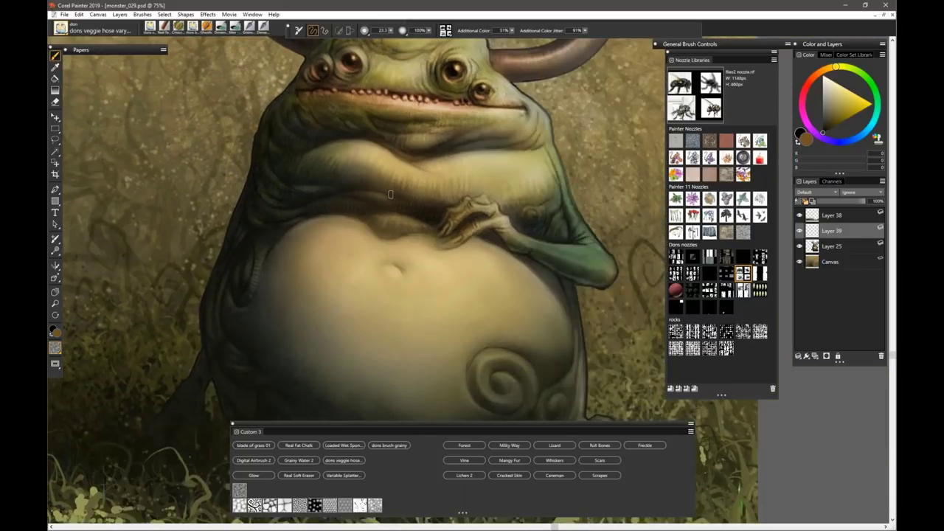
{"action": "left_click_drag", "start_coordinate": [405, 189], "coordinate": [397, 318]}
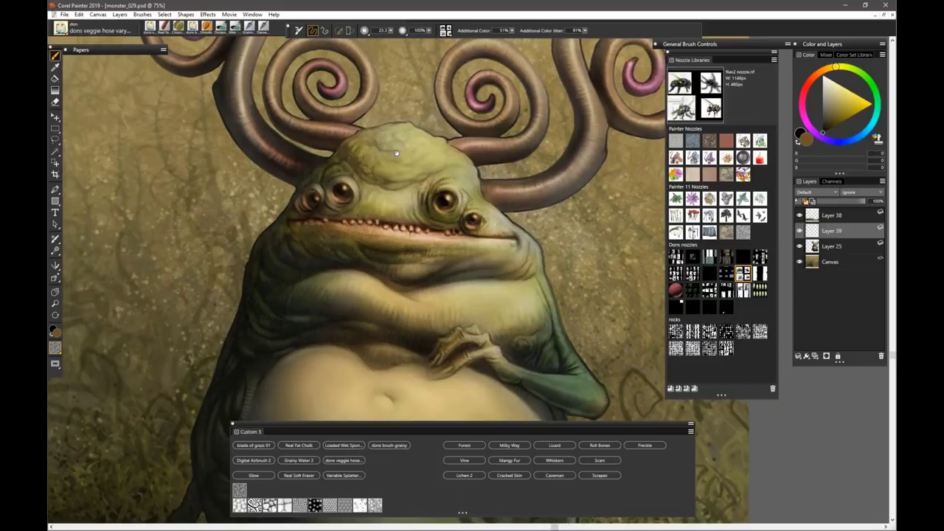
{"action": "mouse_move", "coordinate": [404, 169]}
{"action": "left_mouse_down"}
{"action": "mouse_move", "coordinate": [421, 262]}
{"action": "mouse_move", "coordinate": [305, 121]}
{"action": "left_mouse_up"}
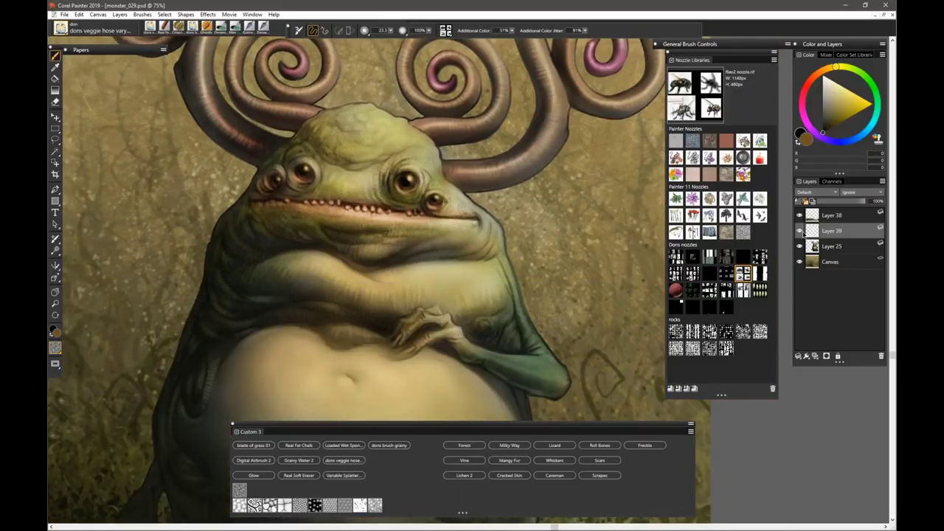
{"action": "left_click", "coordinate": [881, 357]}
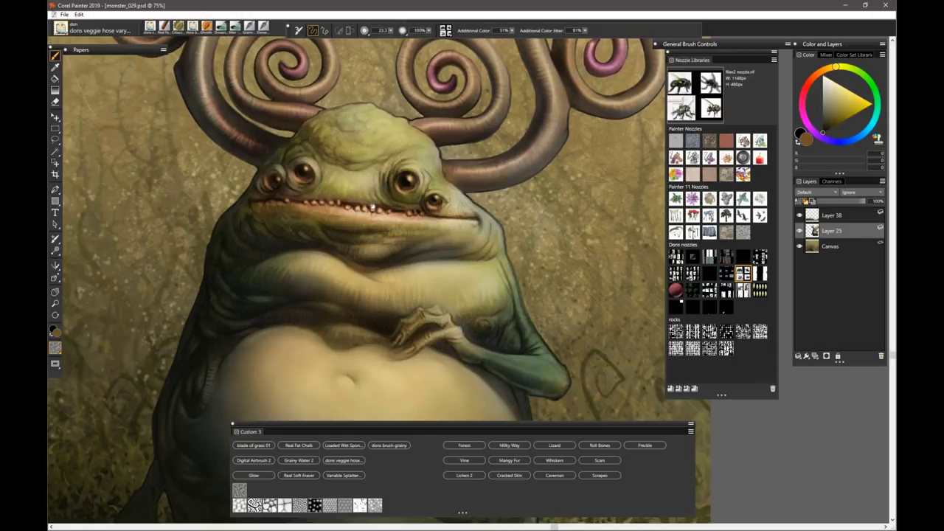
- Load the monster on Layer 25 as a selection and invert it to cover the background
{"action": "left_click_drag", "start_coordinate": [372, 208], "coordinate": [436, 320]}
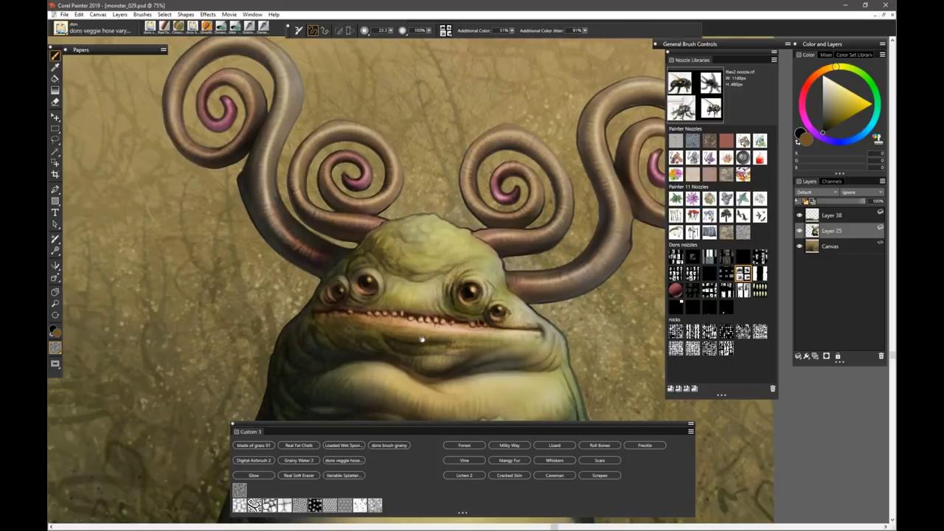
{"action": "left_click_drag", "start_coordinate": [421, 339], "coordinate": [405, 187]}
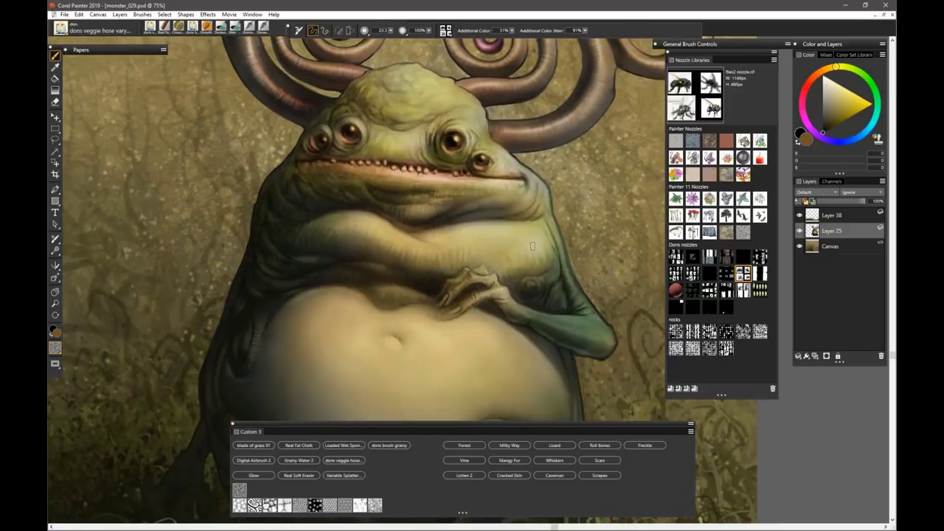
{"action": "key", "text": "ctrl+minus"}
{"action": "key", "text": "ctrl+minus"}
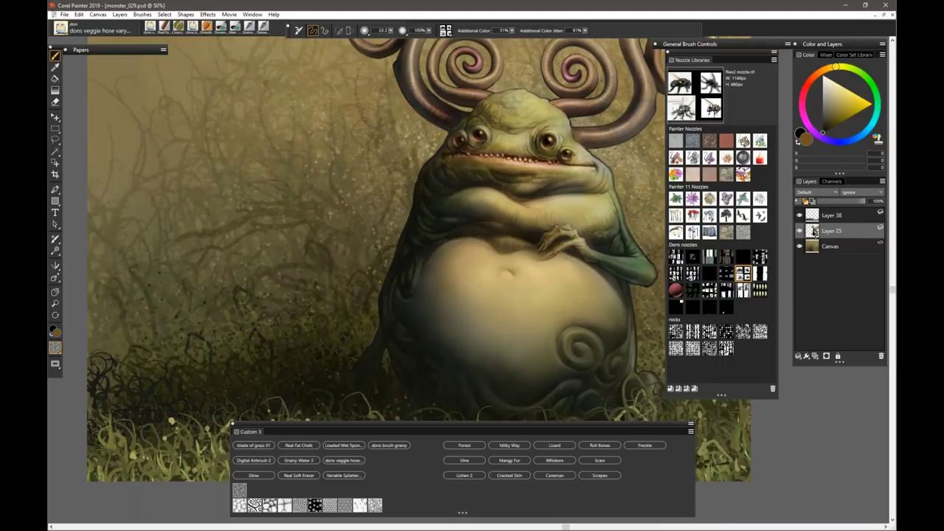
{"action": "left_click", "coordinate": [813, 231], "text": "ctrl"}
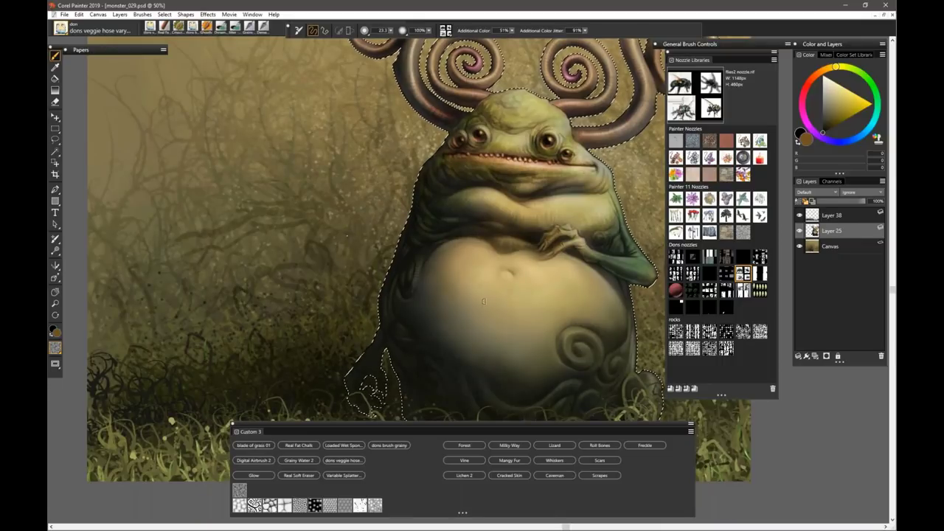
{"action": "left_click_drag", "start_coordinate": [484, 301], "coordinate": [419, 399]}
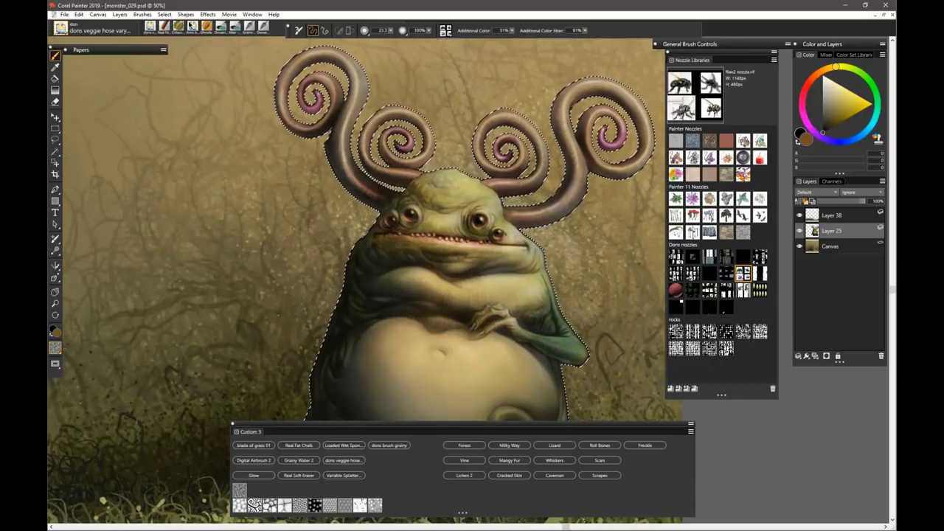
{"action": "left_click", "coordinate": [165, 14]}
{"action": "left_click", "coordinate": [180, 45]}
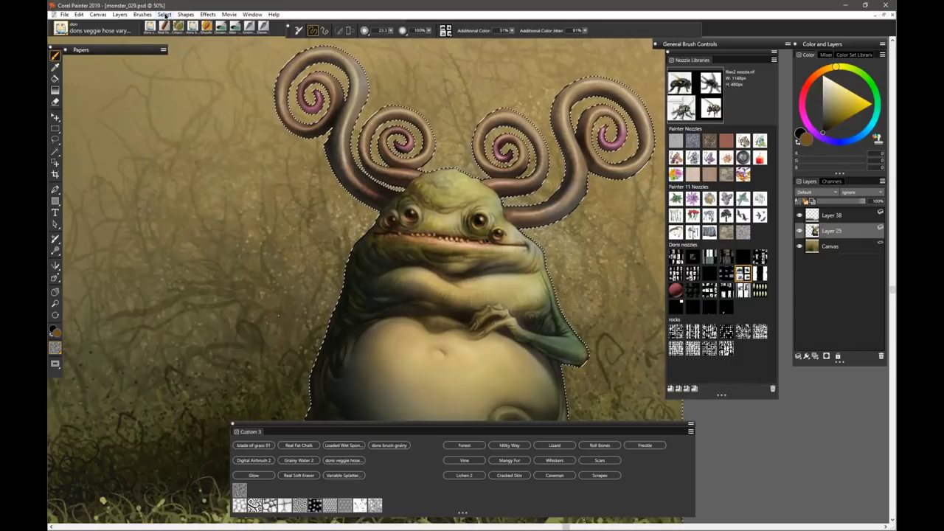
{"action": "left_click", "coordinate": [165, 14]}
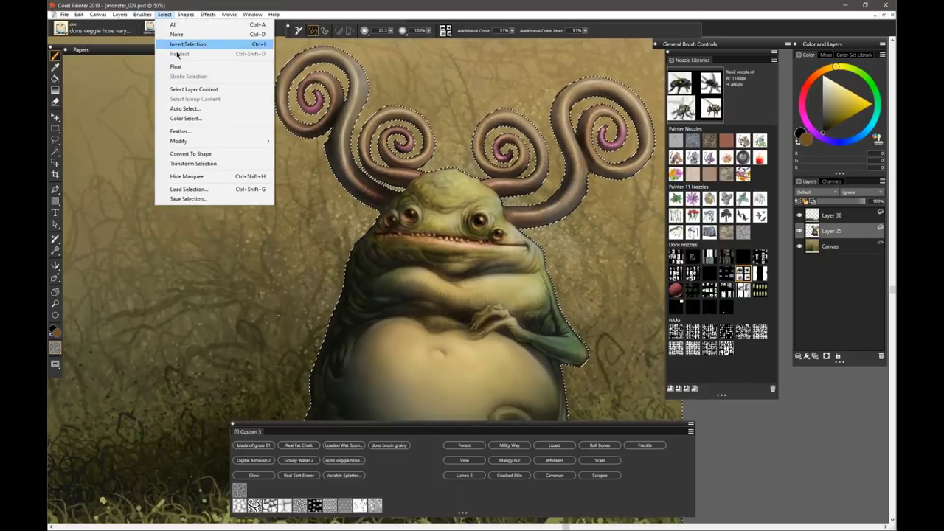
{"action": "left_click", "coordinate": [190, 198]}
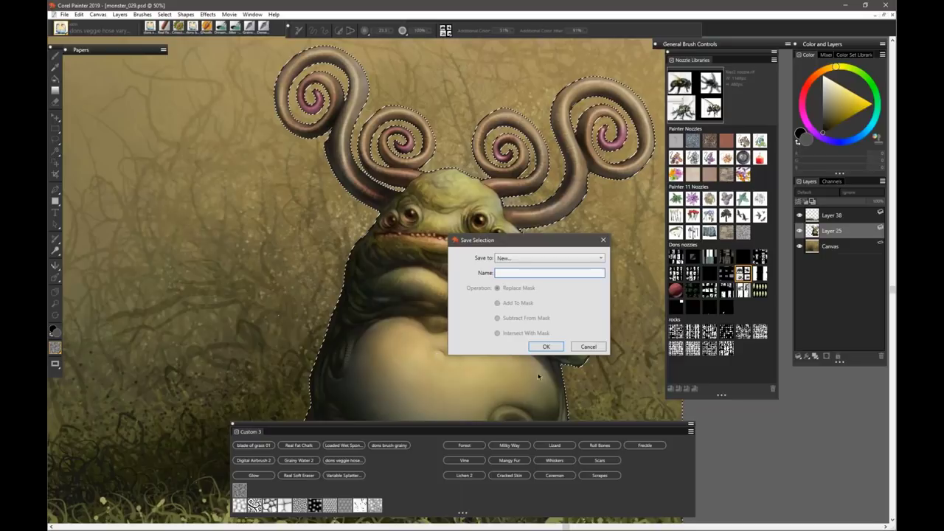
{"action": "left_click", "coordinate": [588, 347]}
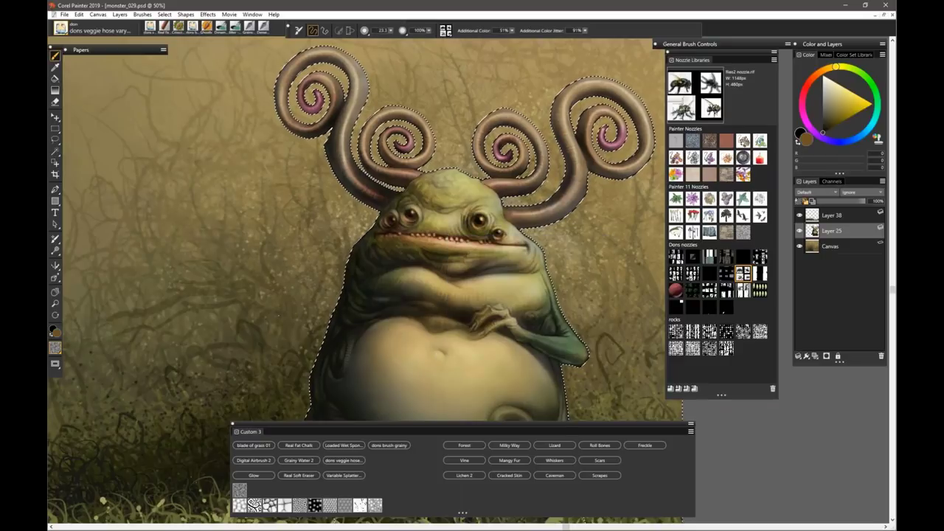
- Save the inverted selection as a new mask named "clear background"
{"action": "key", "text": "ctrl+minus"}
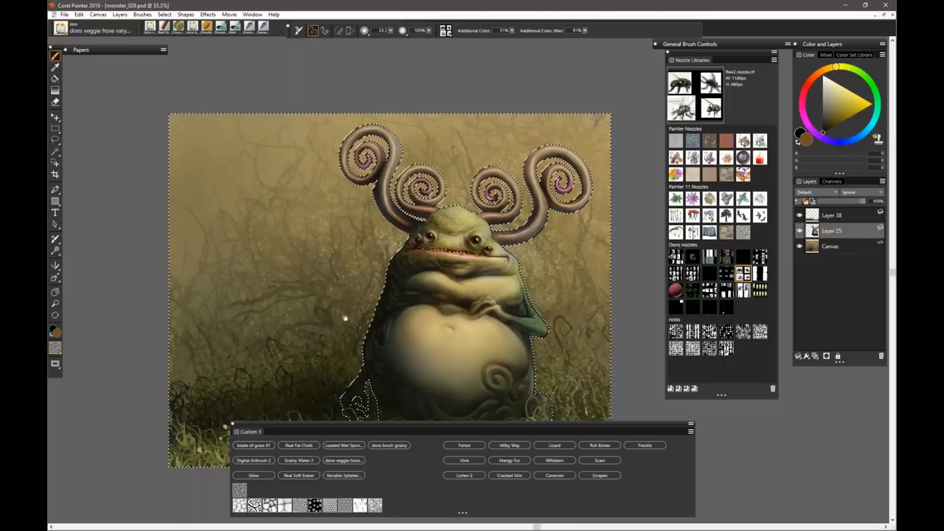
{"action": "left_click_drag", "start_coordinate": [344, 315], "coordinate": [358, 240]}
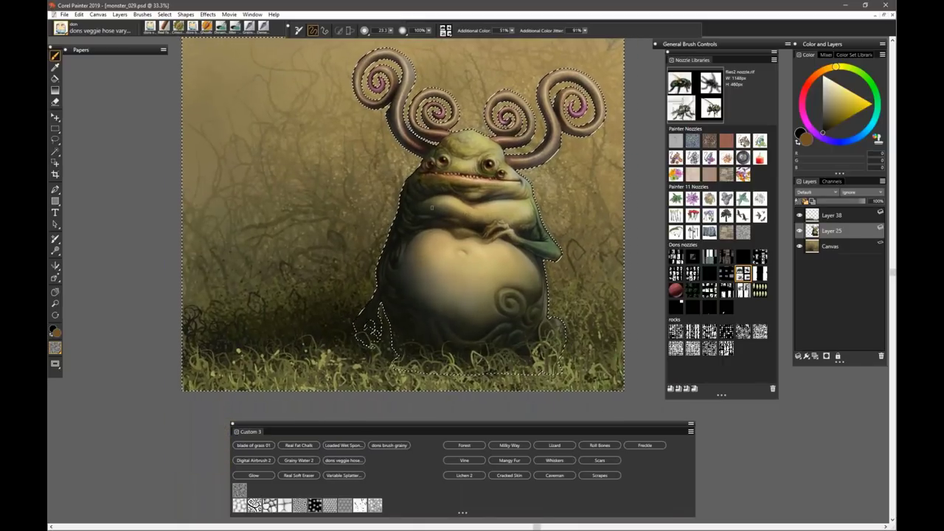
{"action": "left_click", "coordinate": [164, 15]}
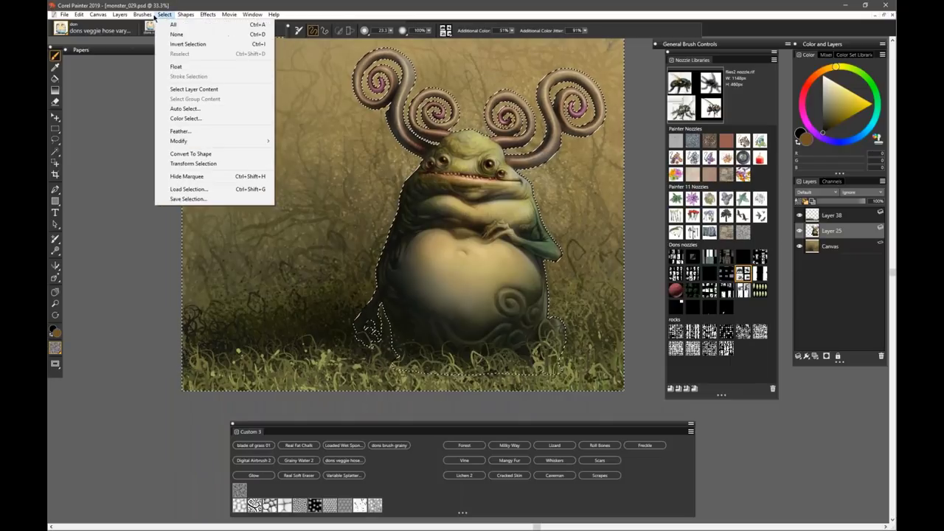
{"action": "left_click", "coordinate": [198, 199]}
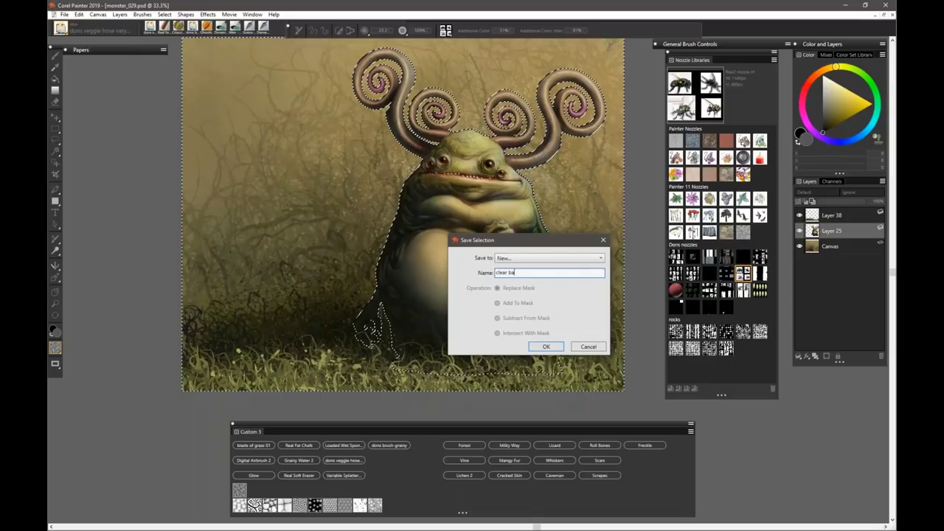
{"action": "type", "text": "clear background"}
{"action": "left_click", "coordinate": [544, 349]}
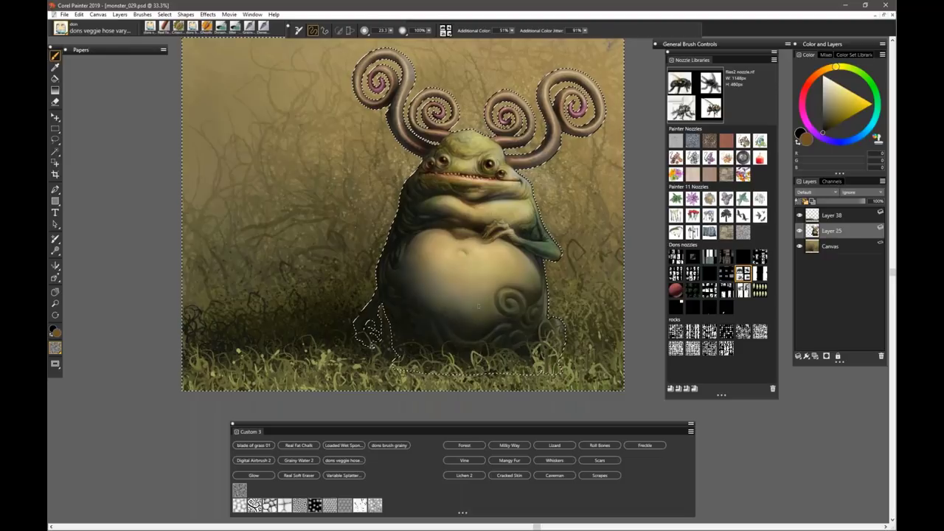
- Hide the selection marquee, spray two black trial strokes across the background on both sides of the monster, and undo them
{"action": "left_click", "coordinate": [165, 14]}
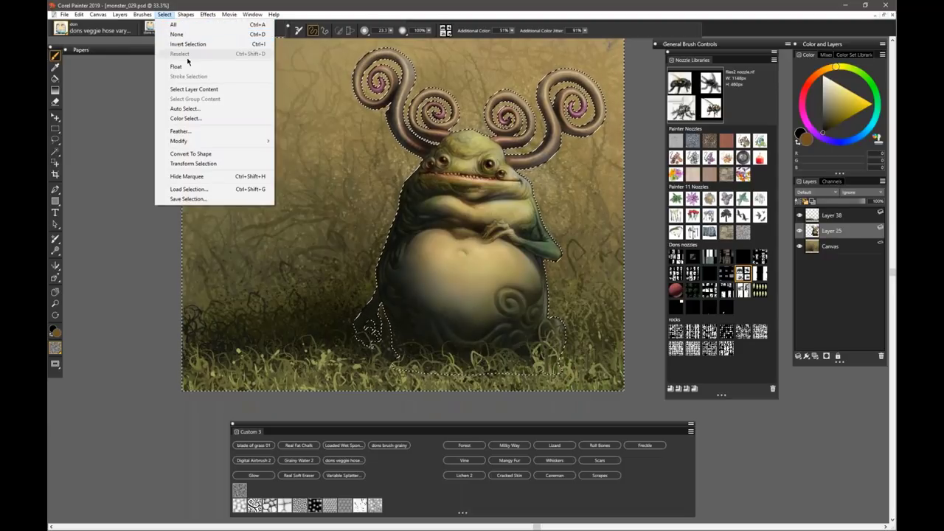
{"action": "left_click", "coordinate": [195, 180]}
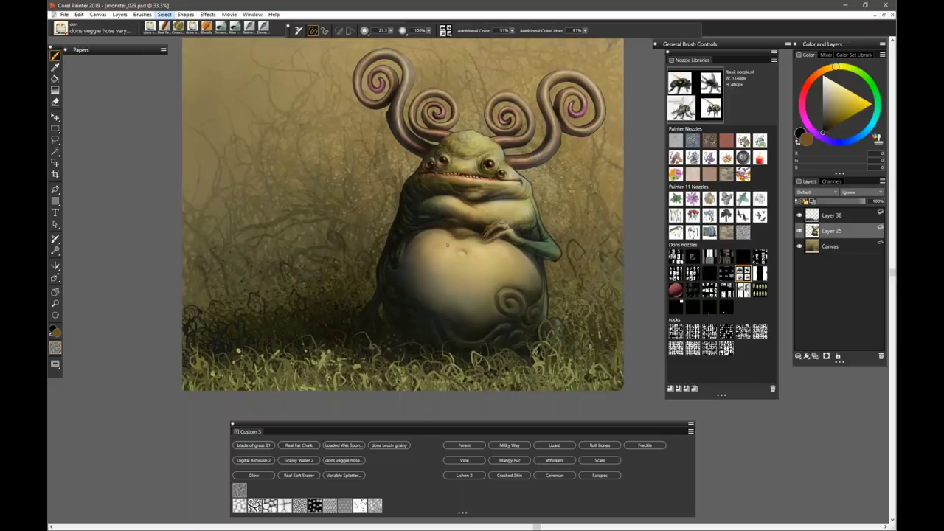
{"action": "mouse_move", "coordinate": [626, 182]}
{"action": "left_mouse_down"}
{"action": "mouse_move", "coordinate": [285, 250]}
{"action": "mouse_move", "coordinate": [182, 255]}
{"action": "left_mouse_up"}
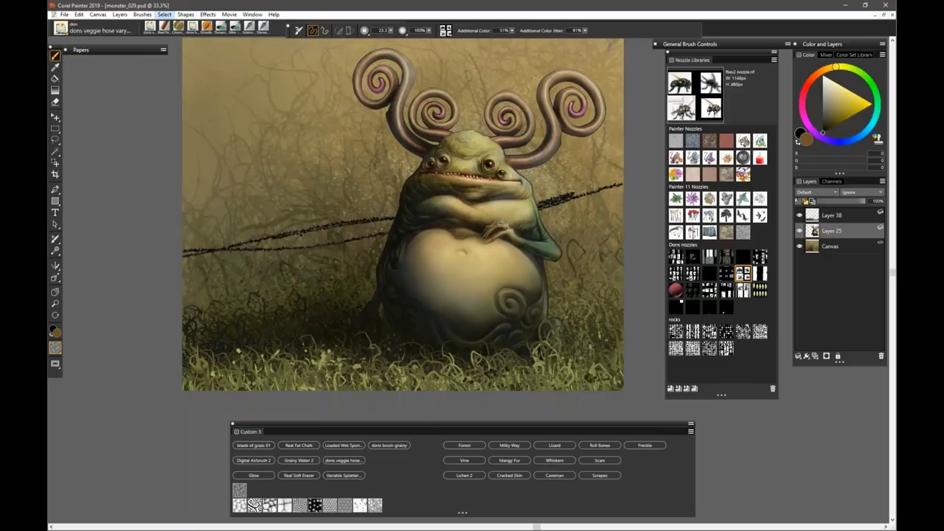
{"action": "left_click_drag", "start_coordinate": [614, 167], "coordinate": [534, 199]}
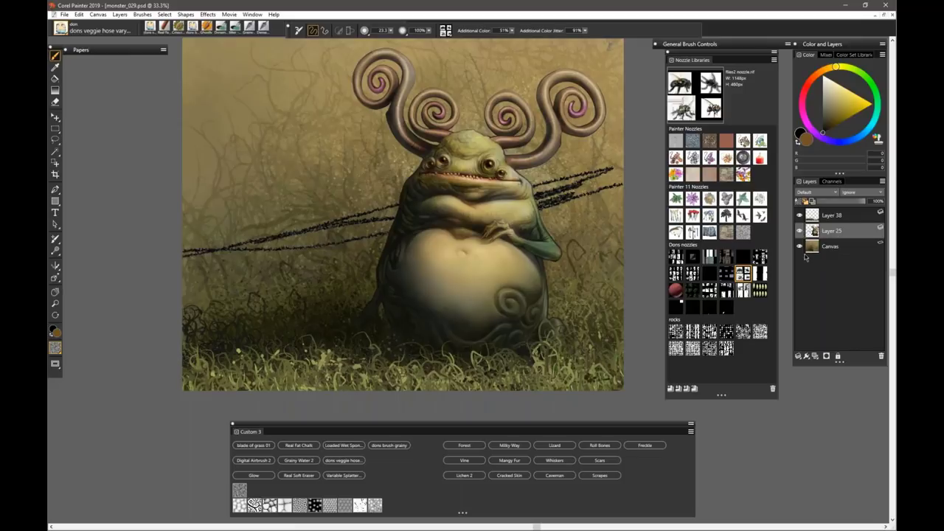
{"action": "key", "text": "ctrl+z"}
{"action": "key", "text": "ctrl+z"}
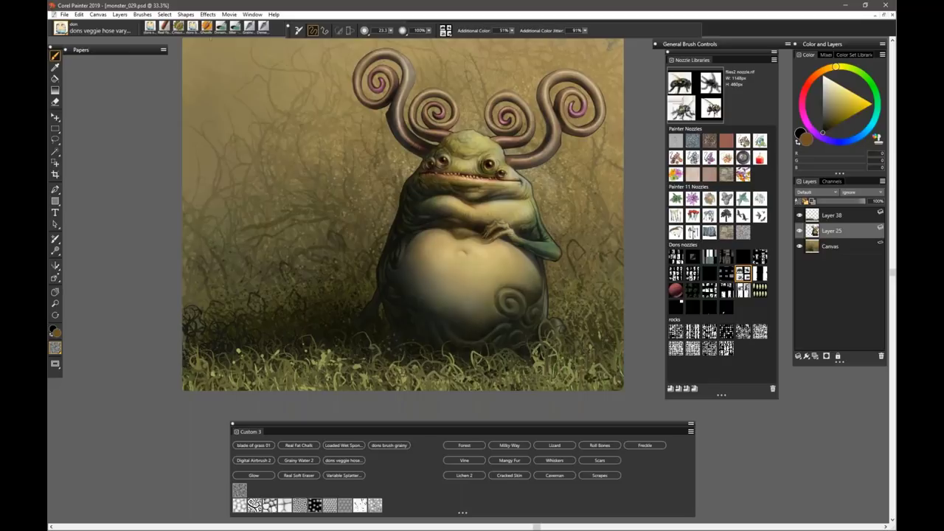
- Show the selection marquee again and deselect the background
{"action": "left_click", "coordinate": [164, 15]}
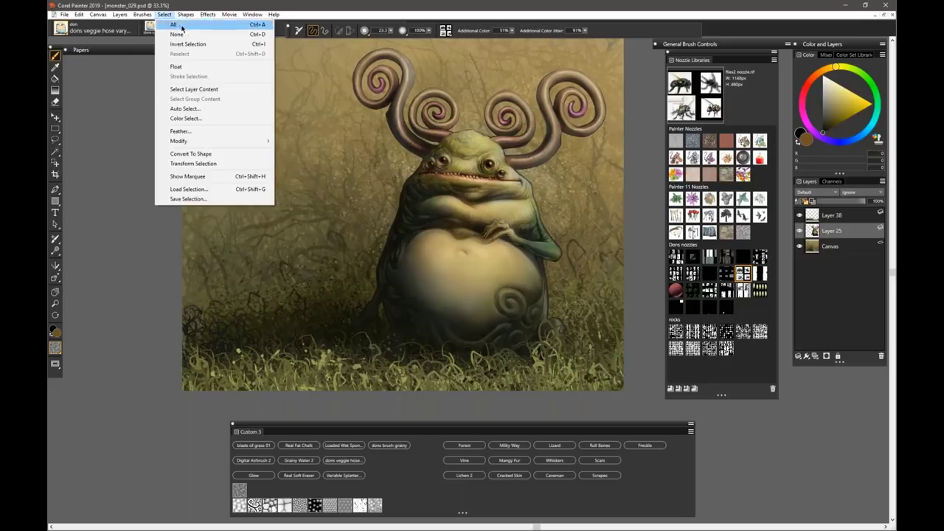
{"action": "left_click", "coordinate": [187, 177]}
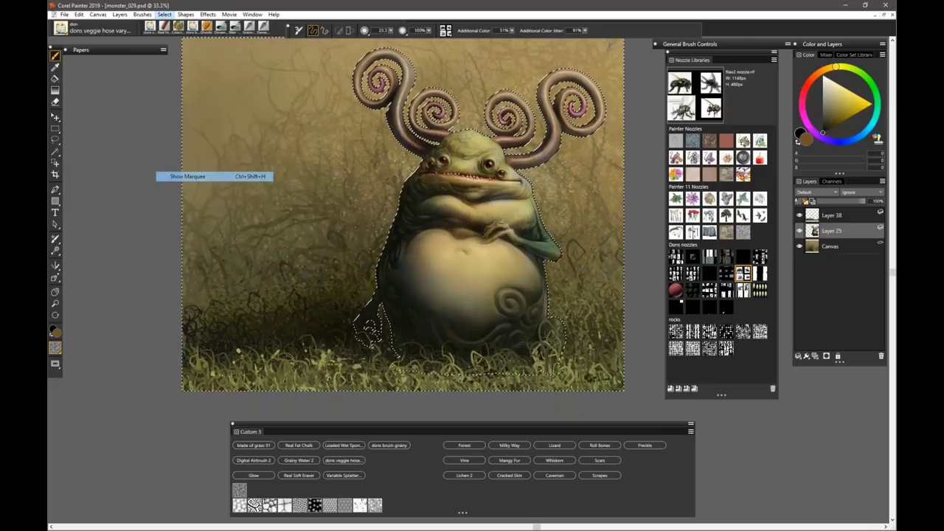
{"action": "key", "text": "ctrl+d"}
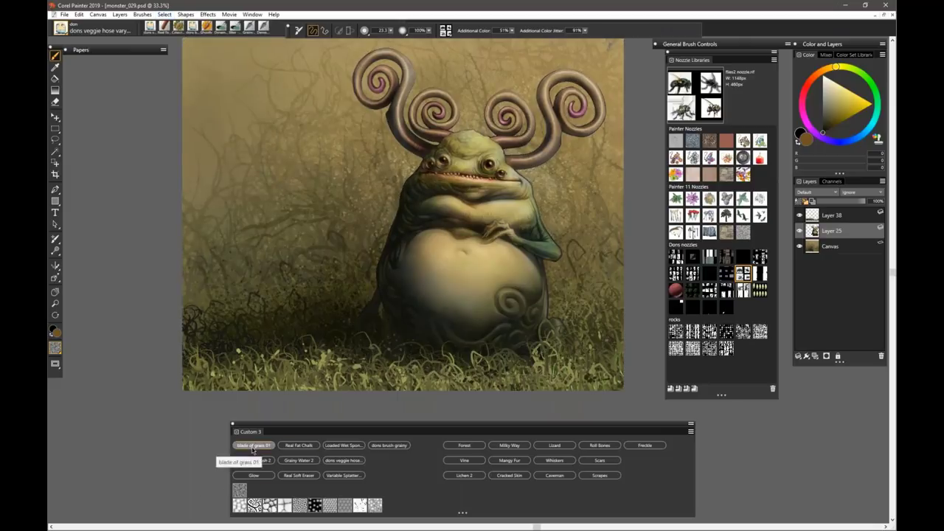
- Try a short stroke on the monster's belly with the dons brush grainy variant
{"action": "left_click", "coordinate": [389, 446]}
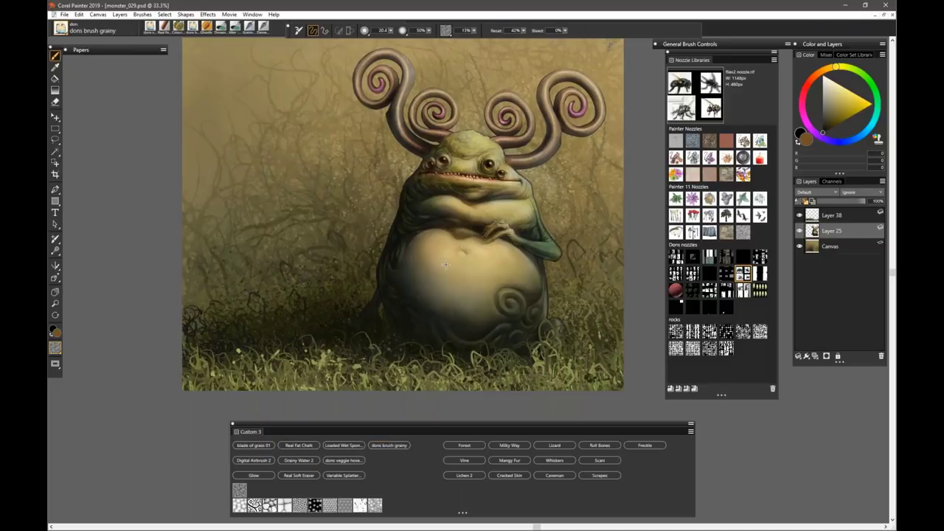
{"action": "left_click_drag", "start_coordinate": [447, 269], "coordinate": [468, 270]}
{"action": "left_click", "coordinate": [291, 476]}
- Spray brown haze over the monster's body, inner horns and the dark background on Layer 25 with Digital Airbrush 2
{"action": "left_click", "coordinate": [253, 461]}
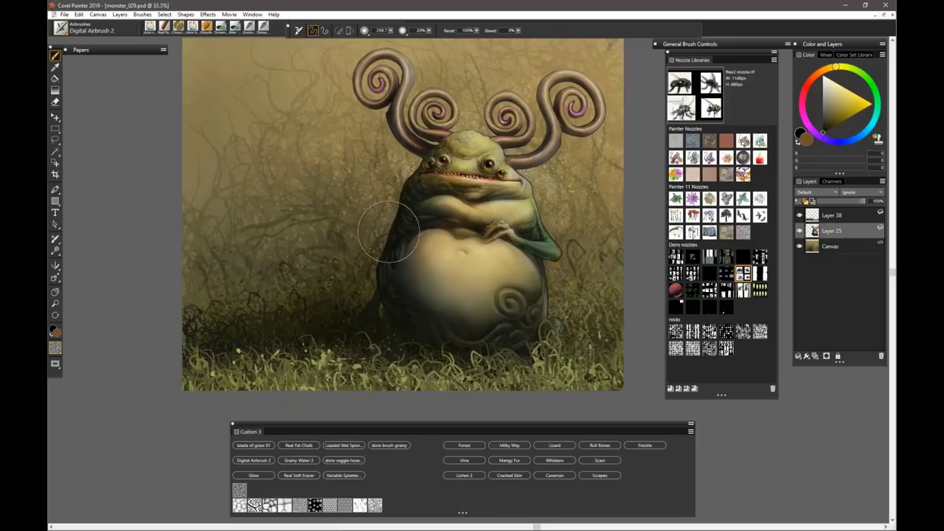
{"action": "mouse_move", "coordinate": [431, 177]}
{"action": "left_mouse_down"}
{"action": "mouse_move", "coordinate": [392, 251]}
{"action": "mouse_move", "coordinate": [389, 292]}
{"action": "mouse_move", "coordinate": [397, 273]}
{"action": "mouse_move", "coordinate": [394, 296]}
{"action": "left_mouse_up"}
{"action": "left_click_drag", "start_coordinate": [386, 240], "coordinate": [380, 274]}
{"action": "mouse_move", "coordinate": [459, 142]}
{"action": "left_mouse_down"}
{"action": "mouse_move", "coordinate": [546, 139]}
{"action": "mouse_move", "coordinate": [545, 258]}
{"action": "mouse_move", "coordinate": [516, 266]}
{"action": "mouse_move", "coordinate": [531, 317]}
{"action": "mouse_move", "coordinate": [406, 332]}
{"action": "left_mouse_up"}
{"action": "left_click_drag", "start_coordinate": [283, 323], "coordinate": [243, 305]}
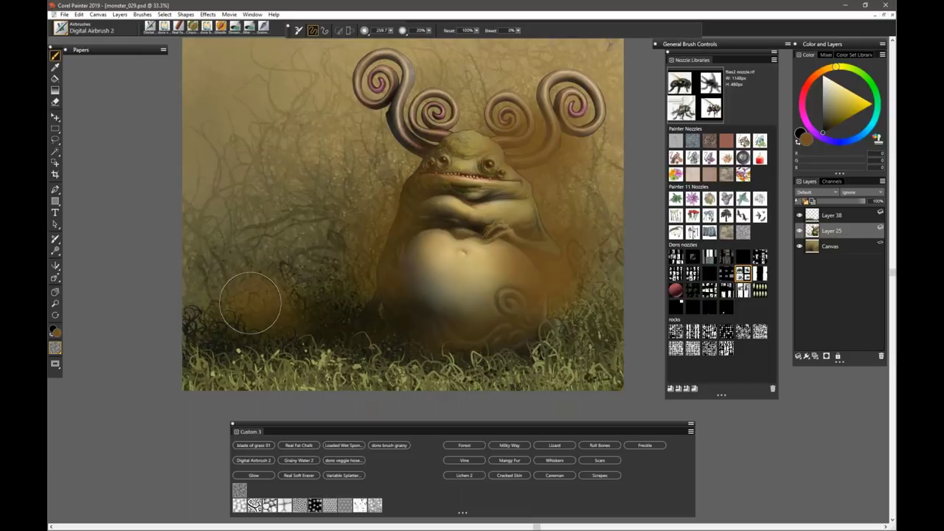
- Load the saved "clear background" selection around the monster
{"action": "left_click", "coordinate": [164, 14]}
{"action": "mouse_move", "coordinate": [170, 16]}
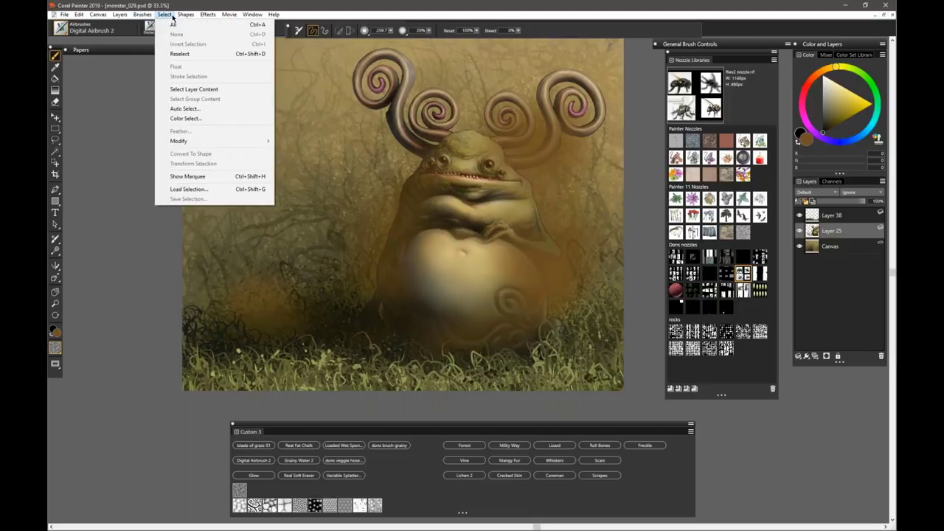
{"action": "left_click", "coordinate": [188, 189]}
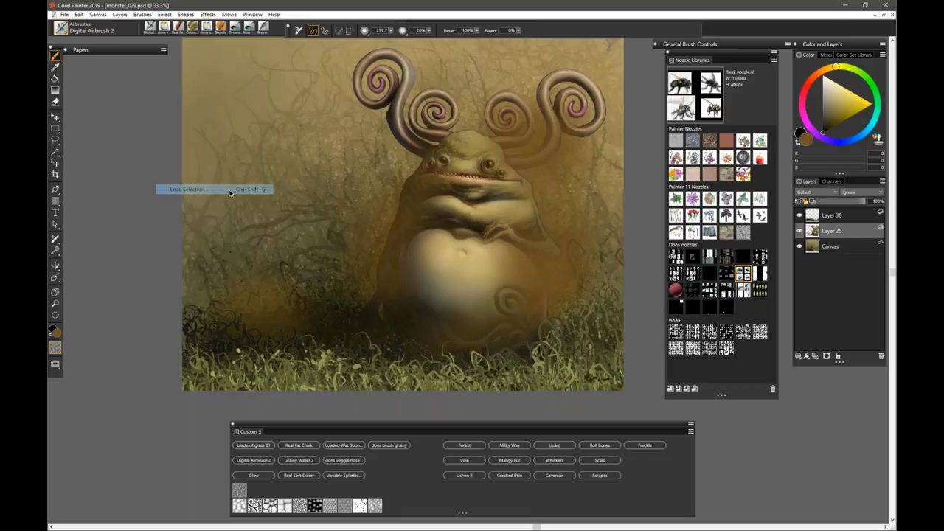
{"action": "left_click", "coordinate": [611, 266]}
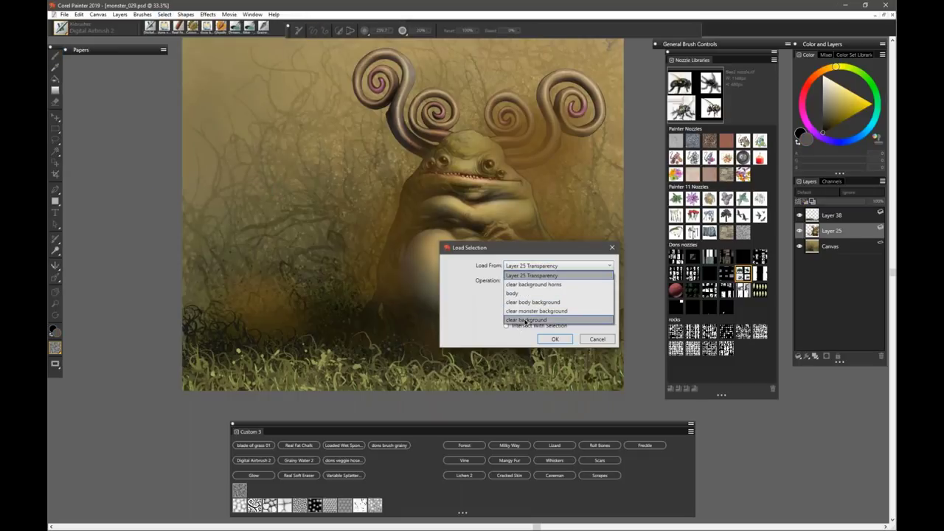
{"action": "left_click", "coordinate": [544, 320]}
{"action": "left_click", "coordinate": [555, 339]}
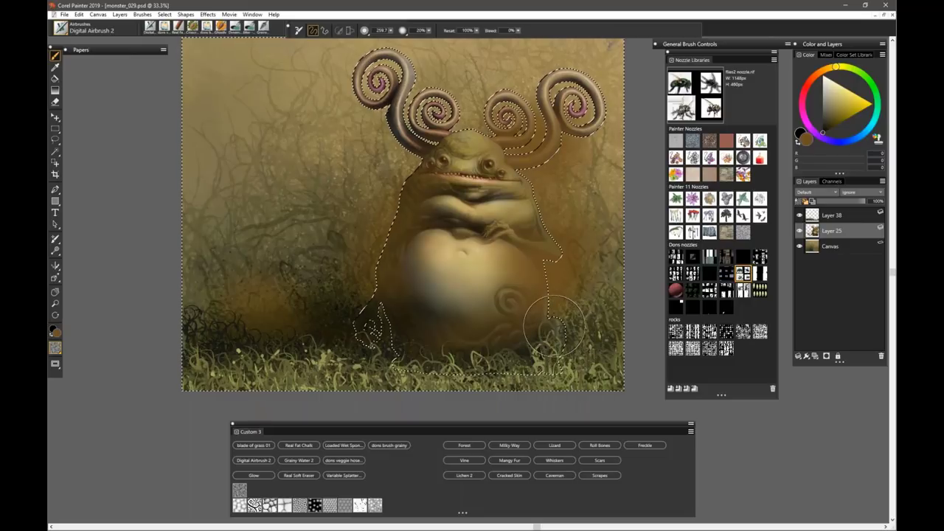
- Hide the selection marquee, bring it back around the background, and deselect everything
{"action": "key", "text": "ctrl+shift+h"}
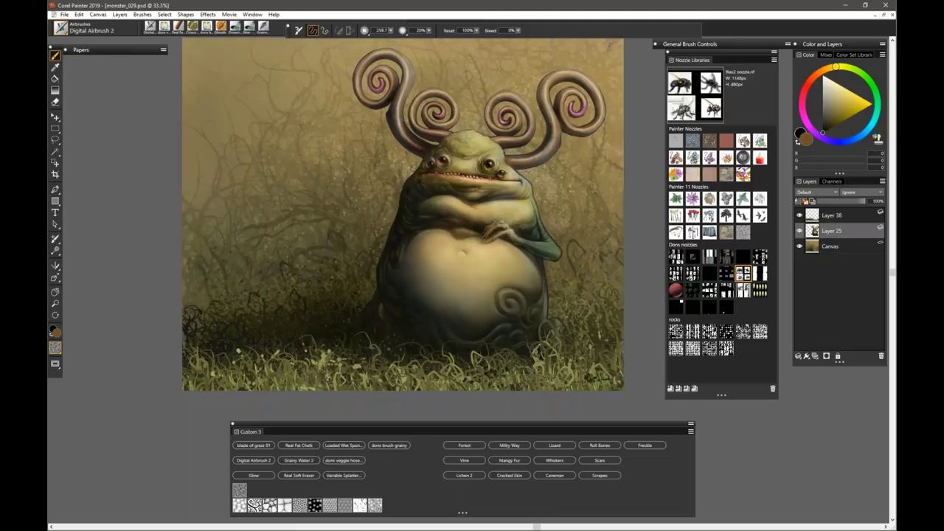
{"action": "key", "text": "ctrl+shift+d"}
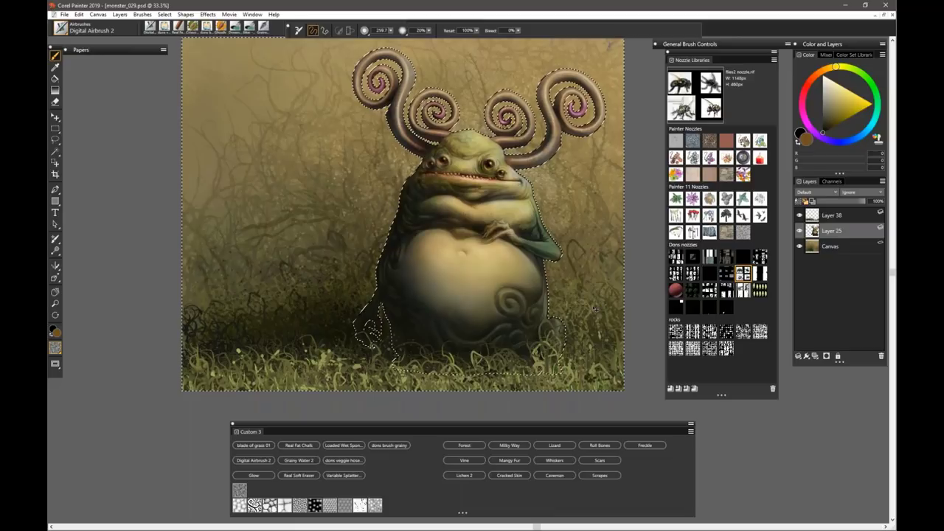
{"action": "key", "text": "ctrl+d"}
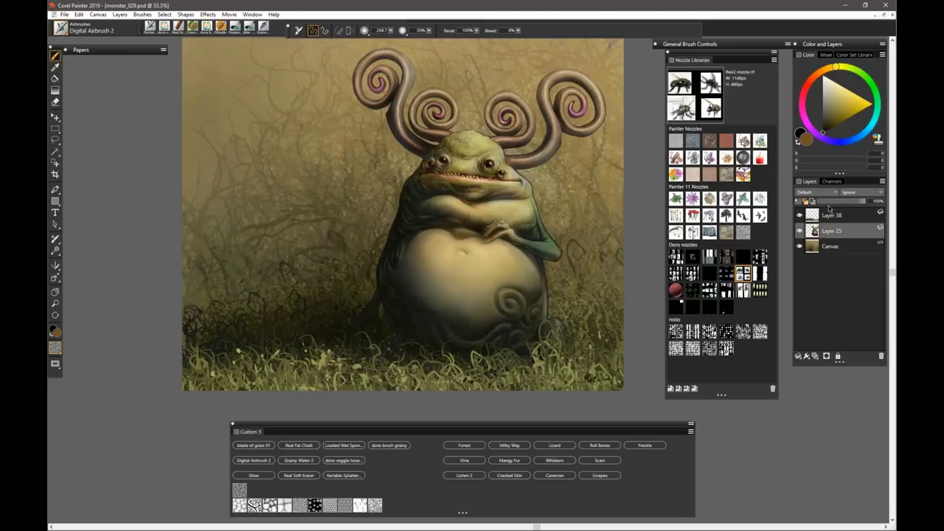
- Examine the monster's belly, face and horns up close, followed by the whole painting
{"action": "key", "text": "ctrl+plus"}
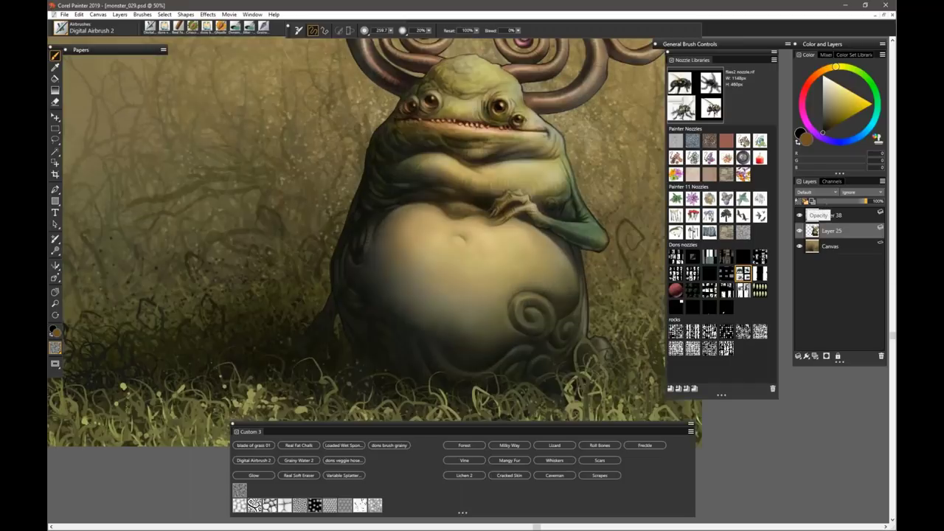
{"action": "key", "text": "ctrl+plus"}
{"action": "left_click_drag", "start_coordinate": [314, 348], "coordinate": [274, 170]}
{"action": "left_click_drag", "start_coordinate": [540, 202], "coordinate": [344, 260]}
{"action": "key", "text": "ctrl+z"}
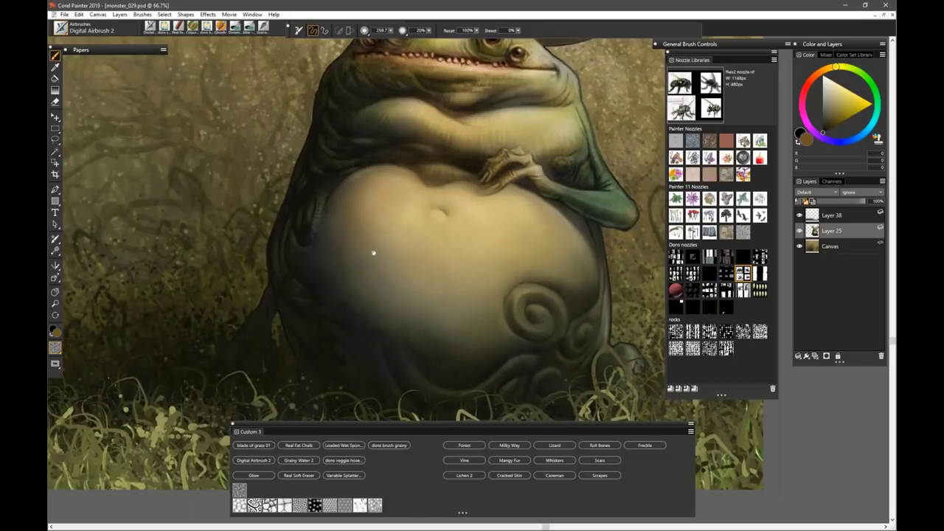
{"action": "left_click_drag", "start_coordinate": [373, 252], "coordinate": [396, 402]}
{"action": "key", "text": "ctrl+minus"}
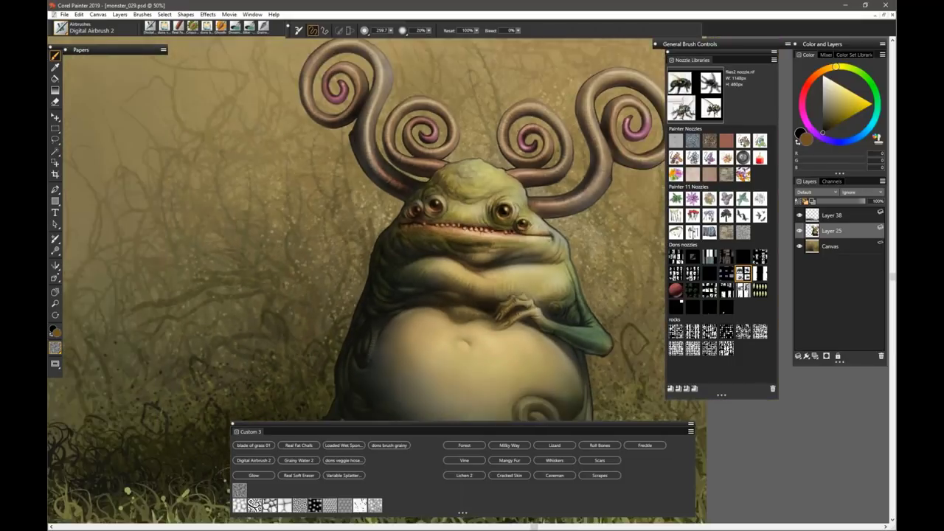
{"action": "scroll", "coordinate": [470, 368], "scroll_direction": "down", "scroll_amount": 1}
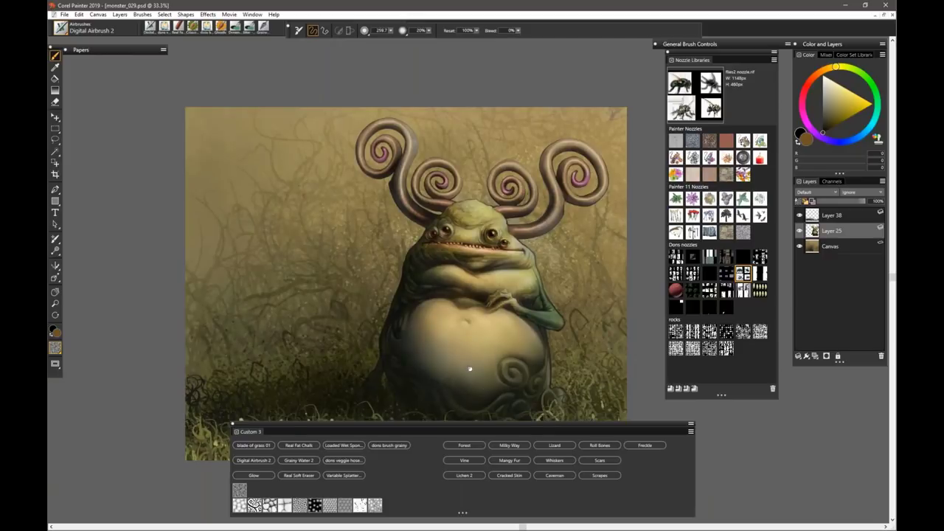
{"action": "left_click_drag", "start_coordinate": [467, 362], "coordinate": [476, 312]}
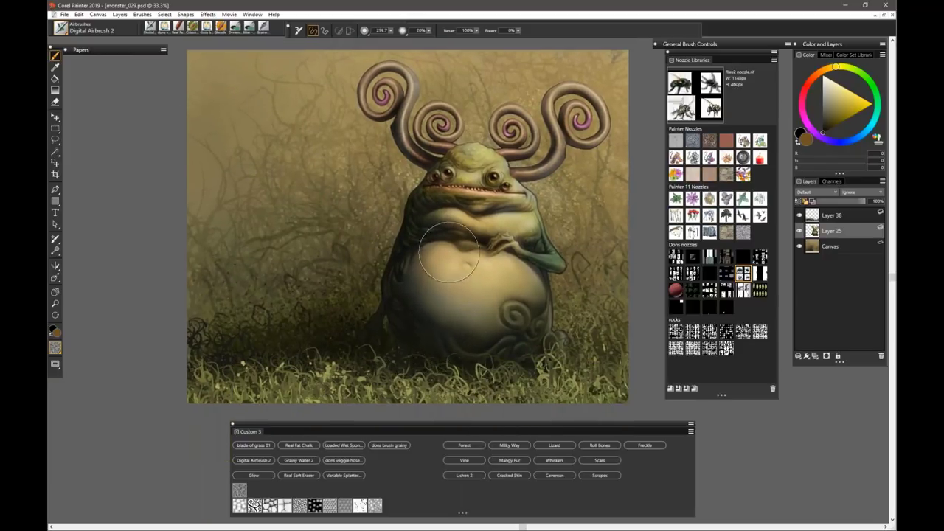
{"action": "left_click_drag", "start_coordinate": [418, 295], "coordinate": [413, 304]}
{"action": "key", "text": "ctrl+z"}
- Collapse the Nozzle Libraries panel and place it beside General Brush Controls, and move the Custom 3 palette over the monster's upper belly
{"action": "left_click", "coordinate": [688, 62]}
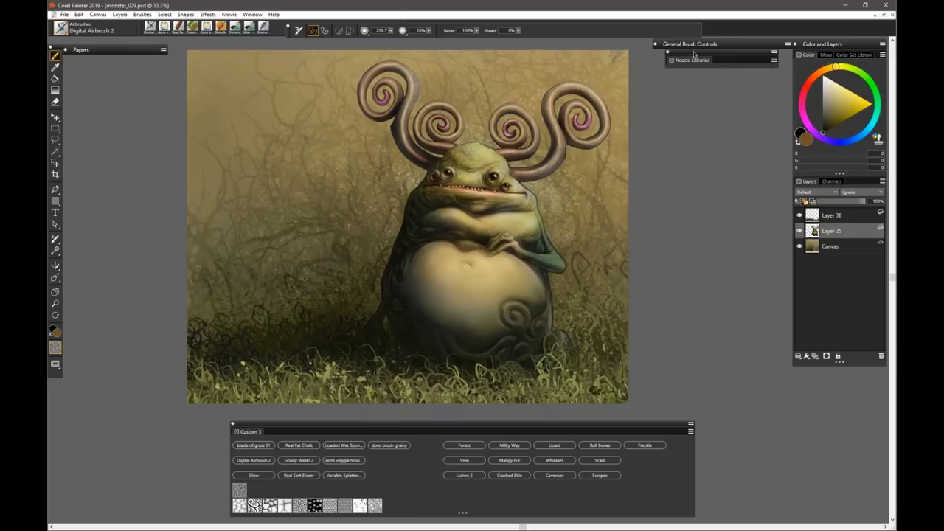
{"action": "left_click_drag", "start_coordinate": [697, 63], "coordinate": [569, 48]}
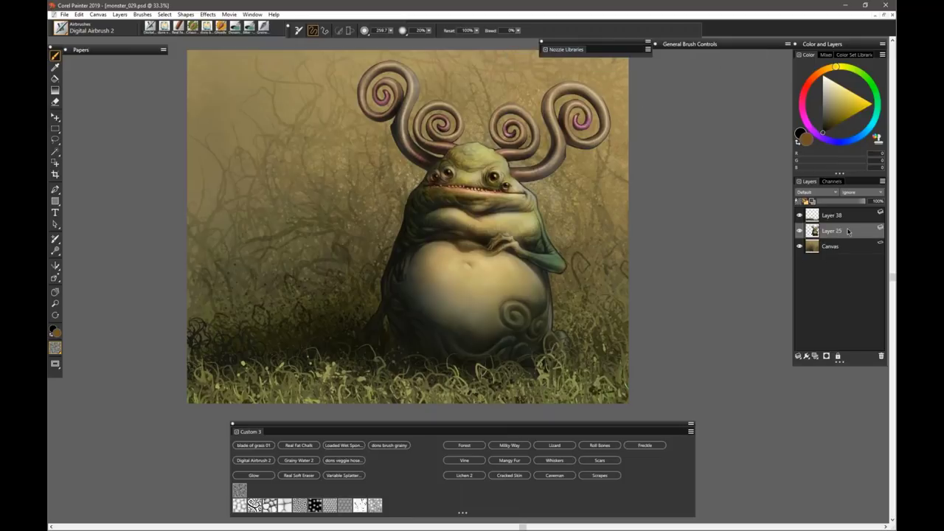
{"action": "scroll", "coordinate": [457, 259], "scroll_direction": "up", "scroll_amount": 2}
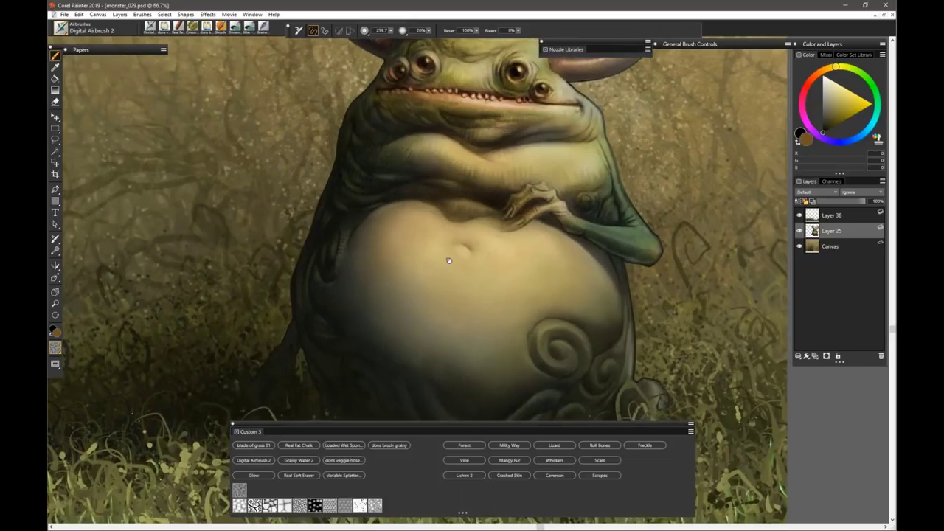
{"action": "scroll", "coordinate": [448, 259], "scroll_direction": "down", "scroll_amount": 1}
{"action": "scroll", "coordinate": [459, 348], "scroll_direction": "up", "scroll_amount": 1}
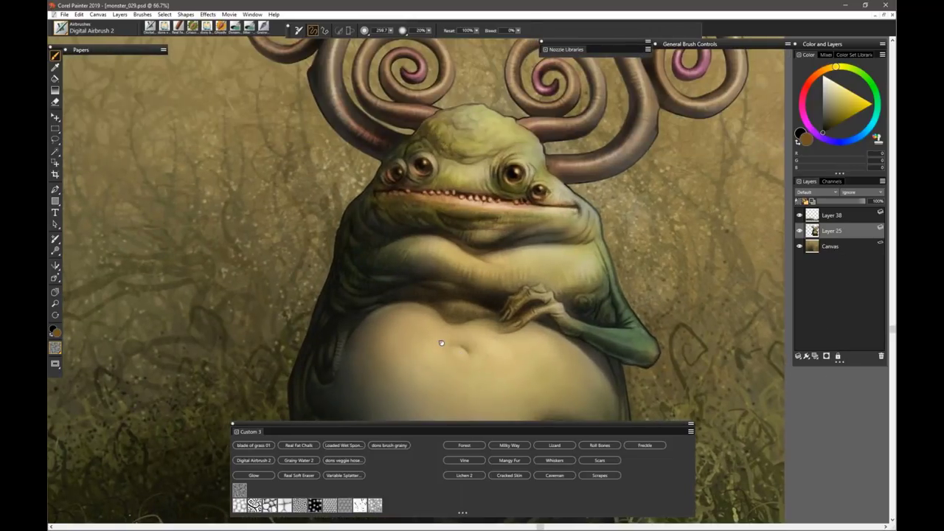
{"action": "left_click_drag", "start_coordinate": [441, 343], "coordinate": [467, 239]}
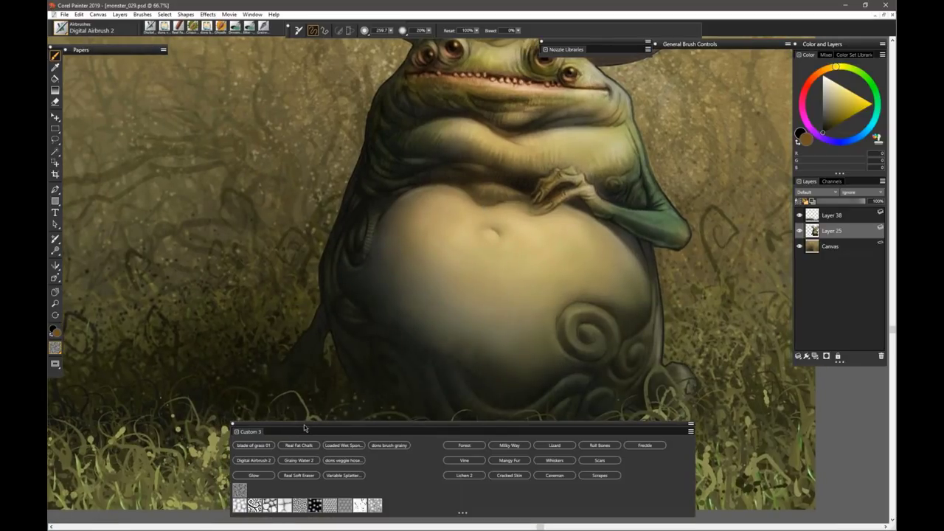
{"action": "left_click_drag", "start_coordinate": [304, 425], "coordinate": [213, 178]}
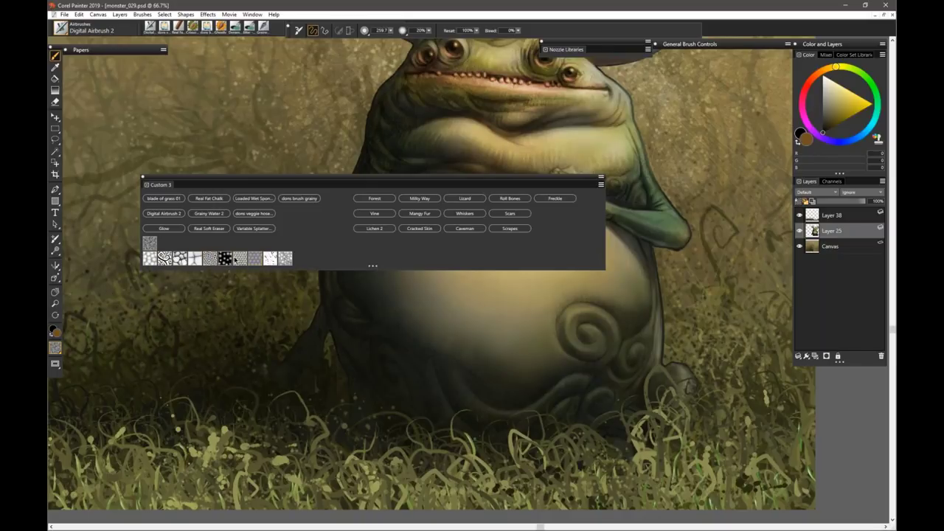
- Choose the caviar paper and the Real Fat Chalk brush from the Custom 3 palette, and park the palette over the grass below the belly
{"action": "left_click", "coordinate": [147, 259]}
{"action": "left_click_drag", "start_coordinate": [273, 176], "coordinate": [270, 177]}
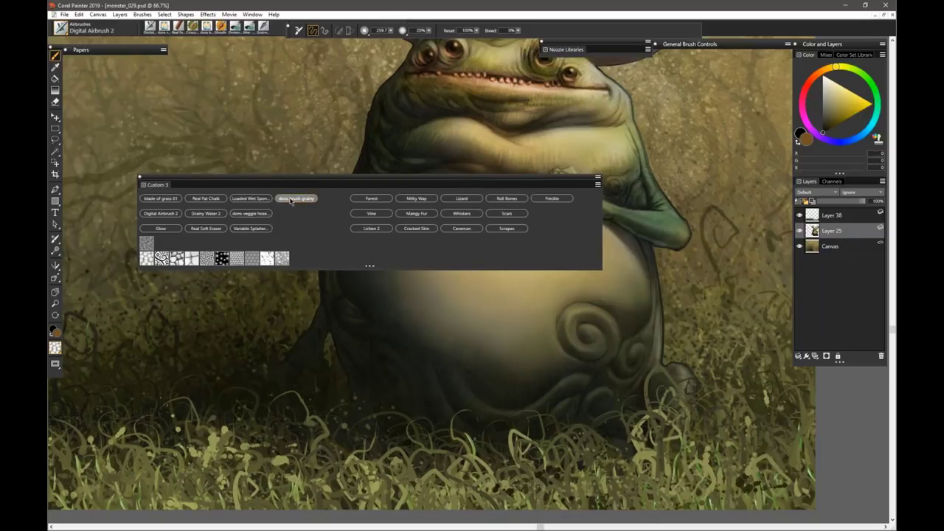
{"action": "left_click", "coordinate": [303, 199]}
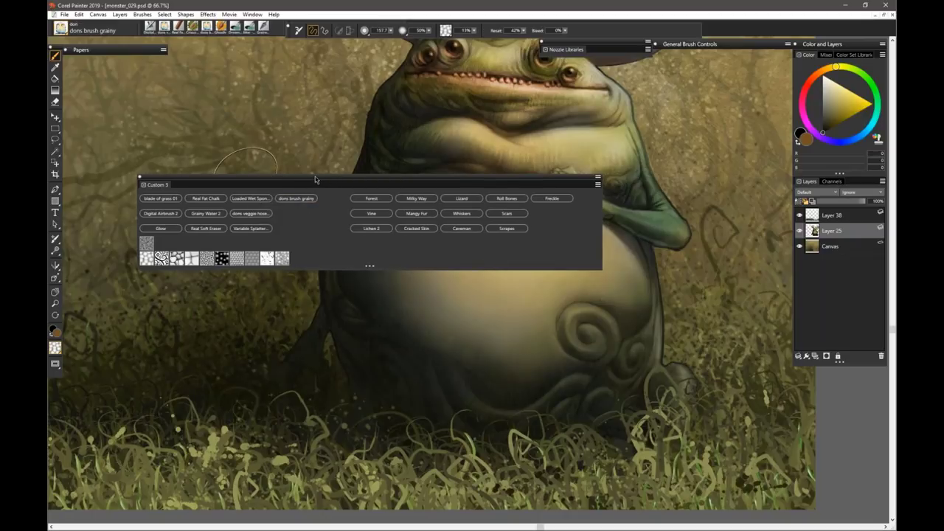
{"action": "left_click", "coordinate": [204, 199]}
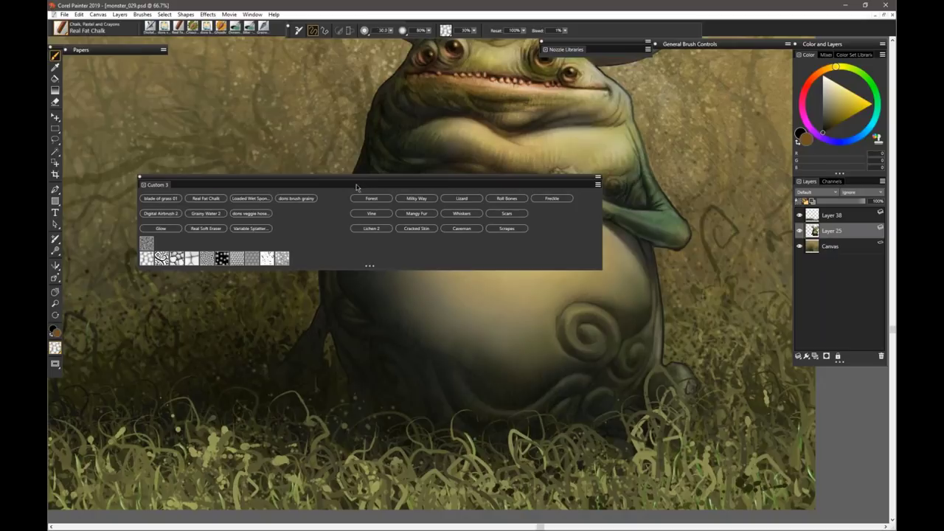
{"action": "mouse_move", "coordinate": [343, 178]}
{"action": "left_mouse_down"}
{"action": "mouse_move", "coordinate": [337, 188]}
{"action": "mouse_move", "coordinate": [362, 281]}
{"action": "left_mouse_up"}
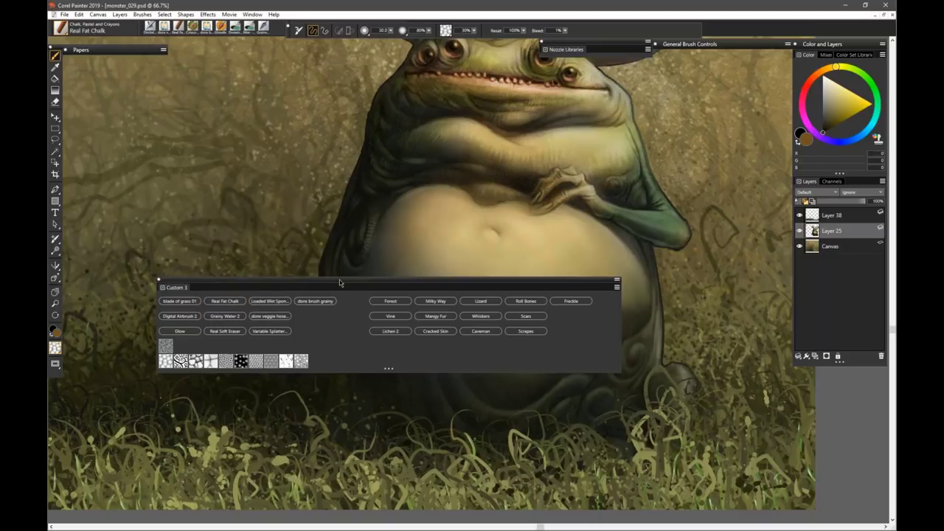
{"action": "mouse_move", "coordinate": [340, 281]}
{"action": "left_mouse_down"}
{"action": "mouse_move", "coordinate": [291, 389]}
{"action": "mouse_move", "coordinate": [309, 411]}
{"action": "left_mouse_up"}
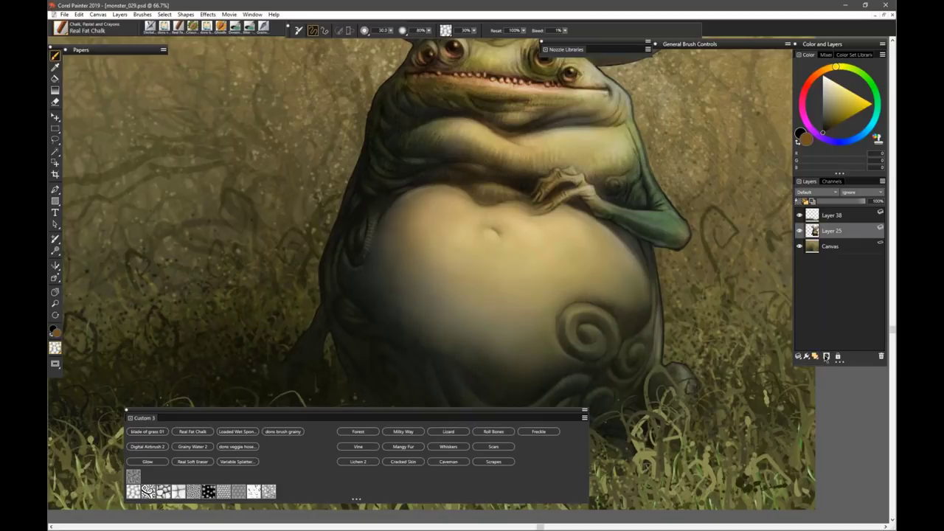
- Add two new layers above Layer 25, and name the lower one "multiply" with the Multiply composite method
{"action": "left_click", "coordinate": [826, 357]}
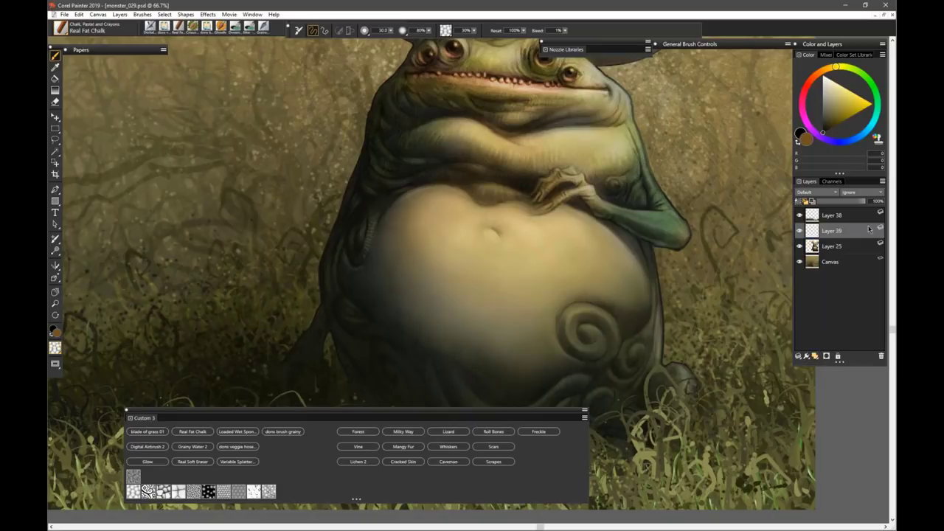
{"action": "left_click", "coordinate": [814, 358]}
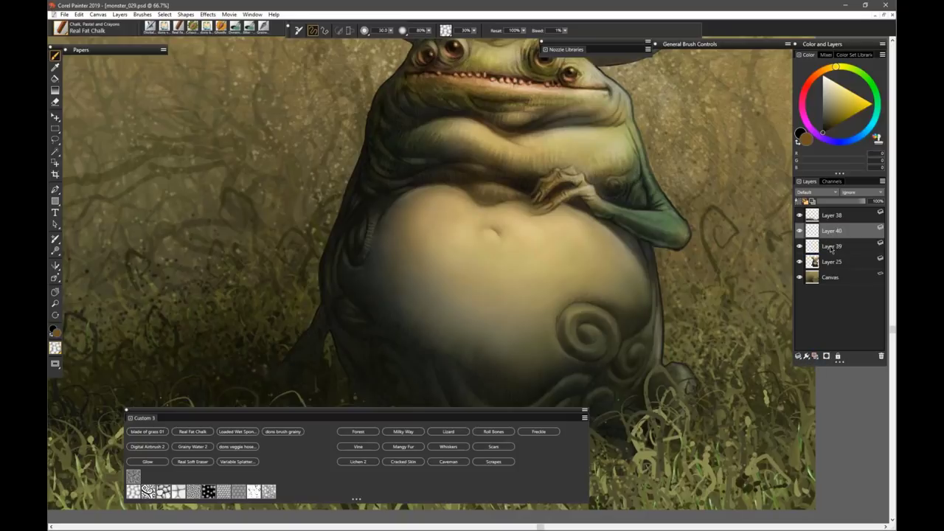
{"action": "double_click", "coordinate": [831, 248]}
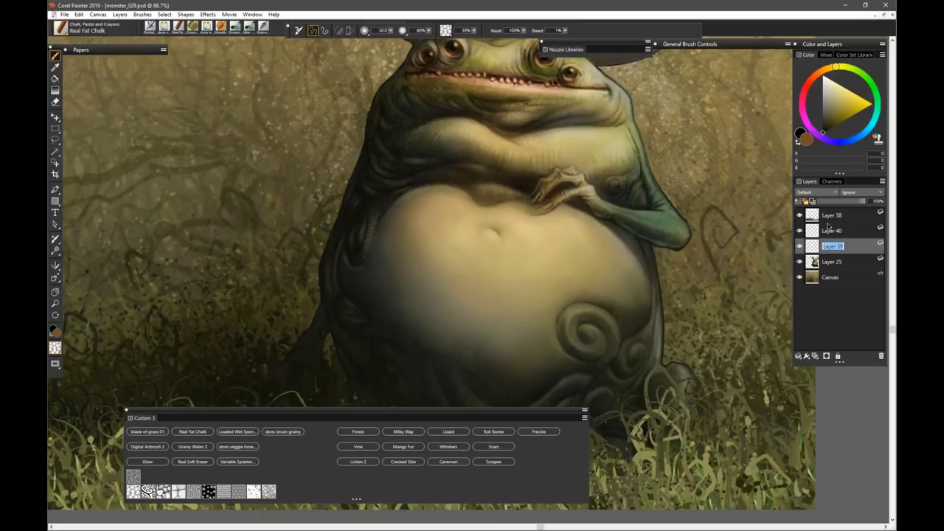
{"action": "type", "text": "multiply"}
{"action": "left_click", "coordinate": [840, 193]}
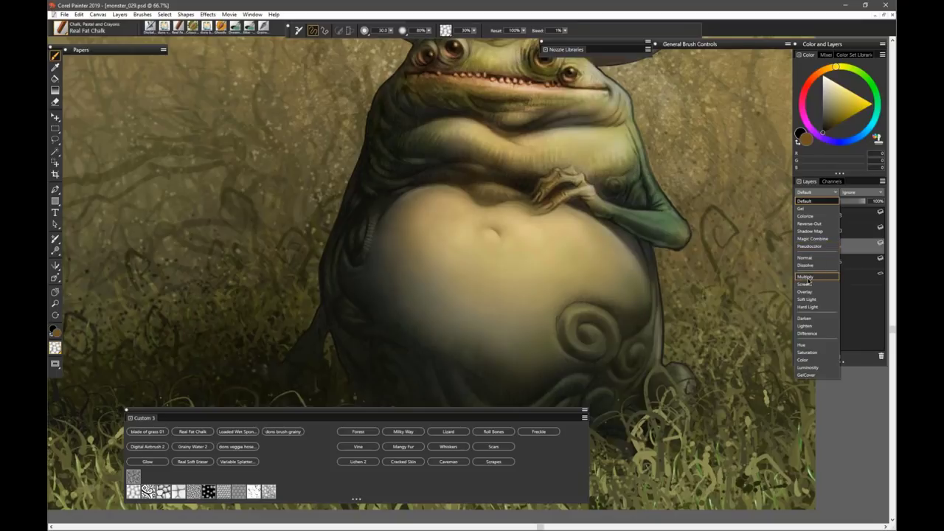
{"action": "left_click", "coordinate": [806, 277]}
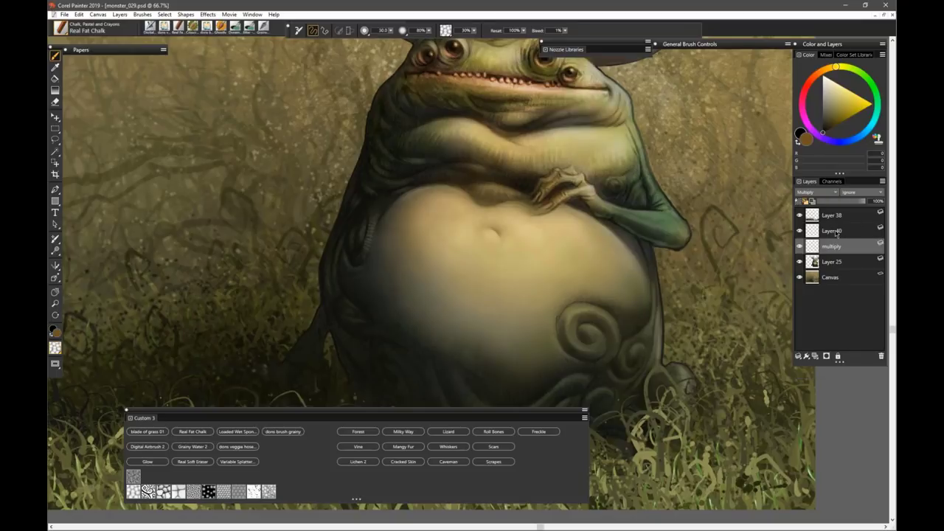
- Rename the upper new layer "screen" and set its composite method to Screen
{"action": "double_click", "coordinate": [834, 234]}
{"action": "type", "text": "screen"}
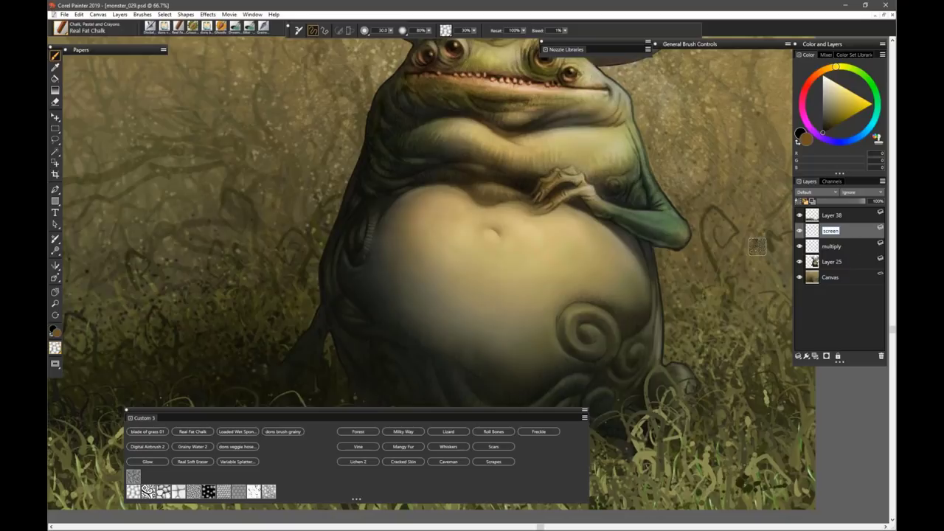
{"action": "left_click", "coordinate": [827, 194]}
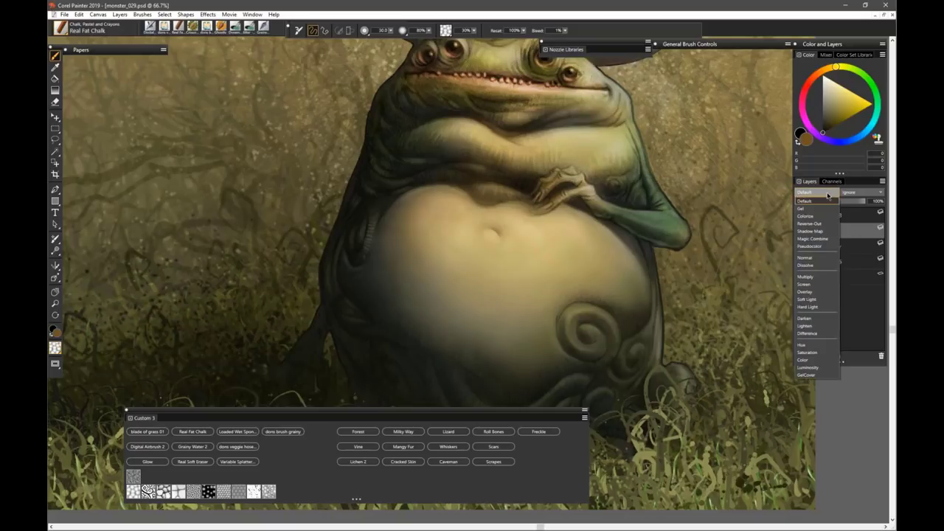
{"action": "left_click", "coordinate": [811, 285]}
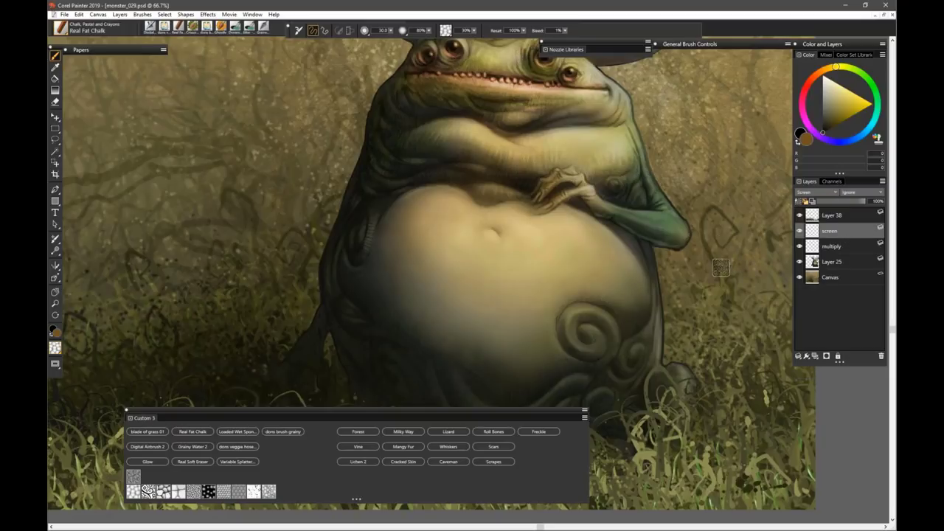
- Make the multiply layer active, place the expanded Papers panel over the background beside the monster, and lower the caviar paper's brightness to 8%
{"action": "left_click", "coordinate": [831, 248]}
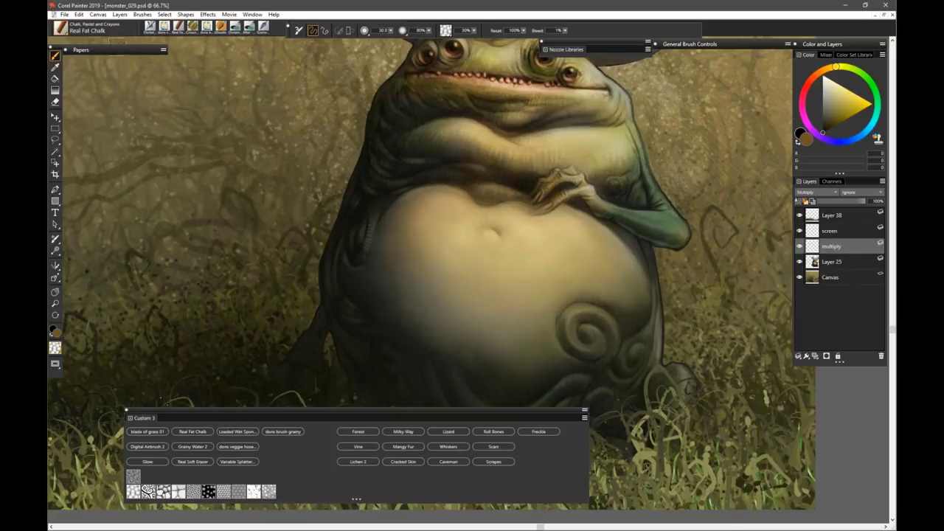
{"action": "left_click", "coordinate": [252, 14]}
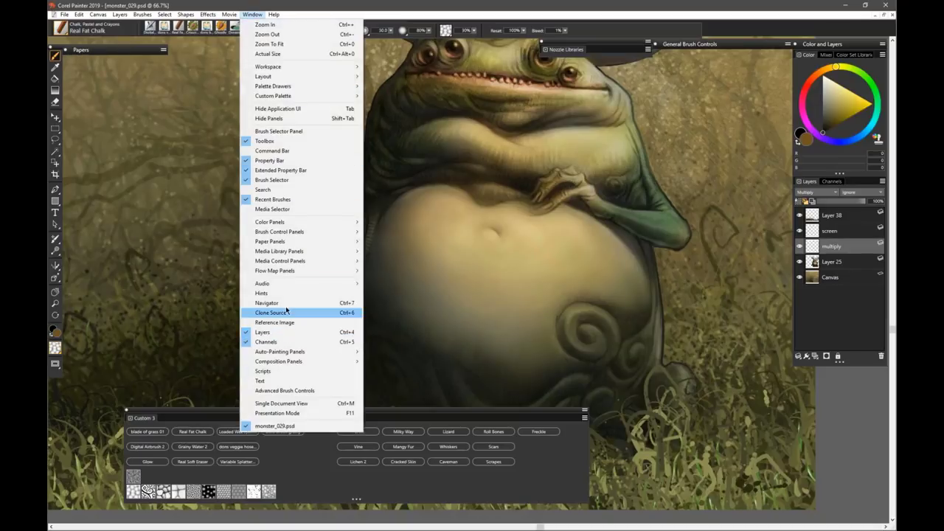
{"action": "mouse_move", "coordinate": [299, 244]}
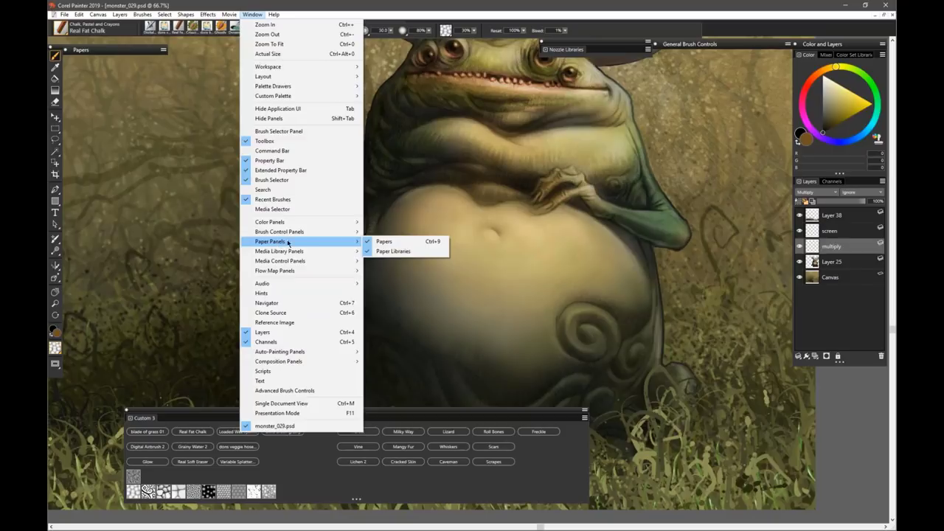
{"action": "left_click", "coordinate": [388, 244]}
{"action": "left_click_drag", "start_coordinate": [111, 50], "coordinate": [214, 82]}
{"action": "mouse_move", "coordinate": [196, 177]}
{"action": "left_mouse_down"}
{"action": "mouse_move", "coordinate": [214, 178]}
{"action": "mouse_move", "coordinate": [187, 185]}
{"action": "left_mouse_up"}
{"action": "left_click_drag", "start_coordinate": [187, 186], "coordinate": [183, 185]}
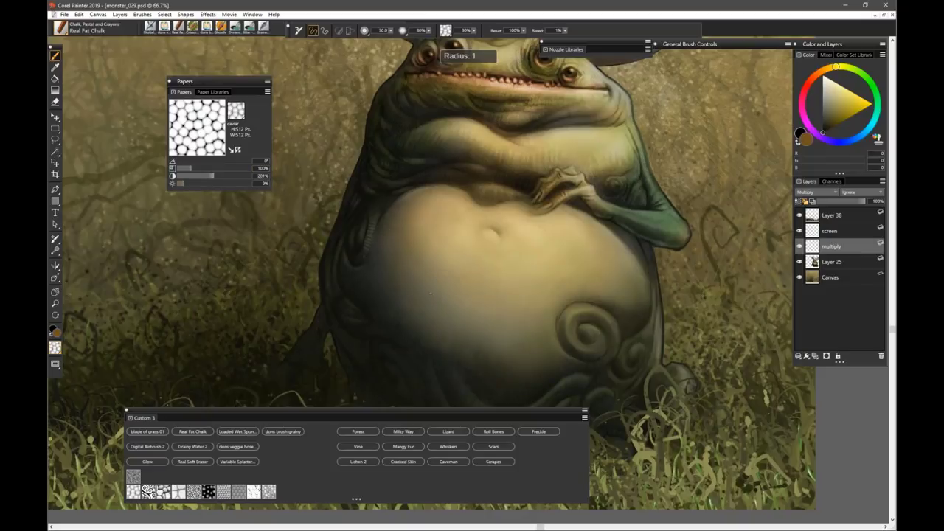
- Enlarge the chalk to 72.4 and paint dark caviar scales over the belly, chest folds, hand and arm on the multiply layer
{"action": "left_click_drag", "start_coordinate": [430, 293], "coordinate": [455, 293]}
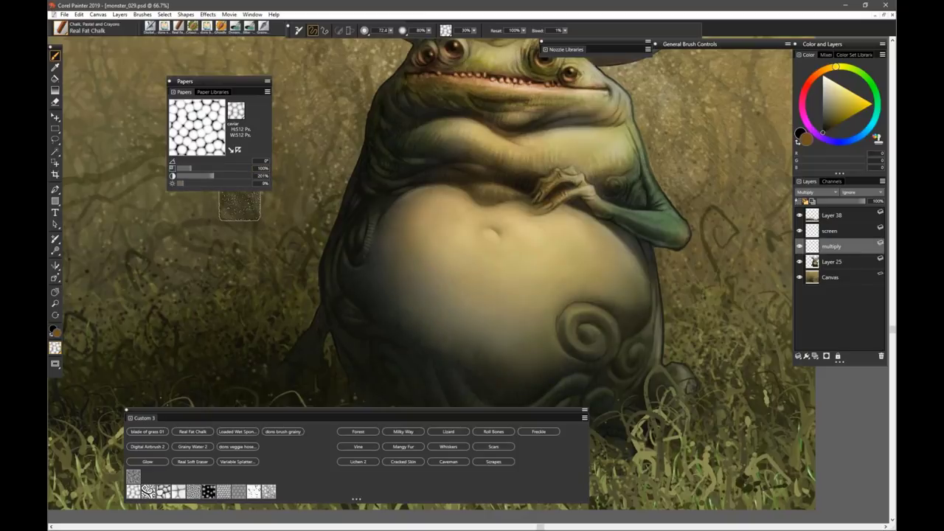
{"action": "left_click_drag", "start_coordinate": [525, 295], "coordinate": [451, 309]}
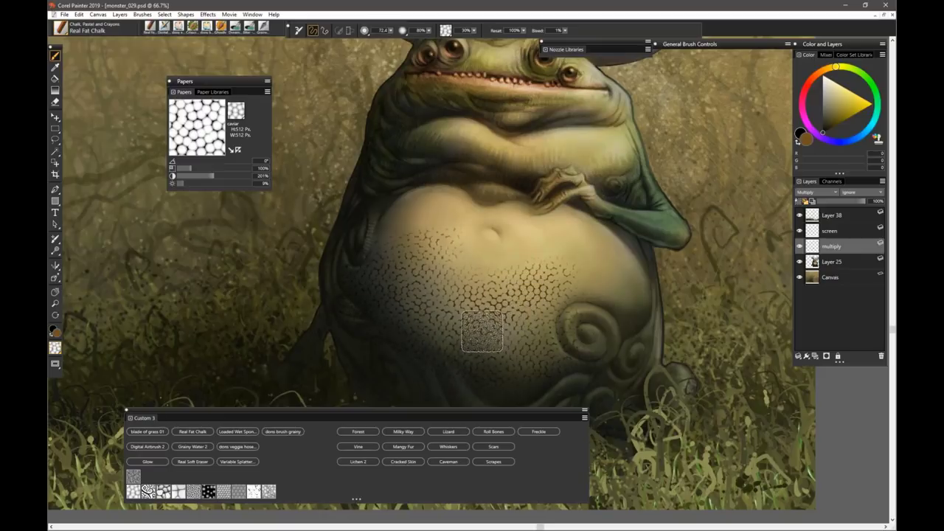
{"action": "left_click", "coordinate": [550, 254], "text": "alt"}
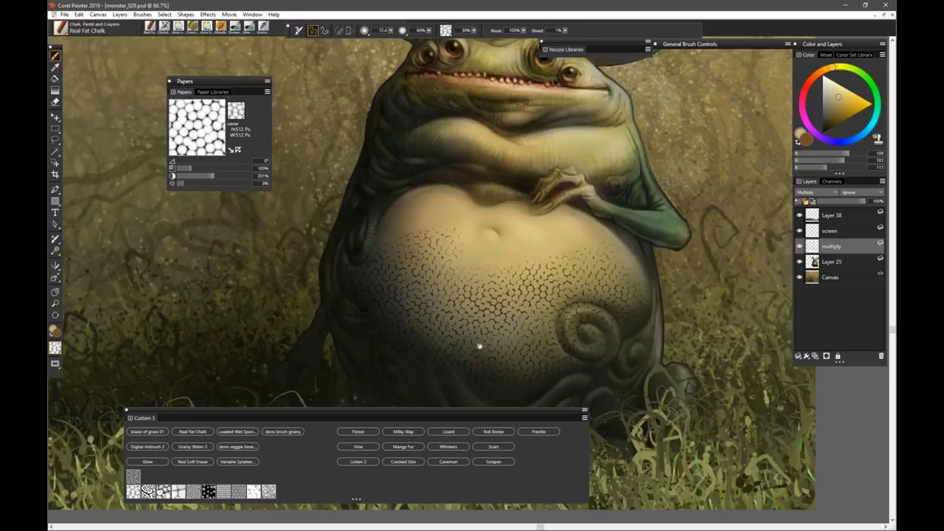
{"action": "left_click_drag", "start_coordinate": [479, 346], "coordinate": [508, 271]}
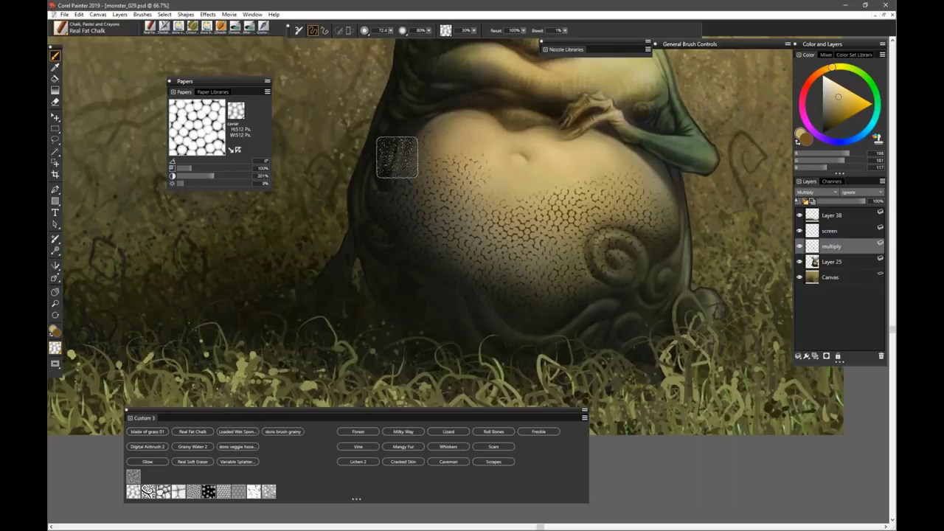
{"action": "left_click_drag", "start_coordinate": [402, 153], "coordinate": [599, 112]}
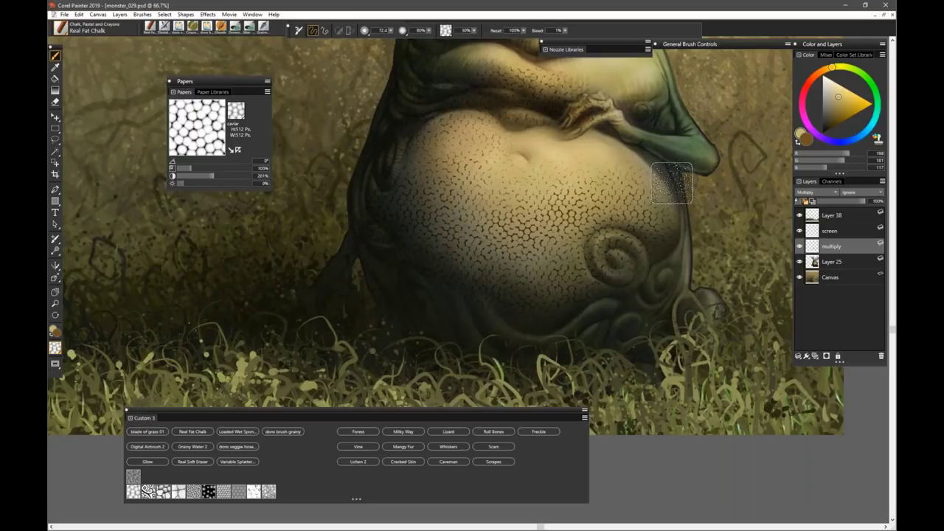
{"action": "left_click_drag", "start_coordinate": [668, 202], "coordinate": [667, 205]}
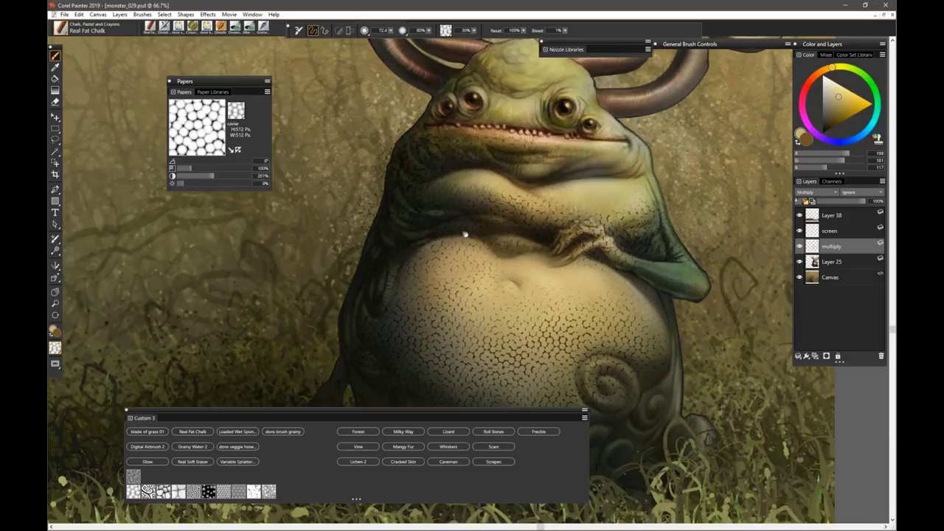
{"action": "left_click_drag", "start_coordinate": [465, 234], "coordinate": [528, 129]}
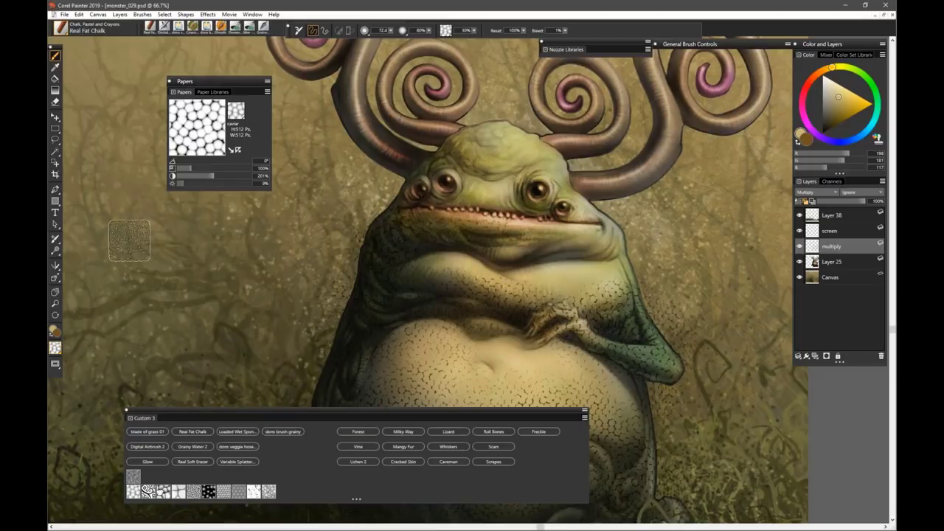
- Erase the dark scale texture from the multiply layer around the monster's upper chest, hand and arm
{"action": "left_click", "coordinate": [55, 102]}
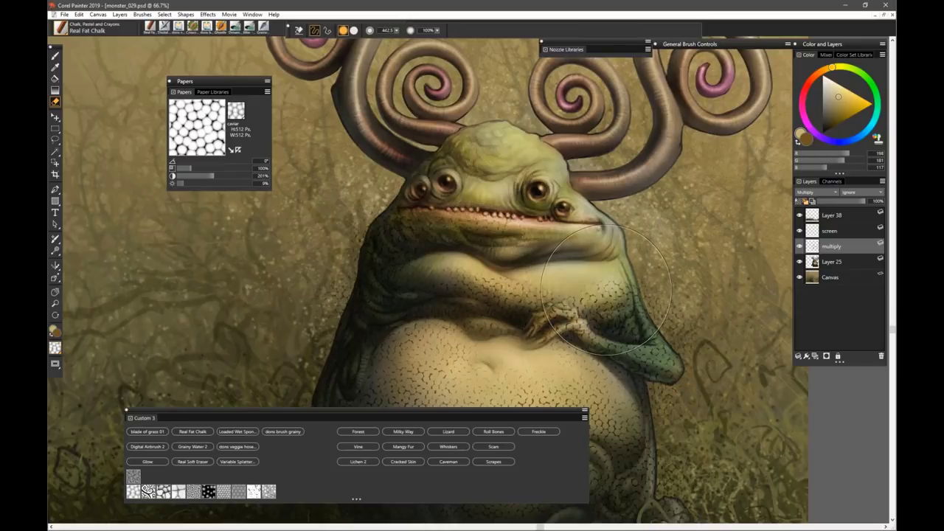
{"action": "left_click_drag", "start_coordinate": [596, 286], "coordinate": [619, 306]}
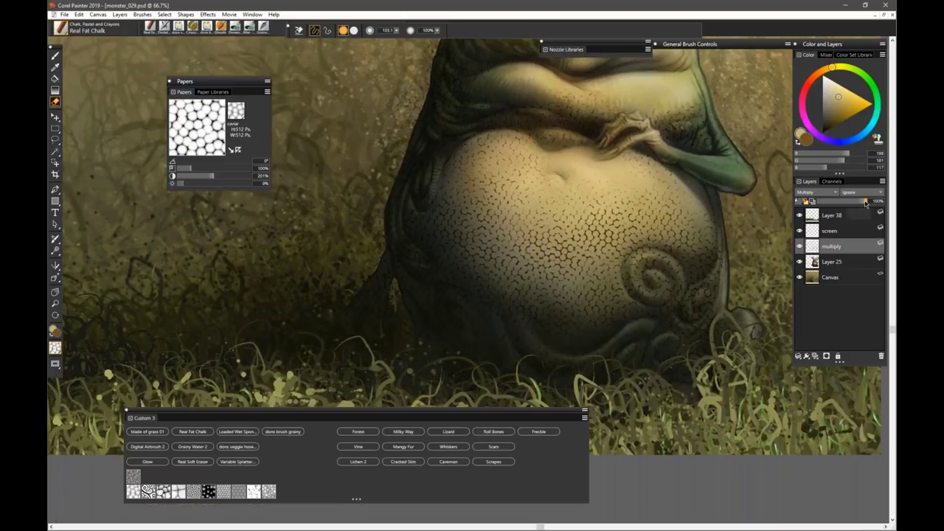
- Lower the multiply layer's opacity to 42% and erase excess scales on the belly, around the navel and on the spiral
{"action": "left_click_drag", "start_coordinate": [866, 205], "coordinate": [841, 208]}
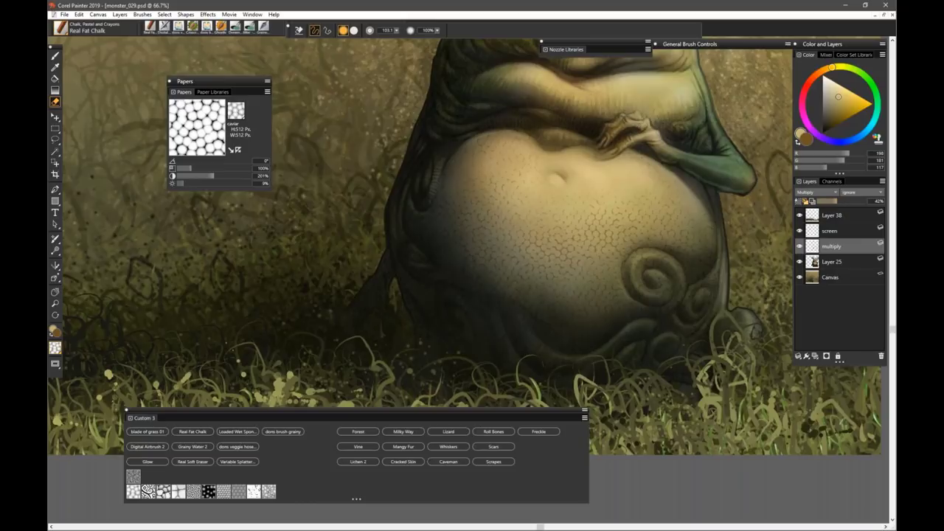
{"action": "left_click_drag", "start_coordinate": [528, 237], "coordinate": [602, 296]}
{"action": "left_click_drag", "start_coordinate": [660, 283], "coordinate": [672, 298]}
{"action": "left_click_drag", "start_coordinate": [551, 193], "coordinate": [550, 195]}
{"action": "scroll", "coordinate": [551, 195], "scroll_direction": "up", "scroll_amount": 4}
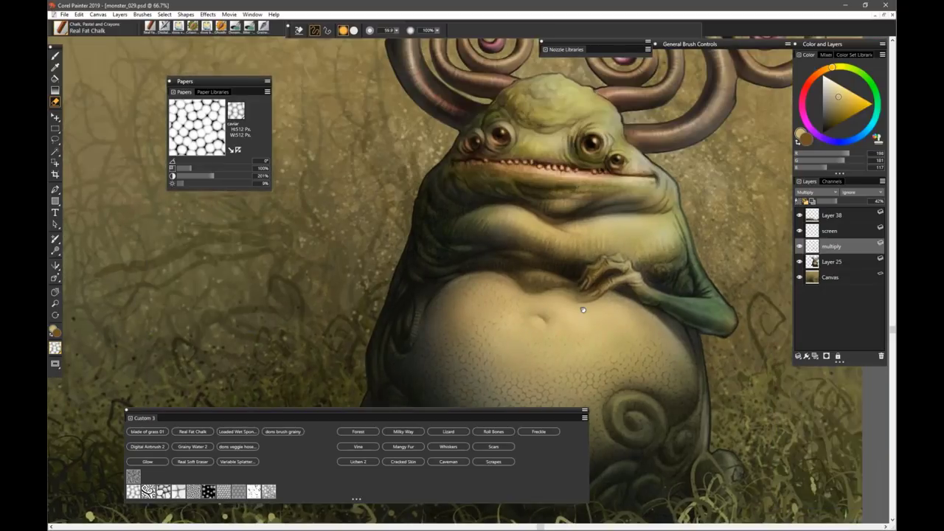
{"action": "scroll", "coordinate": [583, 310], "scroll_direction": "down", "scroll_amount": 4}
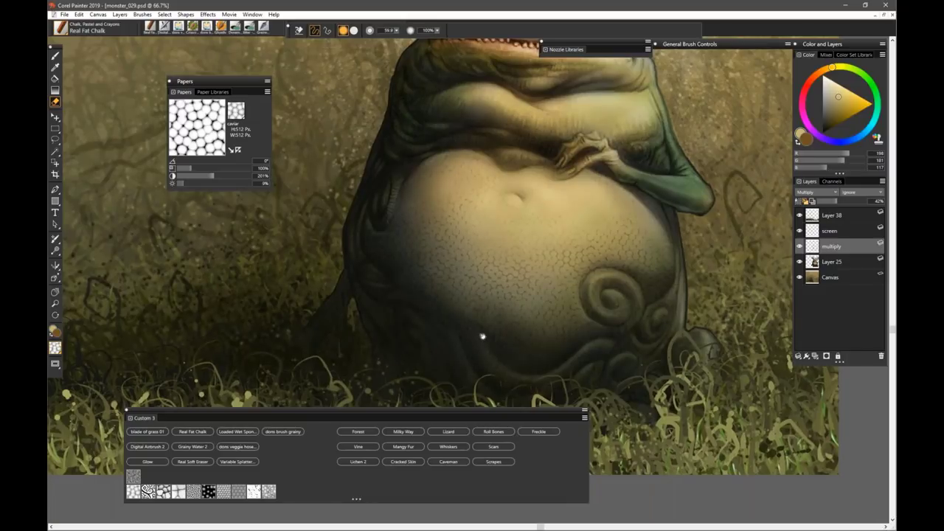
{"action": "mouse_move", "coordinate": [481, 336]}
{"action": "left_mouse_down"}
{"action": "mouse_move", "coordinate": [508, 342]}
{"action": "mouse_move", "coordinate": [393, 394]}
{"action": "left_mouse_up"}
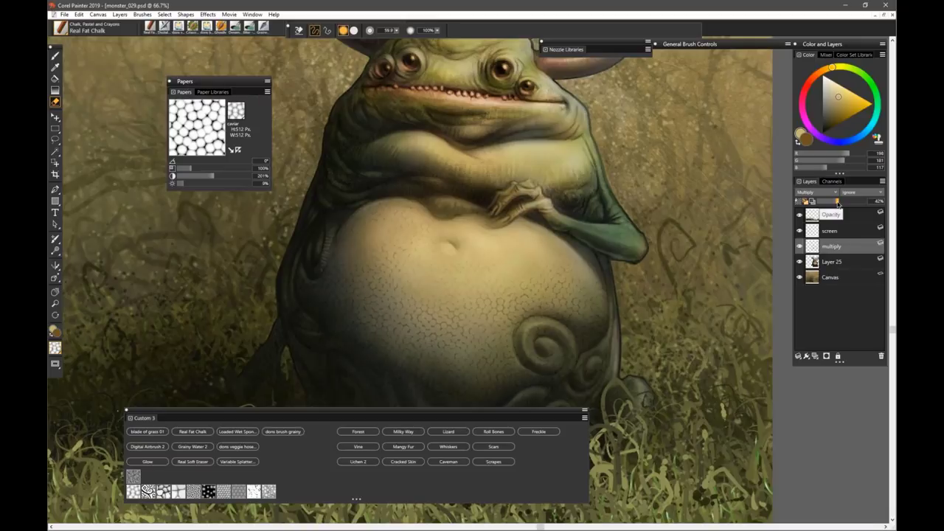
- Raise the multiply layer's opacity to 58% and apply a Gaussian Soften of 4.31 to its scales
{"action": "left_click_drag", "start_coordinate": [838, 204], "coordinate": [846, 204]}
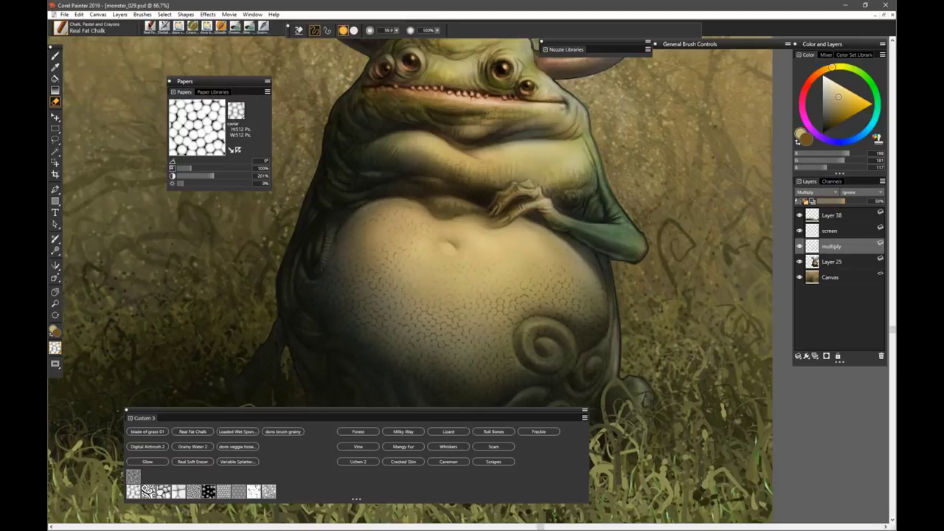
{"action": "left_click", "coordinate": [208, 15]}
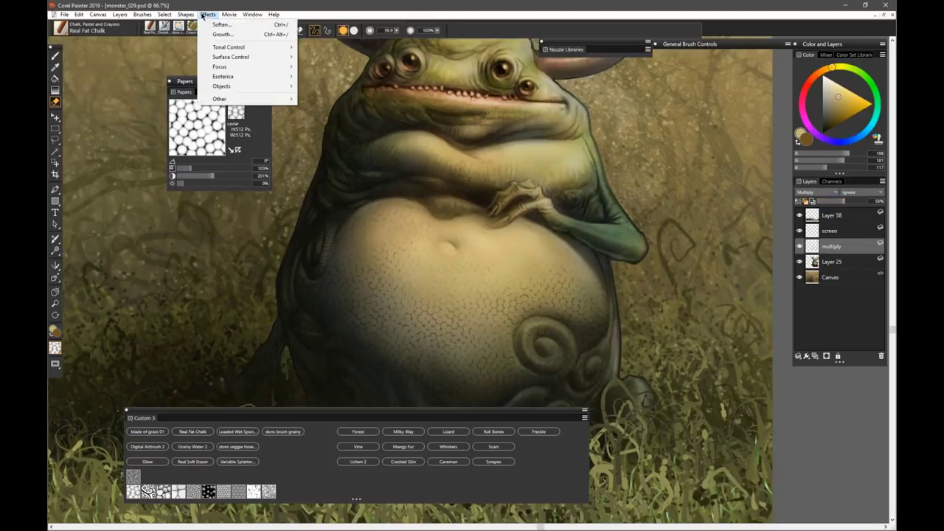
{"action": "mouse_move", "coordinate": [263, 69]}
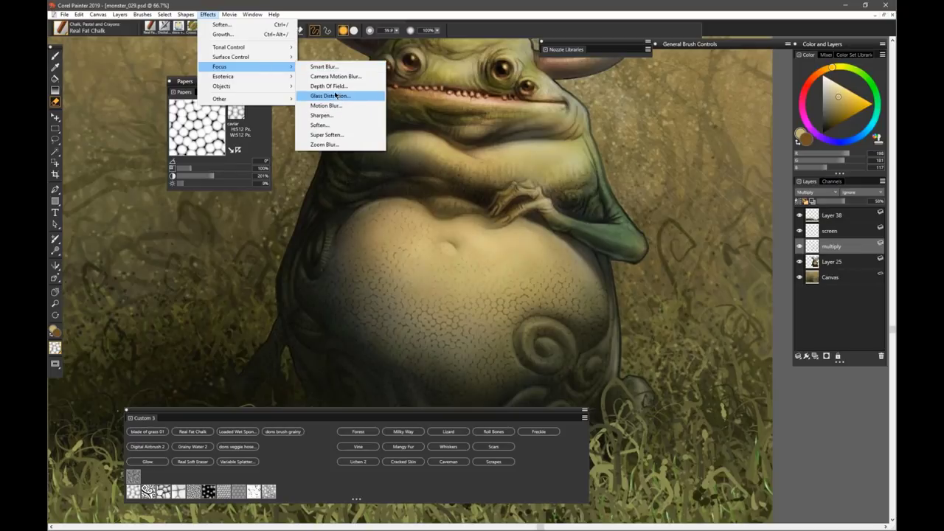
{"action": "left_click", "coordinate": [325, 126]}
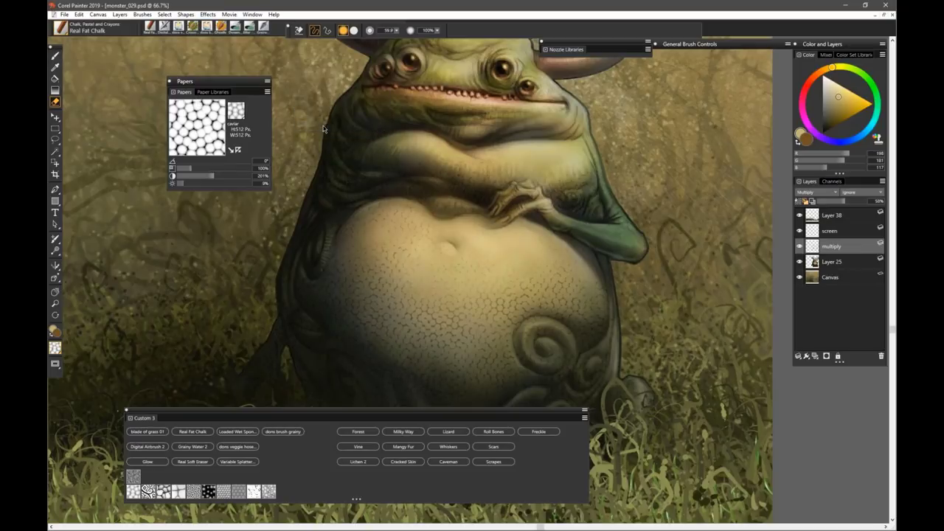
{"action": "left_click_drag", "start_coordinate": [538, 252], "coordinate": [624, 98]}
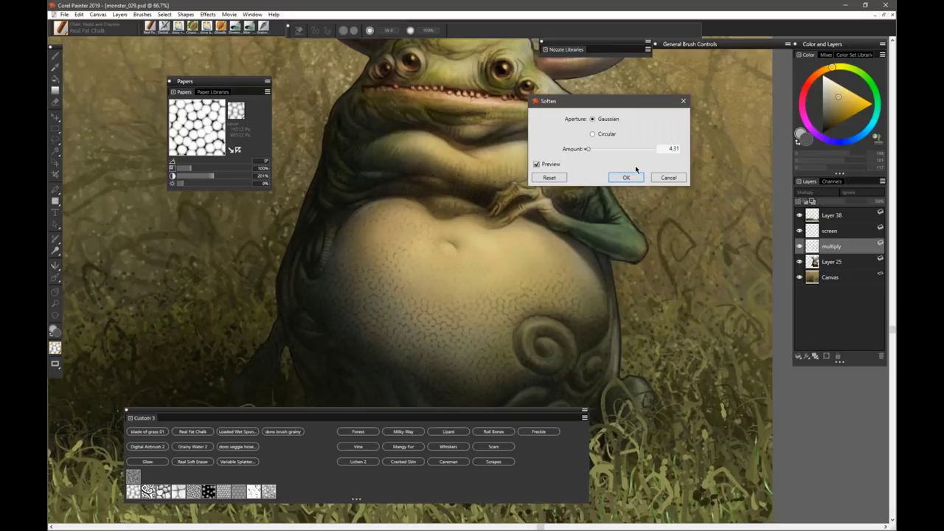
{"action": "left_click", "coordinate": [623, 177]}
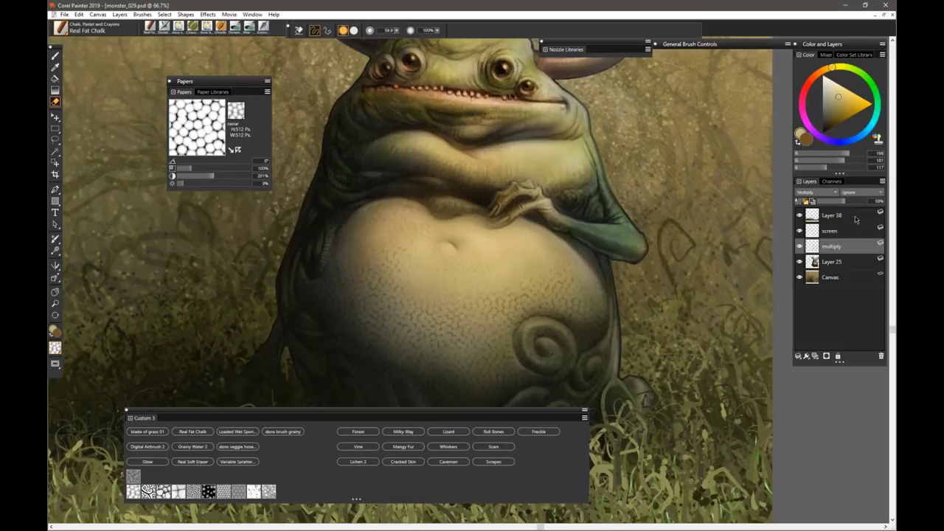
- Make the screen layer active, choose the Real Fat Chalk brush again and invert the caviar paper's grain
{"action": "left_click", "coordinate": [831, 232]}
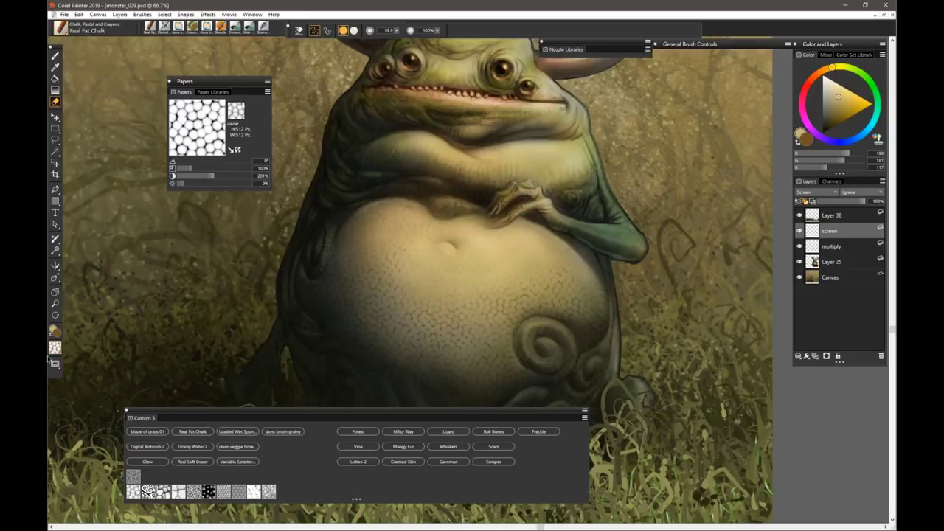
{"action": "left_click", "coordinate": [198, 431]}
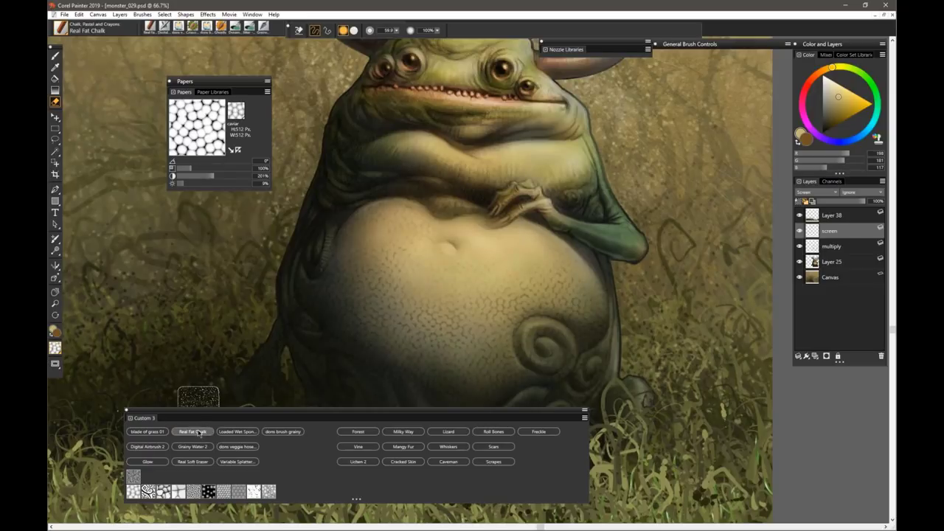
{"action": "left_click", "coordinate": [200, 434]}
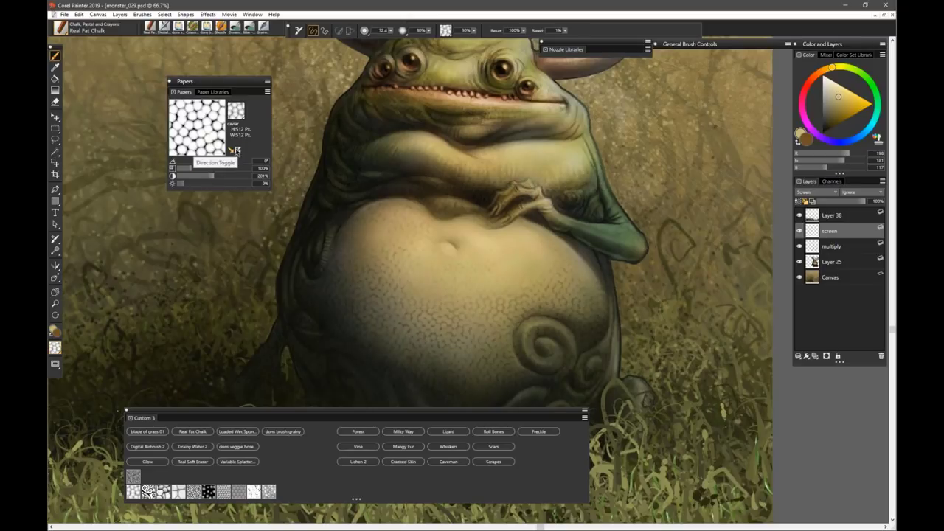
{"action": "left_click", "coordinate": [238, 150]}
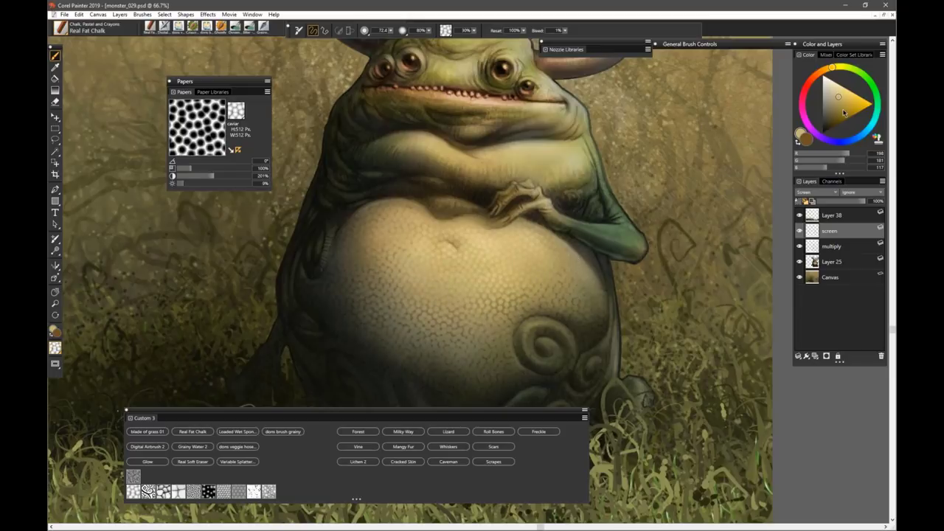
- Brush light scales over the belly and chest fold, varying the chalk colour from olive to pale yellow to salmon
{"action": "left_click_drag", "start_coordinate": [843, 112], "coordinate": [837, 108]}
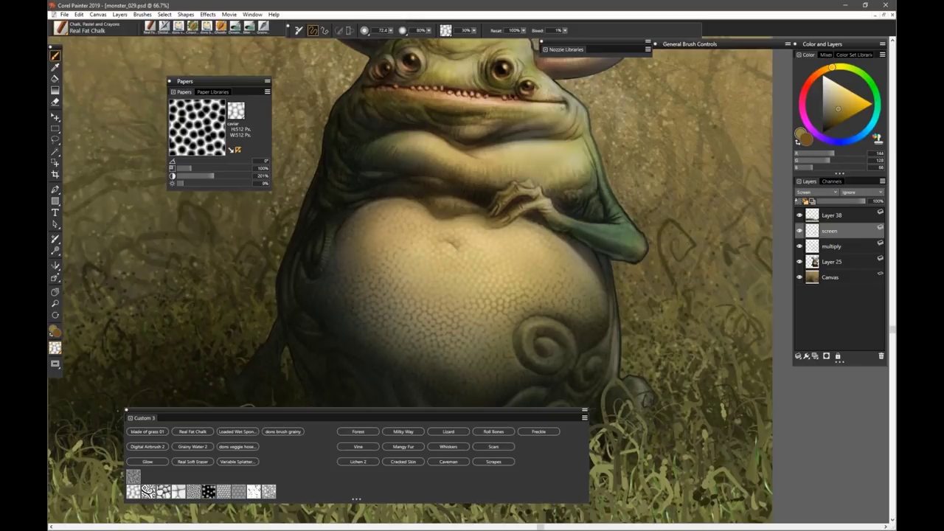
{"action": "left_click", "coordinate": [842, 93]}
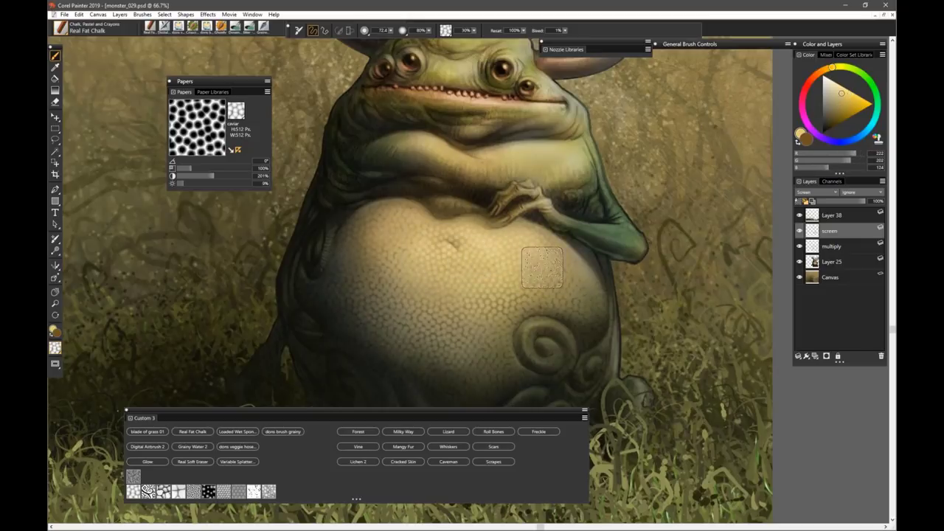
{"action": "left_click_drag", "start_coordinate": [826, 72], "coordinate": [812, 77]}
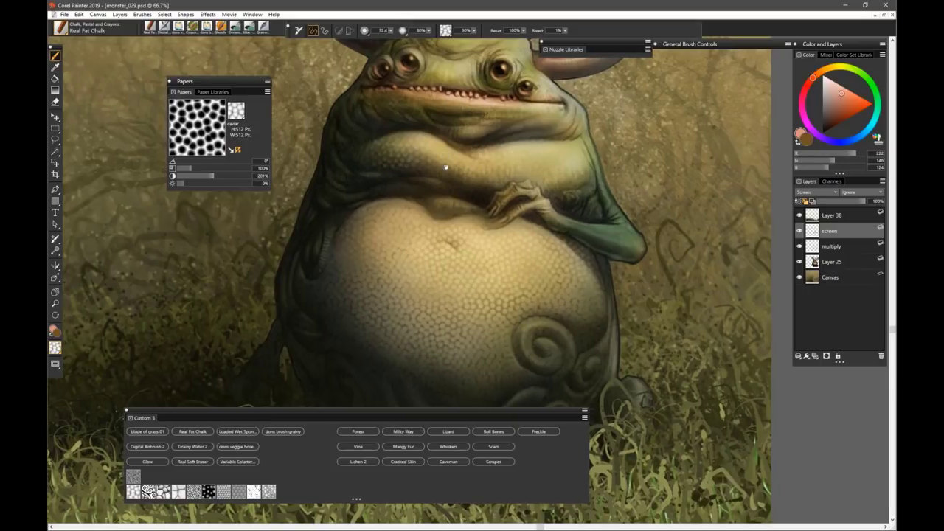
- Paint light scale highlights on the belly spiral and lower skin with a smaller chalk, and lower the screen layer's opacity to 82%
{"action": "left_click_drag", "start_coordinate": [445, 167], "coordinate": [477, 99]}
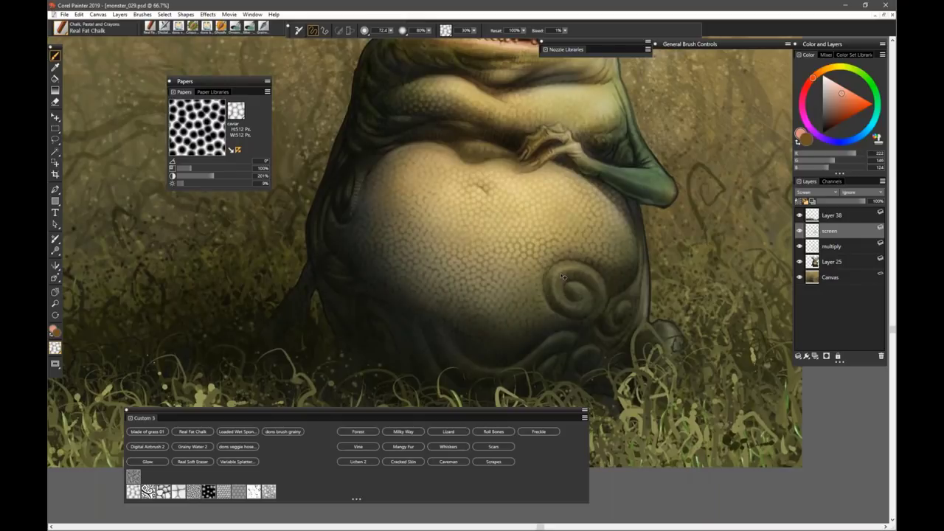
{"action": "mouse_move", "coordinate": [561, 275]}
{"action": "left_mouse_down"}
{"action": "mouse_move", "coordinate": [570, 285]}
{"action": "mouse_move", "coordinate": [562, 263]}
{"action": "left_mouse_up"}
{"action": "left_click_drag", "start_coordinate": [409, 248], "coordinate": [403, 263]}
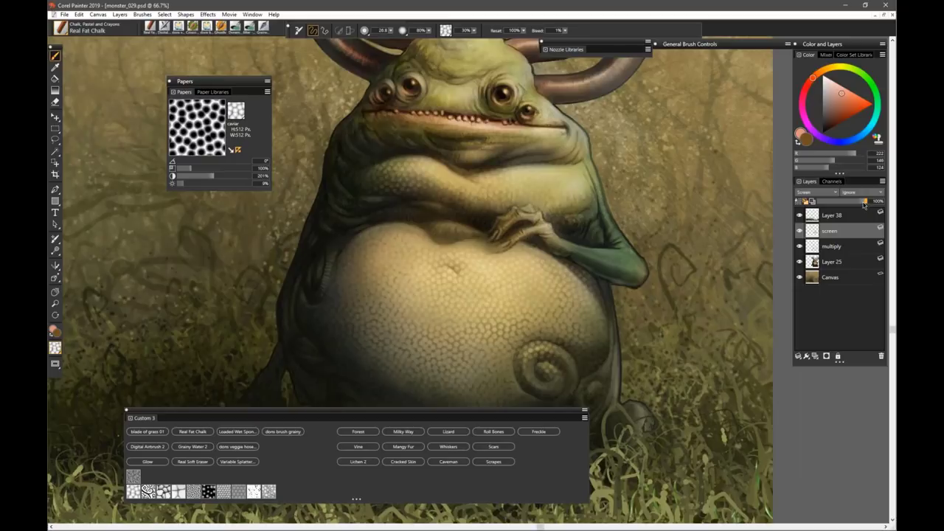
{"action": "left_click_drag", "start_coordinate": [863, 205], "coordinate": [851, 205]}
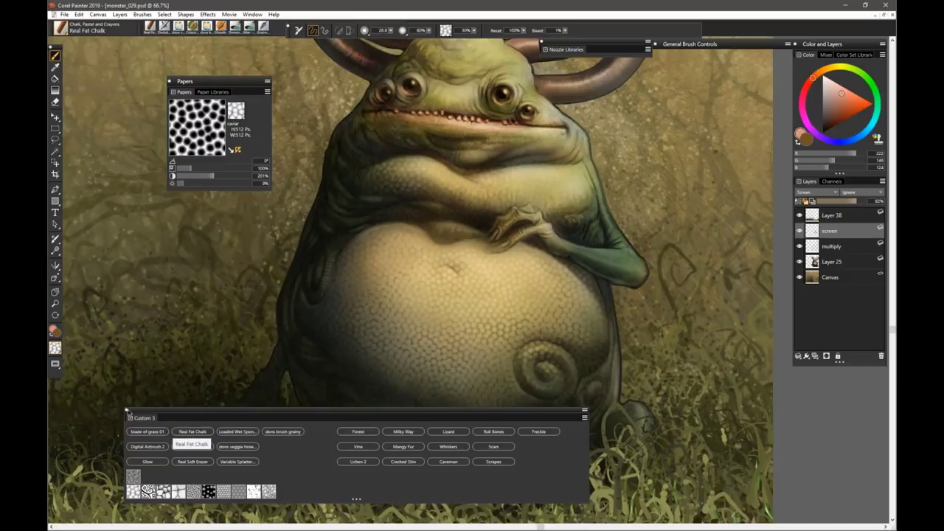
- Choose the Real Soft Eraser, enlarge it to 81.2, and fade the light scales on the chest fold and belly spiral
{"action": "left_click", "coordinate": [55, 102]}
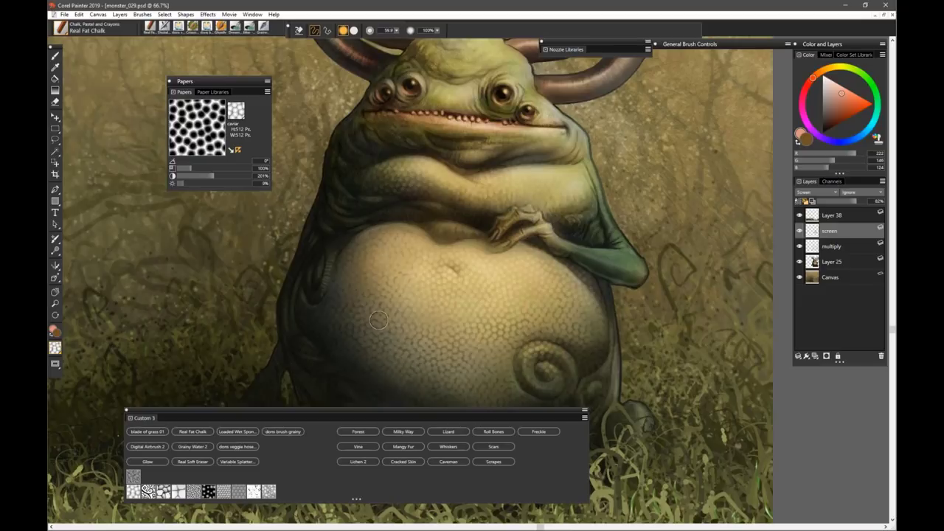
{"action": "left_click", "coordinate": [192, 462]}
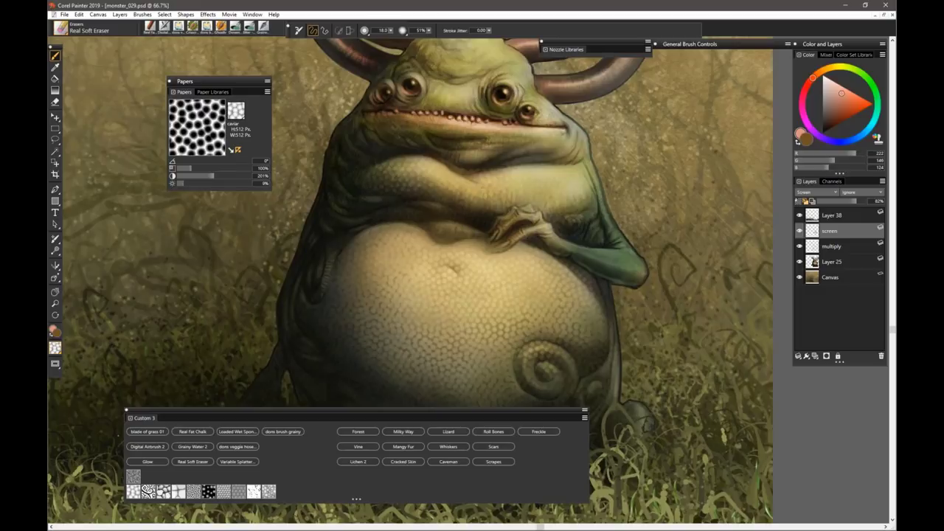
{"action": "left_click_drag", "start_coordinate": [368, 192], "coordinate": [374, 199]}
{"action": "left_click_drag", "start_coordinate": [383, 166], "coordinate": [367, 174]}
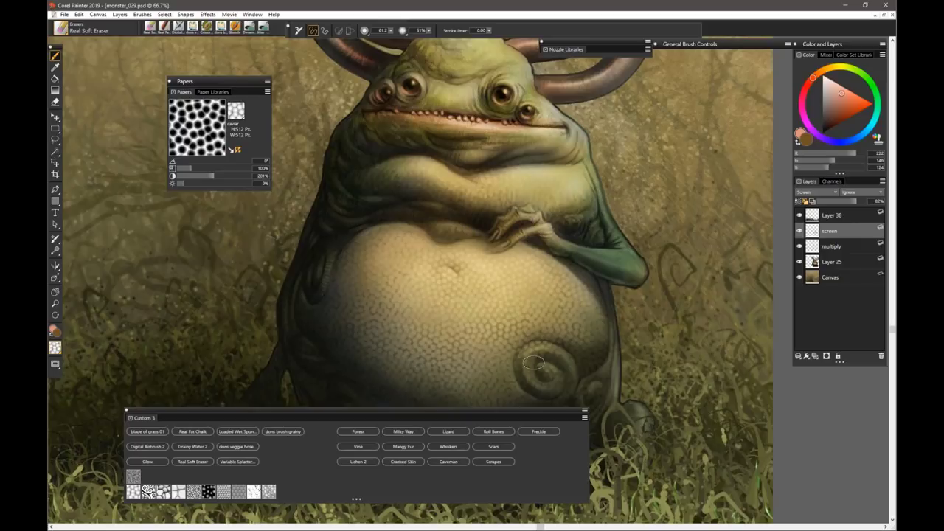
{"action": "left_click_drag", "start_coordinate": [538, 365], "coordinate": [543, 369]}
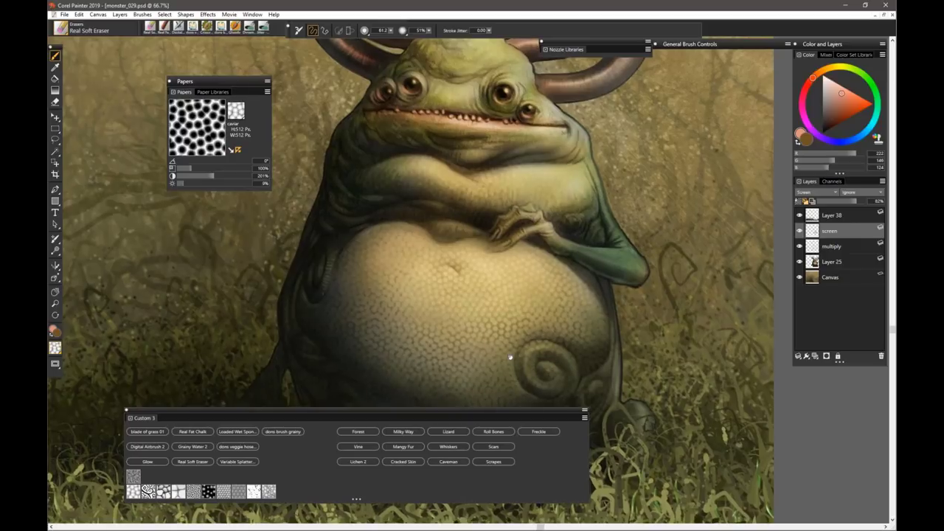
{"action": "mouse_move", "coordinate": [510, 357]}
{"action": "left_mouse_down"}
{"action": "mouse_move", "coordinate": [534, 336]}
{"action": "mouse_move", "coordinate": [548, 256]}
{"action": "mouse_move", "coordinate": [495, 334]}
{"action": "left_mouse_up"}
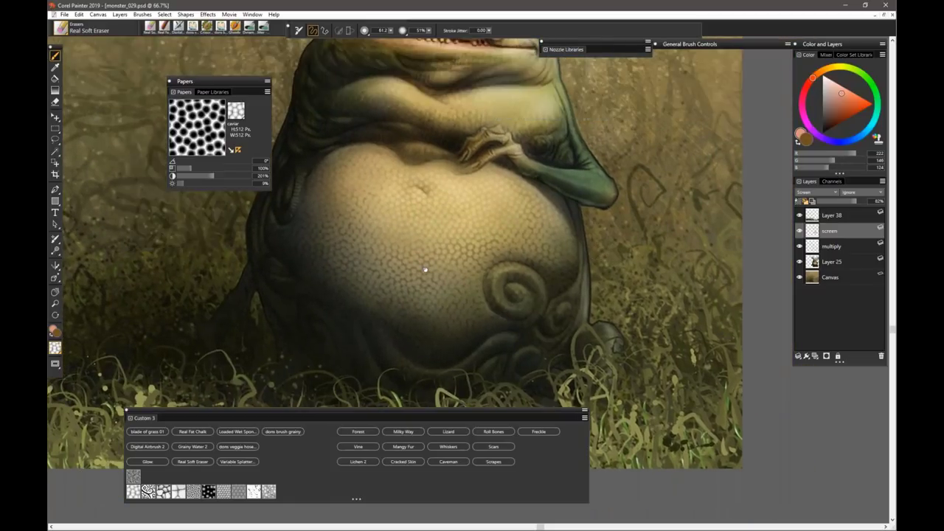
{"action": "left_click_drag", "start_coordinate": [465, 297], "coordinate": [508, 318]}
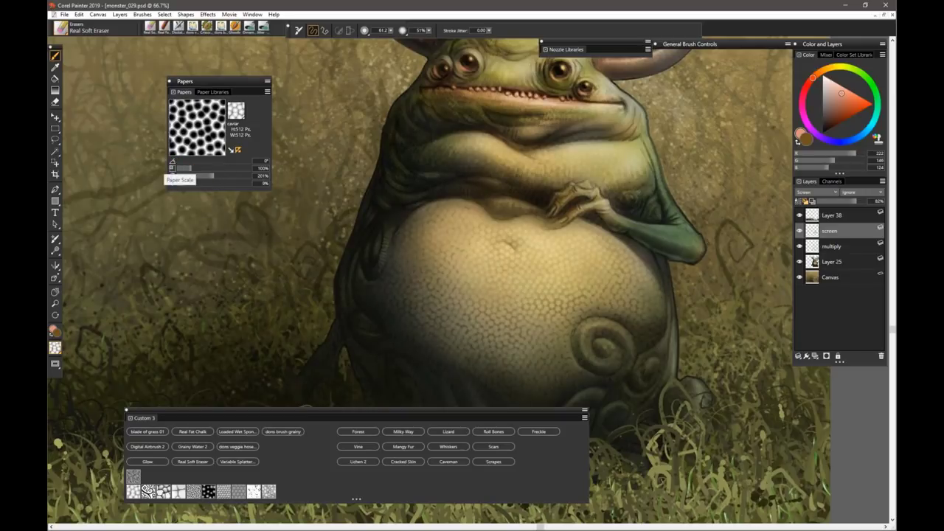
- Try the caviar paper at a scale of about 240% and at 75%
{"action": "left_click", "coordinate": [262, 168]}
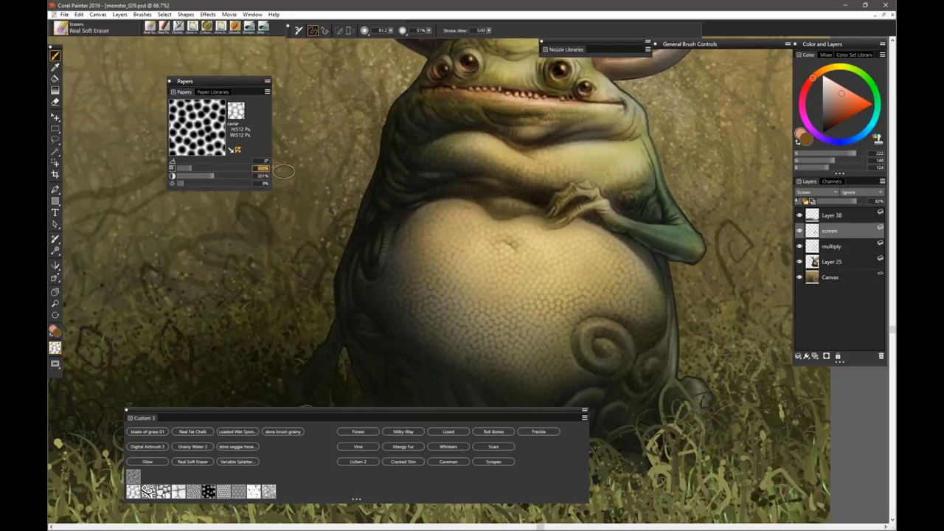
{"action": "left_click", "coordinate": [219, 169]}
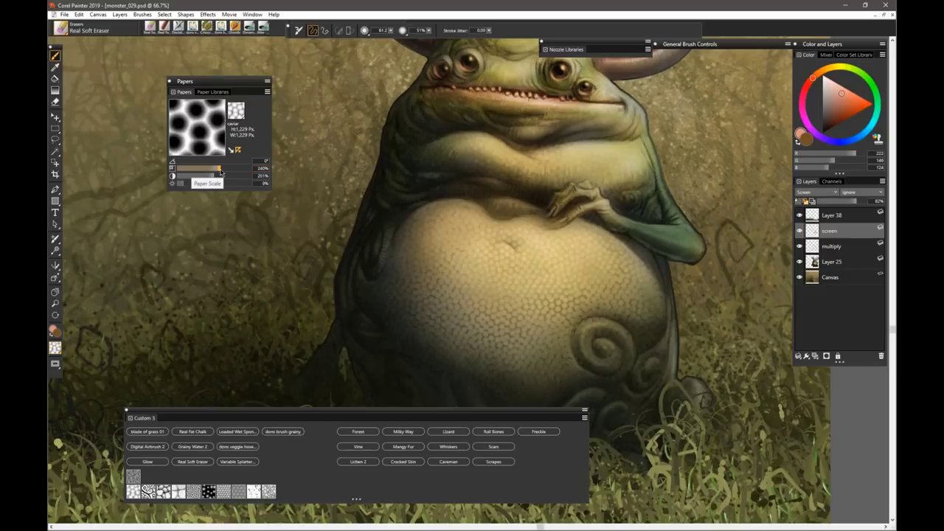
{"action": "left_click", "coordinate": [261, 169]}
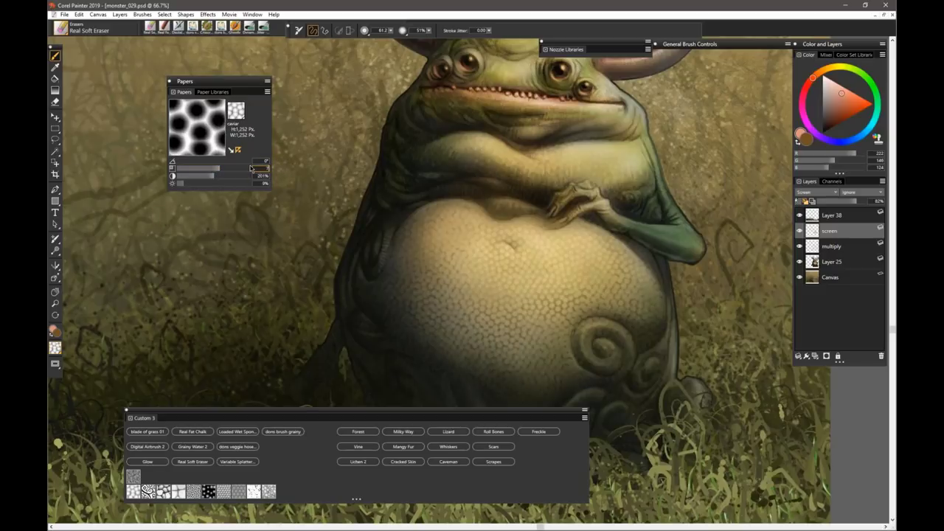
{"action": "type", "text": "75"}
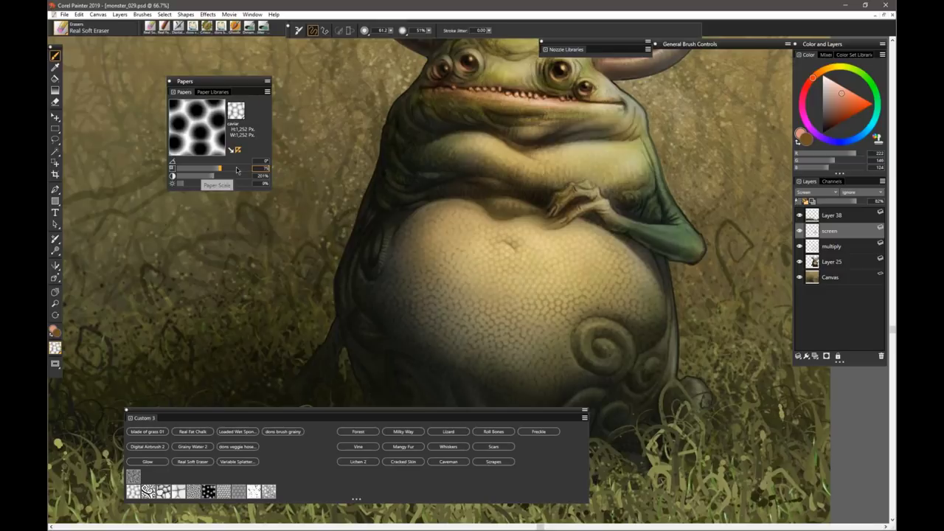
{"action": "key", "text": "Return"}
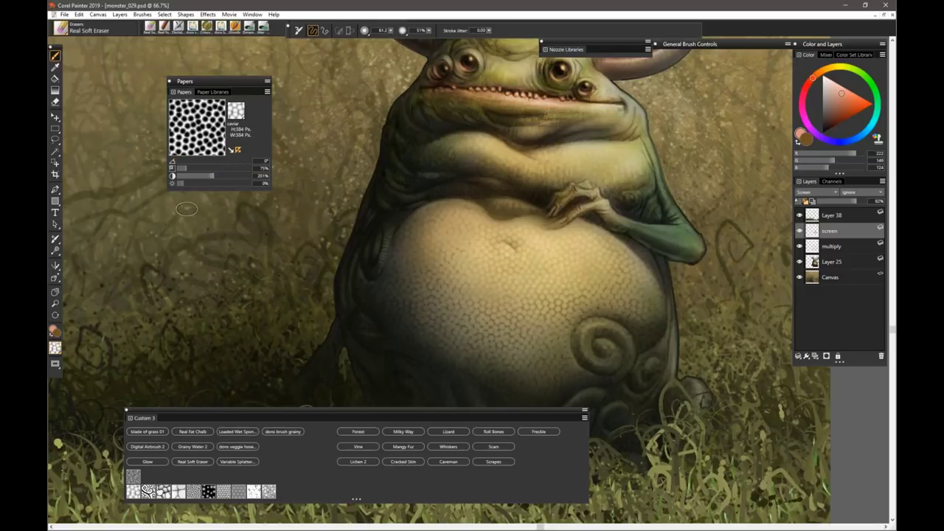
- Set the caviar paper's scale to 50% and turn off its grain inversion
{"action": "left_click", "coordinate": [258, 170]}
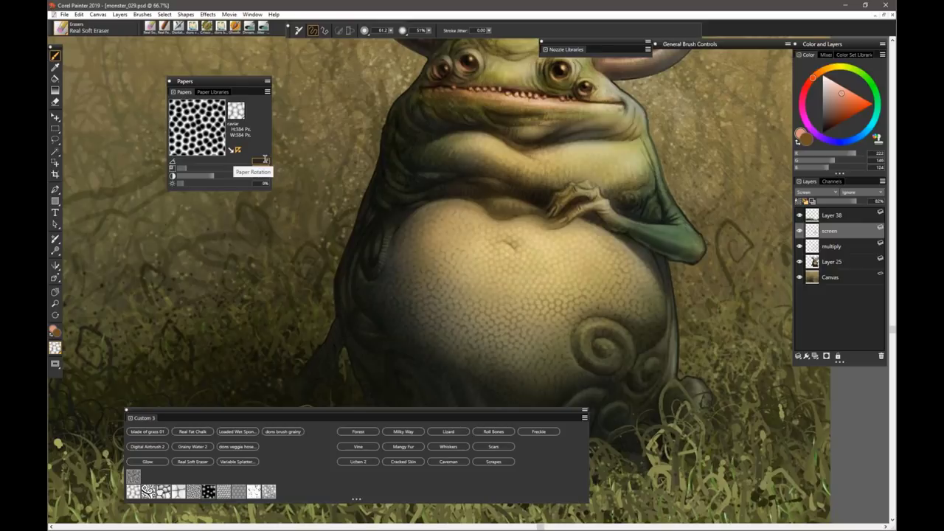
{"action": "type", "text": "50"}
{"action": "key", "text": "Return"}
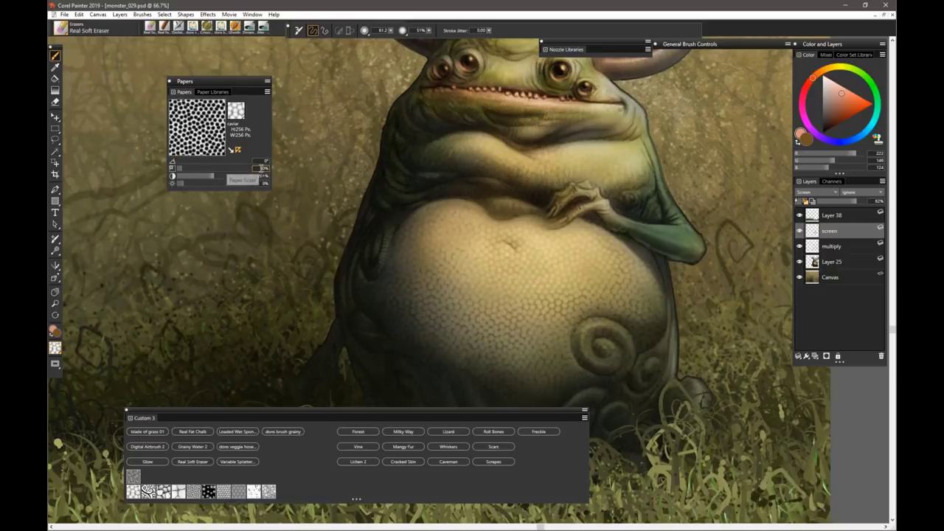
{"action": "left_click", "coordinate": [238, 151]}
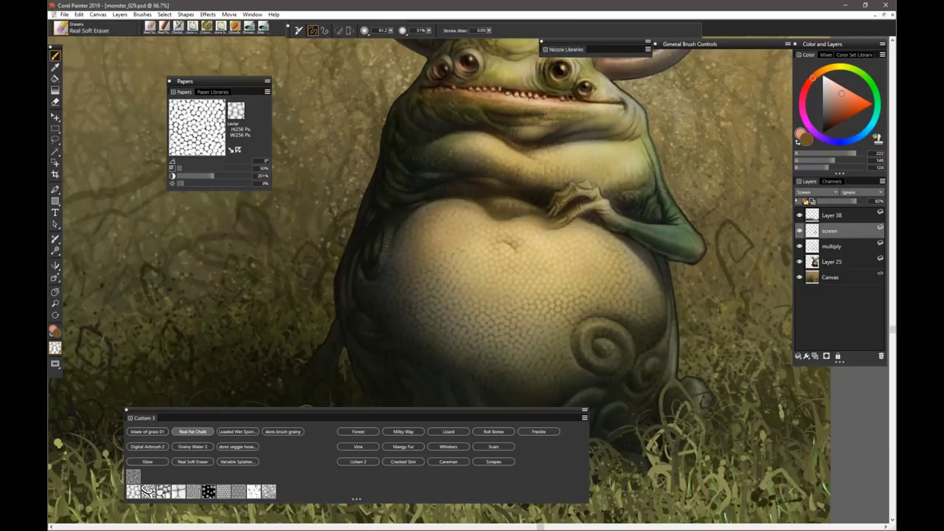
- On the multiply layer, paint small dark scales over the arm and face with Real Fat Chalk in an olive sampled from the skin
{"action": "left_click_drag", "start_coordinate": [411, 175], "coordinate": [384, 241]}
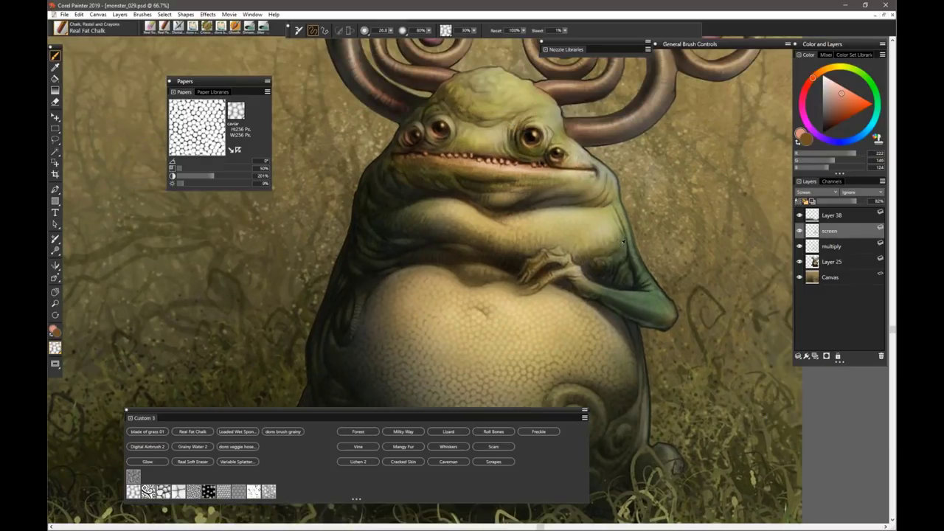
{"action": "left_click", "coordinate": [617, 242], "text": "alt"}
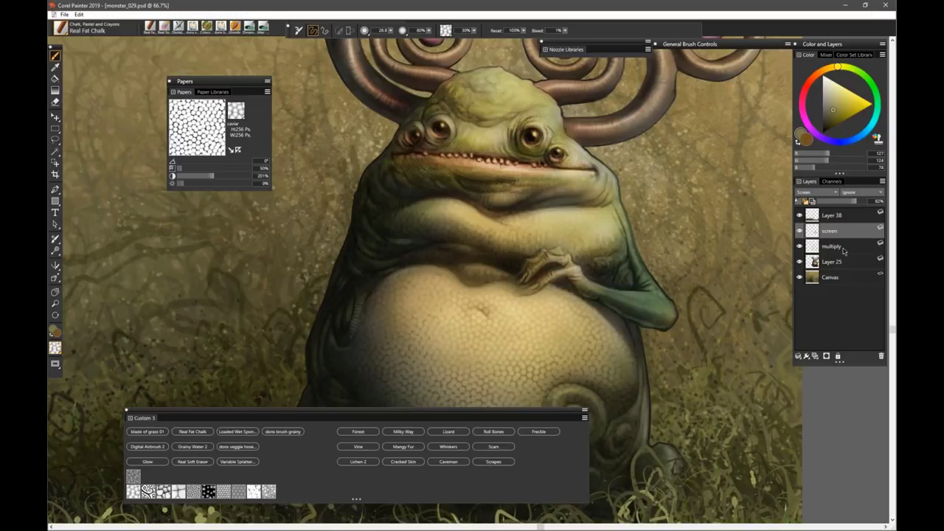
{"action": "left_click", "coordinate": [842, 249]}
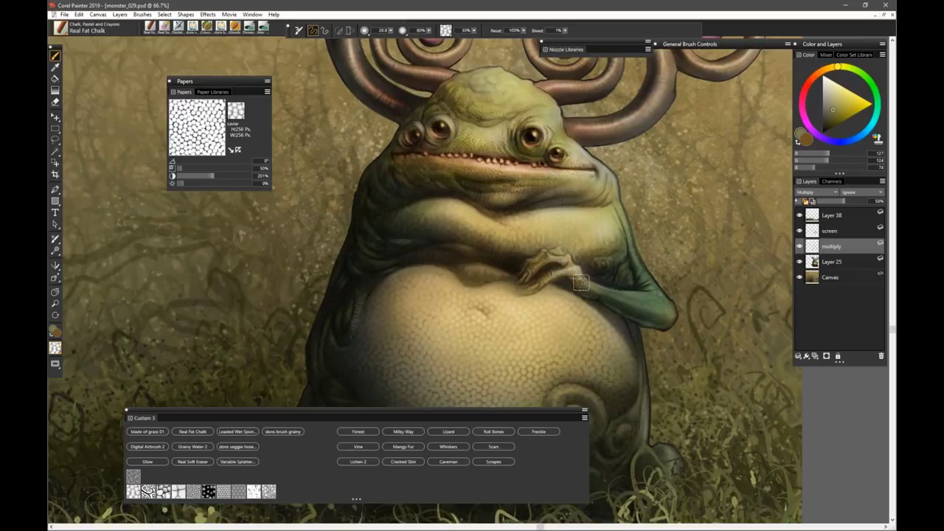
{"action": "left_click_drag", "start_coordinate": [587, 293], "coordinate": [585, 278]}
{"action": "left_click_drag", "start_coordinate": [599, 313], "coordinate": [601, 313]}
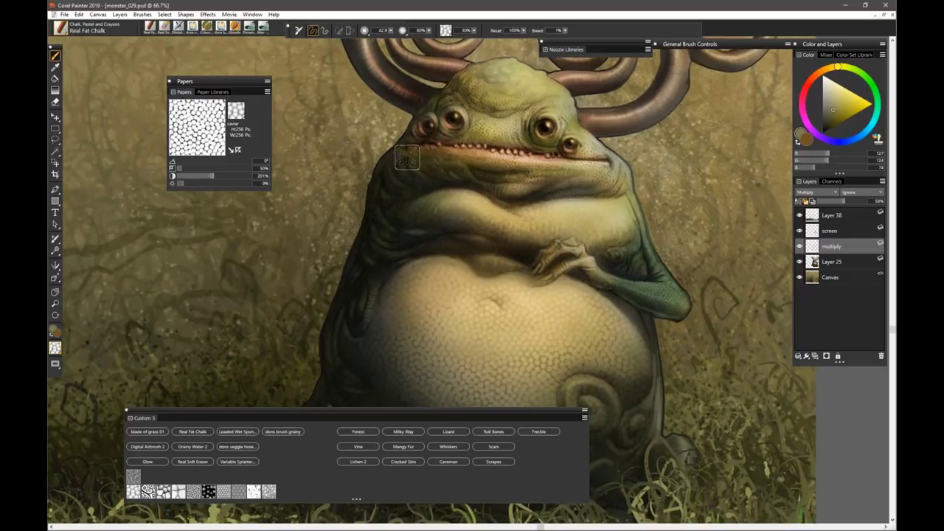
- Soften the multiply layer with a Gaussian aperture and an amount of 1.66
{"action": "left_click", "coordinate": [208, 14]}
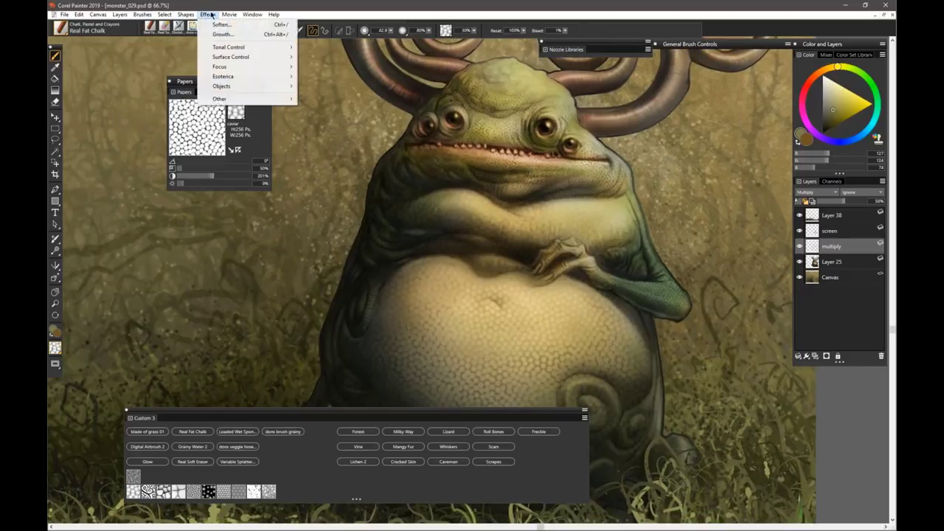
{"action": "key", "text": "Escape"}
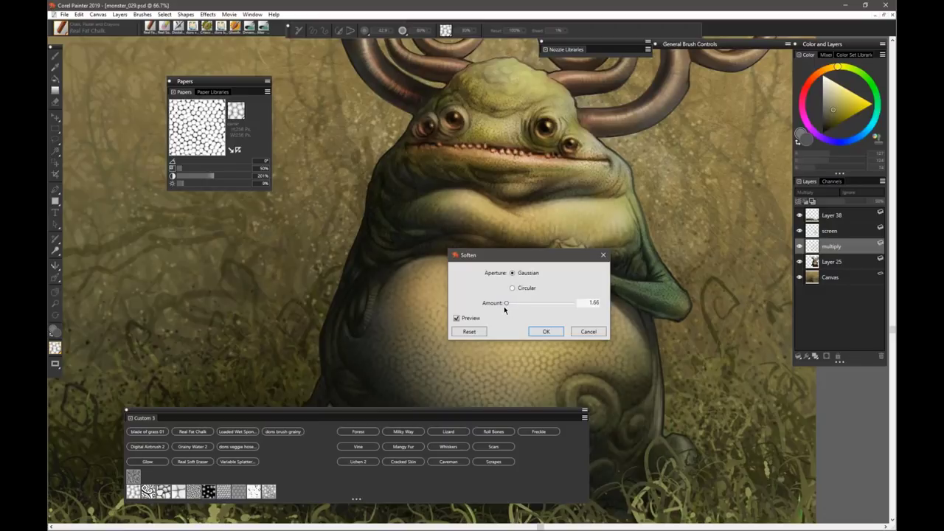
{"action": "left_click", "coordinate": [544, 332]}
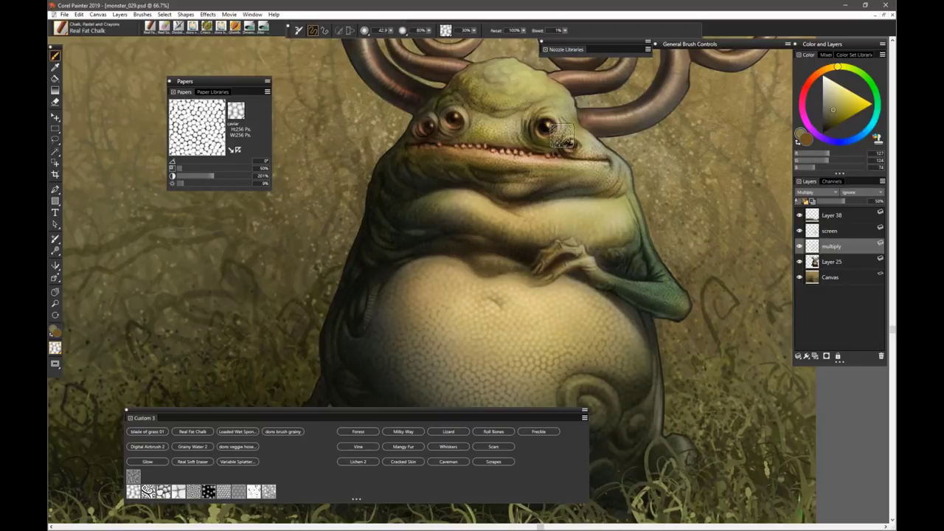
- Invert the paper's grain and brush light scales in sampled pale yellow over the head, jaw and arm on the screen layer
{"action": "left_click", "coordinate": [238, 150]}
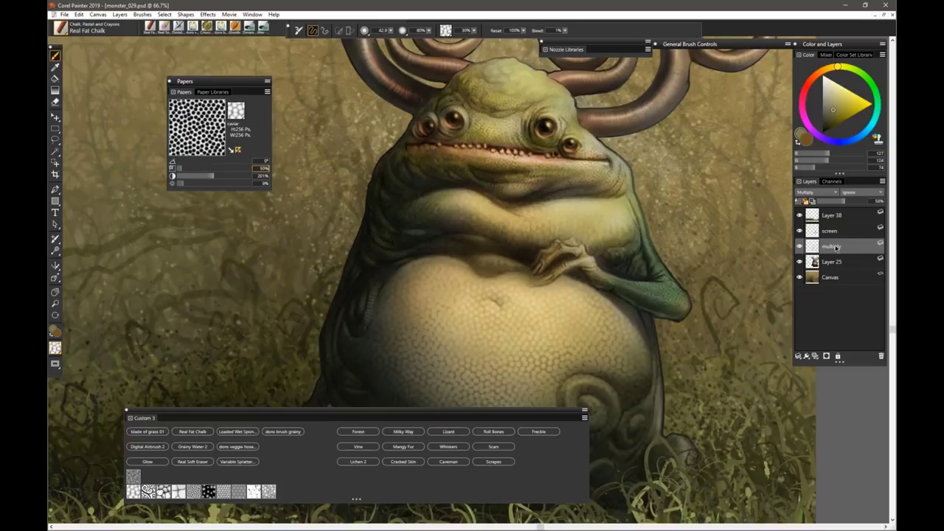
{"action": "left_click", "coordinate": [829, 231]}
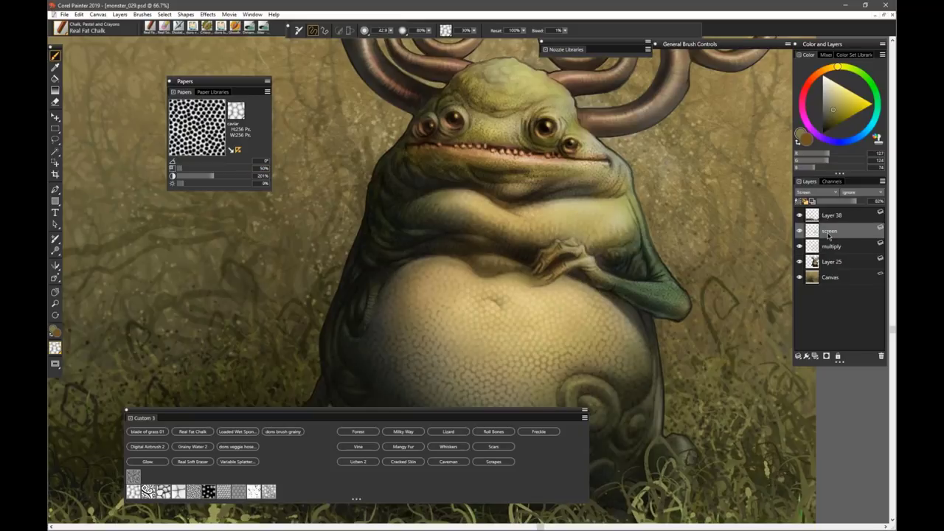
{"action": "left_click", "coordinate": [524, 80], "text": "alt"}
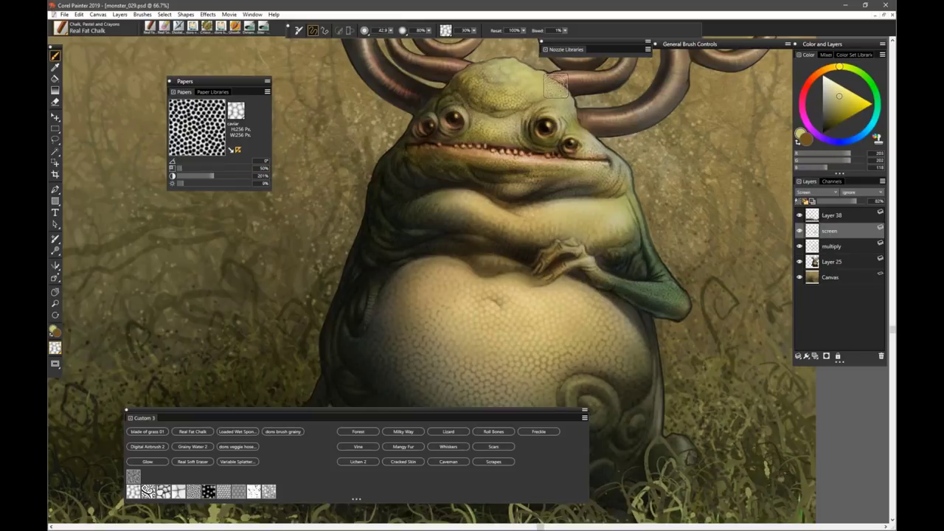
{"action": "mouse_move", "coordinate": [483, 72]}
{"action": "left_mouse_down"}
{"action": "mouse_move", "coordinate": [515, 87]}
{"action": "mouse_move", "coordinate": [571, 87]}
{"action": "mouse_move", "coordinate": [482, 113]}
{"action": "mouse_move", "coordinate": [593, 119]}
{"action": "mouse_move", "coordinate": [569, 127]}
{"action": "left_mouse_up"}
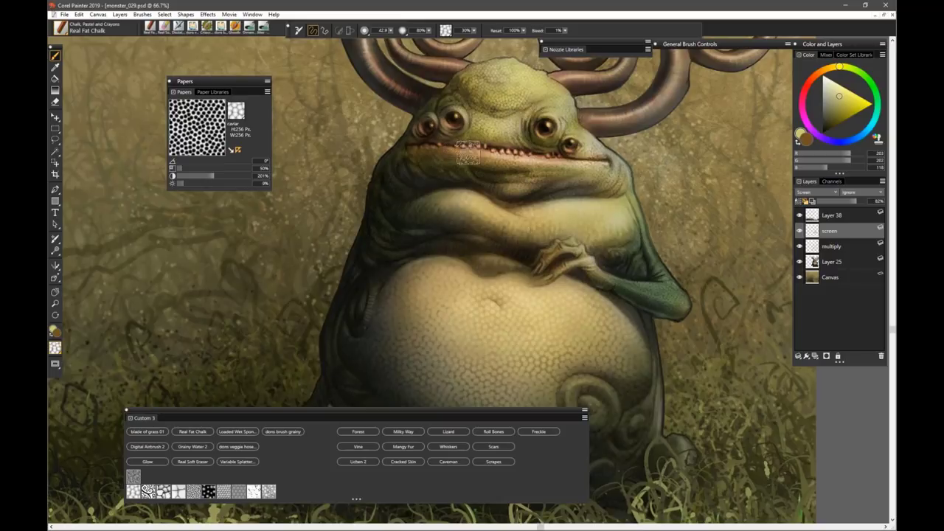
{"action": "left_click_drag", "start_coordinate": [601, 164], "coordinate": [599, 150]}
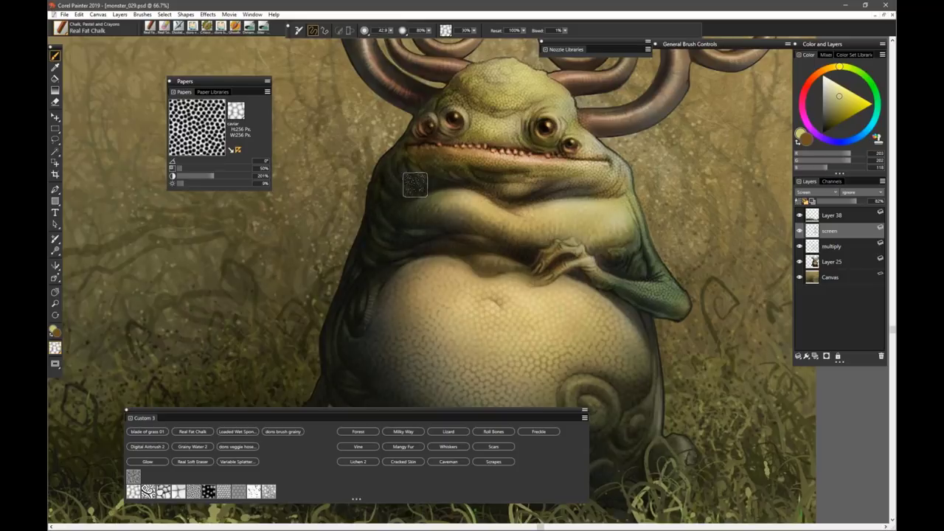
- Fade the small scales on the head and face with the Real Soft Eraser, alternating between the screen and multiply layers
{"action": "mouse_move", "coordinate": [460, 296]}
{"action": "left_mouse_down"}
{"action": "mouse_move", "coordinate": [460, 287]}
{"action": "mouse_move", "coordinate": [398, 338]}
{"action": "left_mouse_up"}
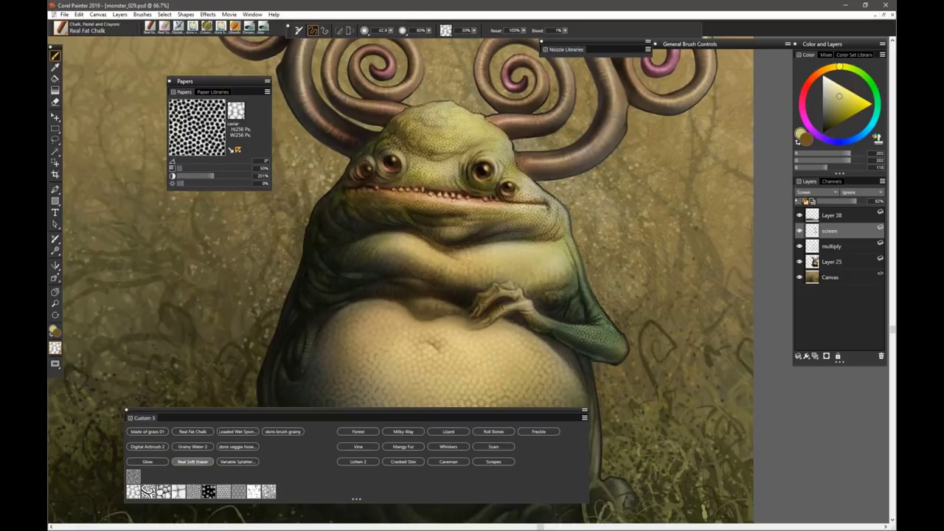
{"action": "left_click", "coordinate": [197, 463]}
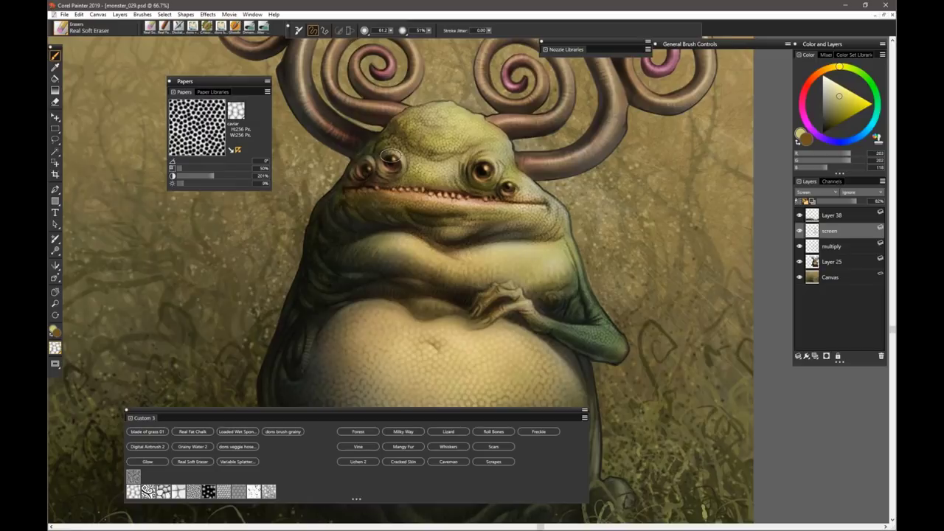
{"action": "left_click", "coordinate": [837, 249]}
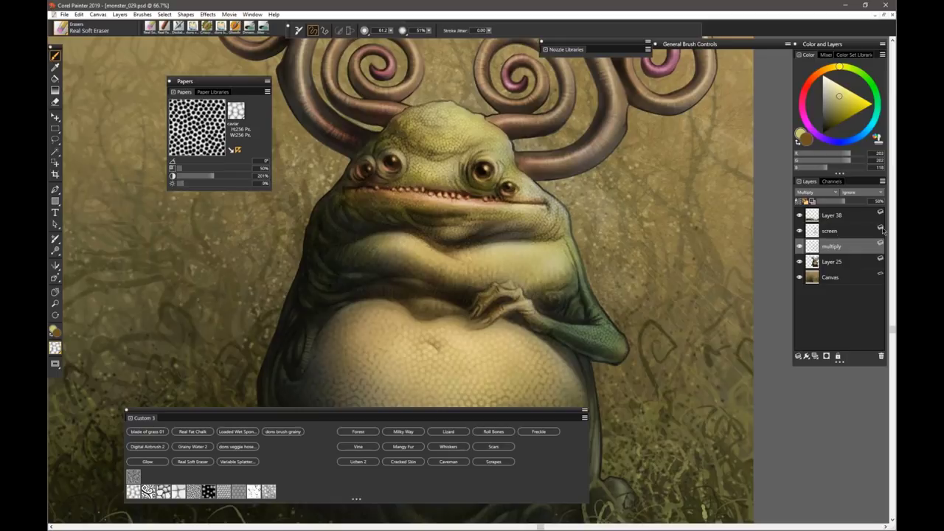
{"action": "left_click", "coordinate": [830, 231]}
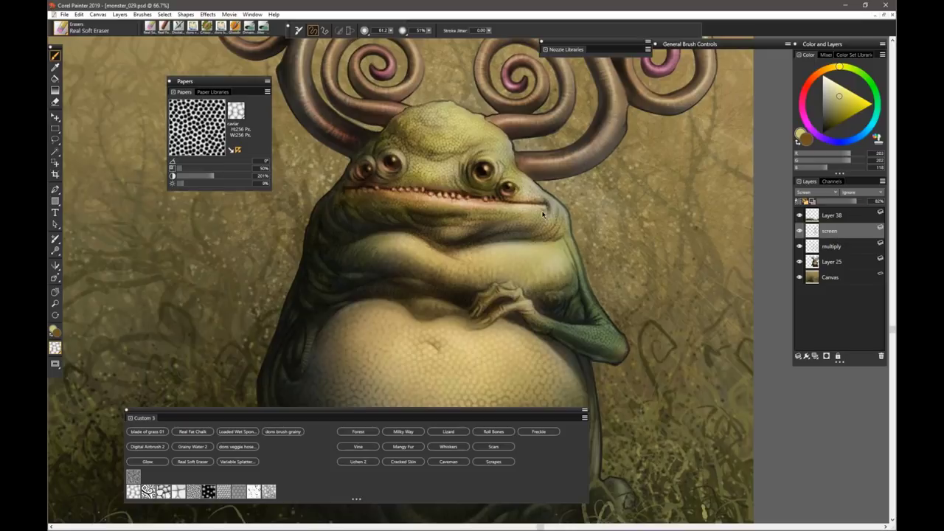
{"action": "left_click", "coordinate": [831, 246]}
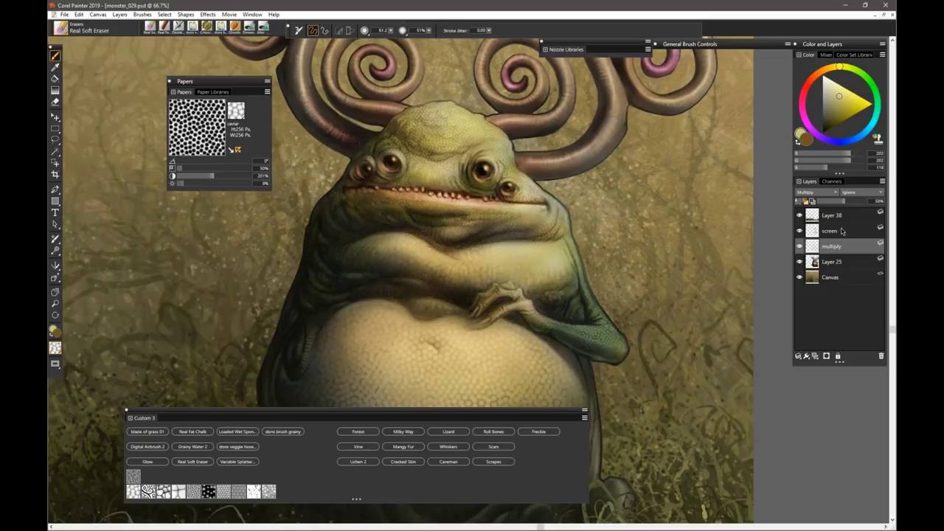
{"action": "left_click", "coordinate": [832, 232]}
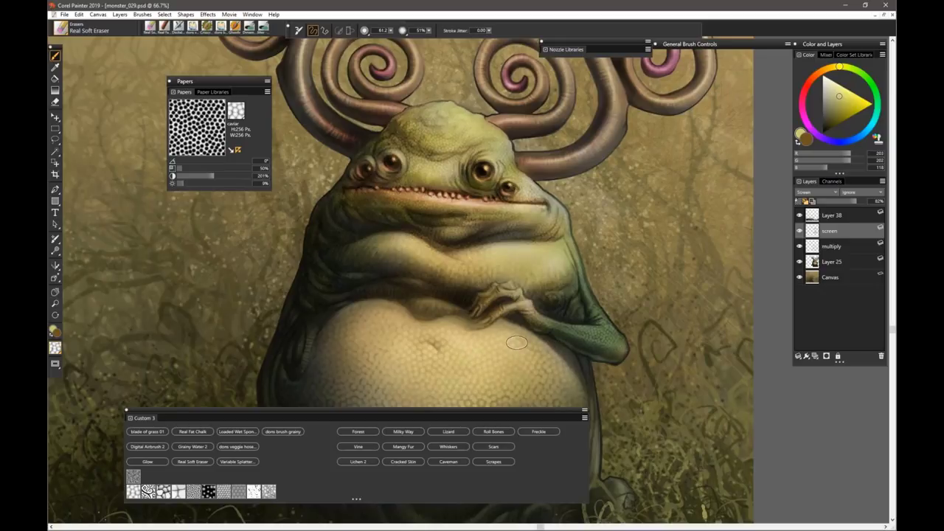
- Review the scales on the whole figure, chest and belly, switching between the multiply and screen layers
{"action": "key", "text": "ctrl+minus"}
{"action": "key", "text": "ctrl+minus"}
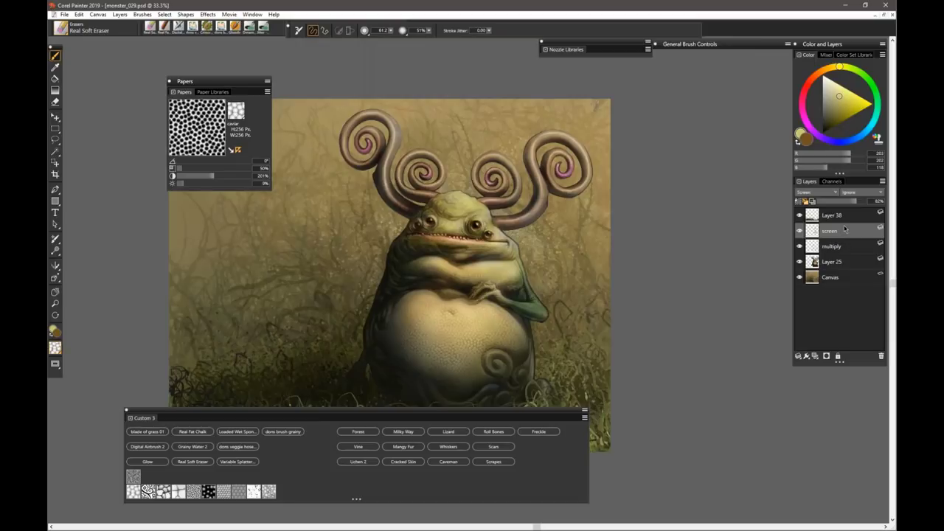
{"action": "left_click", "coordinate": [830, 249]}
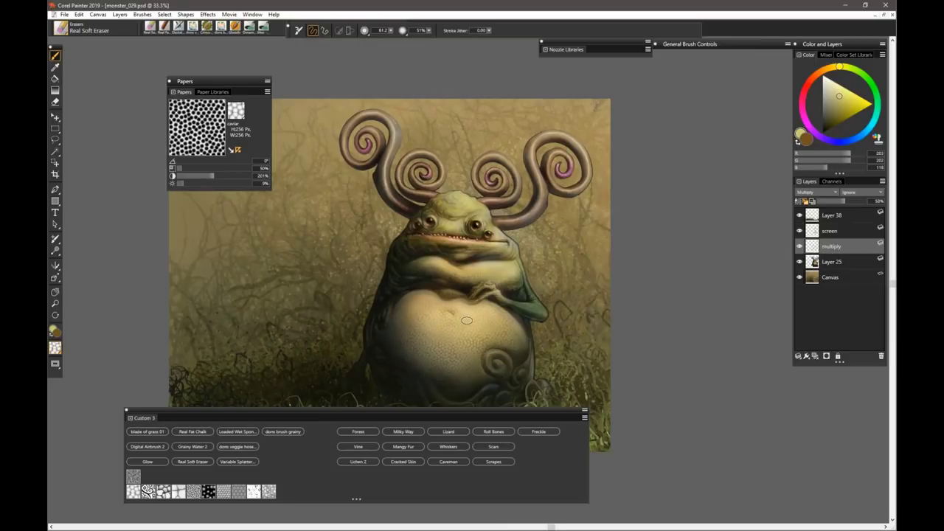
{"action": "key", "text": "ctrl+plus"}
{"action": "key", "text": "ctrl+plus"}
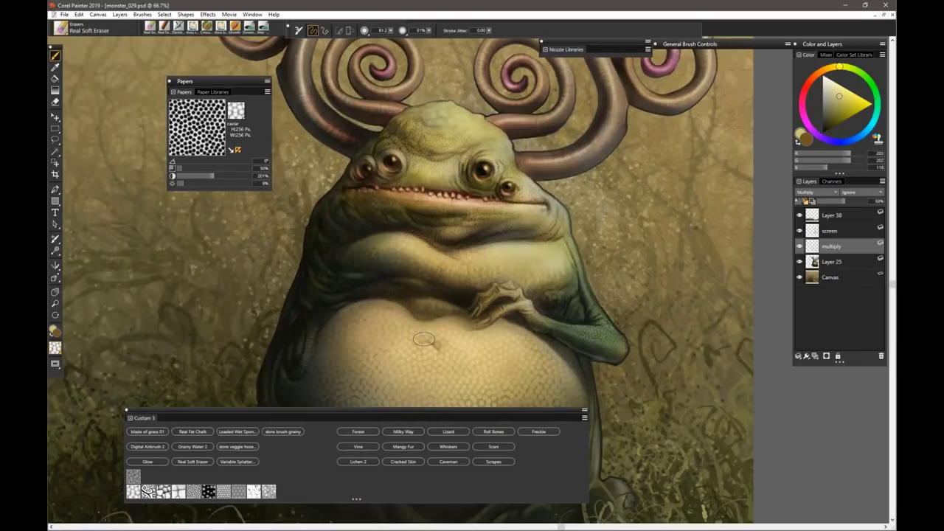
{"action": "left_click_drag", "start_coordinate": [405, 338], "coordinate": [426, 225]}
{"action": "scroll", "coordinate": [425, 223], "scroll_direction": "up", "scroll_amount": 1}
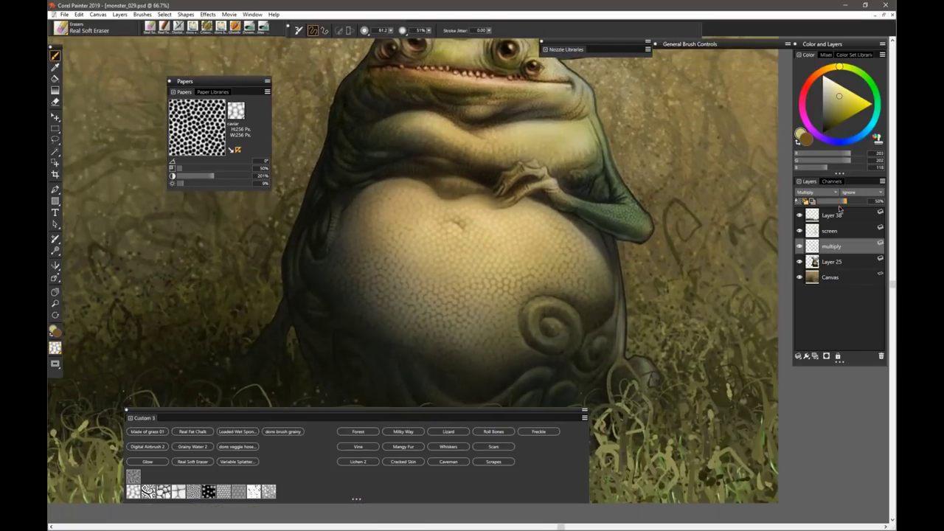
{"action": "left_click", "coordinate": [438, 119], "text": "ctrl"}
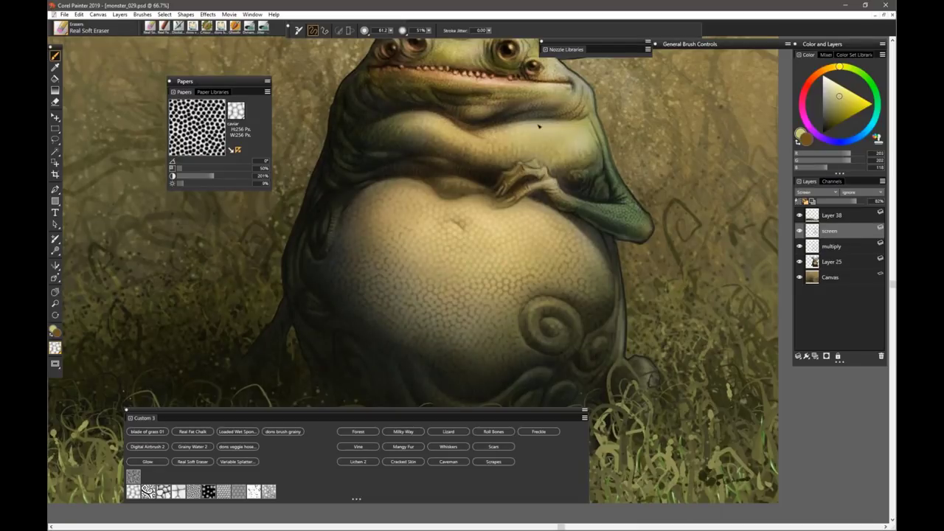
{"action": "left_click", "coordinate": [842, 249]}
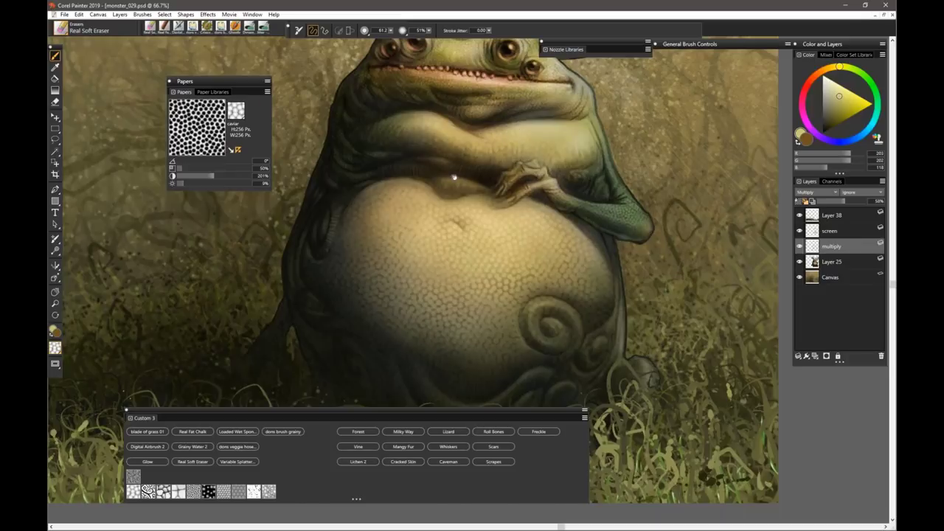
{"action": "left_click_drag", "start_coordinate": [432, 205], "coordinate": [402, 222]}
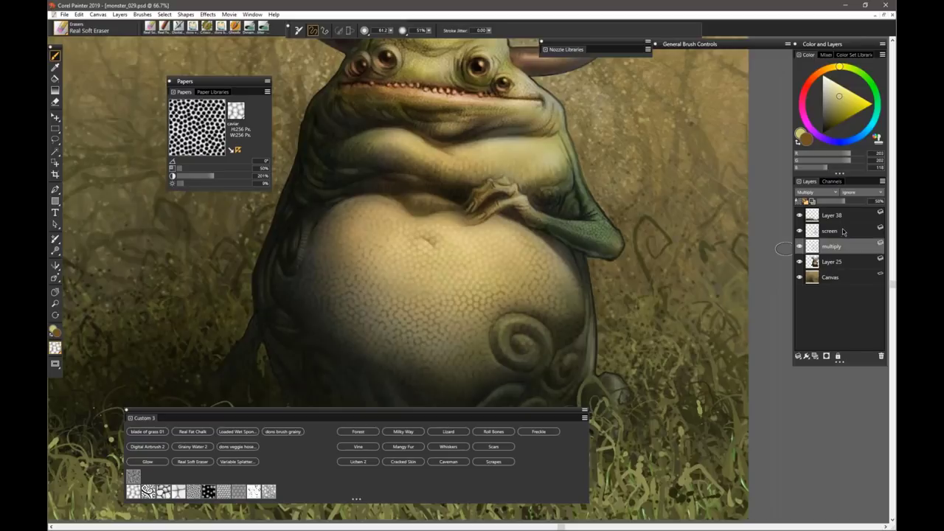
- Try to collapse only the screen and multiply scale layers into one layer
{"action": "left_click", "coordinate": [840, 231], "text": "shift"}
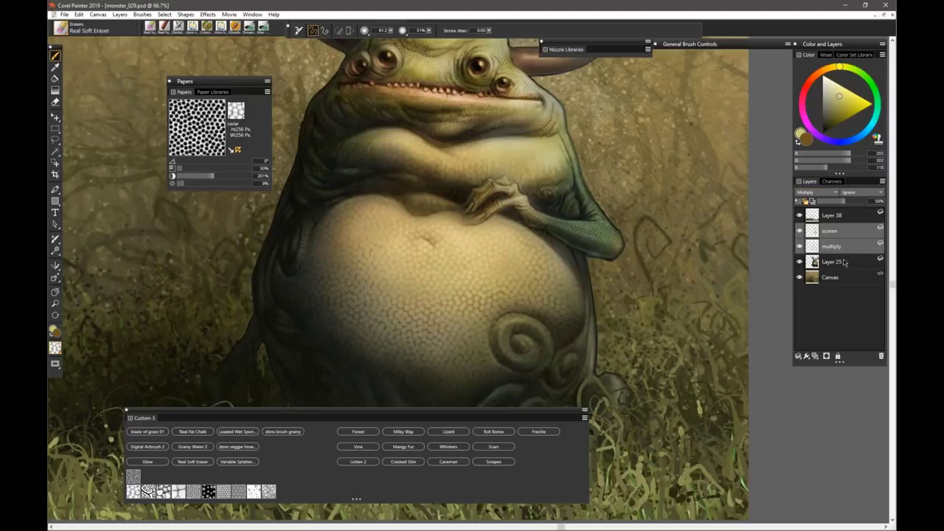
{"action": "left_click", "coordinate": [798, 357]}
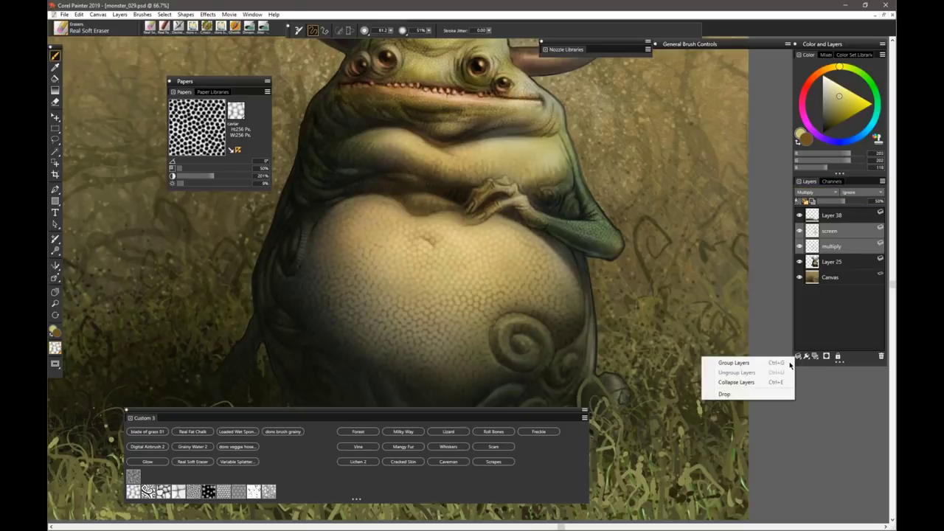
{"action": "left_click", "coordinate": [737, 385]}
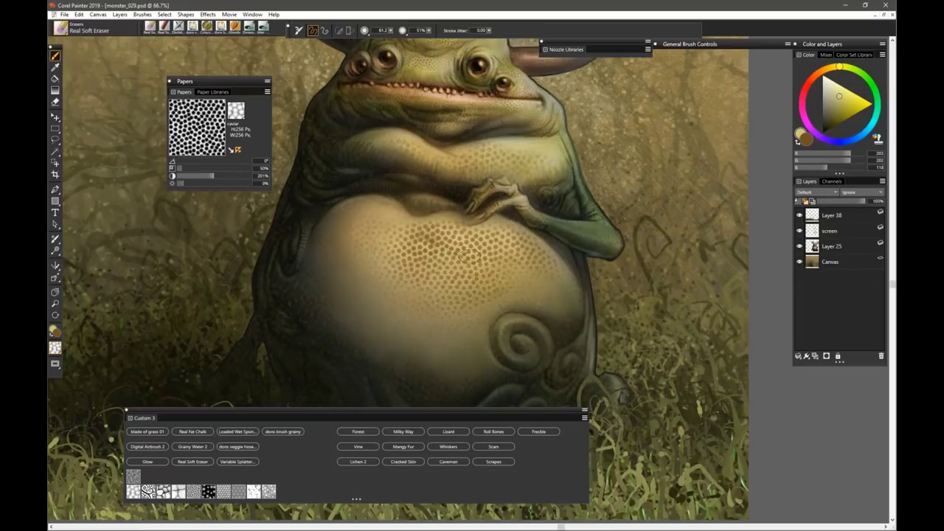
- Collapse the screen, multiply and Layer 25 layers together into a single figure layer
{"action": "left_click_drag", "start_coordinate": [428, 178], "coordinate": [424, 298]}
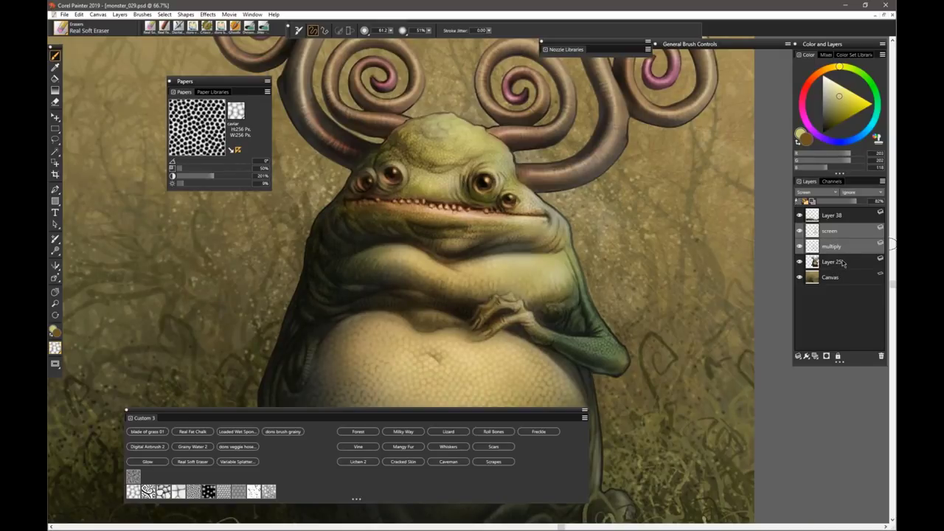
{"action": "left_click", "coordinate": [837, 264], "text": "shift"}
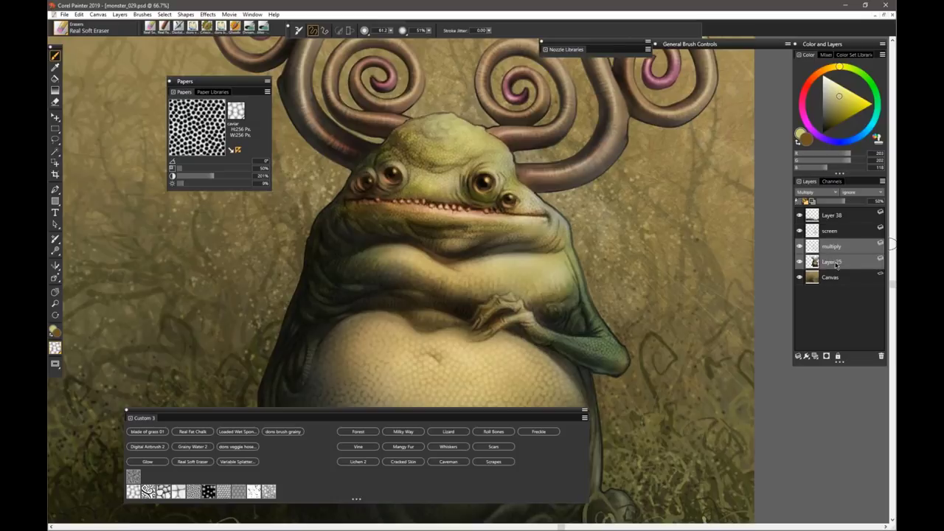
{"action": "left_click", "coordinate": [840, 234], "text": "shift"}
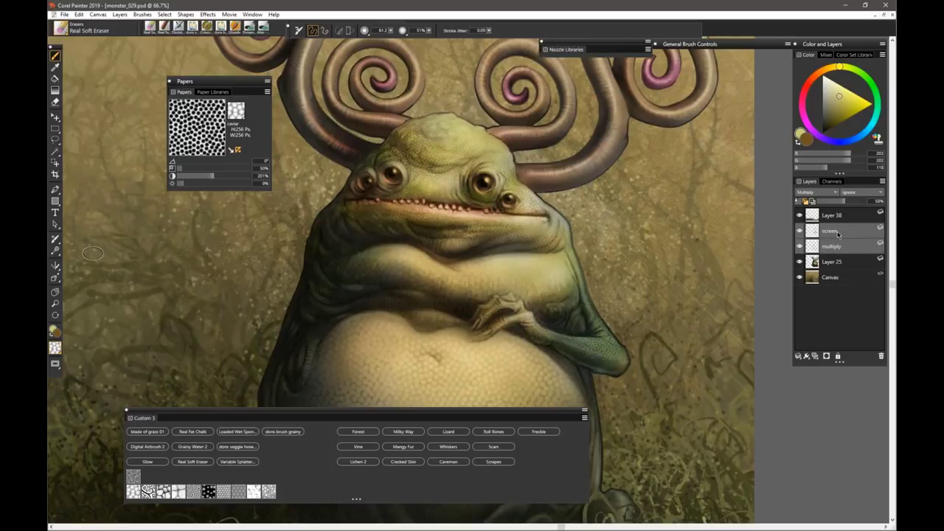
{"action": "left_click", "coordinate": [841, 264], "text": "shift"}
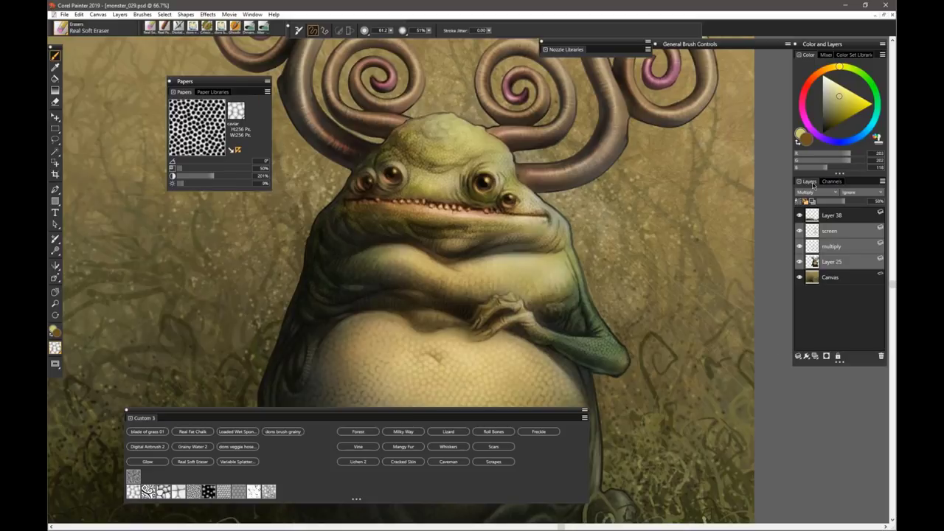
{"action": "left_click", "coordinate": [798, 357]}
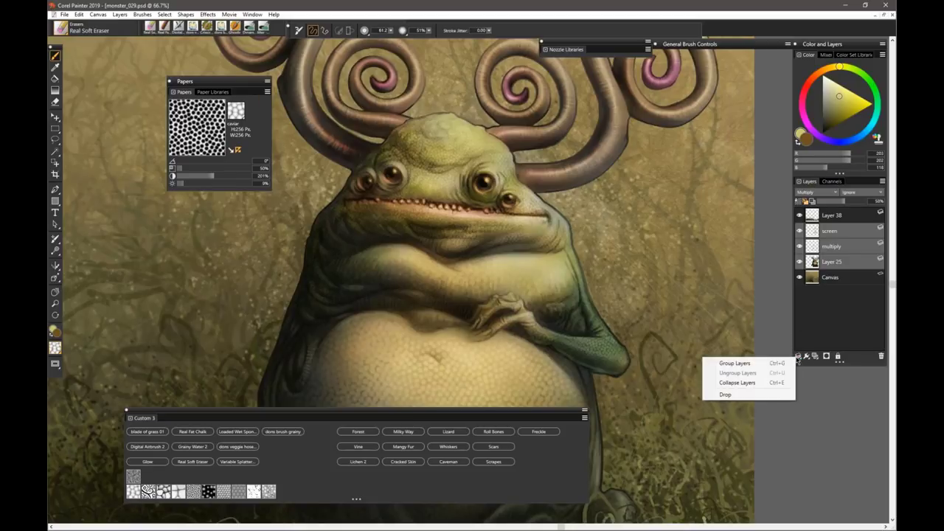
{"action": "left_click", "coordinate": [746, 384]}
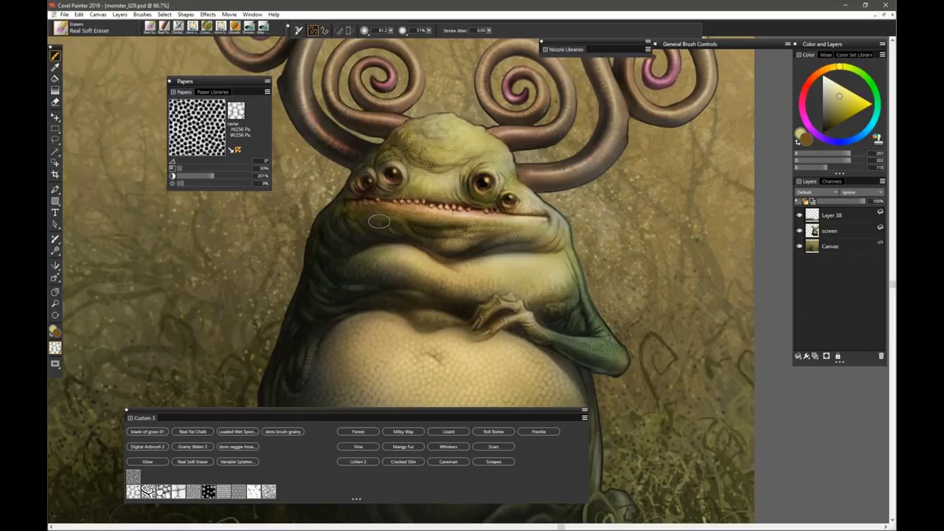
- Add a new layer directly above the merged figure and spatter pale yellow speckles over the body with the Variable Splatter skin brush
{"action": "key", "text": "ctrl+minus"}
{"action": "key", "text": "ctrl+minus"}
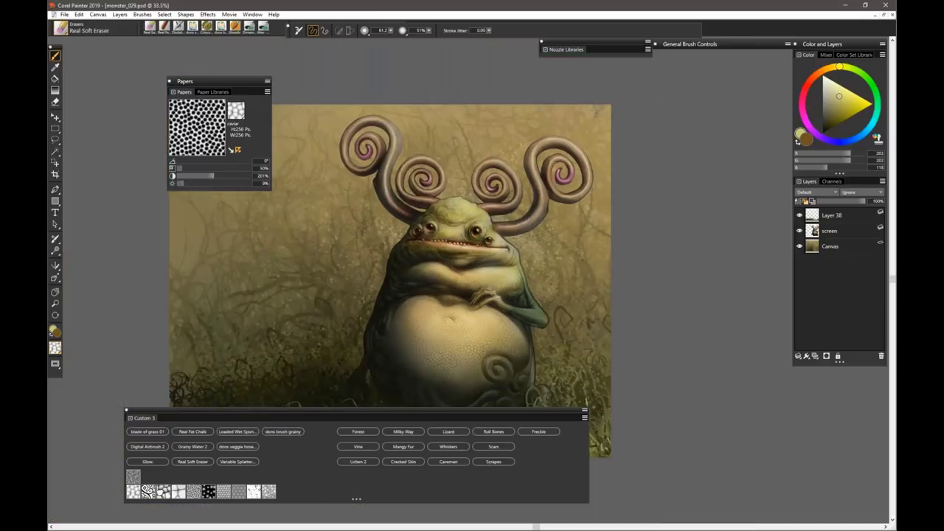
{"action": "left_click", "coordinate": [237, 461]}
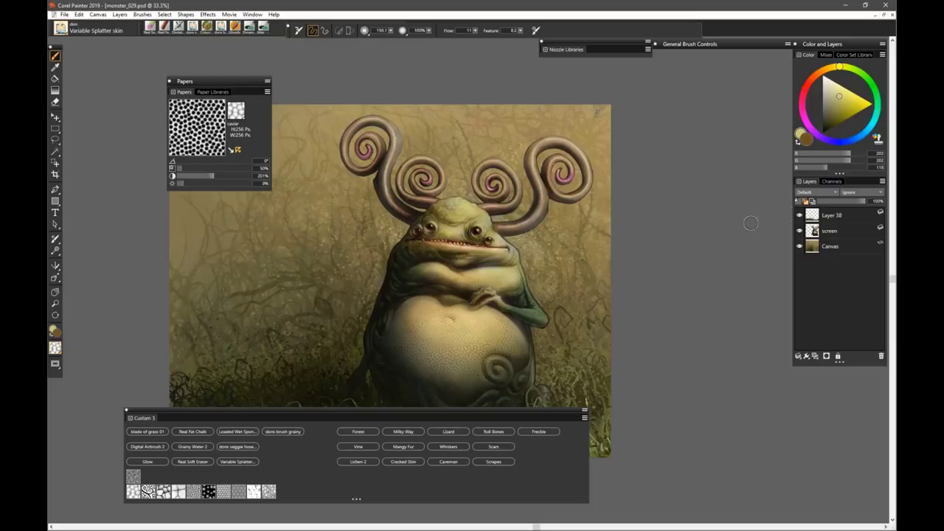
{"action": "left_click", "coordinate": [816, 358]}
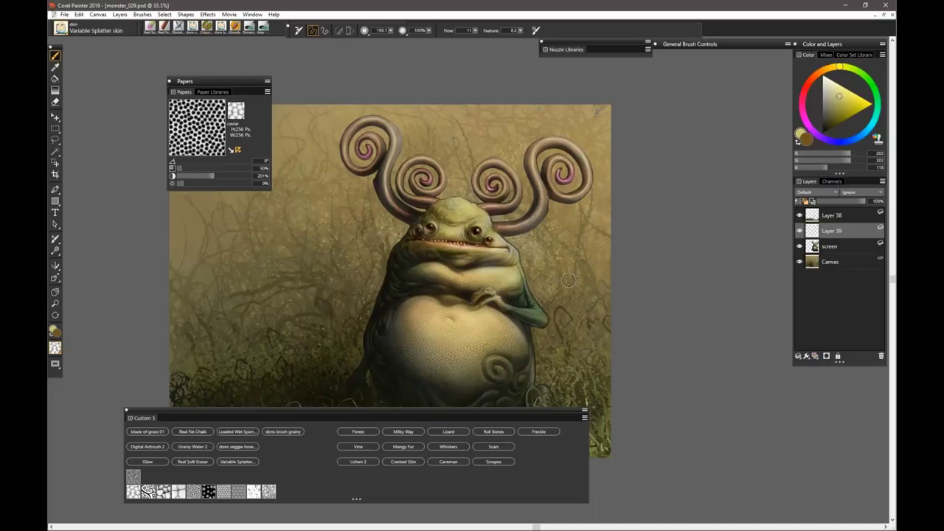
{"action": "key", "text": "ctrl+plus"}
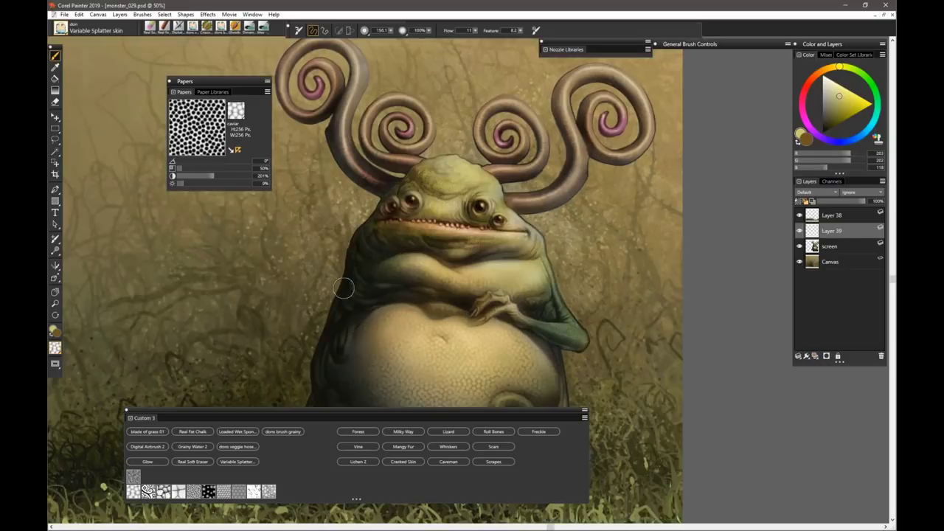
{"action": "mouse_move", "coordinate": [542, 362]}
{"action": "left_mouse_down"}
{"action": "mouse_move", "coordinate": [480, 355]}
{"action": "mouse_move", "coordinate": [549, 362]}
{"action": "left_mouse_up"}
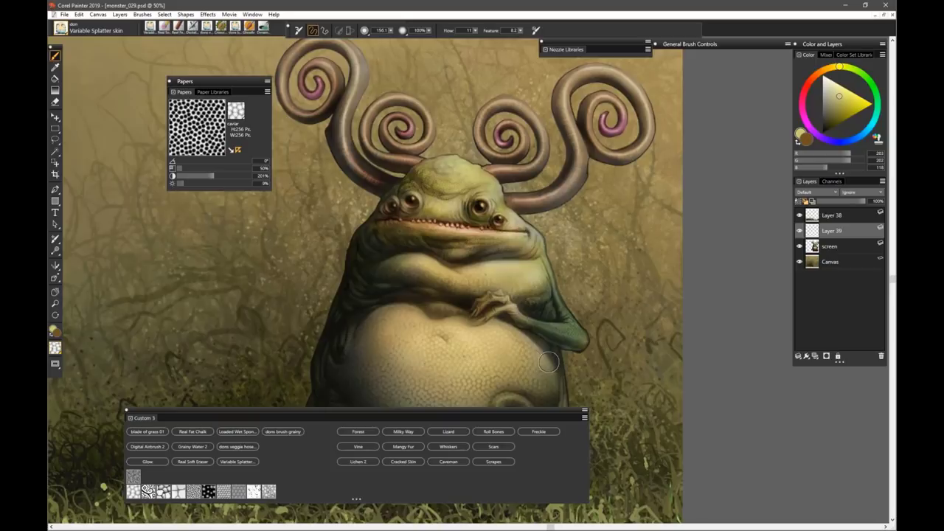
{"action": "left_click_drag", "start_coordinate": [362, 343], "coordinate": [371, 329]}
- Spatter darker olive and orange-brown speckles over the chest and belly, reducing the brush size to 42.8
{"action": "left_click_drag", "start_coordinate": [847, 104], "coordinate": [843, 105]}
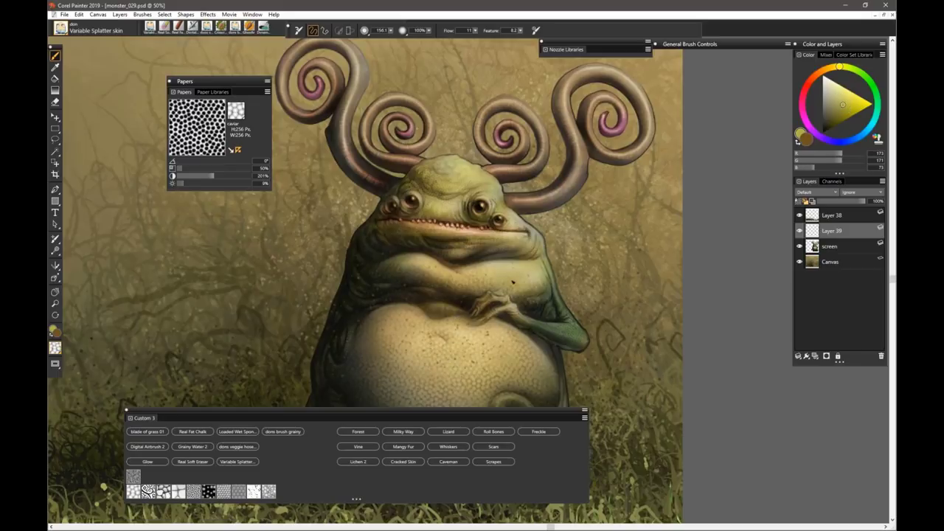
{"action": "mouse_move", "coordinate": [437, 238]}
{"action": "left_mouse_down"}
{"action": "mouse_move", "coordinate": [440, 246]}
{"action": "mouse_move", "coordinate": [435, 236]}
{"action": "left_mouse_up"}
{"action": "left_click", "coordinate": [823, 72]}
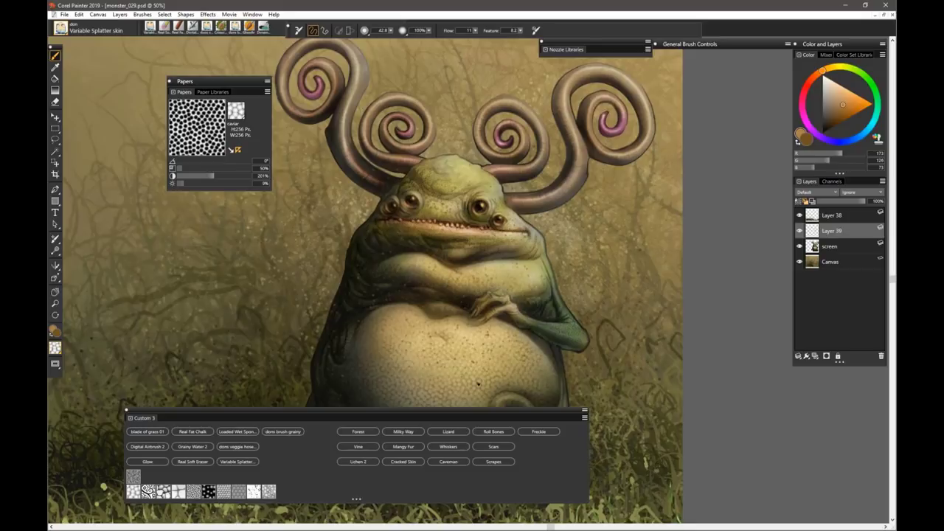
{"action": "left_click_drag", "start_coordinate": [459, 380], "coordinate": [499, 305]}
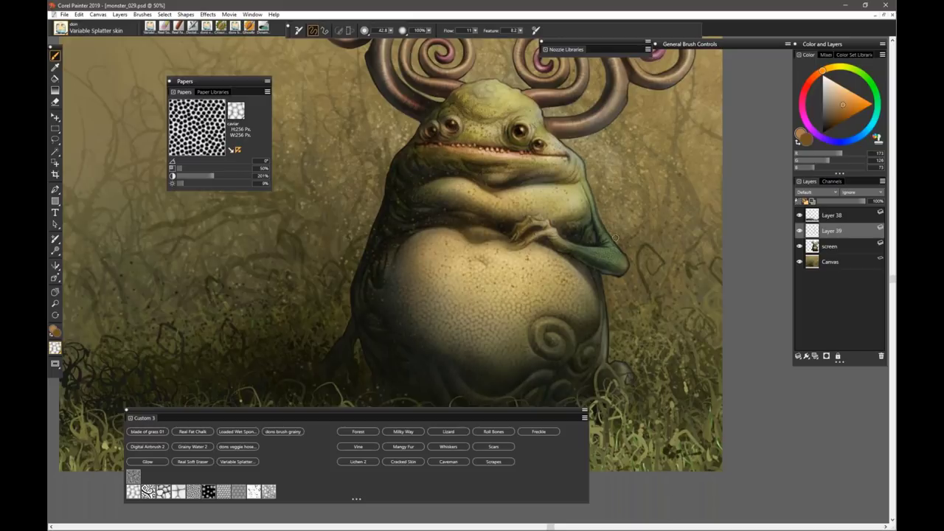
- Set the main color to dark green and the additional color to olive yellow, and spatter mixed speckles over the body
{"action": "left_click", "coordinate": [857, 71]}
{"action": "left_click", "coordinate": [844, 116]}
{"action": "left_click", "coordinate": [798, 142]}
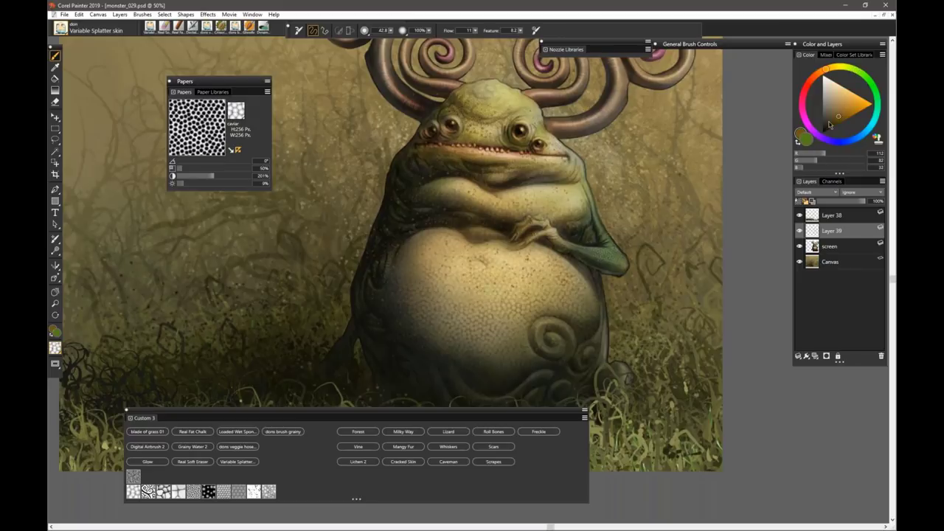
{"action": "left_click", "coordinate": [869, 84]}
{"action": "left_click", "coordinate": [802, 141]}
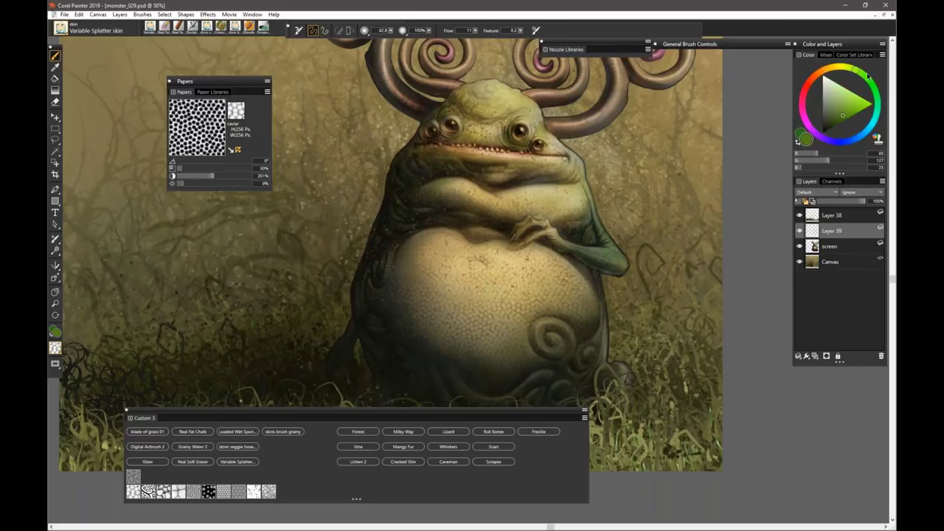
{"action": "left_click_drag", "start_coordinate": [854, 70], "coordinate": [841, 67]}
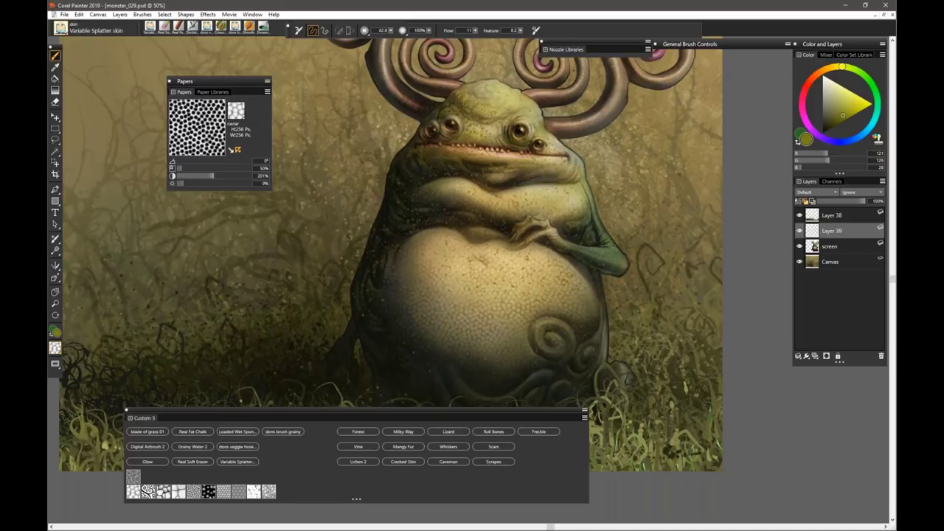
- Change the additional color to pale and then brighter yellow, and spatter light speckles over the belly, chest and head
{"action": "key", "text": "ctrl+plus"}
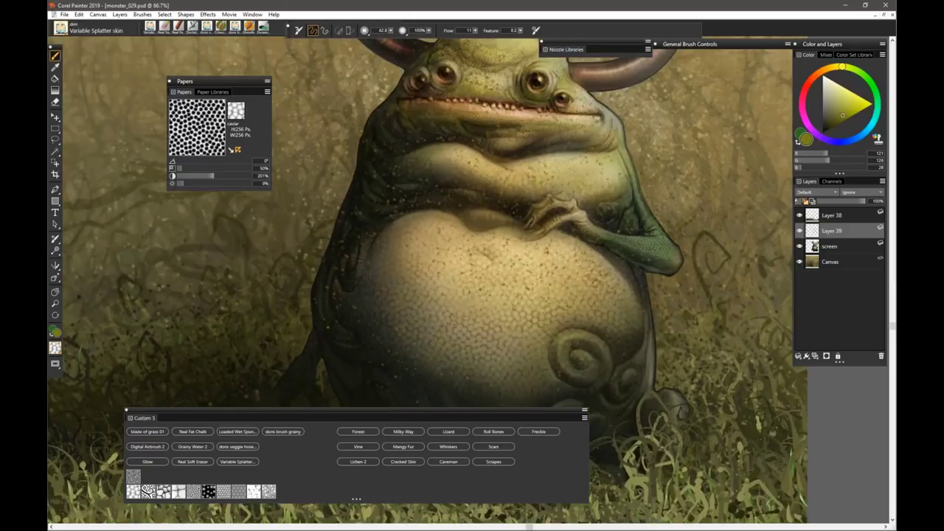
{"action": "key", "text": "ctrl+plus"}
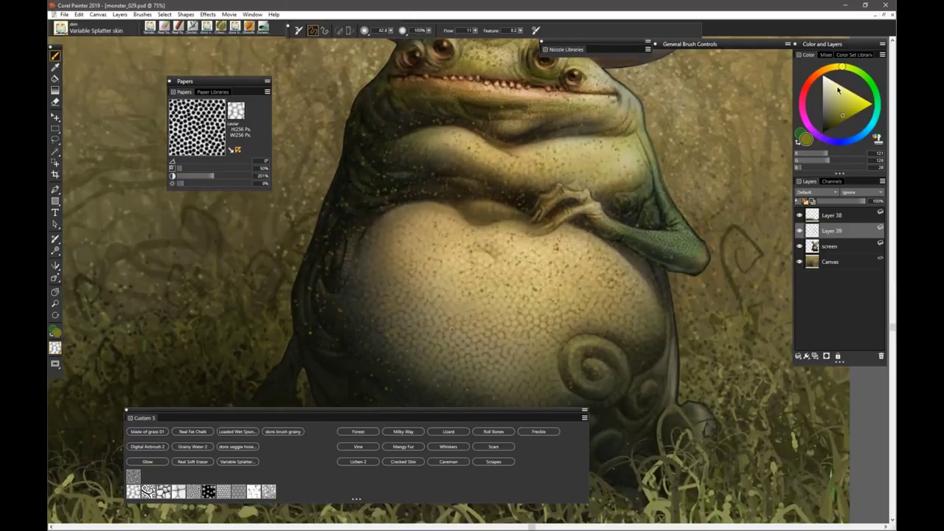
{"action": "left_click", "coordinate": [835, 89]}
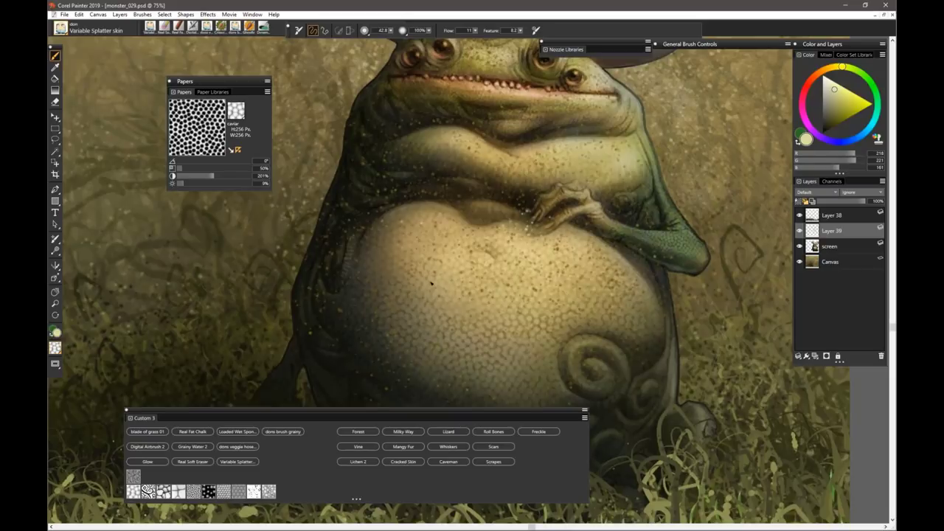
{"action": "left_click_drag", "start_coordinate": [374, 307], "coordinate": [490, 312]}
{"action": "left_click", "coordinate": [844, 91]}
{"action": "scroll", "coordinate": [498, 171], "scroll_direction": "up", "scroll_amount": 5}
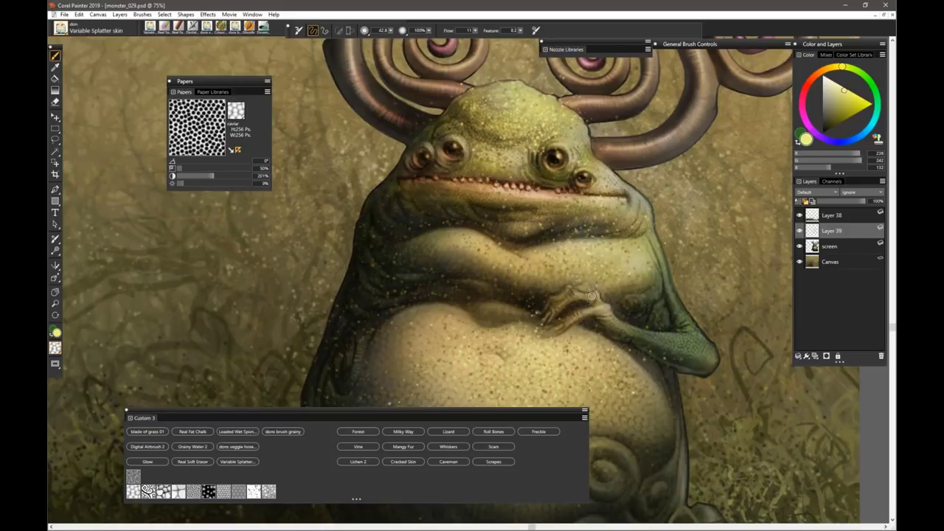
{"action": "scroll", "coordinate": [550, 318], "scroll_direction": "down", "scroll_amount": 5}
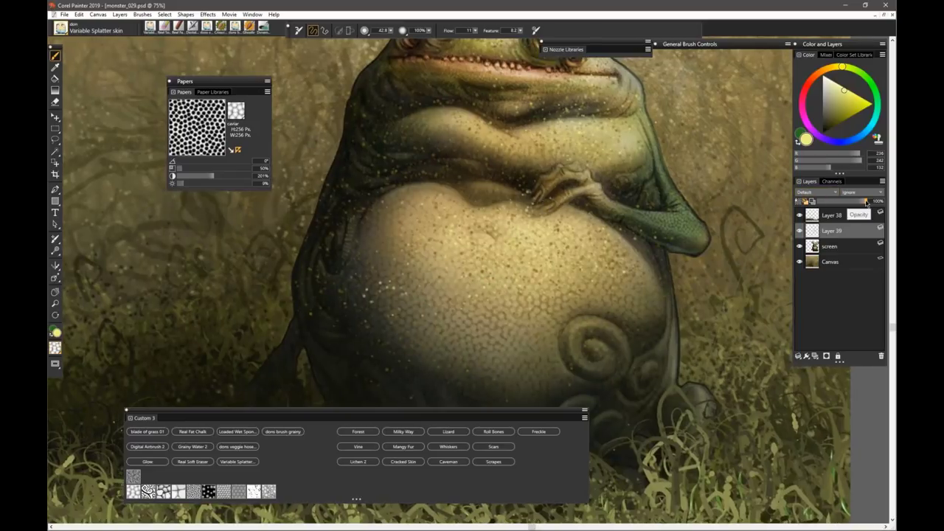
- Lower the speckle layer's opacity to 69% and soften the speckles on the body with the Real Soft Eraser
{"action": "left_click_drag", "start_coordinate": [864, 201], "coordinate": [852, 203]}
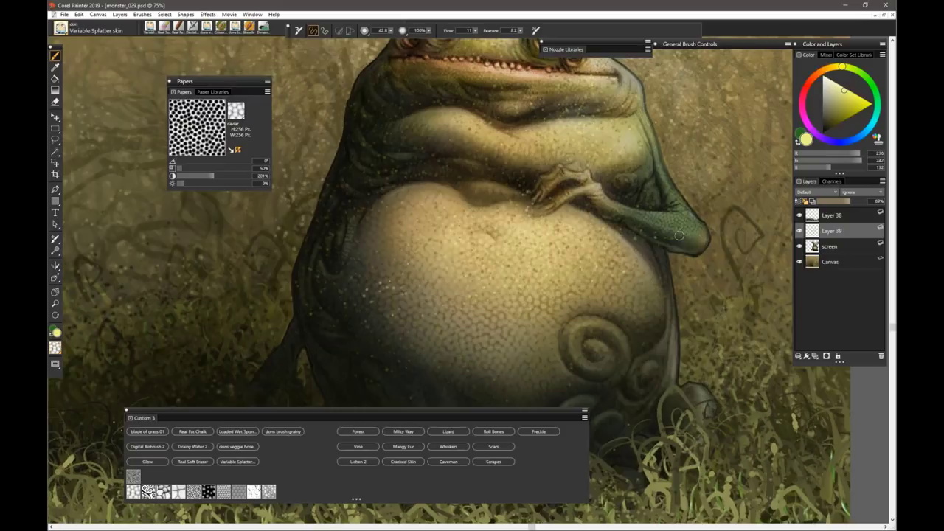
{"action": "left_click", "coordinate": [192, 461]}
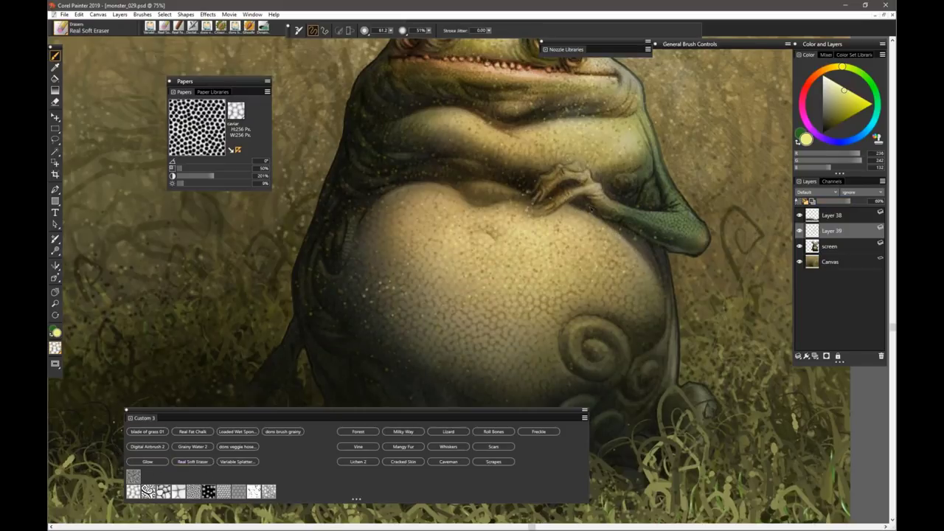
{"action": "left_click_drag", "start_coordinate": [548, 194], "coordinate": [524, 205]}
{"action": "left_click_drag", "start_coordinate": [378, 296], "coordinate": [461, 245]}
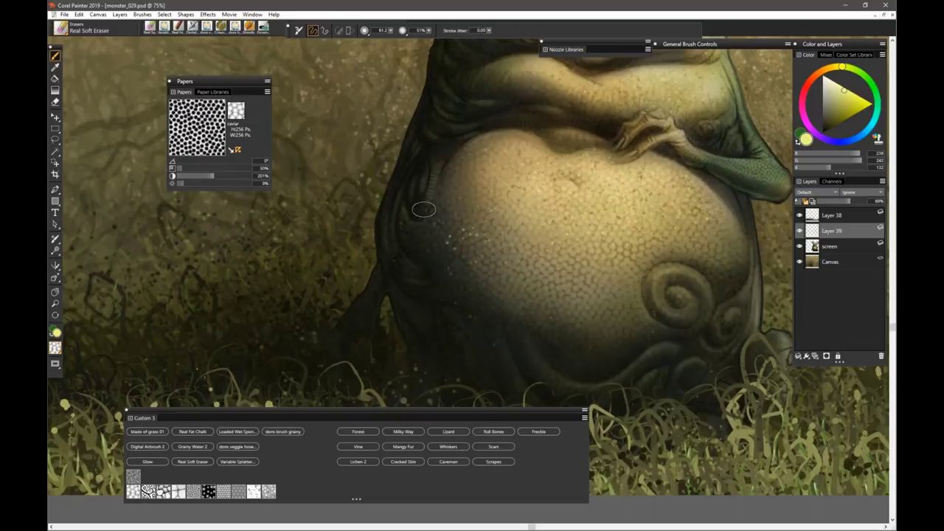
- Hide the Canvas layer and inspect the area around the figure for stray speckles beyond its outline
{"action": "left_click", "coordinate": [801, 261]}
{"action": "left_click", "coordinate": [800, 261]}
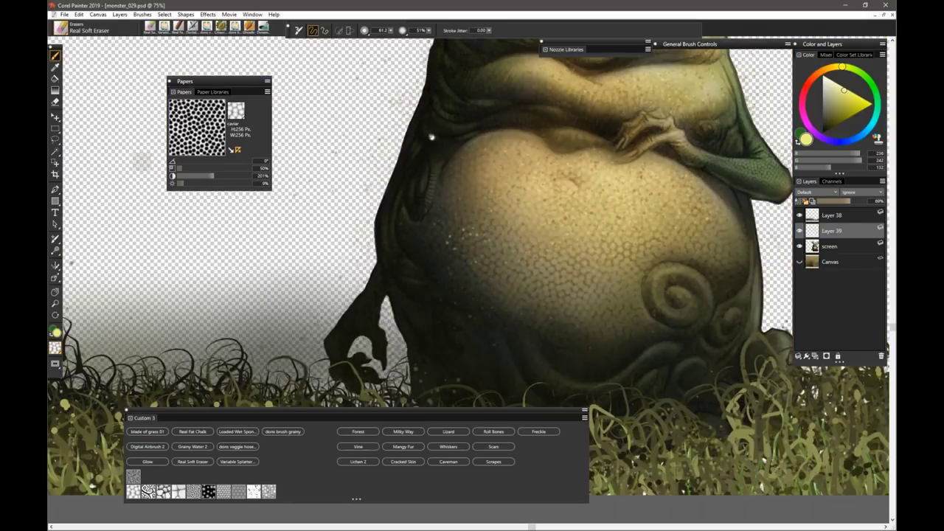
{"action": "left_click_drag", "start_coordinate": [432, 138], "coordinate": [501, 255]}
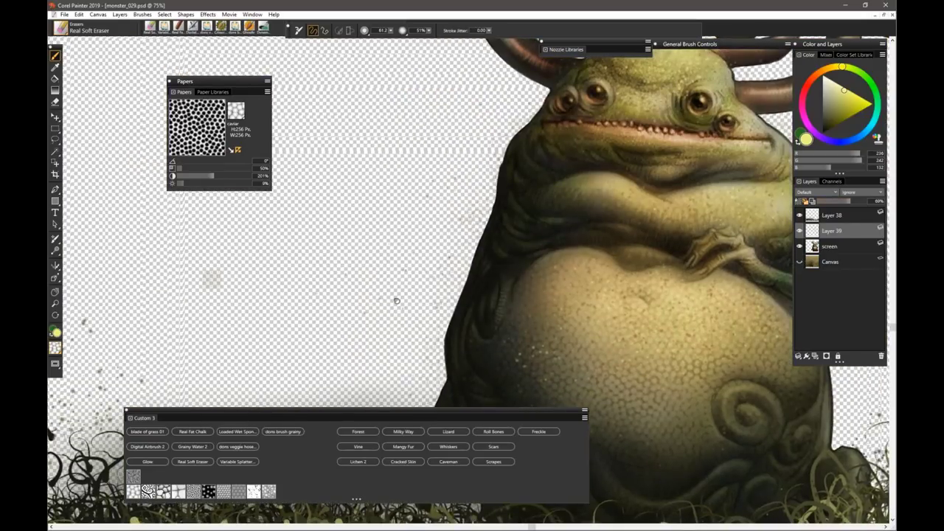
{"action": "left_click_drag", "start_coordinate": [396, 301], "coordinate": [161, 290]}
{"action": "left_click_drag", "start_coordinate": [291, 309], "coordinate": [337, 290]}
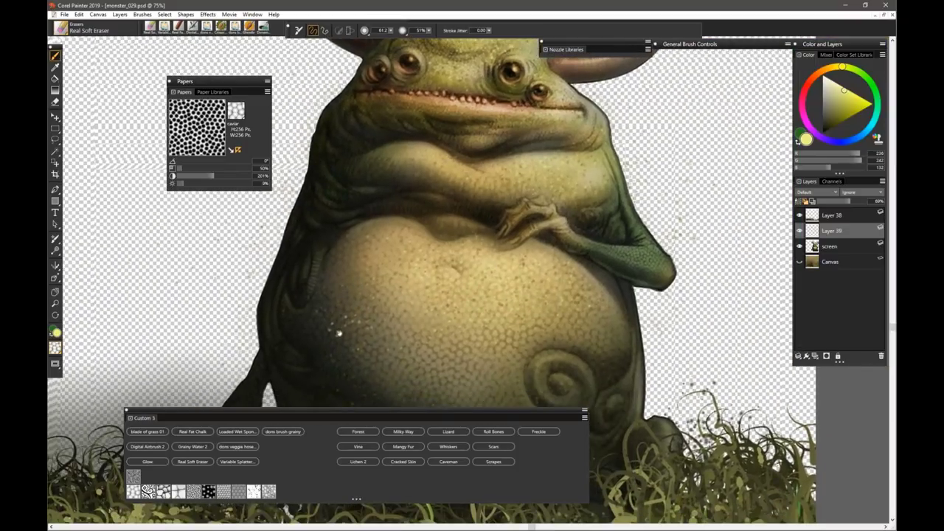
- Show the Canvas layer and fade the bright speckles on the belly's shaded left side with the Real Soft Eraser at size 115
{"action": "left_click_drag", "start_coordinate": [340, 334], "coordinate": [448, 320]}
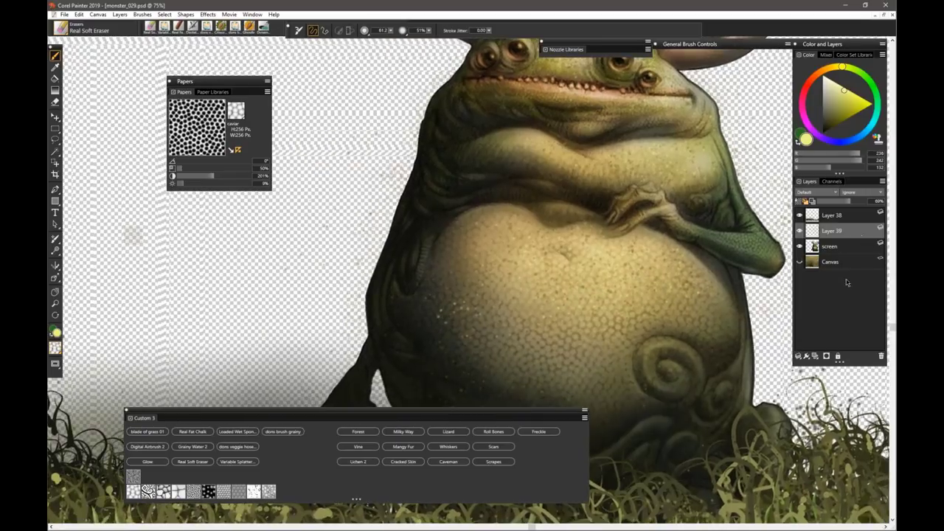
{"action": "left_click", "coordinate": [799, 262]}
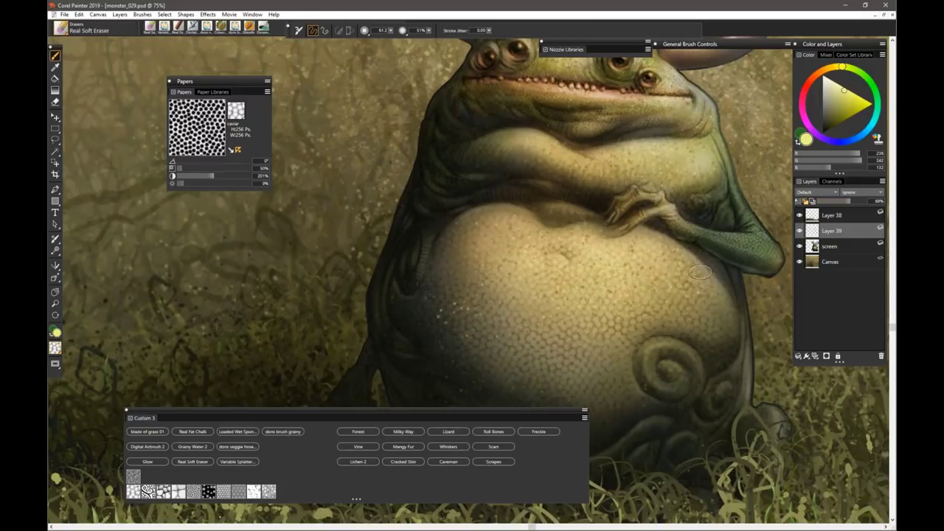
{"action": "scroll", "coordinate": [621, 274], "scroll_direction": "down", "scroll_amount": 5}
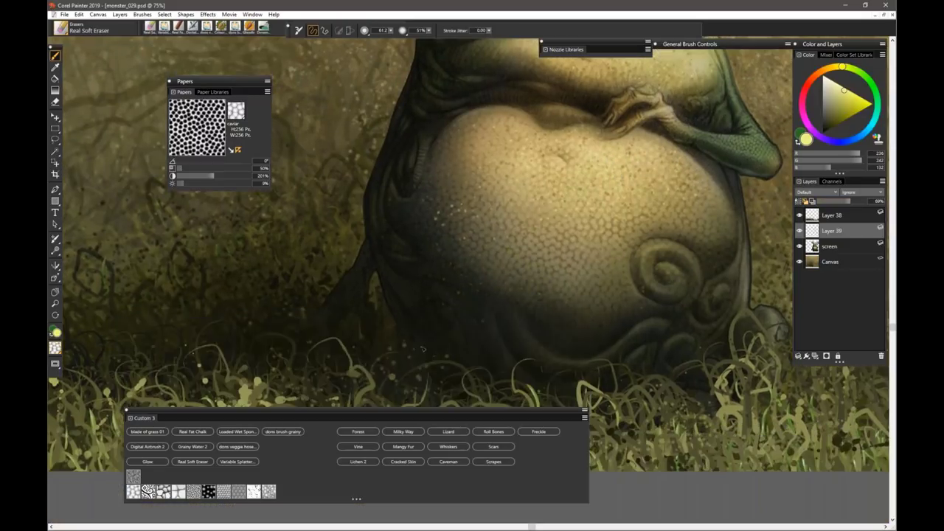
{"action": "left_click_drag", "start_coordinate": [421, 270], "coordinate": [447, 297], "text": "ctrl+alt"}
{"action": "left_click_drag", "start_coordinate": [476, 126], "coordinate": [410, 202]}
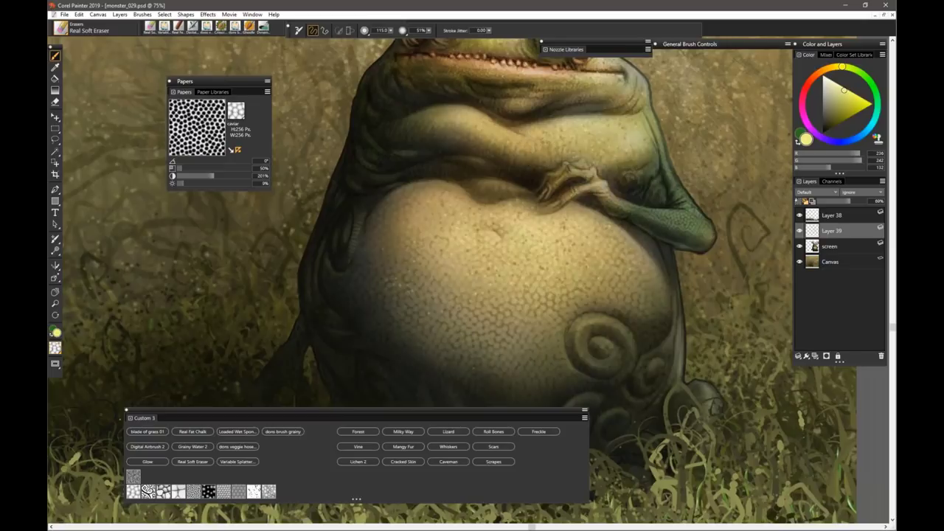
{"action": "left_click_drag", "start_coordinate": [624, 162], "coordinate": [592, 237]}
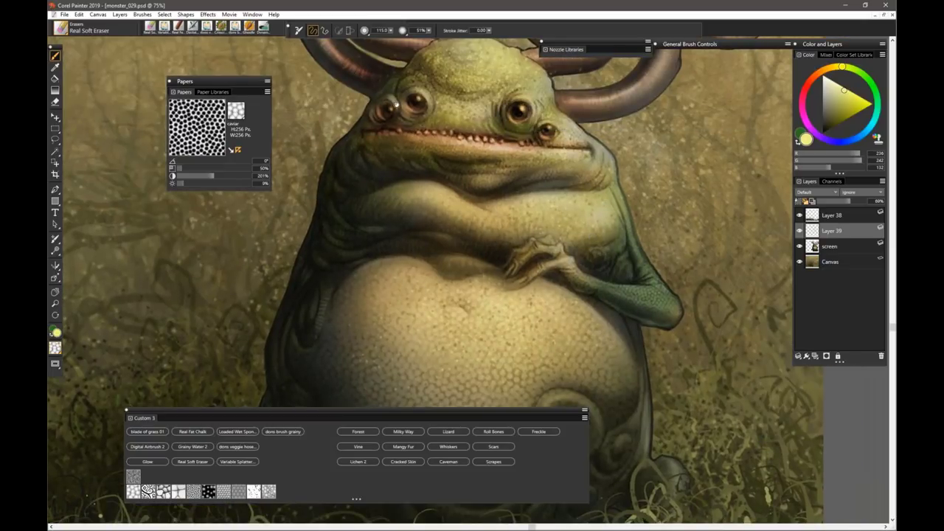
{"action": "left_click_drag", "start_coordinate": [374, 143], "coordinate": [391, 225]}
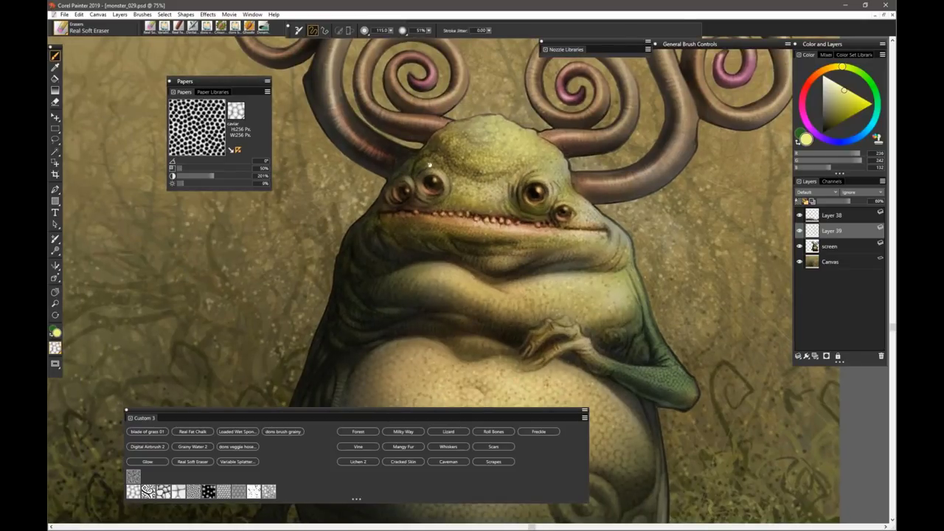
{"action": "scroll", "coordinate": [437, 213], "scroll_direction": "down", "scroll_amount": 3}
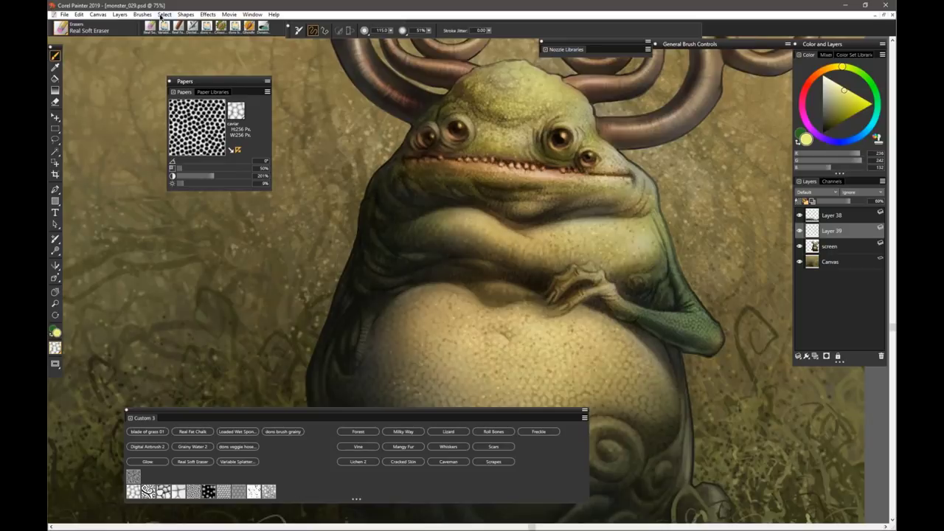
- Restore the previous selection along the monster's outline and deselect it again
{"action": "left_click", "coordinate": [164, 14]}
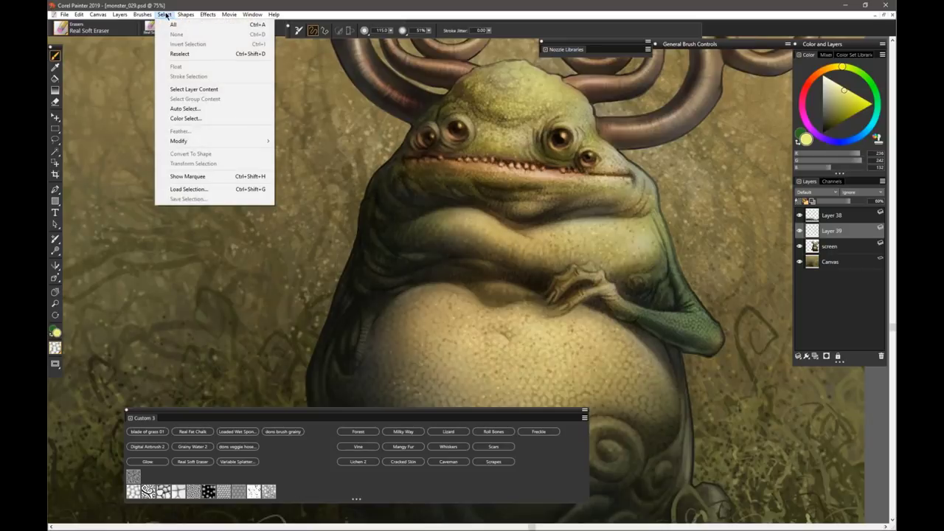
{"action": "left_click", "coordinate": [184, 54]}
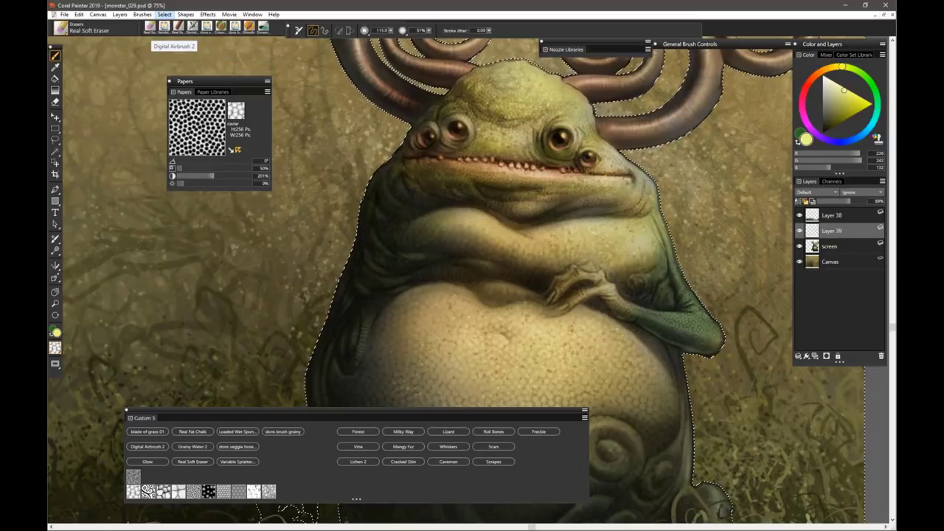
{"action": "key", "text": "ctrl+minus"}
{"action": "key", "text": "ctrl+minus"}
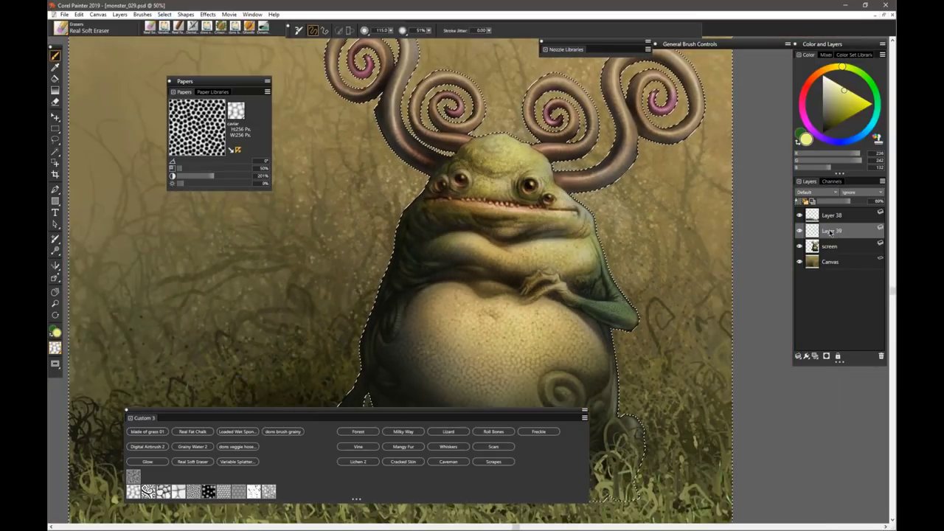
{"action": "key", "text": "ctrl+d"}
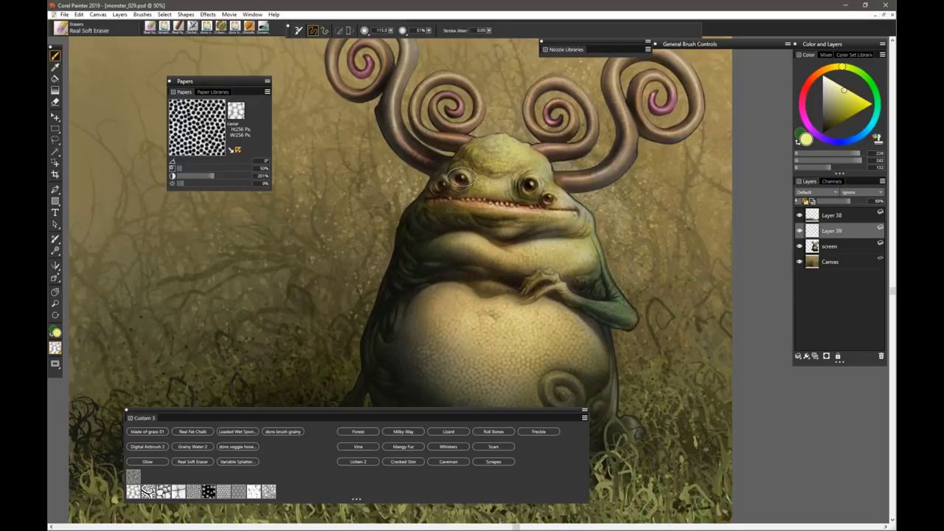
- Collapse Layer 39 and the screen layer into one layer and save the painting as a new iteration
{"action": "left_click", "coordinate": [834, 251], "text": "shift"}
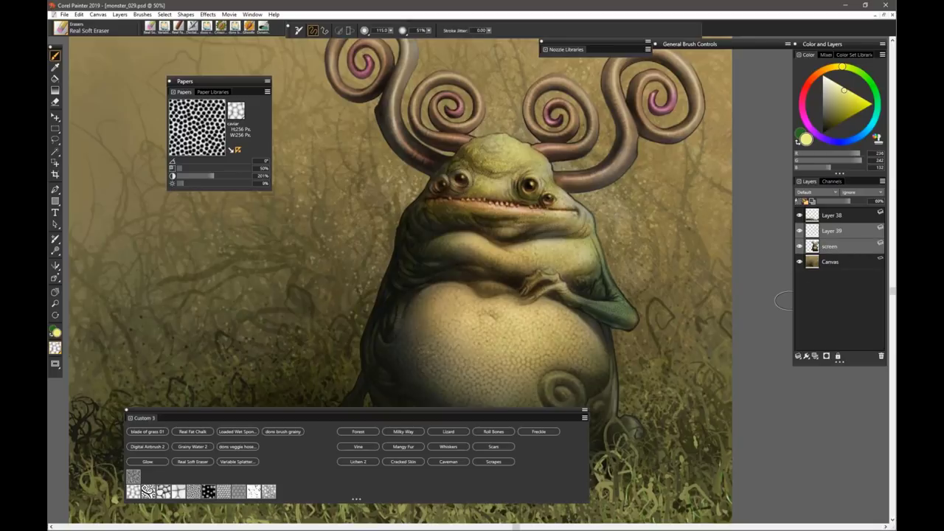
{"action": "left_click", "coordinate": [796, 356]}
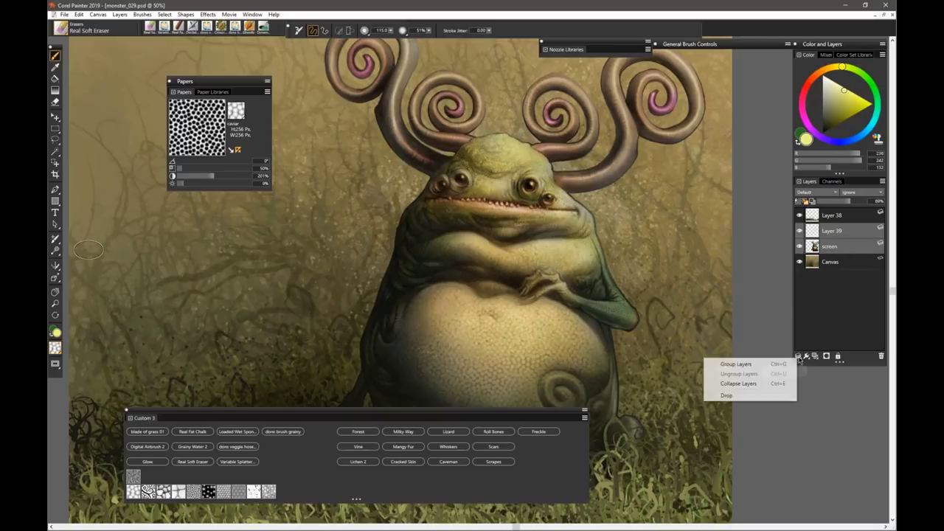
{"action": "left_click", "coordinate": [743, 386]}
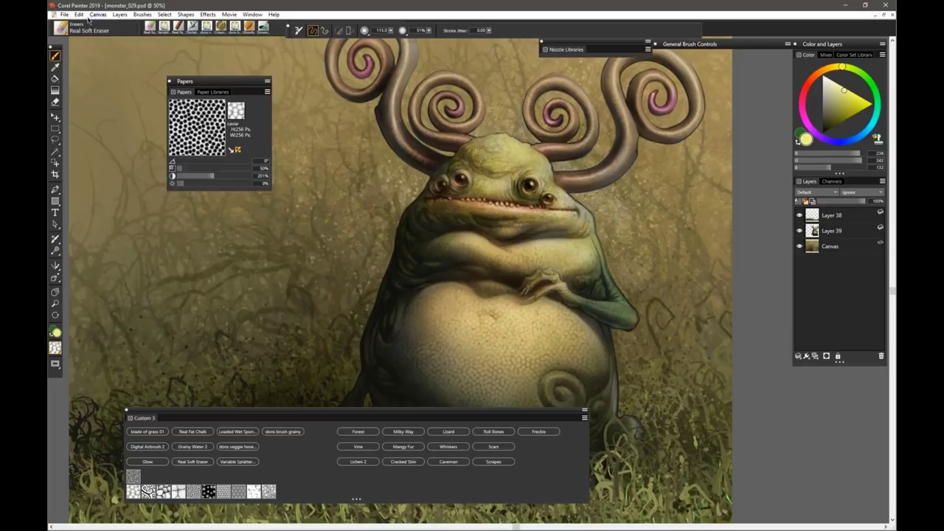
{"action": "left_click", "coordinate": [64, 15]}
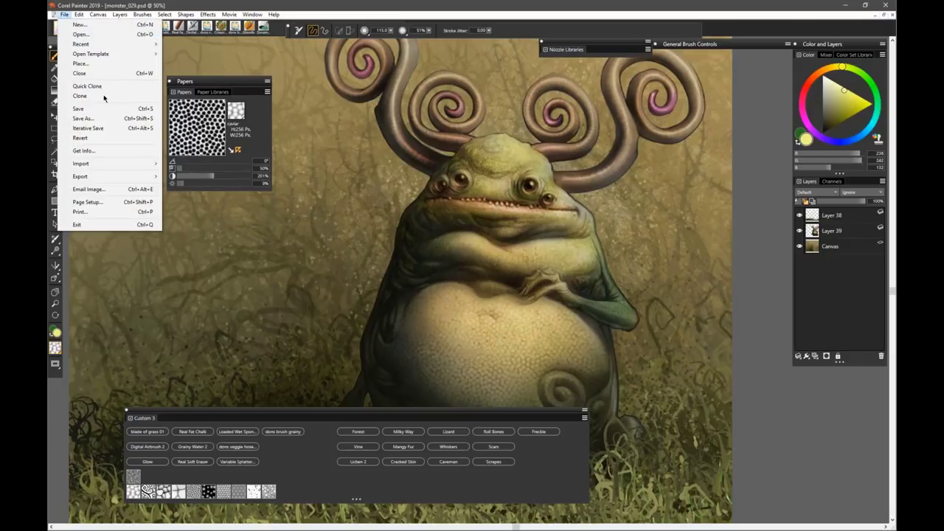
{"action": "left_click", "coordinate": [101, 129]}
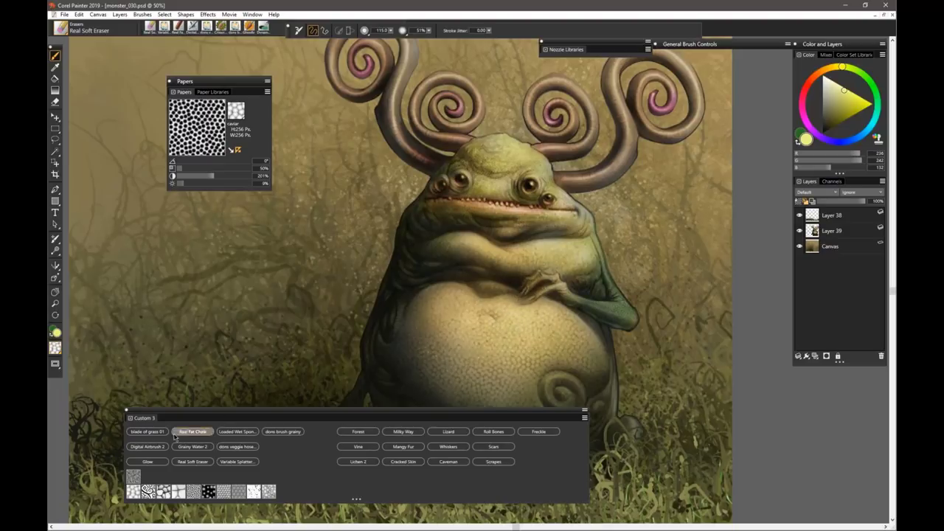
- Paint blue reflections into the monster's eyes on Layer 39 with the Glow brush, using a dark blue and a lighter blue
{"action": "left_click", "coordinate": [148, 461]}
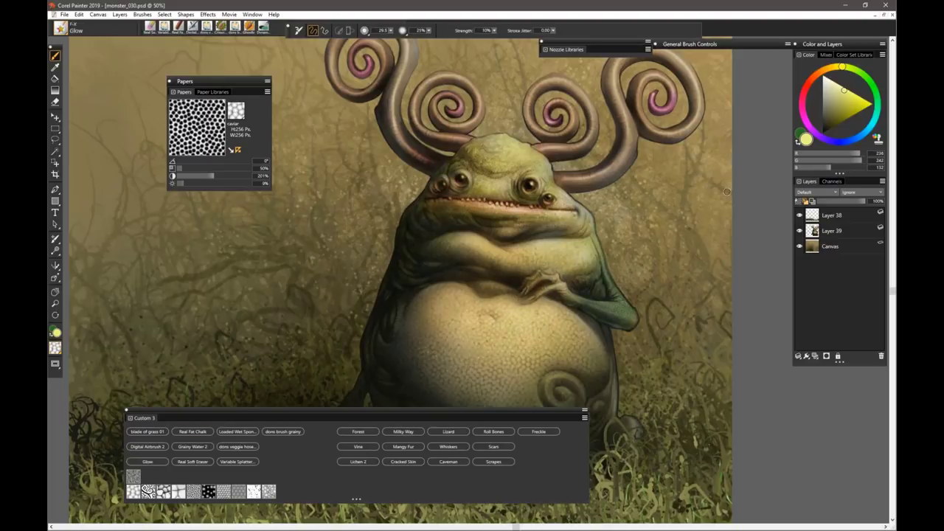
{"action": "left_click", "coordinate": [852, 142]}
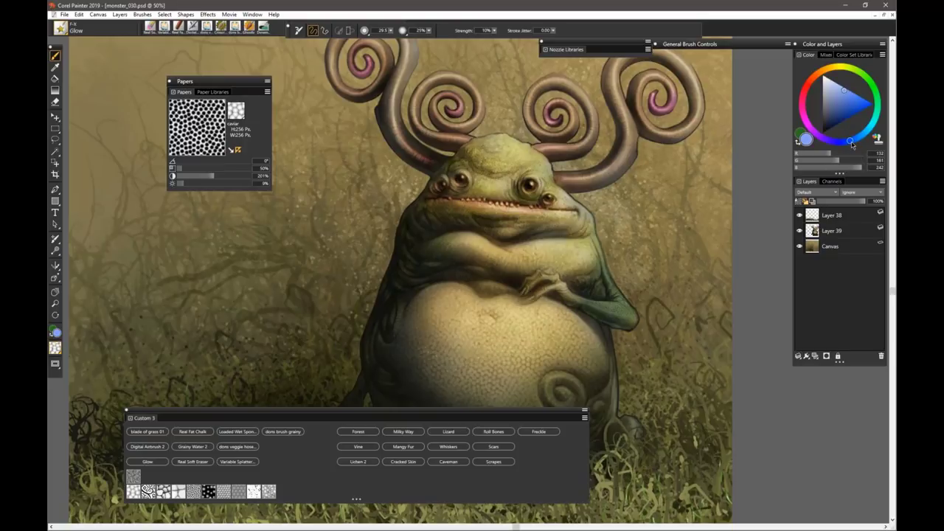
{"action": "left_click_drag", "start_coordinate": [843, 122], "coordinate": [837, 116]}
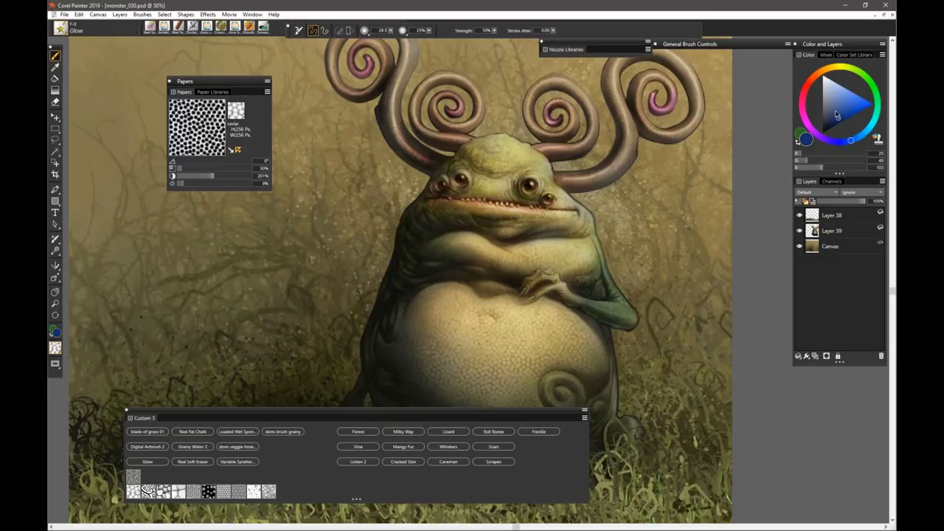
{"action": "key", "text": "ctrl+plus"}
{"action": "key", "text": "ctrl+plus"}
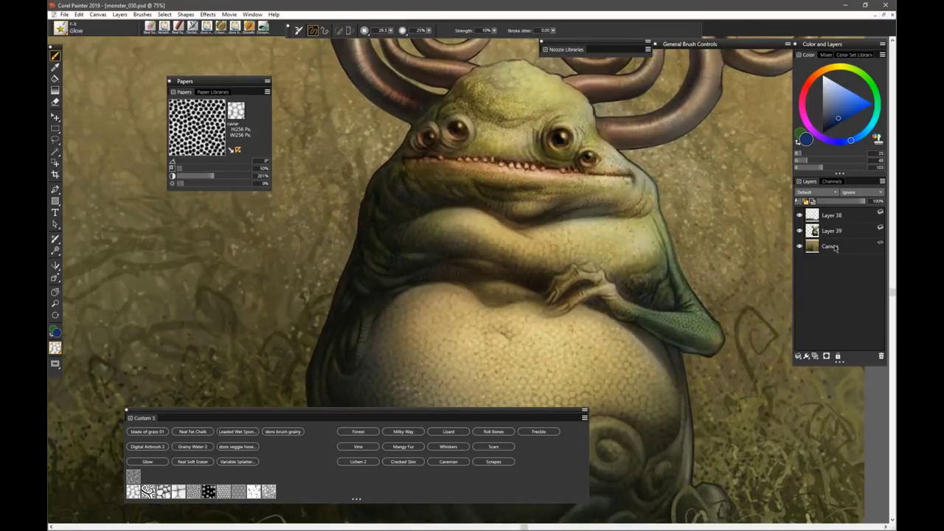
{"action": "left_click", "coordinate": [838, 233]}
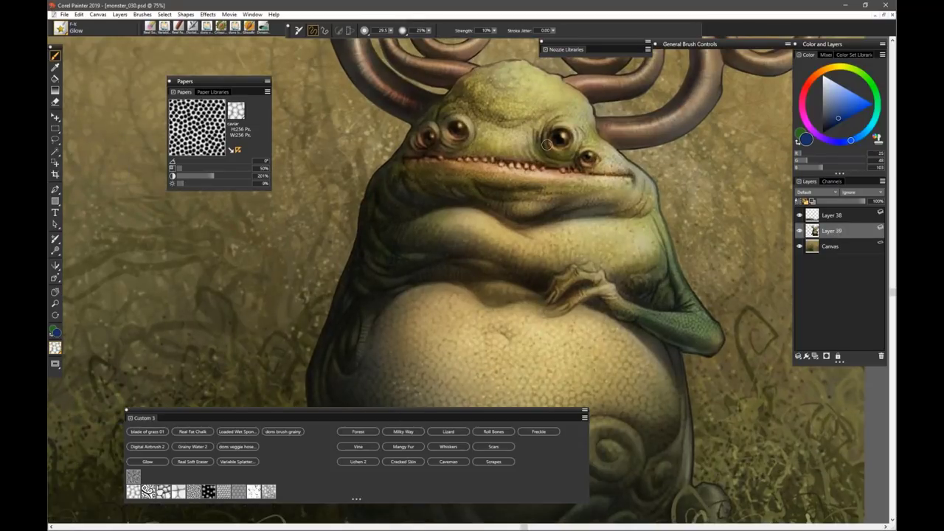
{"action": "left_click_drag", "start_coordinate": [562, 135], "coordinate": [566, 139]}
{"action": "left_click_drag", "start_coordinate": [459, 126], "coordinate": [458, 129]}
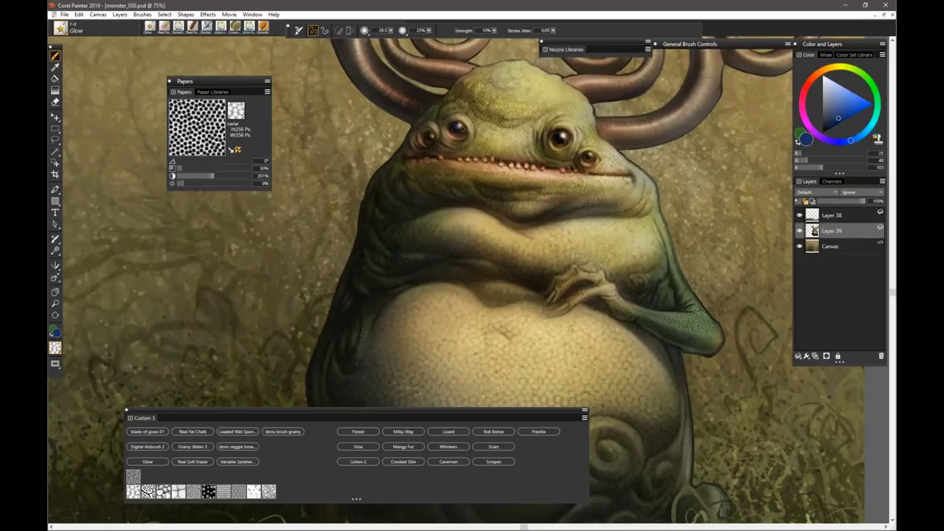
{"action": "left_click", "coordinate": [458, 126]}
{"action": "left_click_drag", "start_coordinate": [590, 156], "coordinate": [589, 158]}
{"action": "left_click_drag", "start_coordinate": [841, 111], "coordinate": [833, 101]}
{"action": "left_click_drag", "start_coordinate": [512, 132], "coordinate": [527, 132]}
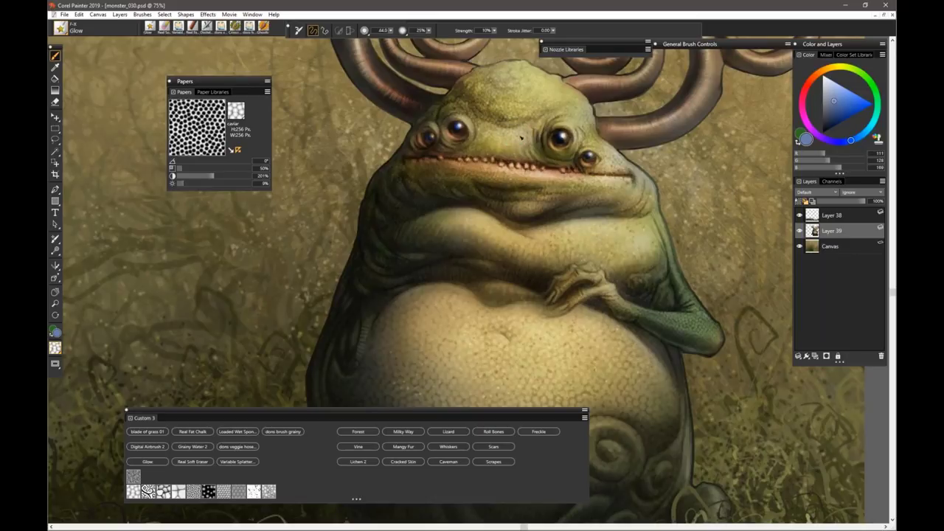
- Sample the pale yellow from the monster's forehead and brush Glow highlights across the forehead at size 44
{"action": "left_click", "coordinate": [537, 79], "text": "alt"}
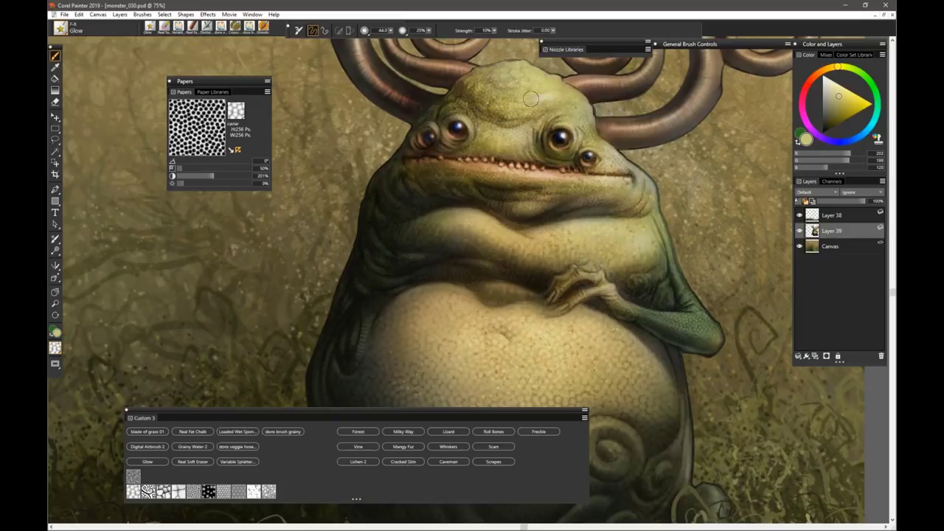
{"action": "left_click_drag", "start_coordinate": [512, 94], "coordinate": [506, 92]}
{"action": "mouse_move", "coordinate": [520, 92]}
{"action": "left_mouse_down"}
{"action": "mouse_move", "coordinate": [504, 88]}
{"action": "mouse_move", "coordinate": [543, 93]}
{"action": "left_mouse_up"}
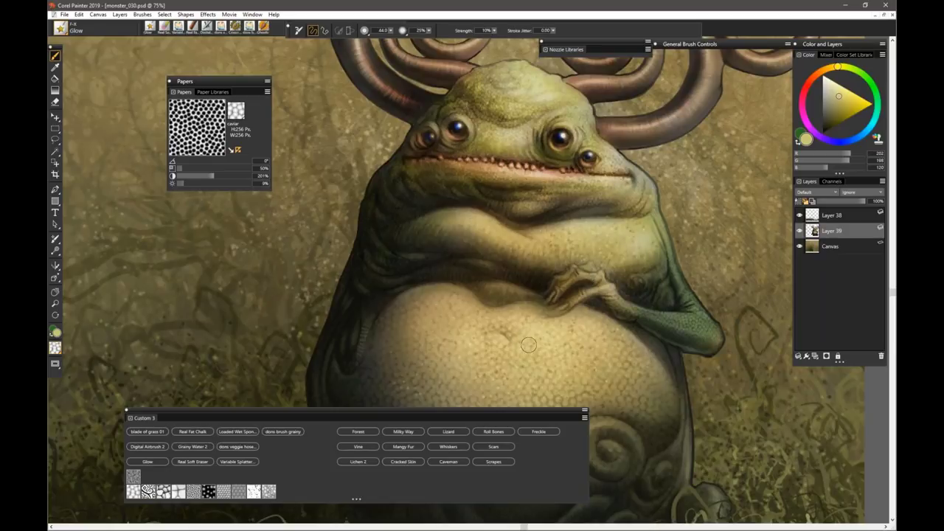
- Brush a broad Glow highlight over the middle of the belly with an enlarged brush and undo the last stroke
{"action": "left_click_drag", "start_coordinate": [537, 336], "coordinate": [483, 169]}
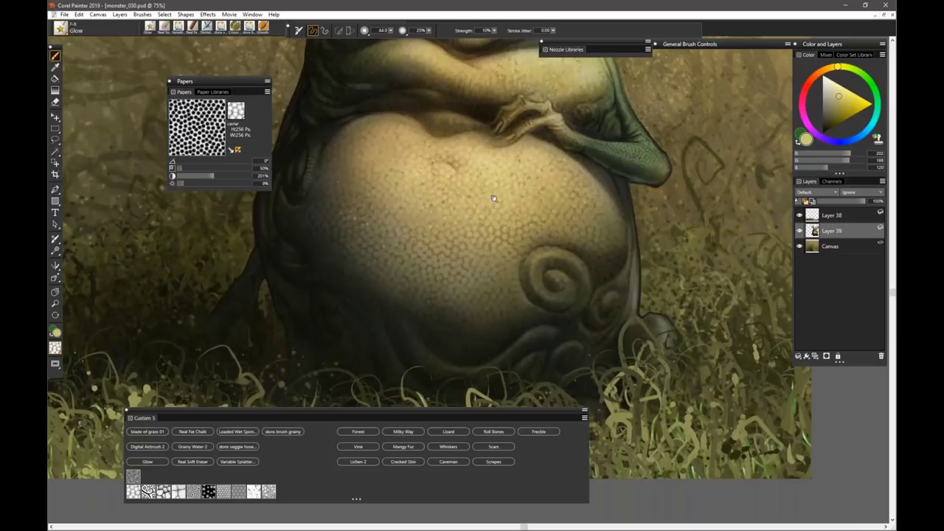
{"action": "left_click_drag", "start_coordinate": [496, 207], "coordinate": [440, 196]}
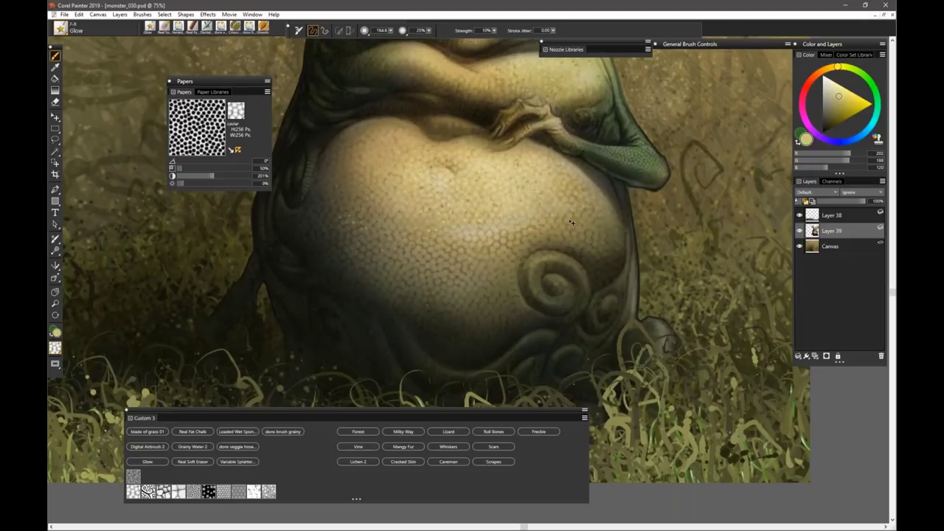
{"action": "key", "text": "ctrl+z"}
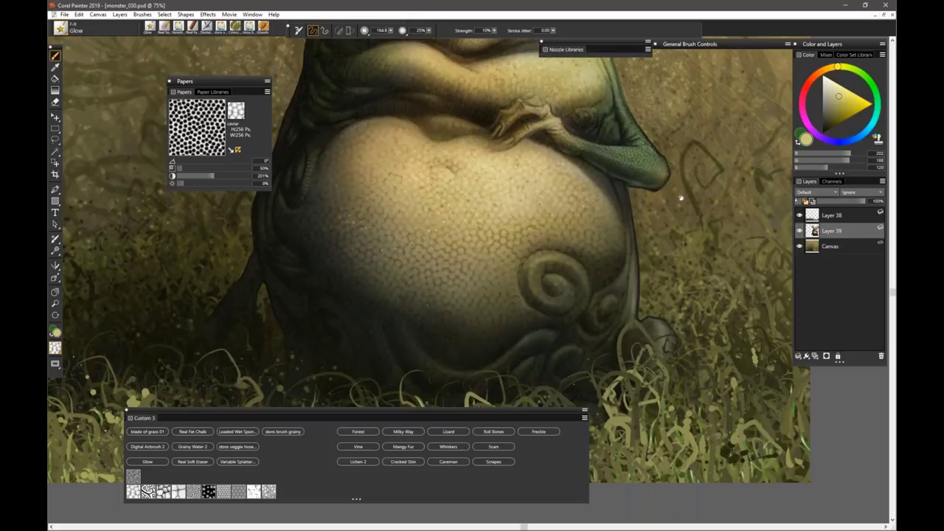
{"action": "left_click_drag", "start_coordinate": [595, 238], "coordinate": [582, 259]}
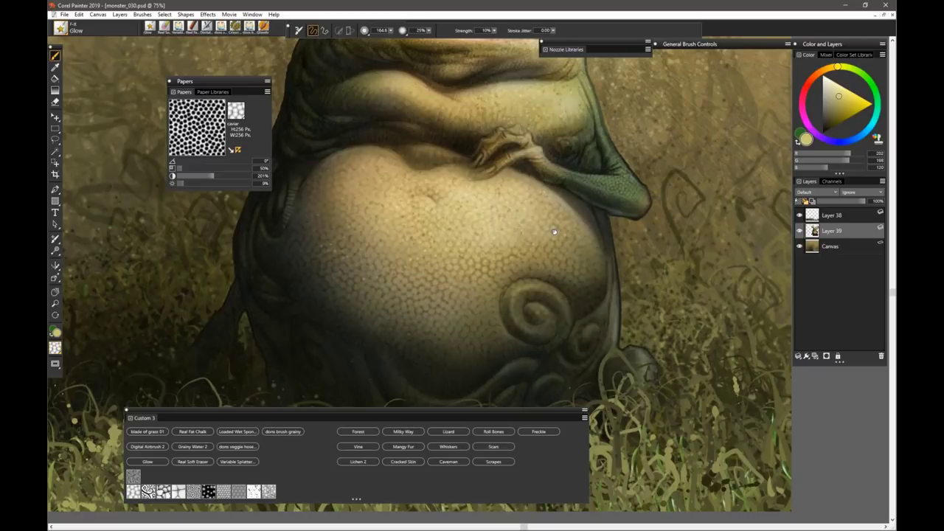
{"action": "left_click_drag", "start_coordinate": [554, 232], "coordinate": [515, 350]}
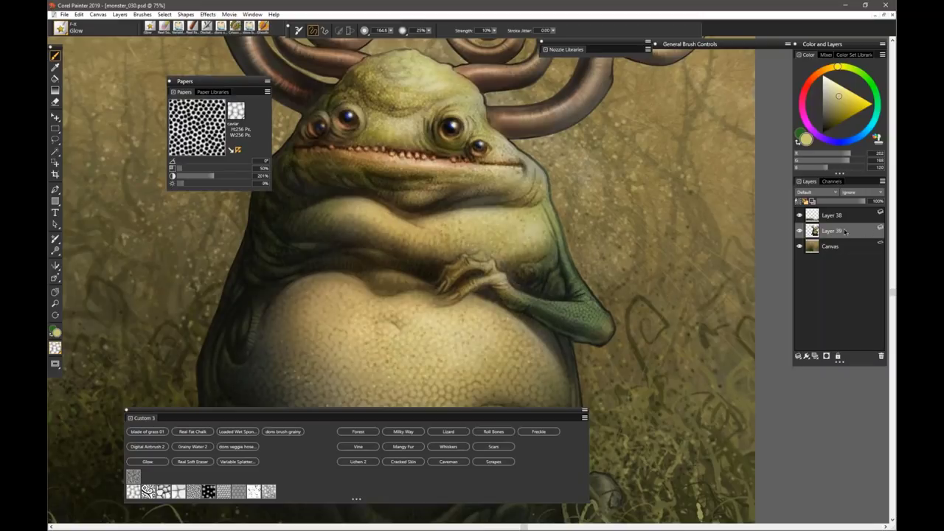
{"action": "left_click_drag", "start_coordinate": [462, 222], "coordinate": [518, 191]}
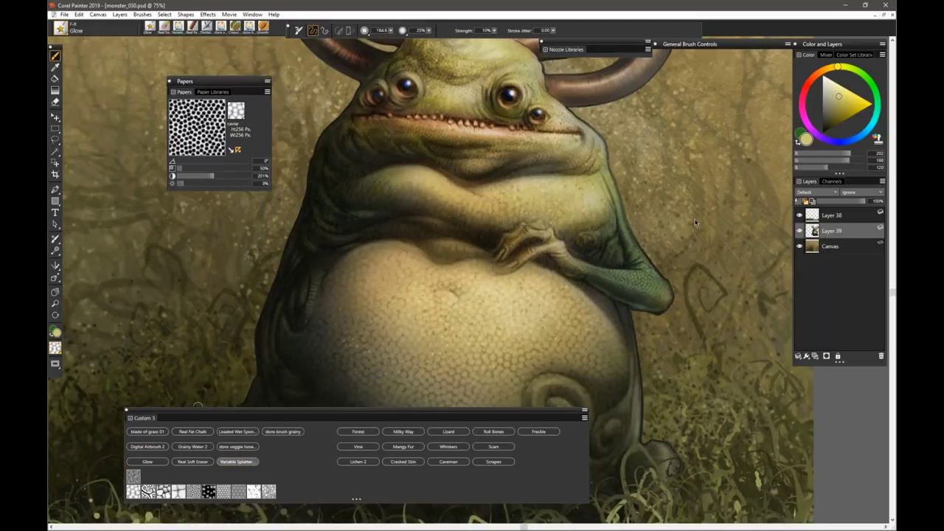
- Add a new layer above Layer 39, sample a dark brown from the horn's shadow and set the layer's composite method to Multiply
{"action": "left_click_drag", "start_coordinate": [680, 115], "coordinate": [526, 329]}
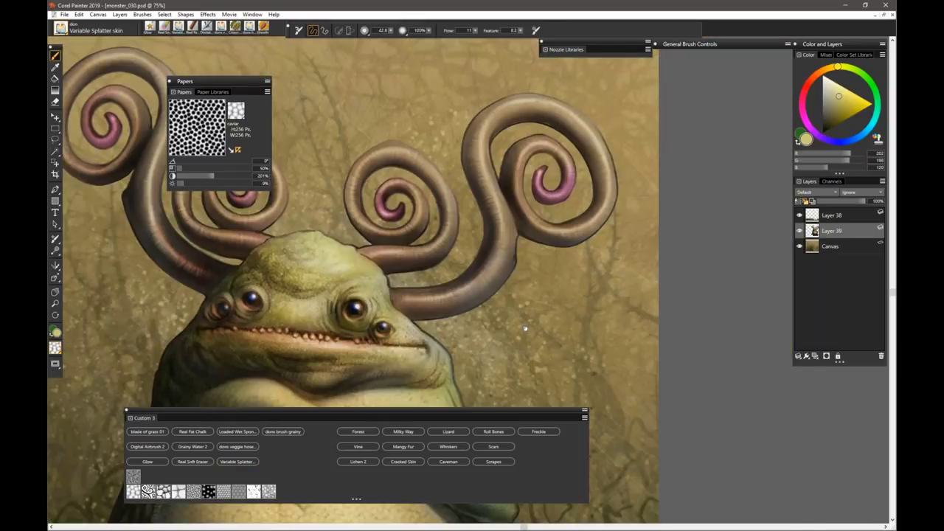
{"action": "left_click", "coordinate": [816, 357]}
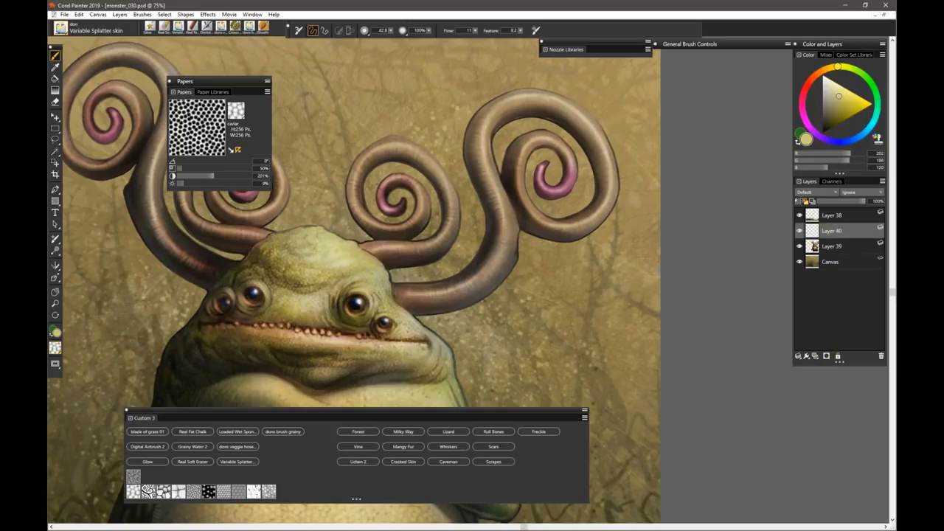
{"action": "left_click", "coordinate": [509, 168], "text": "alt"}
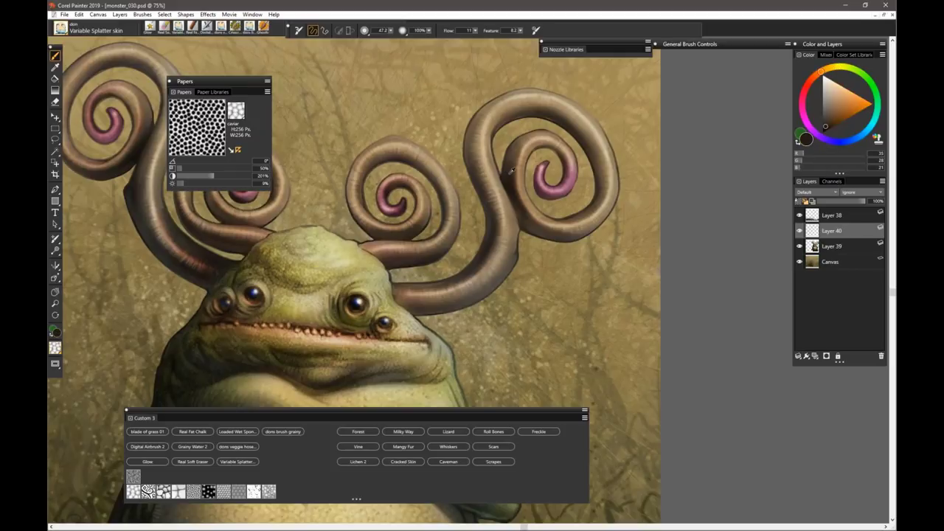
{"action": "left_click", "coordinate": [837, 194]}
{"action": "left_click", "coordinate": [812, 278]}
- Spatter dark spots over the curled tips of the two horns at the right of the head with Variable Splatter skin, reducing the brush to 28.3
{"action": "left_click_drag", "start_coordinate": [549, 150], "coordinate": [545, 193]}
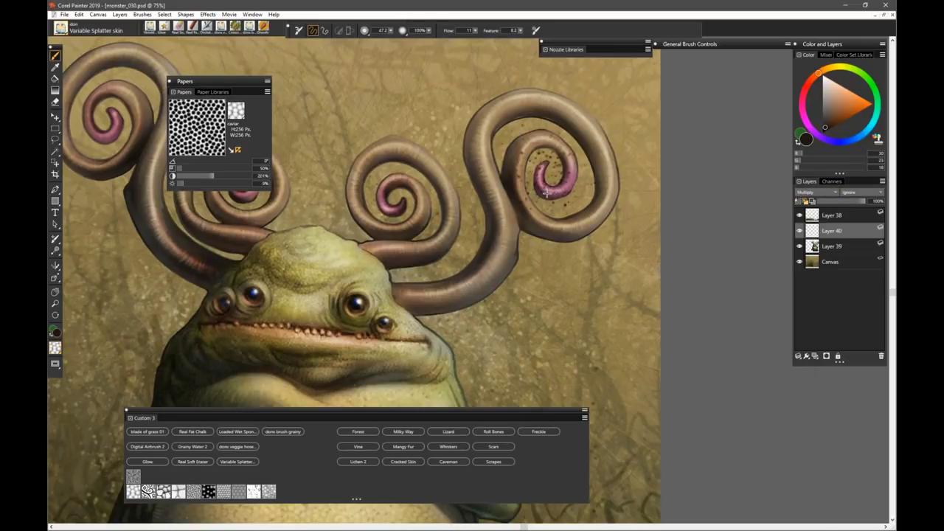
{"action": "key", "text": "bracketleft"}
{"action": "mouse_move", "coordinate": [548, 166]}
{"action": "left_mouse_down"}
{"action": "mouse_move", "coordinate": [562, 196]}
{"action": "mouse_move", "coordinate": [550, 191]}
{"action": "mouse_move", "coordinate": [561, 146]}
{"action": "left_mouse_up"}
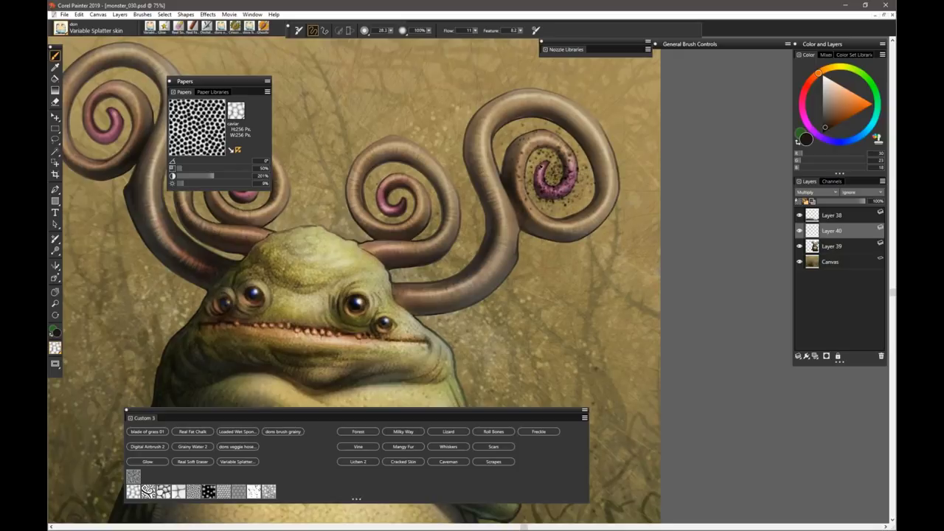
{"action": "left_click_drag", "start_coordinate": [542, 178], "coordinate": [537, 156]}
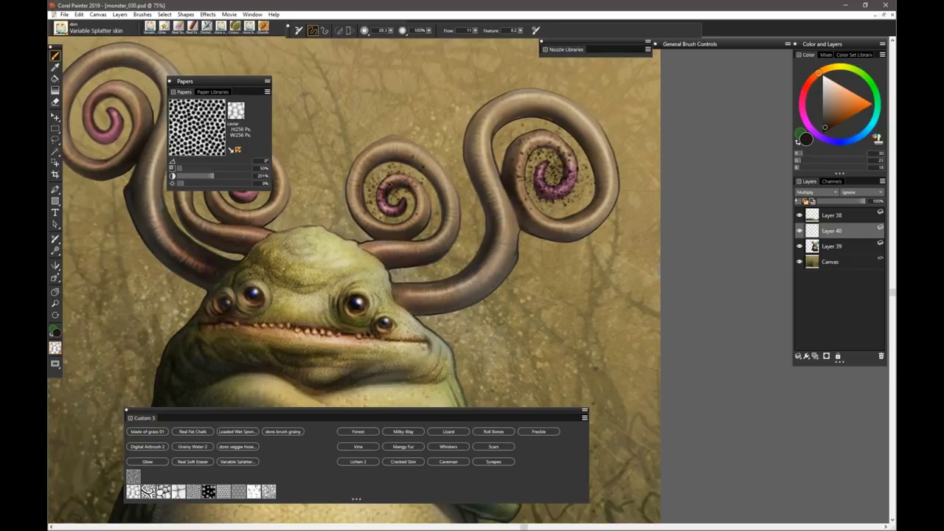
{"action": "mouse_move", "coordinate": [397, 180]}
{"action": "left_mouse_down"}
{"action": "mouse_move", "coordinate": [393, 213]}
{"action": "mouse_move", "coordinate": [402, 205]}
{"action": "left_mouse_up"}
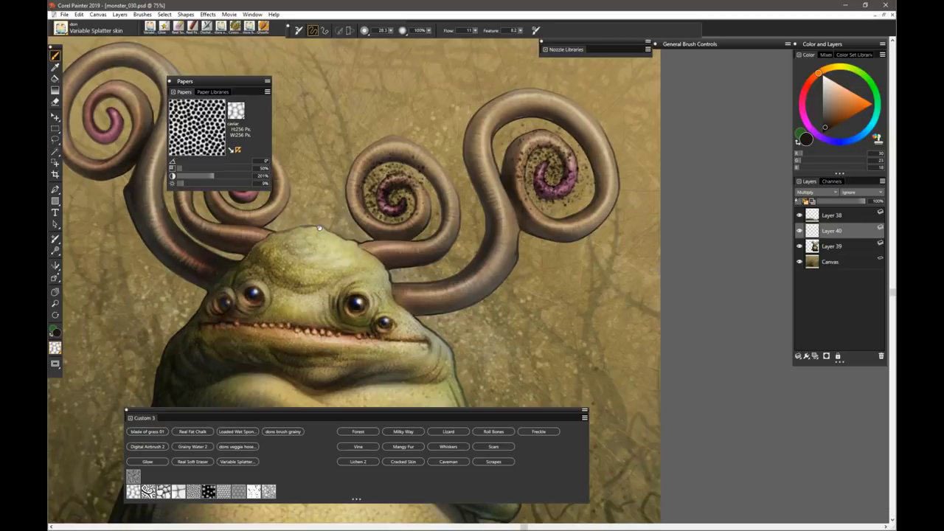
- Spatter the same dark spots over the curled tips of the two horns at the left of the head
{"action": "left_click_drag", "start_coordinate": [320, 229], "coordinate": [541, 229]}
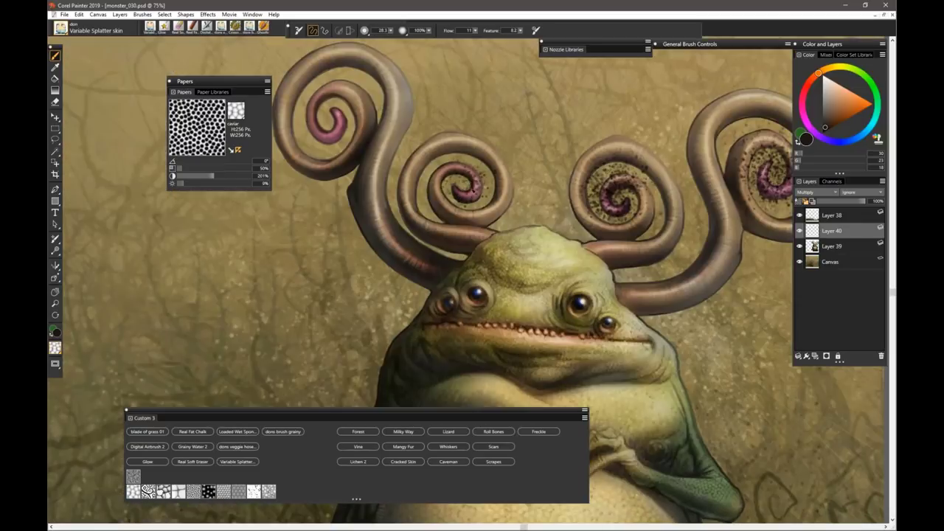
{"action": "left_click", "coordinate": [469, 164]}
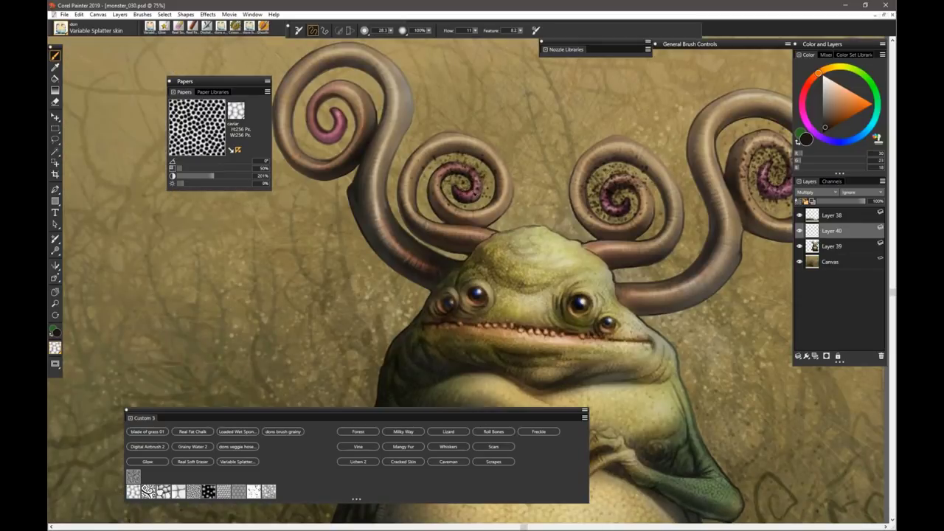
{"action": "mouse_move", "coordinate": [450, 185]}
{"action": "left_mouse_down"}
{"action": "mouse_move", "coordinate": [478, 187]}
{"action": "mouse_move", "coordinate": [469, 177]}
{"action": "left_mouse_up"}
{"action": "mouse_move", "coordinate": [342, 103]}
{"action": "left_mouse_down"}
{"action": "mouse_move", "coordinate": [329, 126]}
{"action": "mouse_move", "coordinate": [338, 128]}
{"action": "mouse_move", "coordinate": [316, 144]}
{"action": "left_mouse_up"}
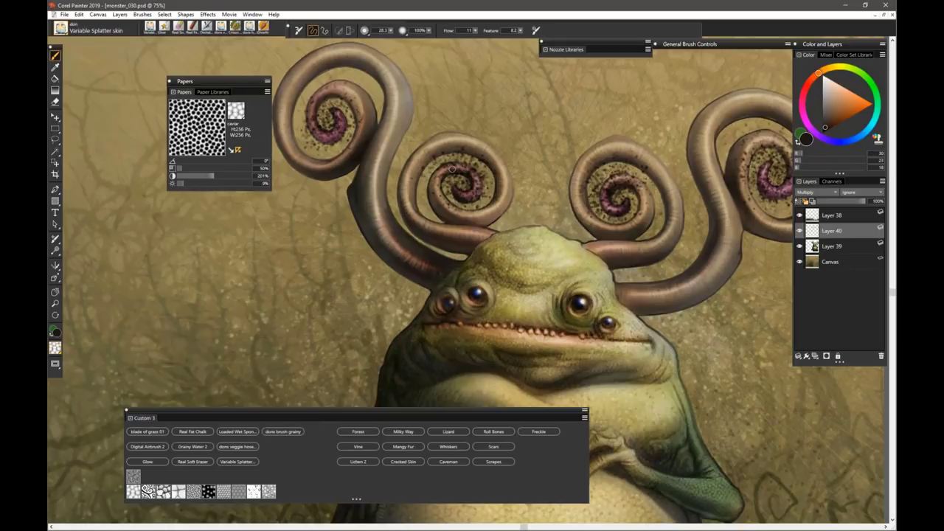
- Erase excess spots from the two left horns' spirals with Real Soft Eraser at a small brush size
{"action": "left_click", "coordinate": [189, 461]}
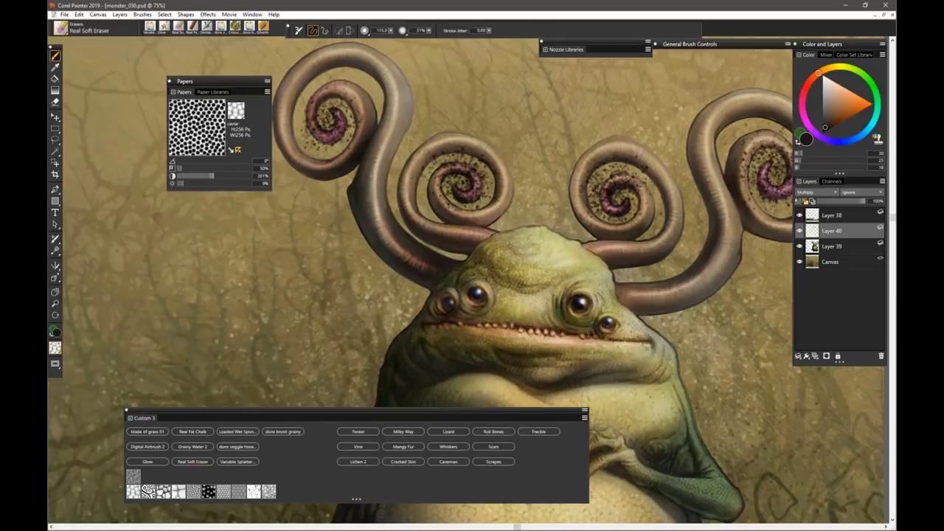
{"action": "key", "text": "ctrl+plus"}
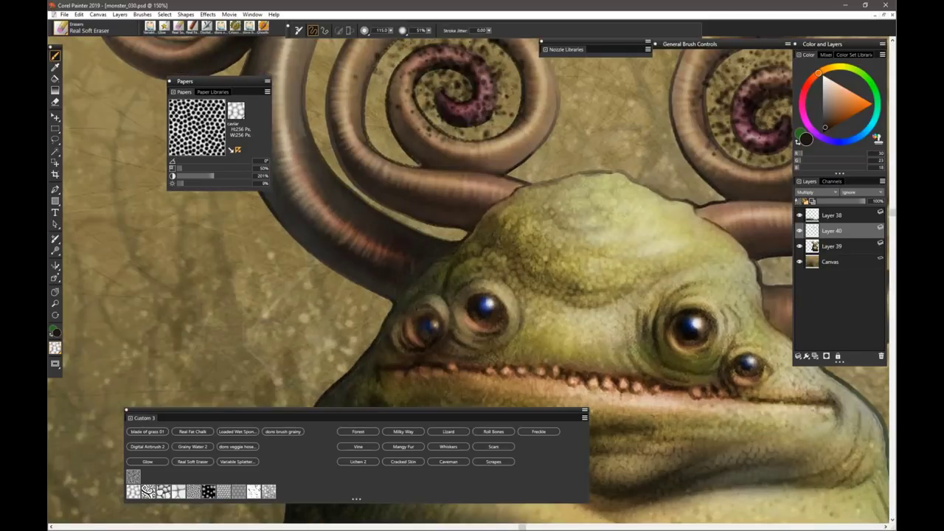
{"action": "key", "text": "ctrl+plus"}
{"action": "left_click_drag", "start_coordinate": [478, 346], "coordinate": [493, 344]}
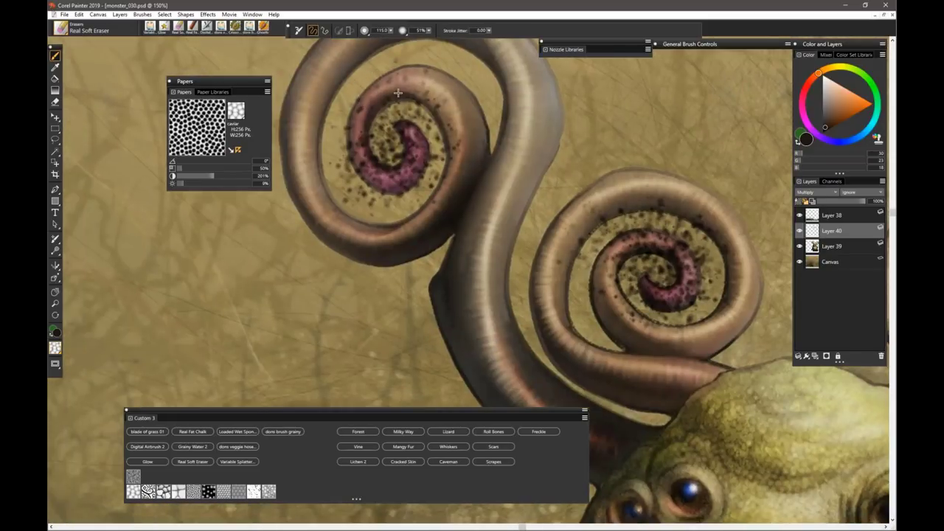
{"action": "mouse_move", "coordinate": [400, 93]}
{"action": "left_mouse_down"}
{"action": "mouse_move", "coordinate": [408, 103]}
{"action": "mouse_move", "coordinate": [400, 94]}
{"action": "left_mouse_up"}
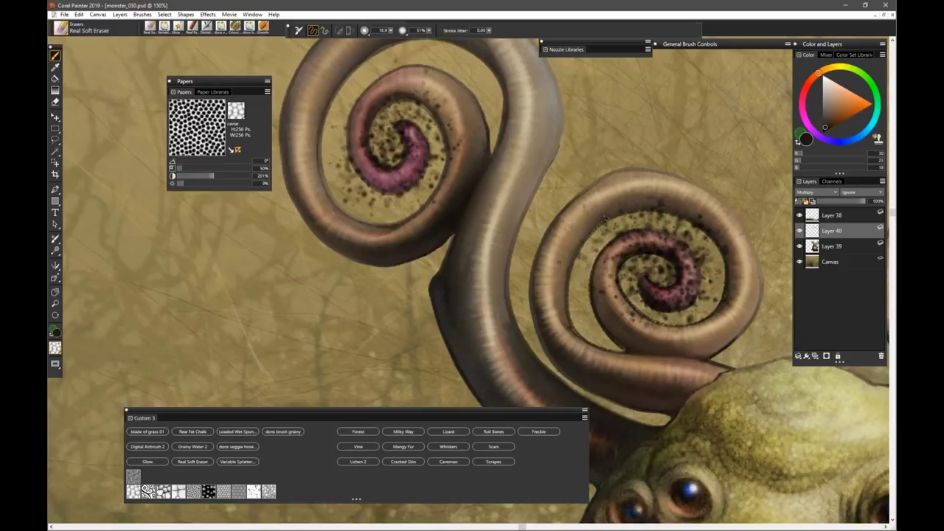
{"action": "left_click_drag", "start_coordinate": [603, 218], "coordinate": [699, 213]}
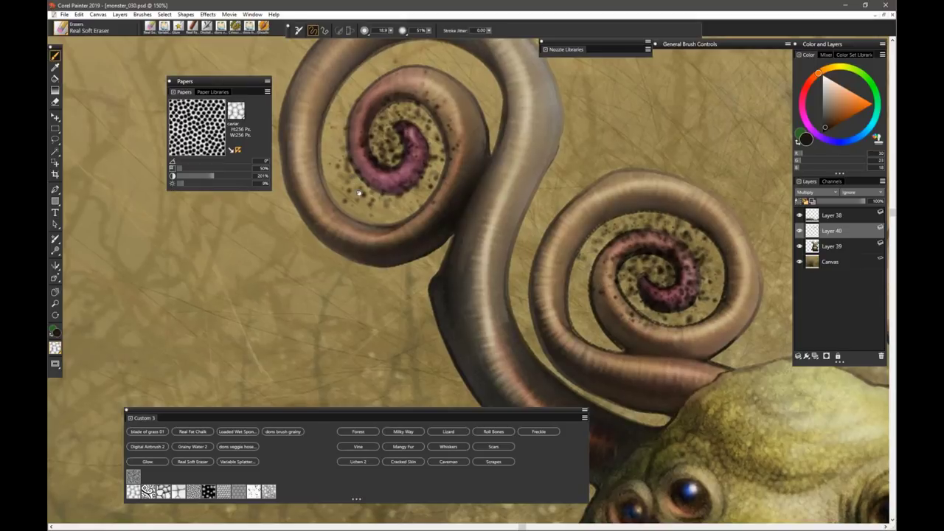
{"action": "left_click_drag", "start_coordinate": [353, 167], "coordinate": [361, 238]}
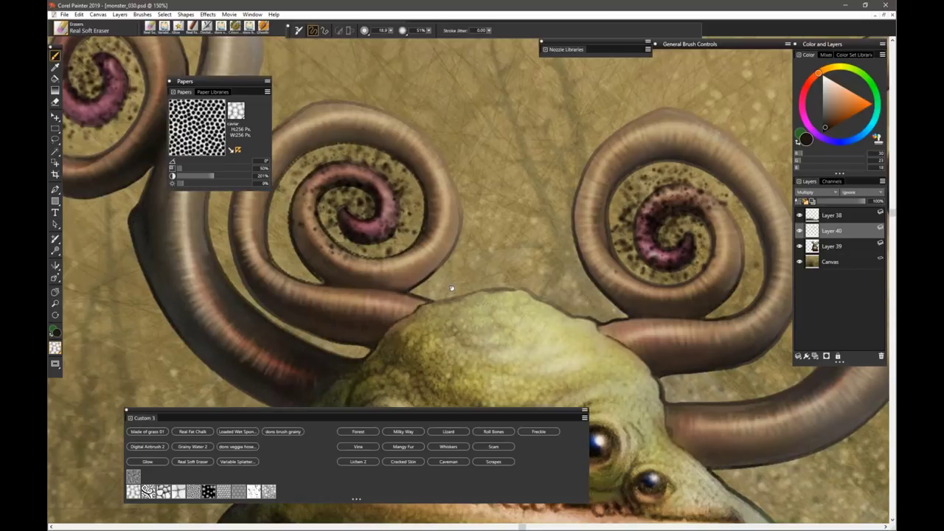
- Soften and erase excess spots around the curls of the right horns with Real Soft Eraser
{"action": "left_click_drag", "start_coordinate": [451, 288], "coordinate": [466, 286]}
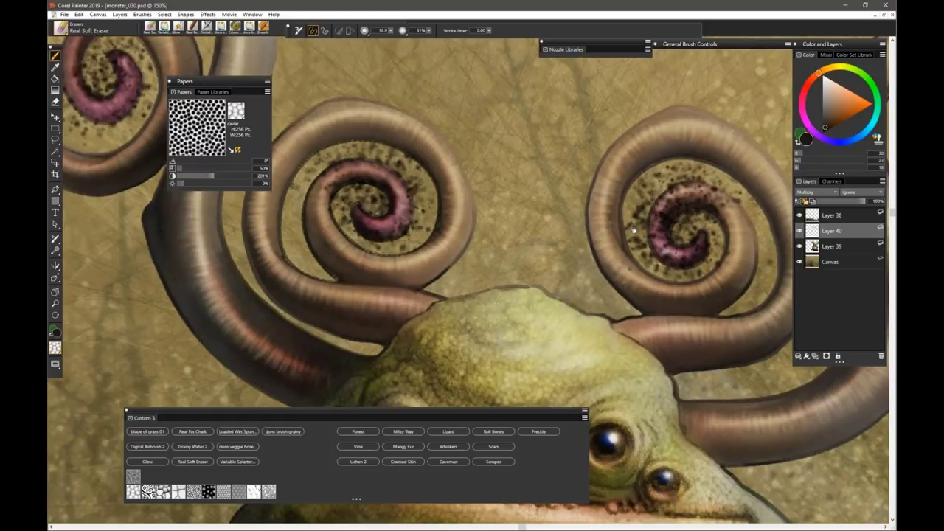
{"action": "mouse_move", "coordinate": [632, 230]}
{"action": "left_mouse_down"}
{"action": "mouse_move", "coordinate": [531, 226]}
{"action": "mouse_move", "coordinate": [439, 198]}
{"action": "left_mouse_up"}
{"action": "left_click_drag", "start_coordinate": [733, 209], "coordinate": [487, 273]}
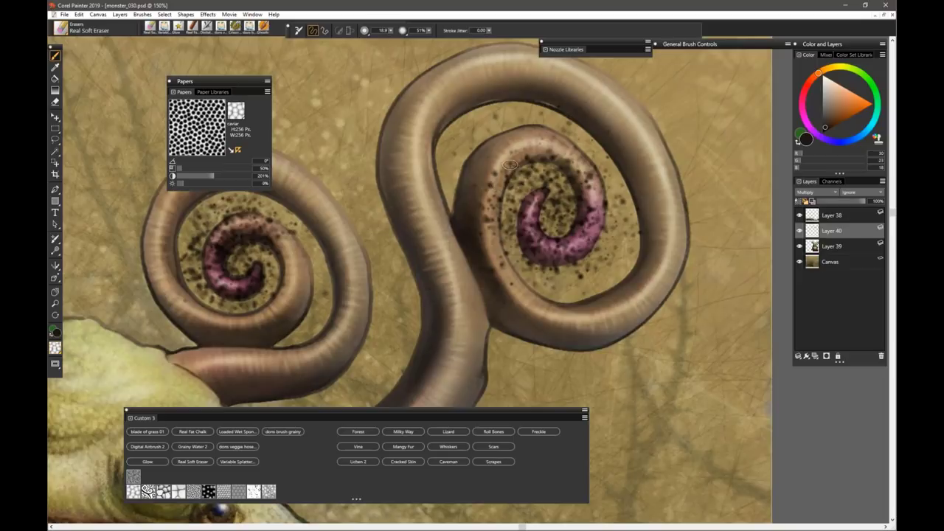
{"action": "left_click_drag", "start_coordinate": [499, 168], "coordinate": [507, 167]}
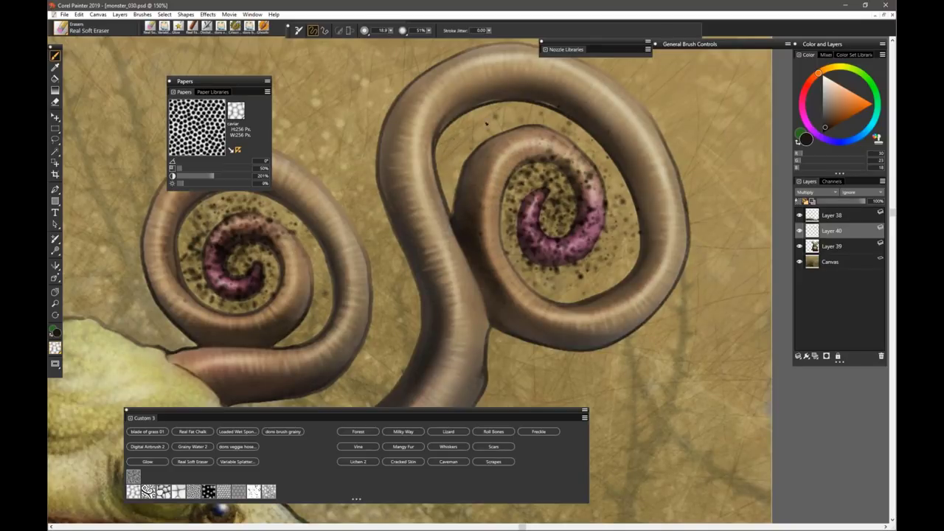
{"action": "mouse_move", "coordinate": [538, 236]}
{"action": "left_mouse_down"}
{"action": "mouse_move", "coordinate": [581, 239]}
{"action": "mouse_move", "coordinate": [602, 214]}
{"action": "mouse_move", "coordinate": [598, 198]}
{"action": "mouse_move", "coordinate": [584, 231]}
{"action": "mouse_move", "coordinate": [591, 193]}
{"action": "mouse_move", "coordinate": [525, 136]}
{"action": "mouse_move", "coordinate": [598, 183]}
{"action": "left_mouse_up"}
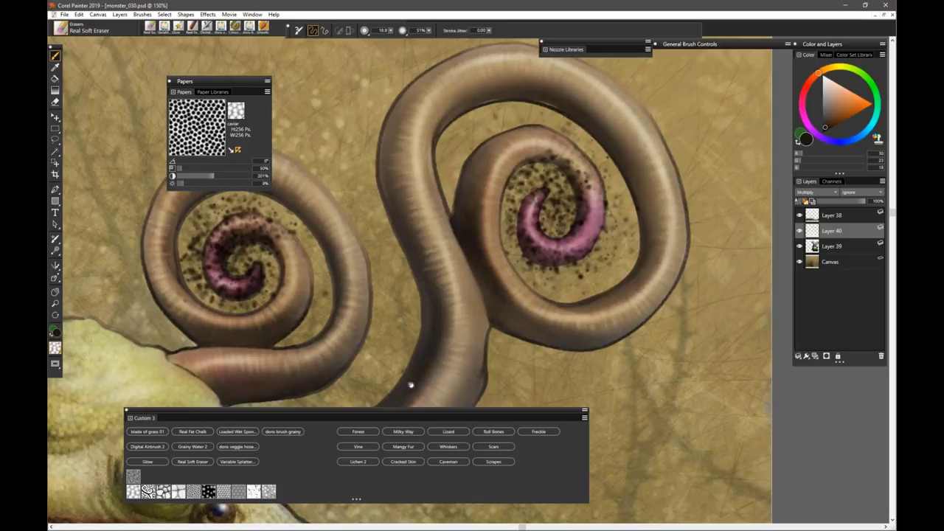
- Select the background around the monster, delete the spatter outside the horns from the Multiply layer and deselect
{"action": "left_click_drag", "start_coordinate": [413, 384], "coordinate": [491, 341]}
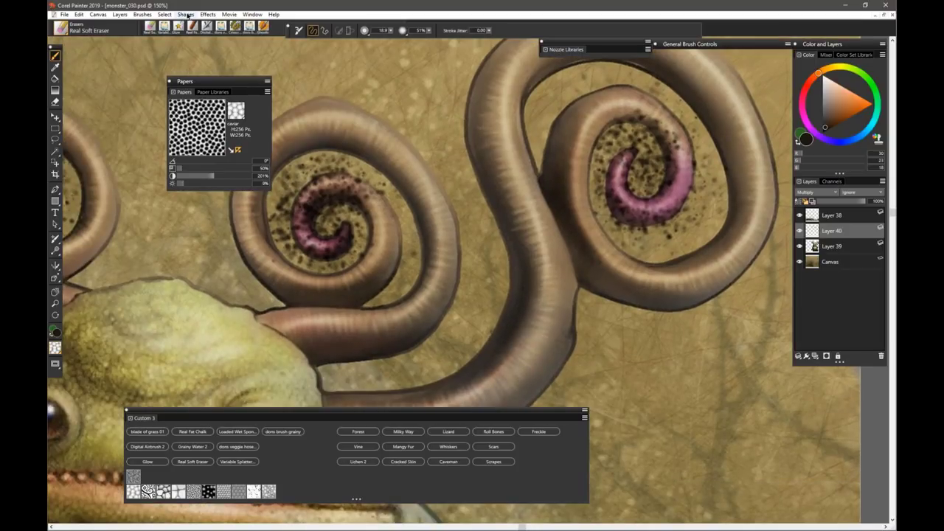
{"action": "left_click", "coordinate": [163, 15]}
{"action": "left_click", "coordinate": [190, 53]}
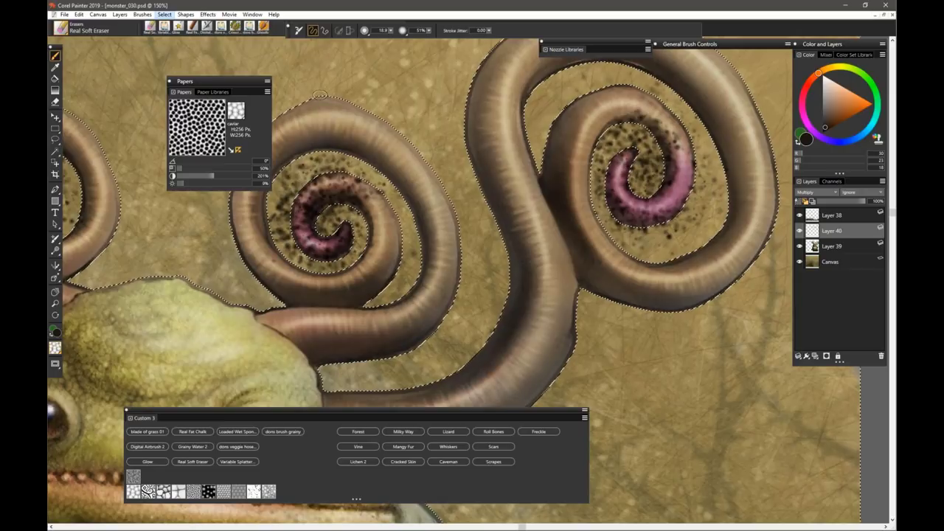
{"action": "key", "text": "Delete"}
{"action": "key", "text": "ctrl+d"}
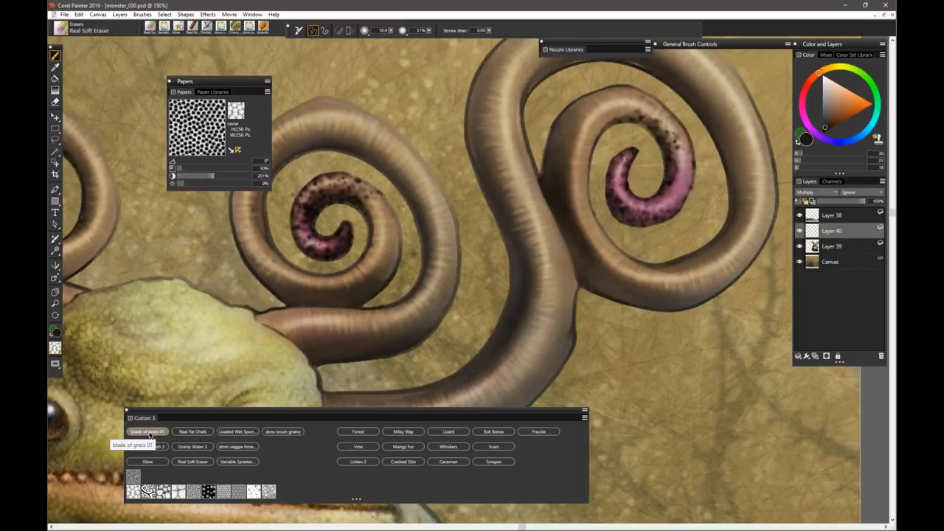
- Darken the curled tips of the two right horns using Digital Airbrush 2 at size 25.5
{"action": "left_click", "coordinate": [147, 447]}
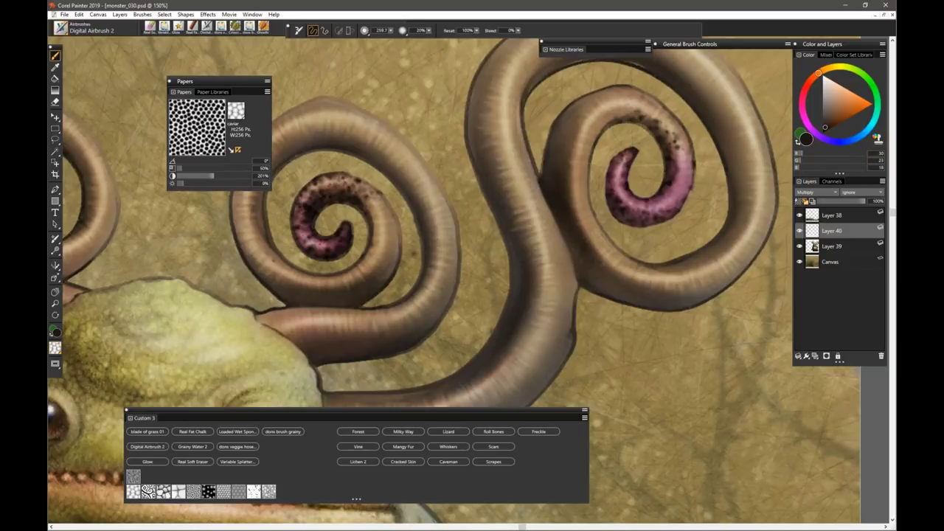
{"action": "left_click_drag", "start_coordinate": [445, 265], "coordinate": [489, 265]}
{"action": "mouse_move", "coordinate": [328, 243]}
{"action": "left_mouse_down"}
{"action": "mouse_move", "coordinate": [346, 236]}
{"action": "mouse_move", "coordinate": [317, 240]}
{"action": "mouse_move", "coordinate": [336, 246]}
{"action": "mouse_move", "coordinate": [298, 227]}
{"action": "mouse_move", "coordinate": [298, 214]}
{"action": "mouse_move", "coordinate": [344, 227]}
{"action": "left_mouse_up"}
{"action": "mouse_move", "coordinate": [664, 190]}
{"action": "left_mouse_down"}
{"action": "mouse_move", "coordinate": [616, 159]}
{"action": "mouse_move", "coordinate": [635, 173]}
{"action": "mouse_move", "coordinate": [623, 195]}
{"action": "mouse_move", "coordinate": [643, 214]}
{"action": "mouse_move", "coordinate": [651, 188]}
{"action": "mouse_move", "coordinate": [637, 188]}
{"action": "mouse_move", "coordinate": [668, 207]}
{"action": "left_mouse_up"}
- Choose a dark reddish brown and airbrush it over the curled tips of the two left horns
{"action": "left_click", "coordinate": [831, 125]}
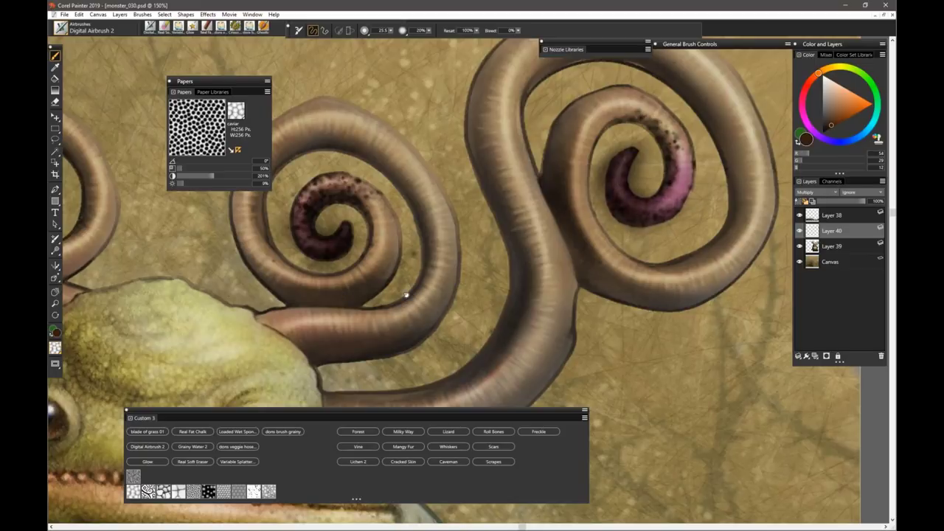
{"action": "left_click_drag", "start_coordinate": [406, 295], "coordinate": [752, 300]}
{"action": "left_click_drag", "start_coordinate": [354, 259], "coordinate": [438, 271]}
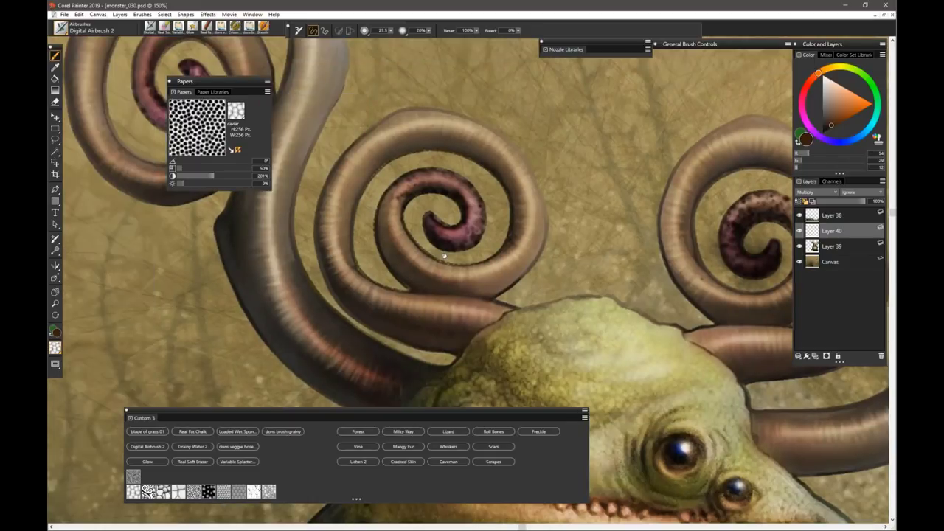
{"action": "mouse_move", "coordinate": [458, 239]}
{"action": "left_mouse_down"}
{"action": "mouse_move", "coordinate": [478, 203]}
{"action": "mouse_move", "coordinate": [444, 183]}
{"action": "mouse_move", "coordinate": [472, 224]}
{"action": "mouse_move", "coordinate": [458, 226]}
{"action": "mouse_move", "coordinate": [481, 242]}
{"action": "mouse_move", "coordinate": [487, 223]}
{"action": "left_mouse_up"}
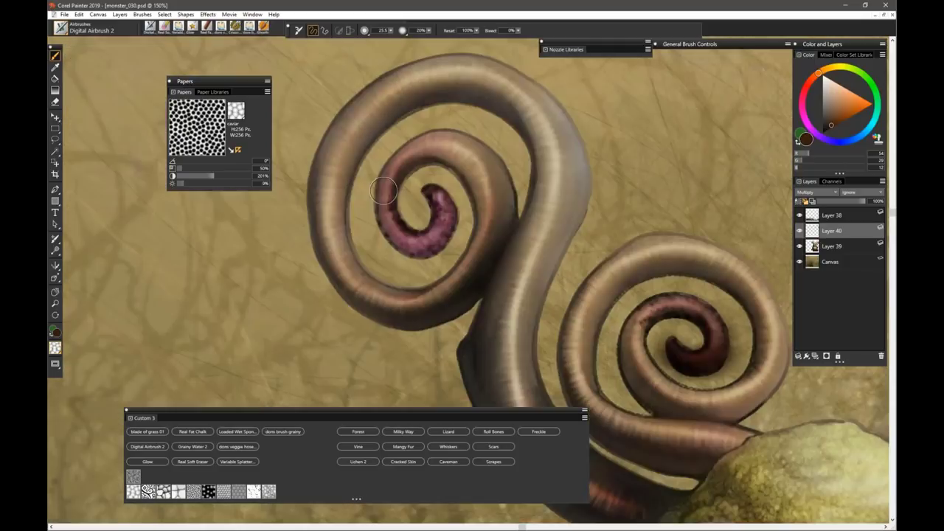
{"action": "mouse_move", "coordinate": [383, 191]}
{"action": "left_mouse_down"}
{"action": "mouse_move", "coordinate": [434, 198]}
{"action": "mouse_move", "coordinate": [437, 217]}
{"action": "mouse_move", "coordinate": [375, 237]}
{"action": "mouse_move", "coordinate": [377, 226]}
{"action": "mouse_move", "coordinate": [434, 203]}
{"action": "mouse_move", "coordinate": [454, 225]}
{"action": "left_mouse_up"}
- Select the background around the monster again and hide the selection marquee
{"action": "scroll", "coordinate": [640, 301], "scroll_direction": "down", "scroll_amount": 4}
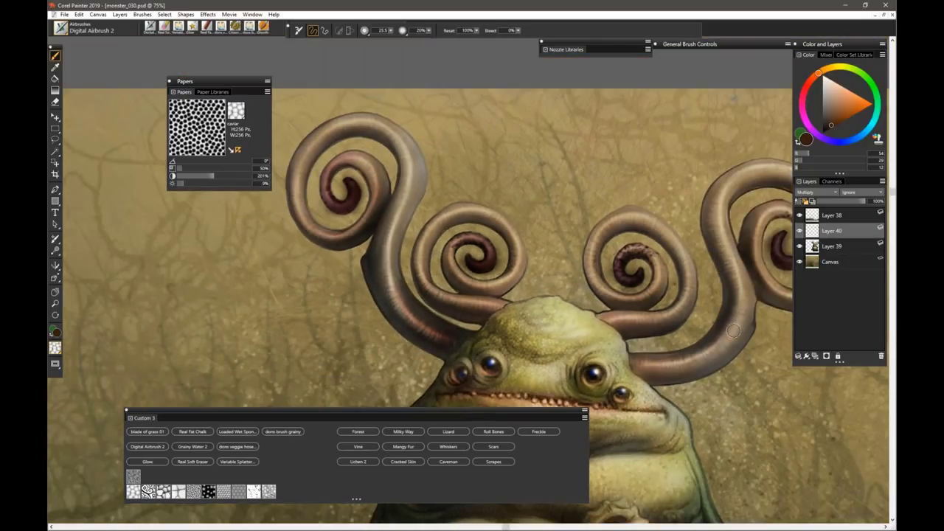
{"action": "left_click_drag", "start_coordinate": [524, 288], "coordinate": [440, 242]}
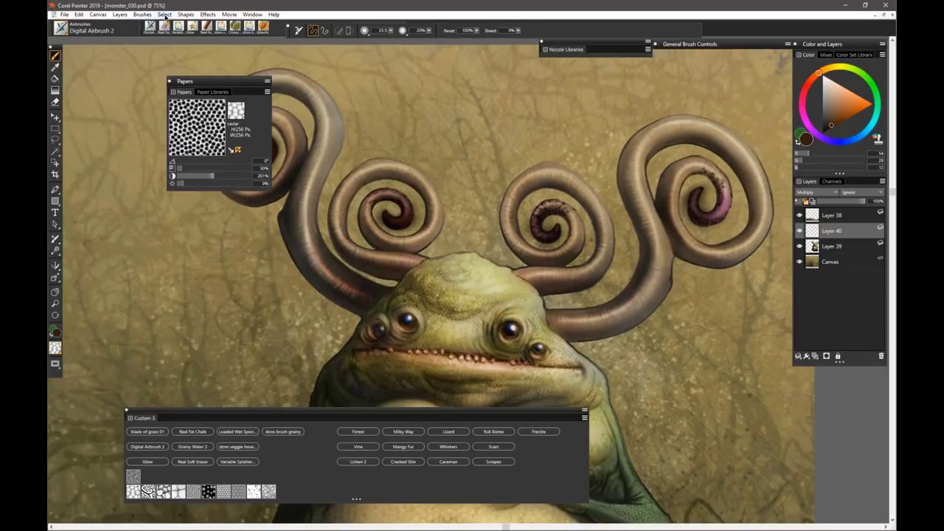
{"action": "left_click", "coordinate": [164, 14]}
{"action": "left_click", "coordinate": [181, 55]}
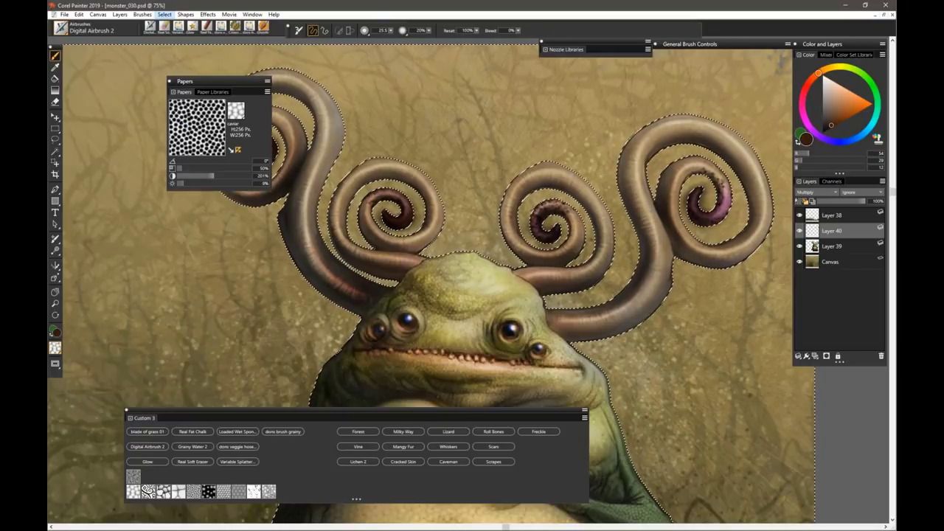
{"action": "key", "text": "ctrl+shift+h"}
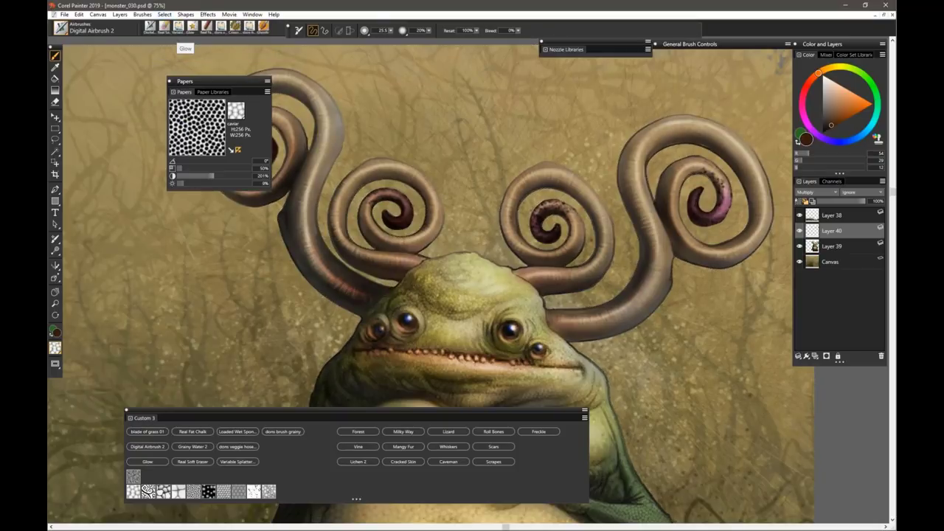
- Paint reddish glow highlights on the curled tips of the two right horns with the Glow brush at size 33.1, ready Real Soft Eraser
{"action": "key", "text": "ctrl+plus"}
{"action": "key", "text": "ctrl+plus"}
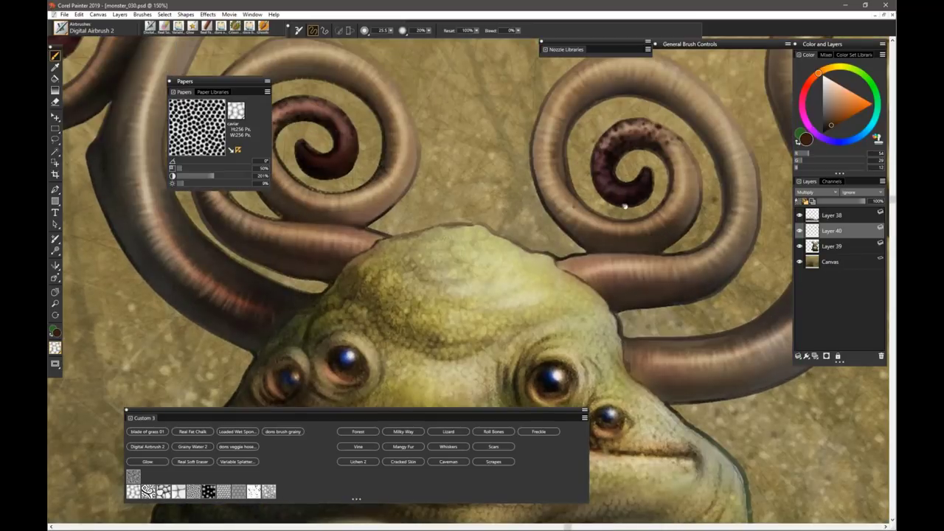
{"action": "mouse_move", "coordinate": [624, 206]}
{"action": "left_mouse_down"}
{"action": "mouse_move", "coordinate": [180, 300]}
{"action": "mouse_move", "coordinate": [341, 265]}
{"action": "left_mouse_up"}
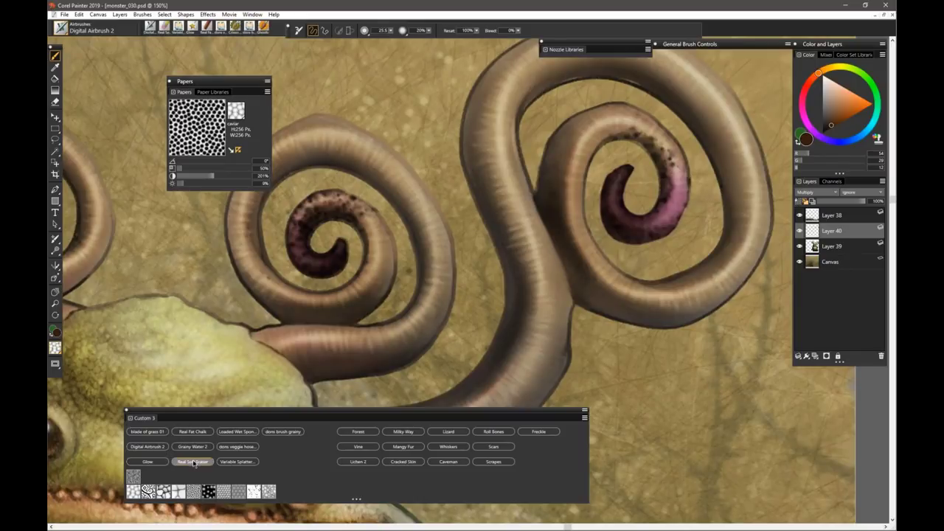
{"action": "left_click", "coordinate": [153, 463]}
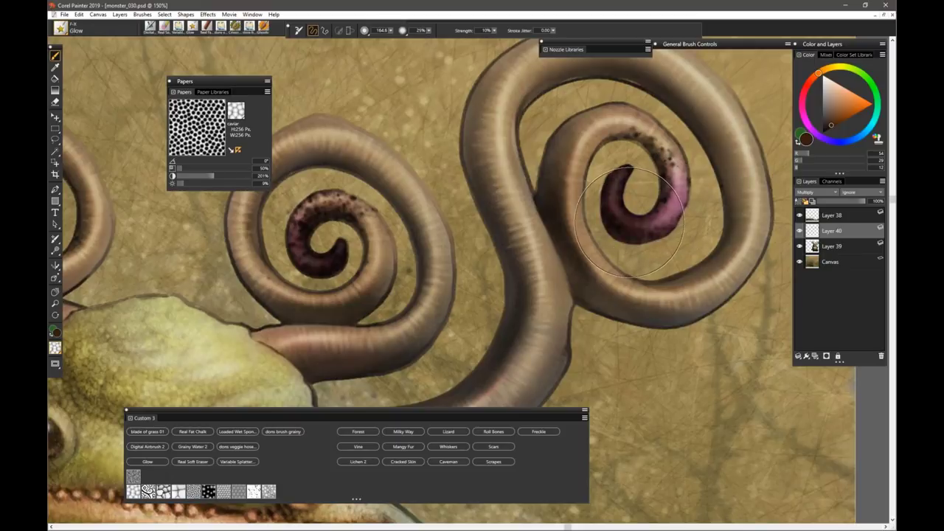
{"action": "left_click_drag", "start_coordinate": [625, 225], "coordinate": [642, 237]}
{"action": "left_click", "coordinate": [839, 115]}
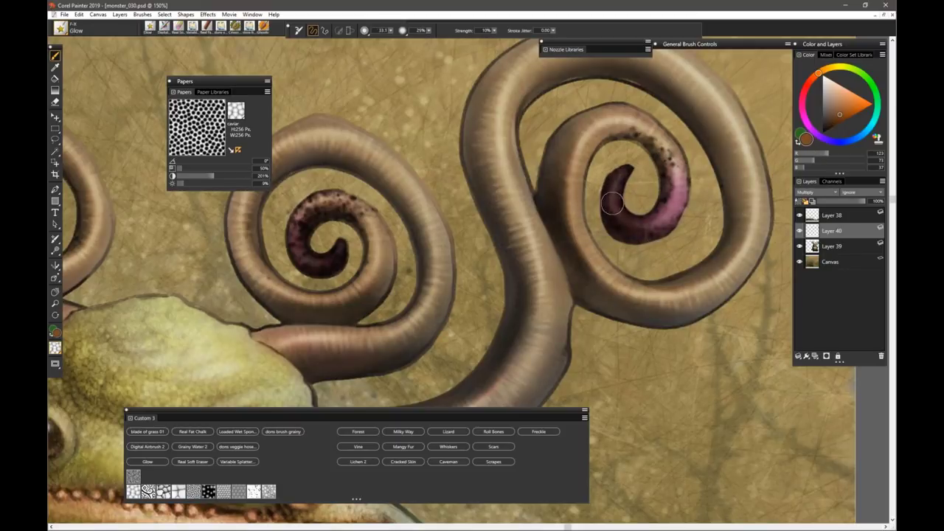
{"action": "mouse_move", "coordinate": [664, 215]}
{"action": "left_mouse_down"}
{"action": "mouse_move", "coordinate": [627, 219]}
{"action": "mouse_move", "coordinate": [608, 199]}
{"action": "mouse_move", "coordinate": [617, 194]}
{"action": "left_mouse_up"}
{"action": "left_click", "coordinate": [836, 93]}
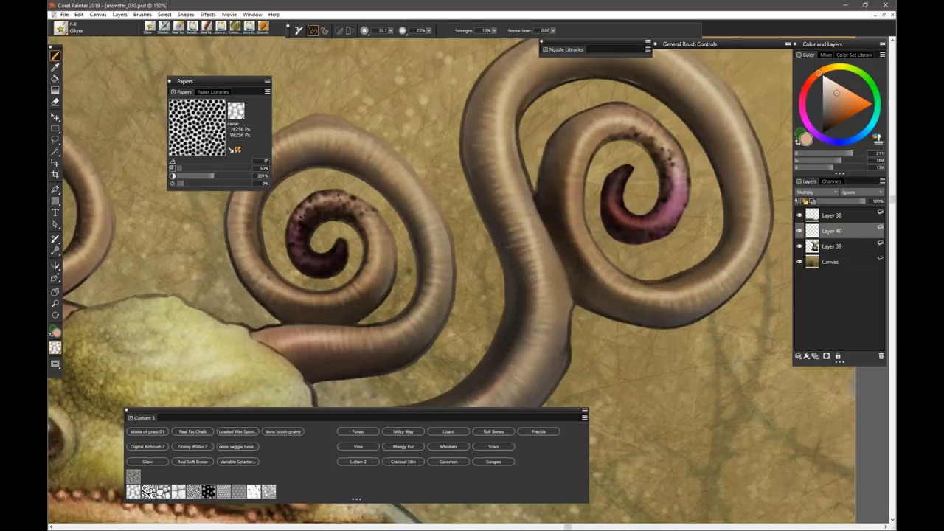
{"action": "left_click", "coordinate": [193, 461]}
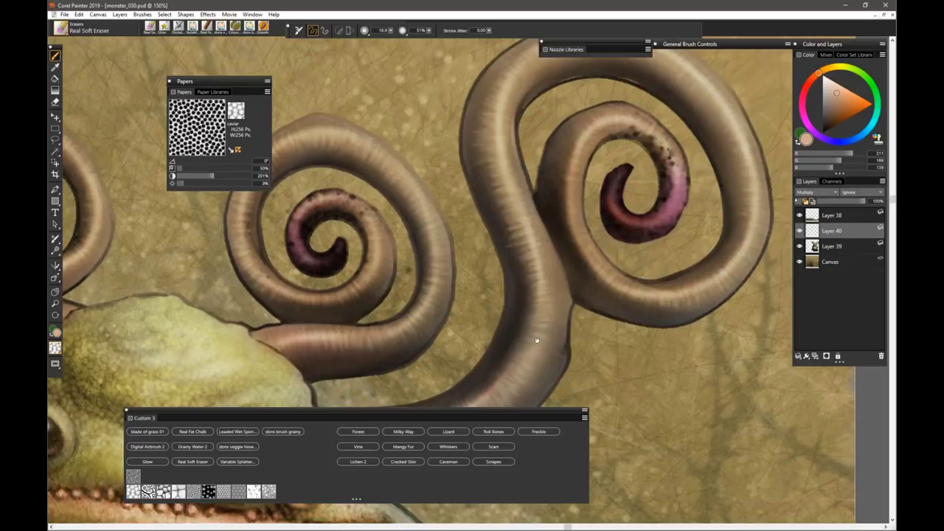
- Collapse the Multiply layer Layer 40 and the monster layer Layer 39 into a single layer
{"action": "left_click_drag", "start_coordinate": [536, 340], "coordinate": [565, 262]}
{"action": "key", "text": "ctrl+minus"}
{"action": "key", "text": "ctrl+minus"}
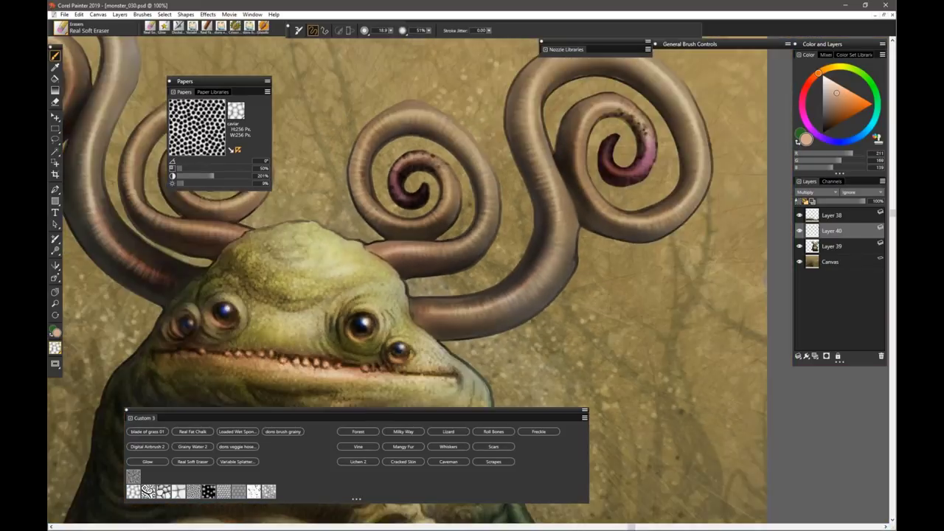
{"action": "left_click_drag", "start_coordinate": [348, 382], "coordinate": [421, 325]}
{"action": "left_click", "coordinate": [842, 253], "text": "shift"}
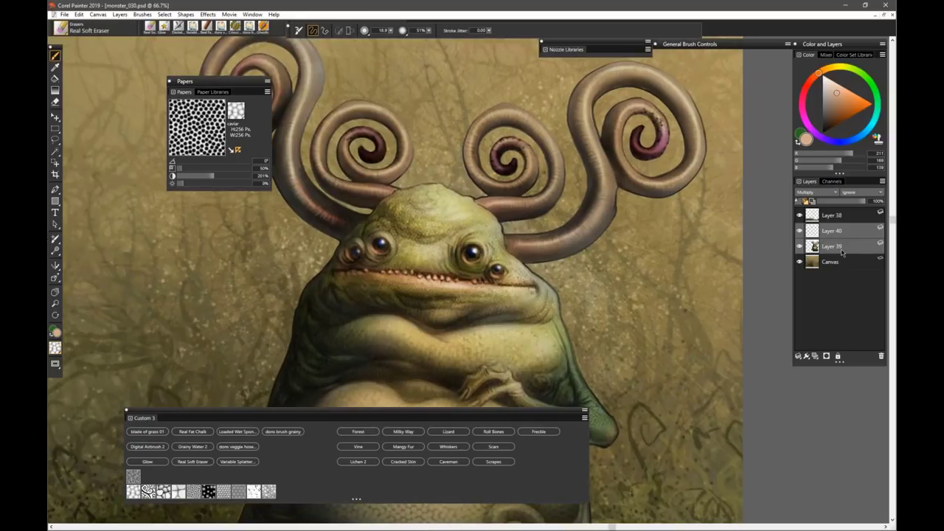
{"action": "left_click", "coordinate": [798, 357]}
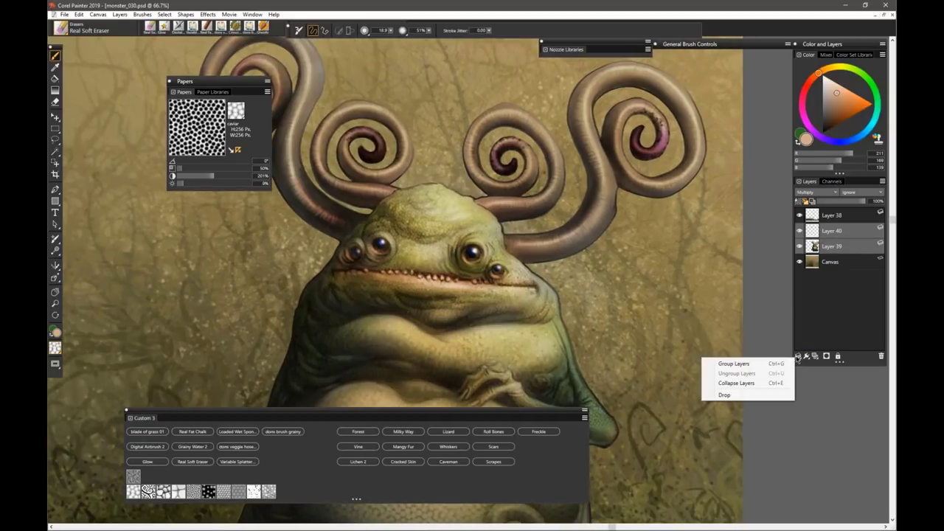
{"action": "left_click", "coordinate": [738, 384]}
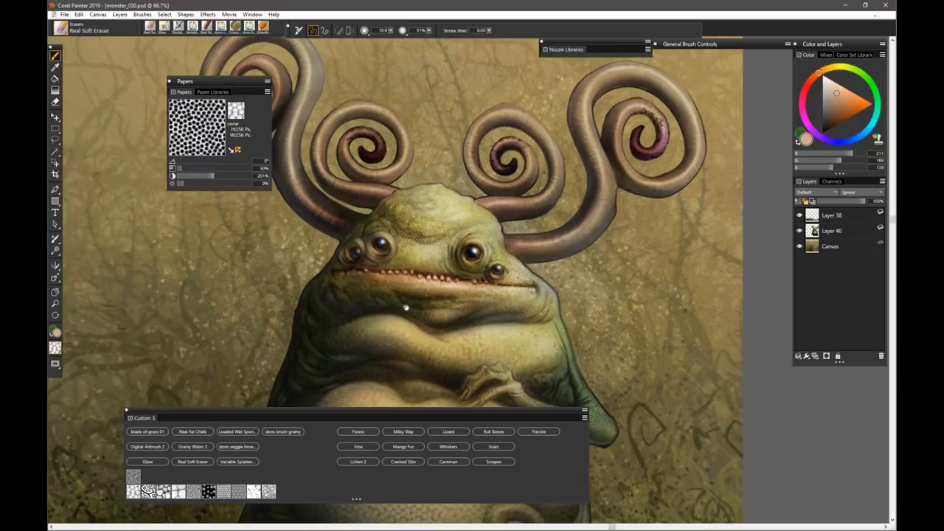
- Spatter dark spots over the monster's belly and chest on a new layer, using Variable Splatter skin with the random bubbles paper
{"action": "mouse_move", "coordinate": [405, 308]}
{"action": "left_mouse_down"}
{"action": "mouse_move", "coordinate": [516, 325]}
{"action": "mouse_move", "coordinate": [442, 329]}
{"action": "mouse_move", "coordinate": [447, 212]}
{"action": "left_mouse_up"}
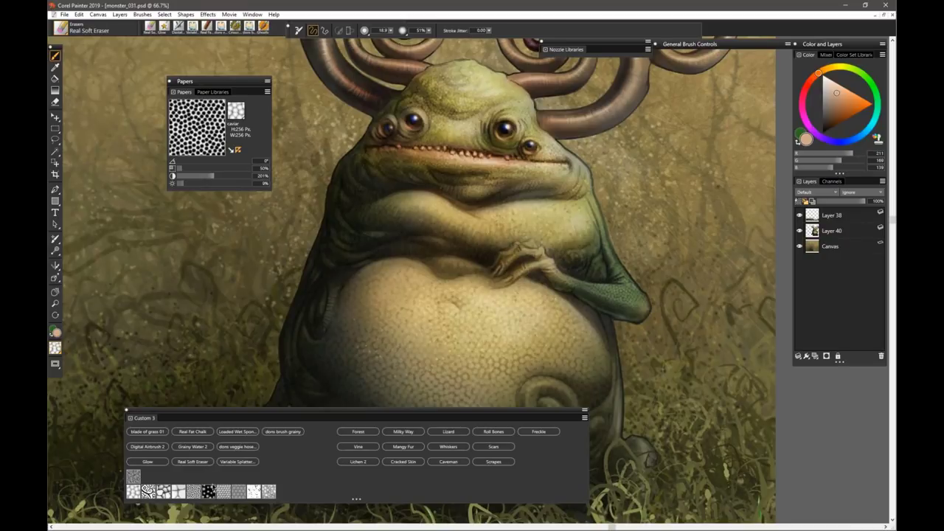
{"action": "left_click", "coordinate": [208, 492]}
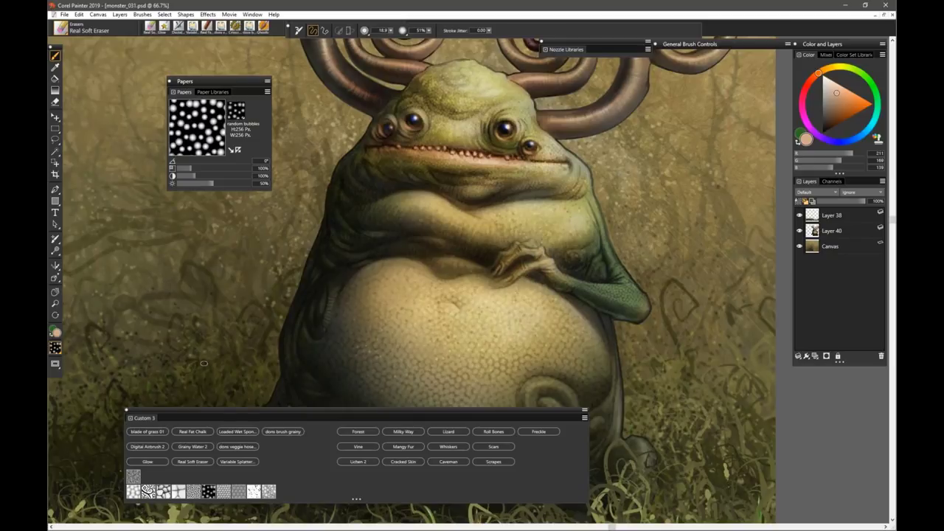
{"action": "left_click", "coordinate": [238, 462]}
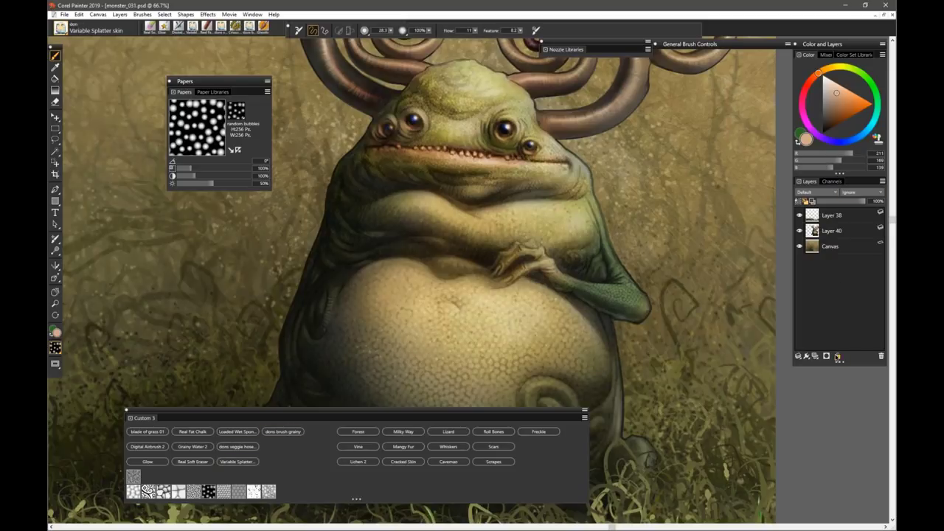
{"action": "left_click", "coordinate": [813, 359]}
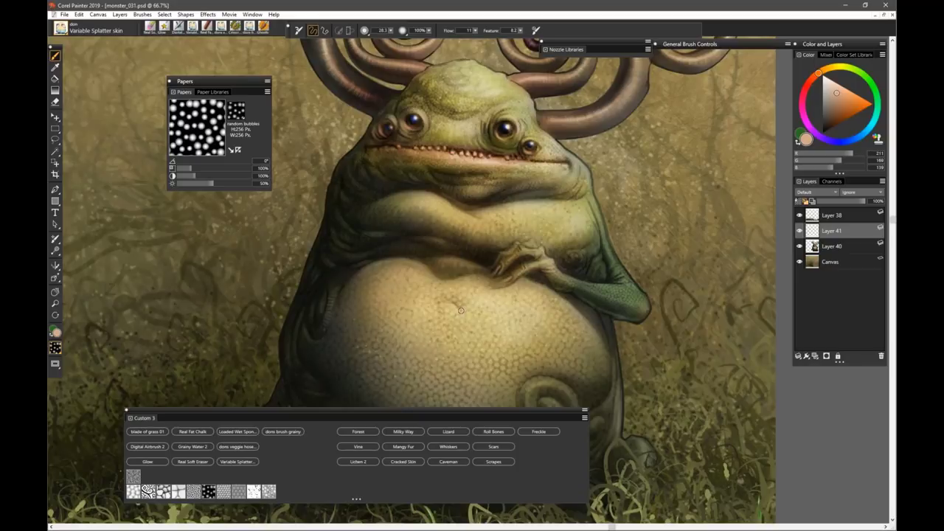
{"action": "mouse_move", "coordinate": [447, 311]}
{"action": "left_mouse_down"}
{"action": "mouse_move", "coordinate": [473, 324]}
{"action": "mouse_move", "coordinate": [402, 334]}
{"action": "left_mouse_up"}
{"action": "left_click", "coordinate": [581, 267], "text": "alt"}
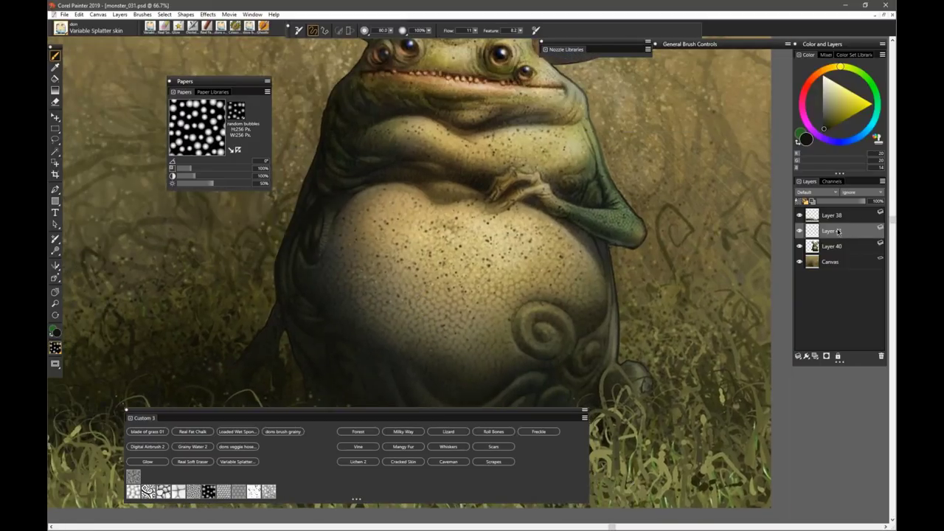
- Duplicate the dark spot layer, sample a pale tan from the belly and brighten it to a light cream using the HSV values
{"action": "right_click", "coordinate": [837, 232]}
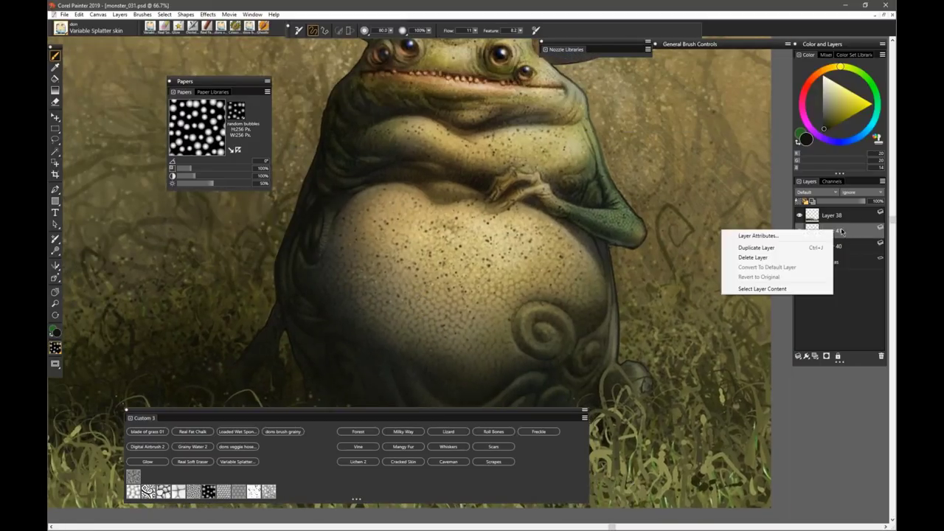
{"action": "left_click", "coordinate": [767, 247]}
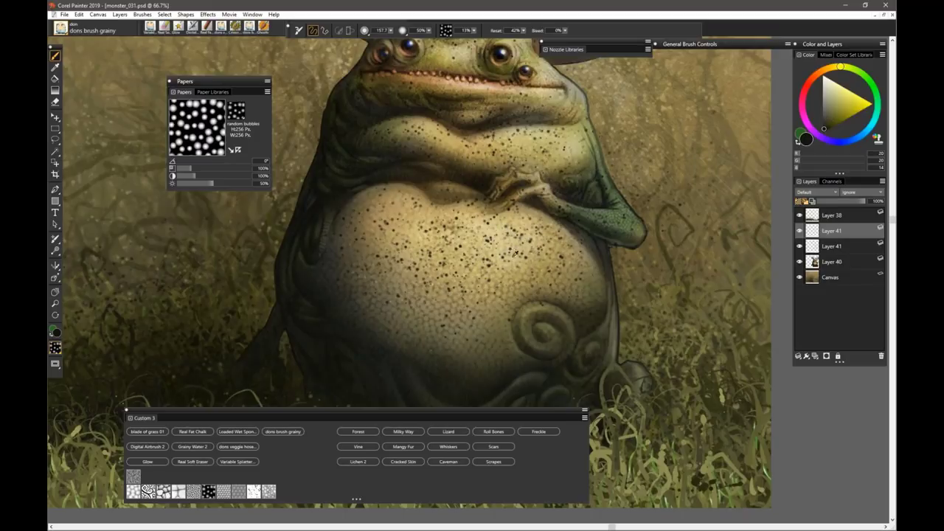
{"action": "left_click", "coordinate": [503, 246], "text": "alt"}
{"action": "left_click", "coordinate": [503, 247], "text": "alt"}
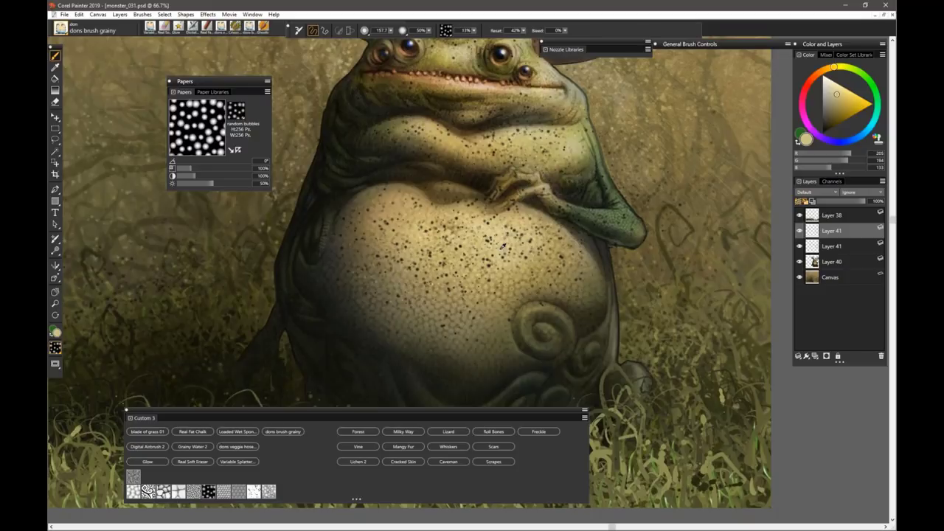
{"action": "left_click", "coordinate": [883, 55]}
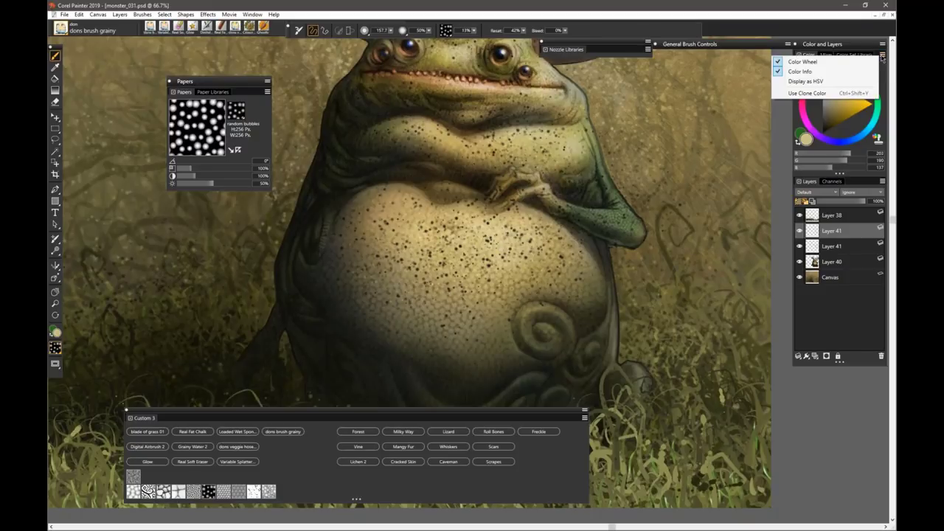
{"action": "left_click", "coordinate": [802, 81]}
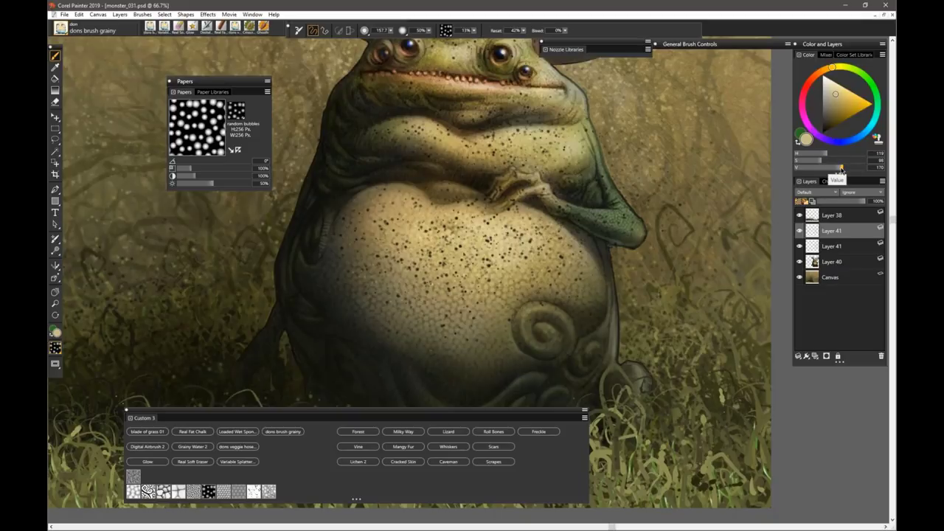
{"action": "mouse_move", "coordinate": [841, 169]}
{"action": "left_mouse_down"}
{"action": "mouse_move", "coordinate": [817, 171]}
{"action": "mouse_move", "coordinate": [847, 169]}
{"action": "left_mouse_up"}
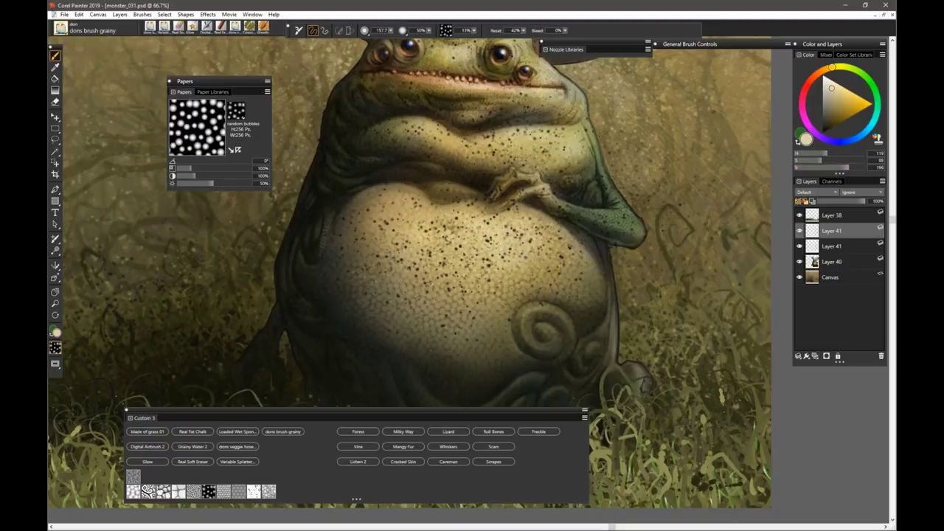
- Recolor the duplicated spots on the body light cream with dons brush grainy at size 157.7
{"action": "mouse_move", "coordinate": [494, 213]}
{"action": "left_mouse_down"}
{"action": "mouse_move", "coordinate": [532, 180]}
{"action": "mouse_move", "coordinate": [451, 152]}
{"action": "left_mouse_up"}
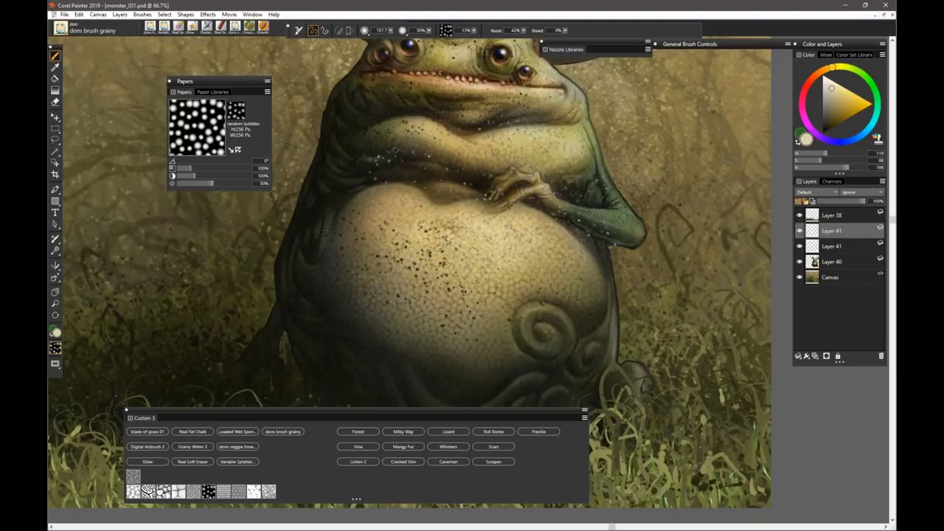
{"action": "left_click_drag", "start_coordinate": [396, 150], "coordinate": [345, 144]}
{"action": "left_click_drag", "start_coordinate": [397, 233], "coordinate": [350, 231]}
{"action": "left_click_drag", "start_coordinate": [429, 252], "coordinate": [463, 294]}
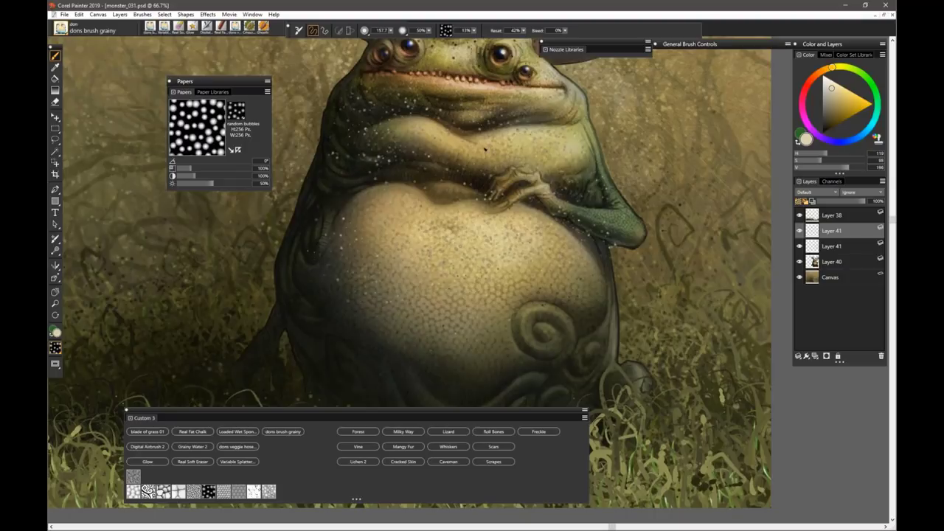
{"action": "scroll", "coordinate": [445, 169], "scroll_direction": "up", "scroll_amount": 4}
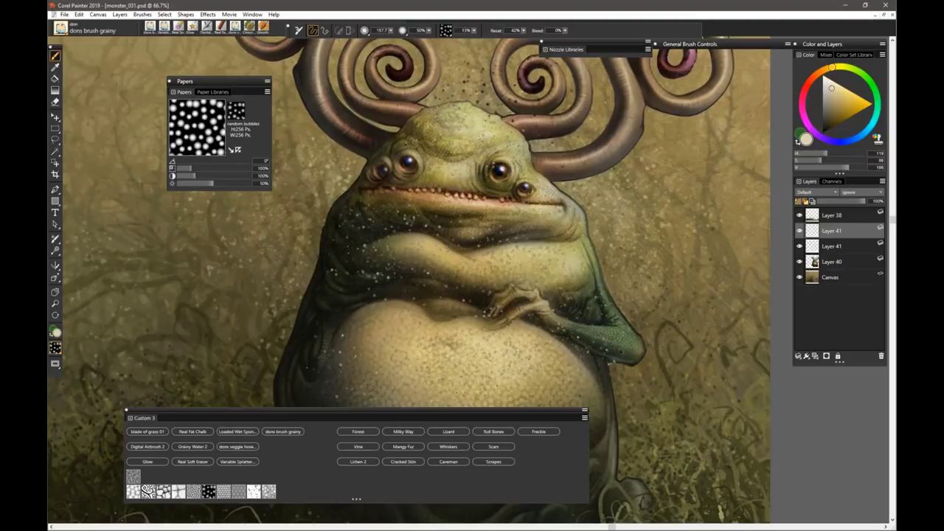
{"action": "left_click_drag", "start_coordinate": [347, 332], "coordinate": [384, 237]}
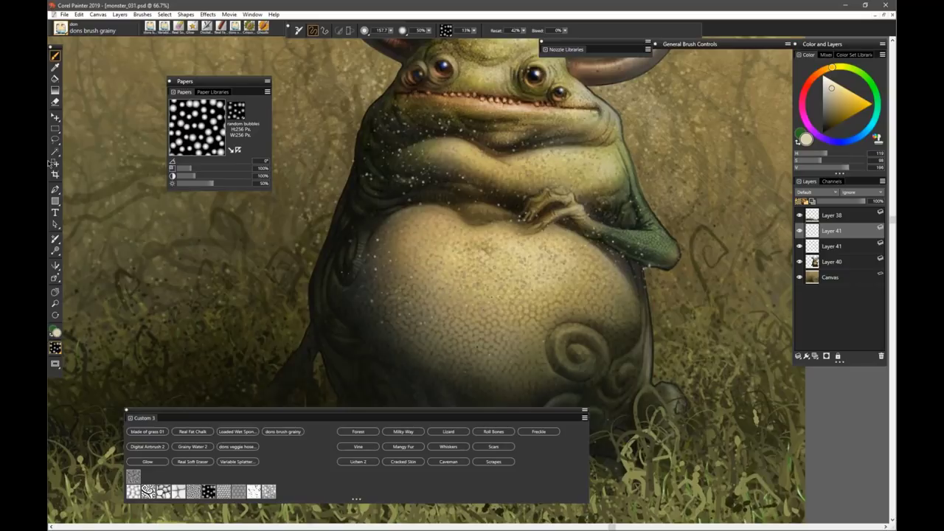
- Offset the lower dark spot layer slightly from the light spots with the Layer Adjuster to give the bumps shadowed edges
{"action": "left_click", "coordinate": [55, 116]}
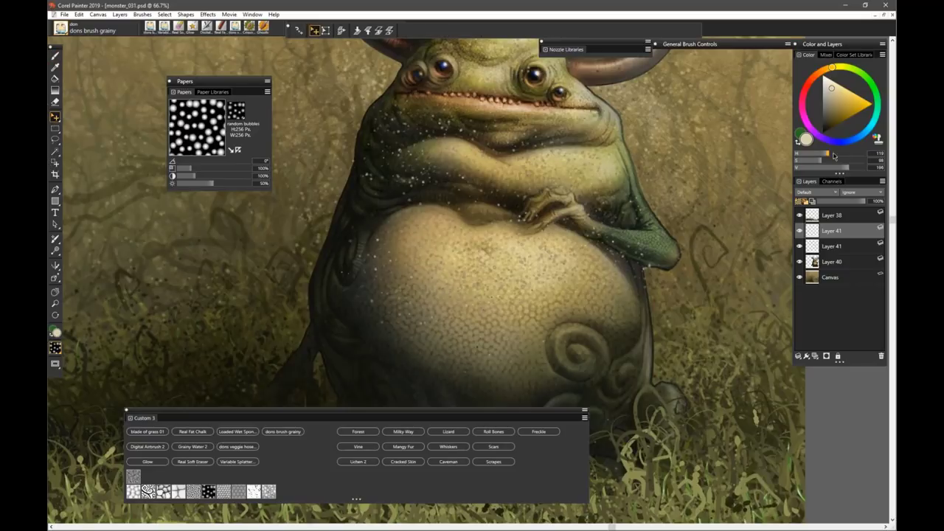
{"action": "left_click", "coordinate": [837, 247]}
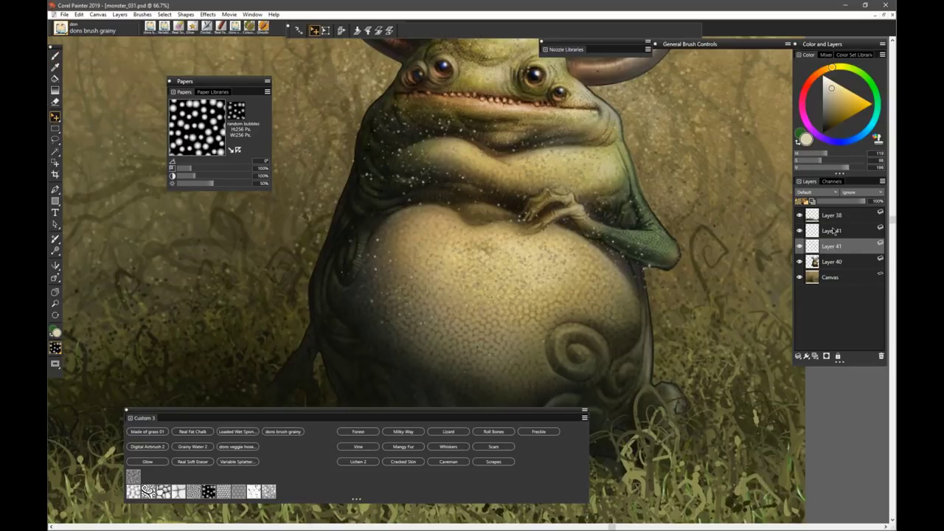
{"action": "key", "text": "ctrl+plus"}
{"action": "key", "text": "ctrl+plus"}
{"action": "key", "text": "ctrl+plus"}
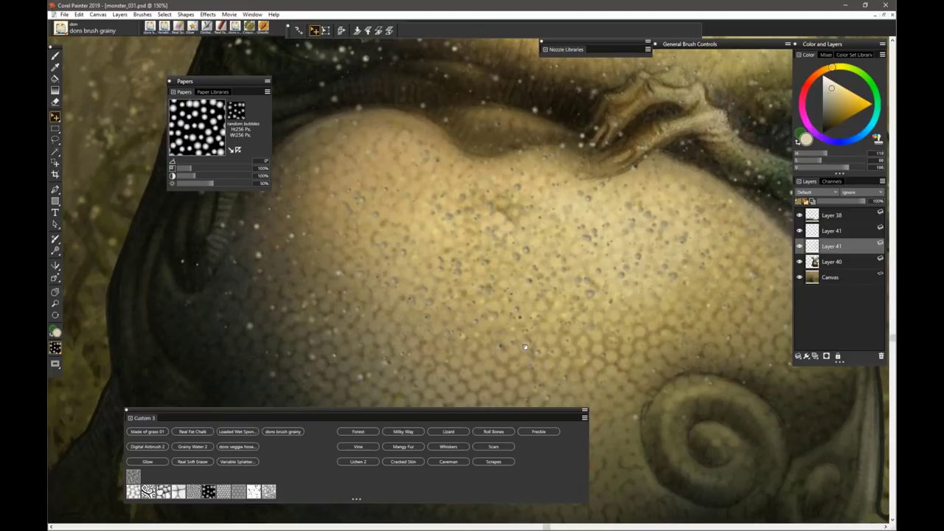
{"action": "scroll", "coordinate": [387, 216], "scroll_direction": "down", "scroll_amount": 5}
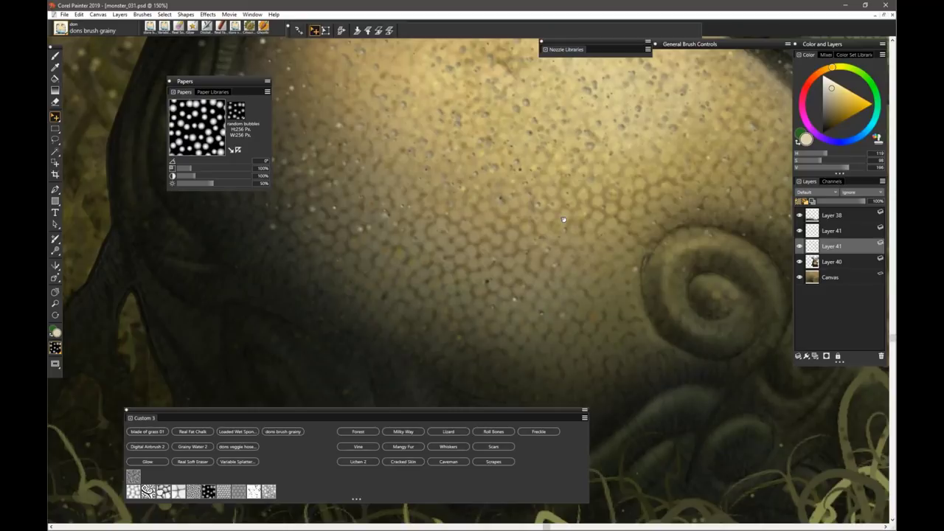
{"action": "mouse_move", "coordinate": [563, 220]}
{"action": "left_mouse_down"}
{"action": "mouse_move", "coordinate": [550, 289]}
{"action": "mouse_move", "coordinate": [582, 327]}
{"action": "mouse_move", "coordinate": [568, 332]}
{"action": "left_mouse_up"}
- Duplicate the light spot layer to strengthen the spots, and collapse the two light copies into one layer
{"action": "left_click", "coordinate": [841, 230]}
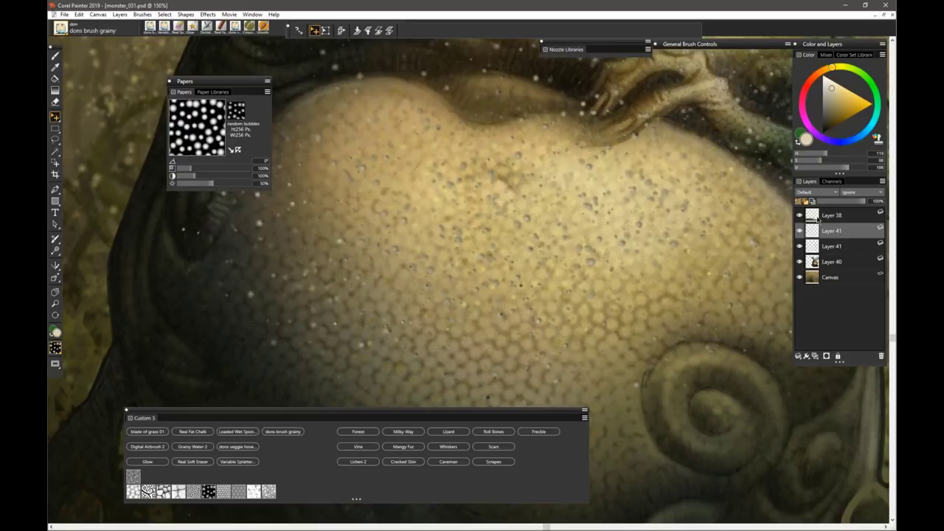
{"action": "right_click", "coordinate": [847, 234]}
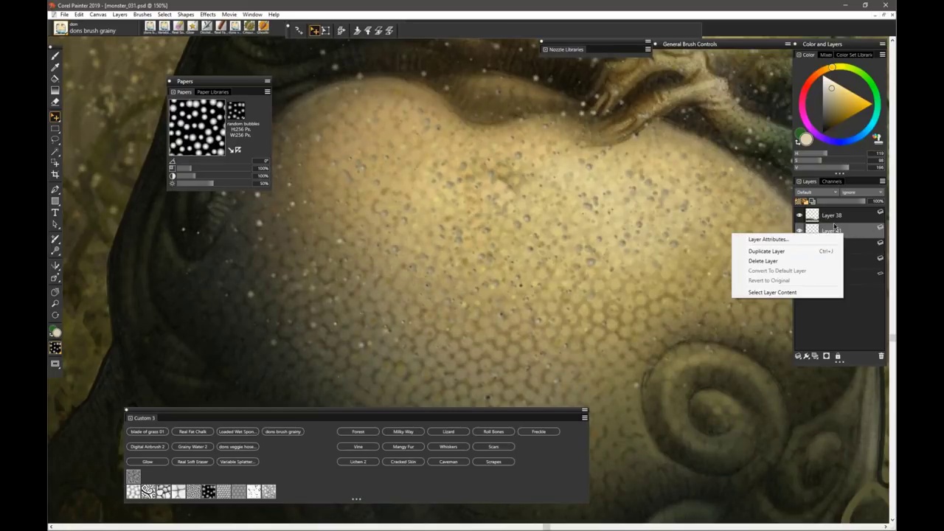
{"action": "left_click", "coordinate": [778, 251]}
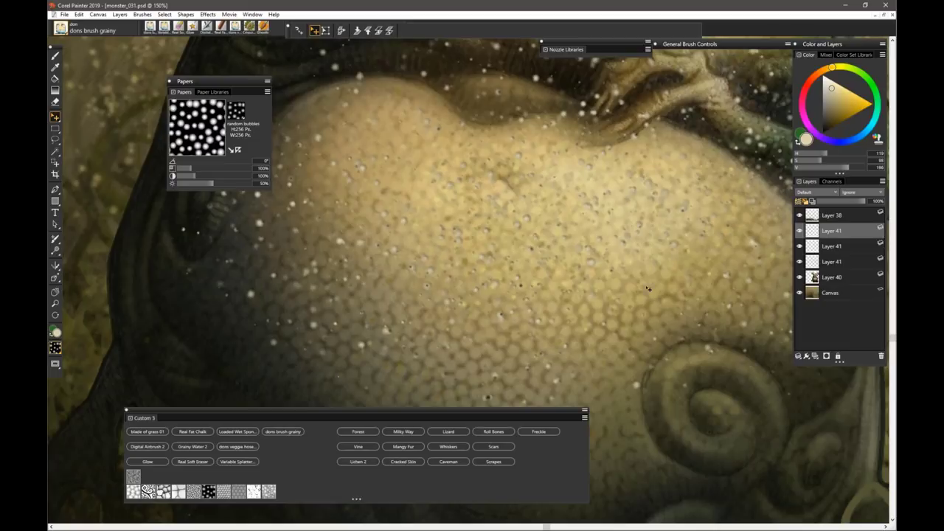
{"action": "left_click", "coordinate": [839, 249], "text": "shift"}
{"action": "right_click", "coordinate": [849, 238]}
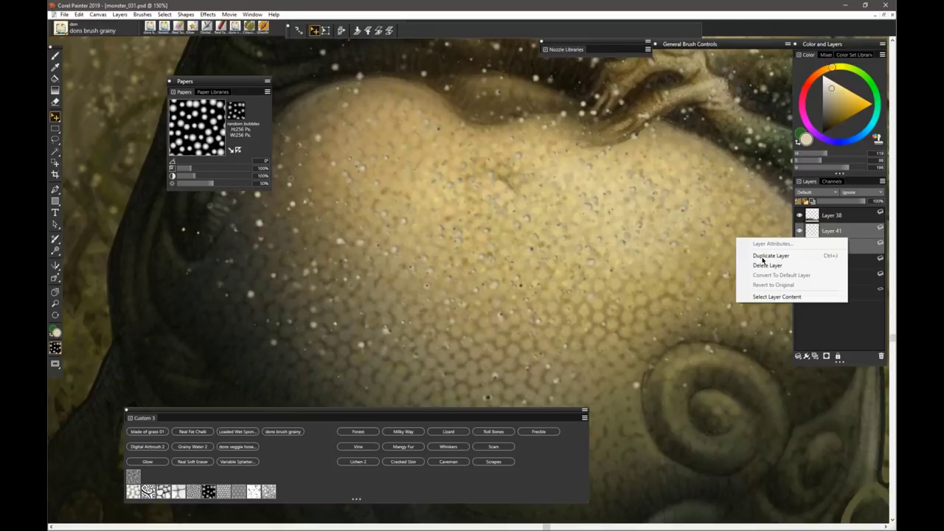
{"action": "left_click", "coordinate": [801, 358]}
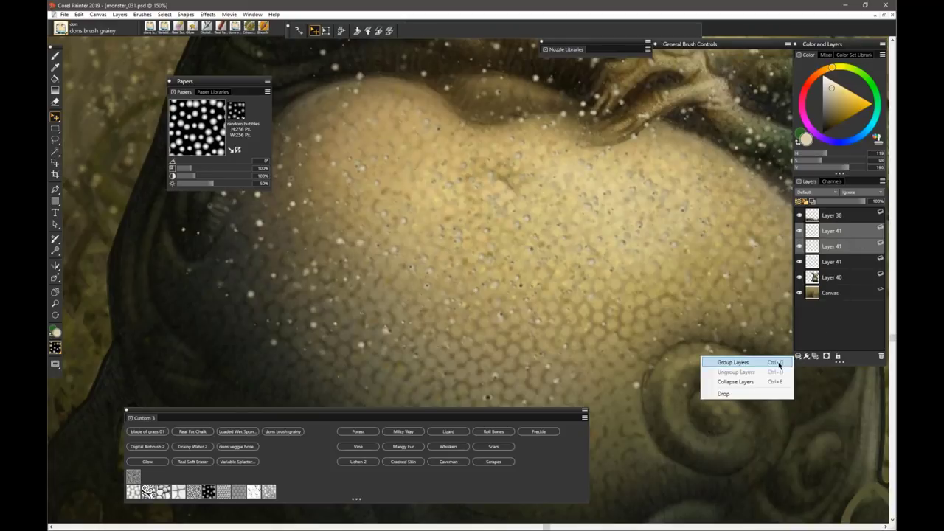
{"action": "left_click", "coordinate": [730, 383]}
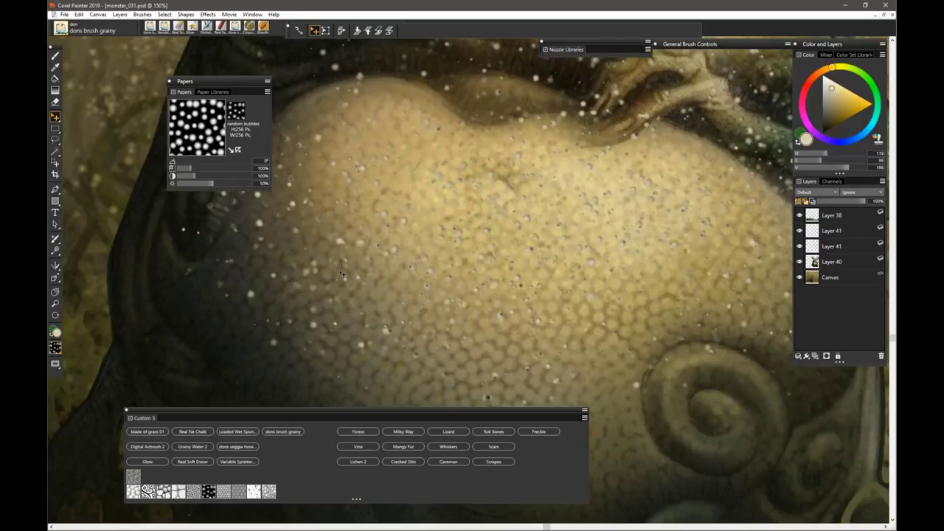
- Make another duplicate of the light spot layer to strengthen it, and collapse it with its original
{"action": "key", "text": "ctrl+minus"}
{"action": "key", "text": "ctrl+minus"}
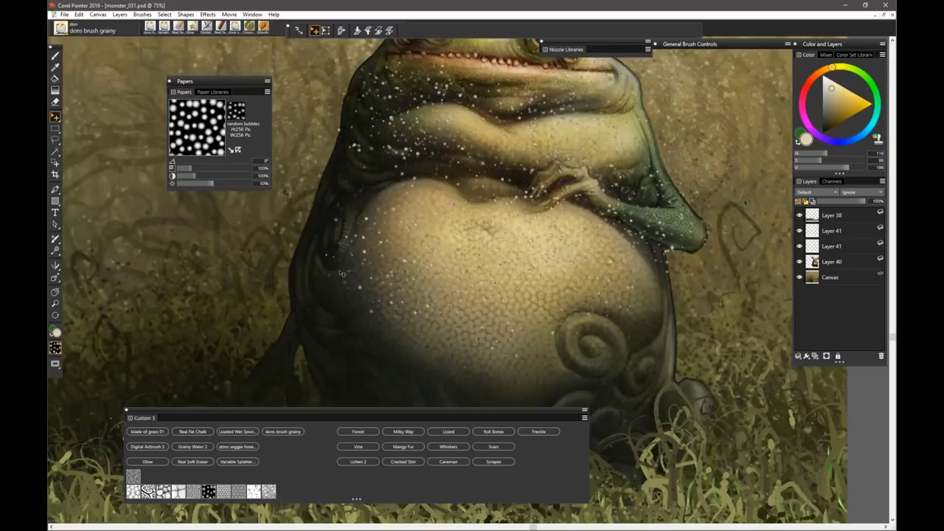
{"action": "left_click_drag", "start_coordinate": [419, 237], "coordinate": [392, 346]}
{"action": "scroll", "coordinate": [561, 209], "scroll_direction": "up", "scroll_amount": 2}
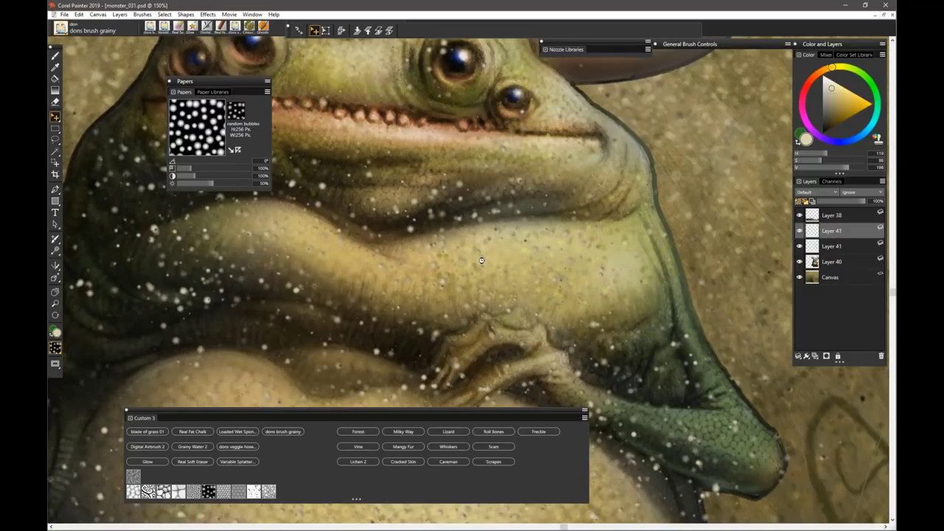
{"action": "left_click", "coordinate": [482, 260], "text": "alt"}
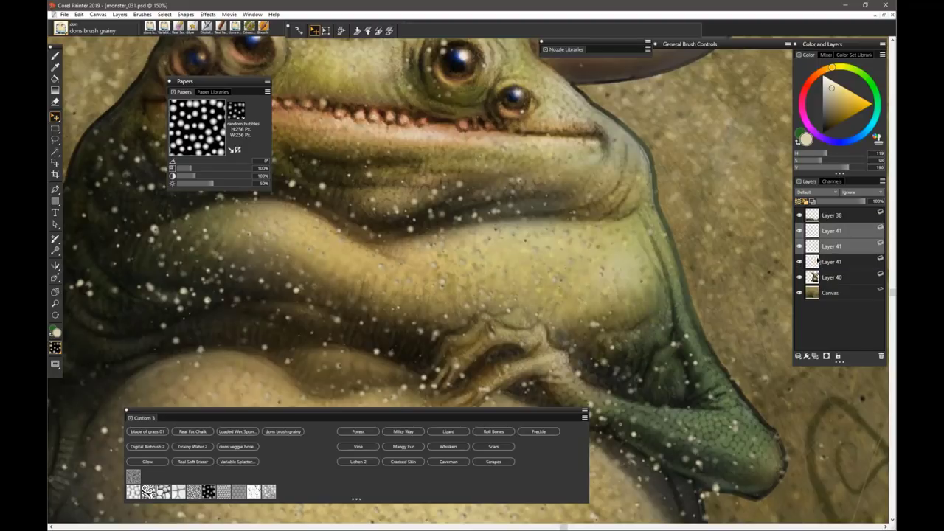
{"action": "left_click", "coordinate": [799, 357]}
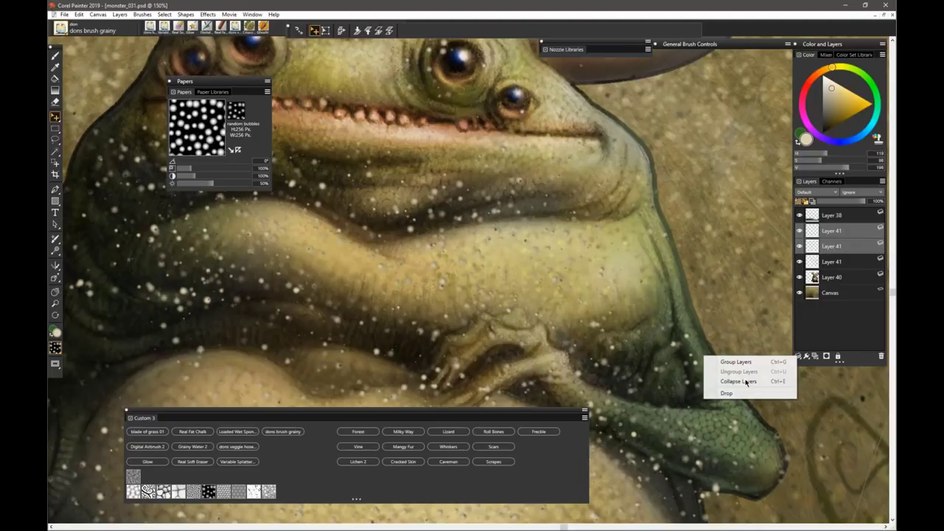
{"action": "left_click", "coordinate": [745, 381]}
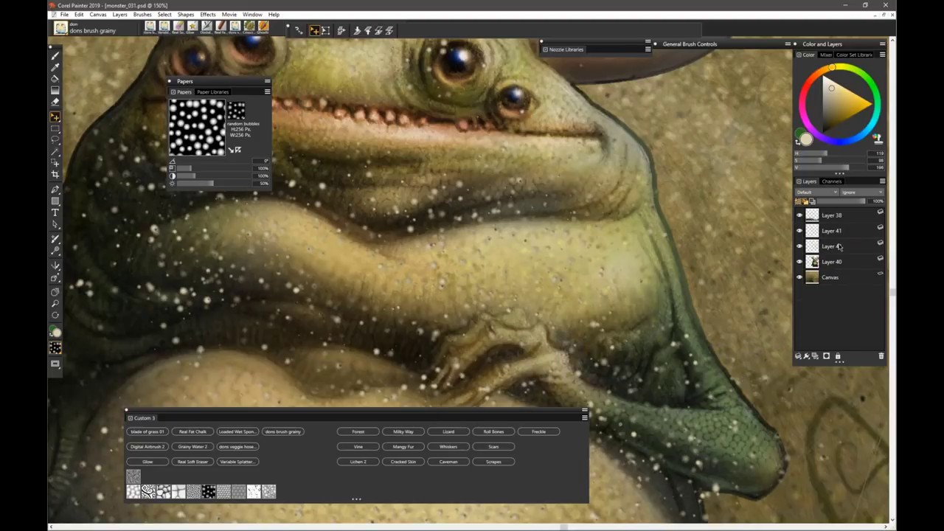
- Collapse the light and dark spot layers into a single layer, leaving the monster's Layer 40 separate
{"action": "left_click", "coordinate": [837, 232]}
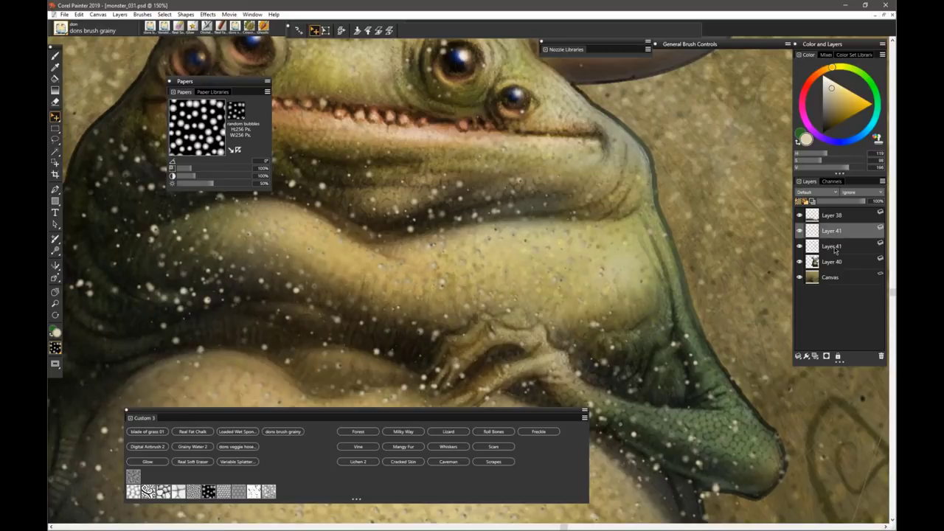
{"action": "left_click", "coordinate": [833, 248], "text": "shift"}
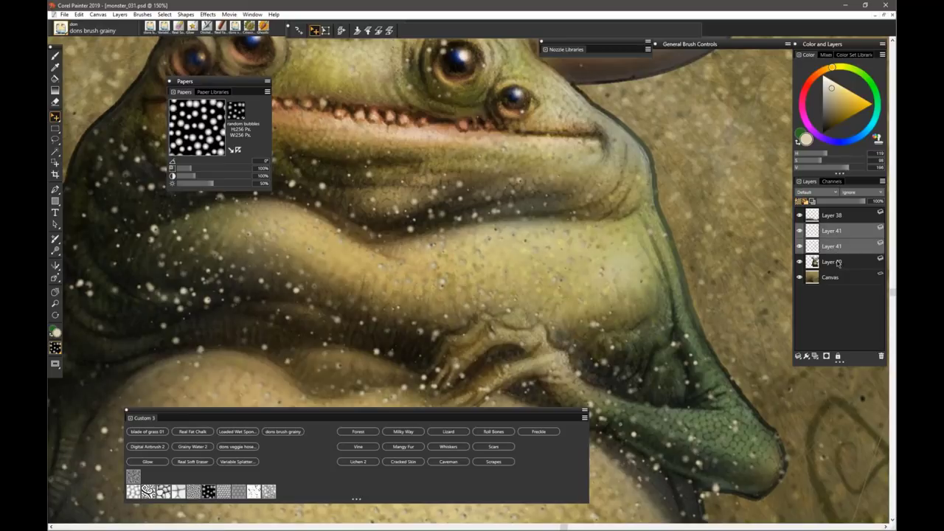
{"action": "left_click", "coordinate": [830, 264], "text": "shift"}
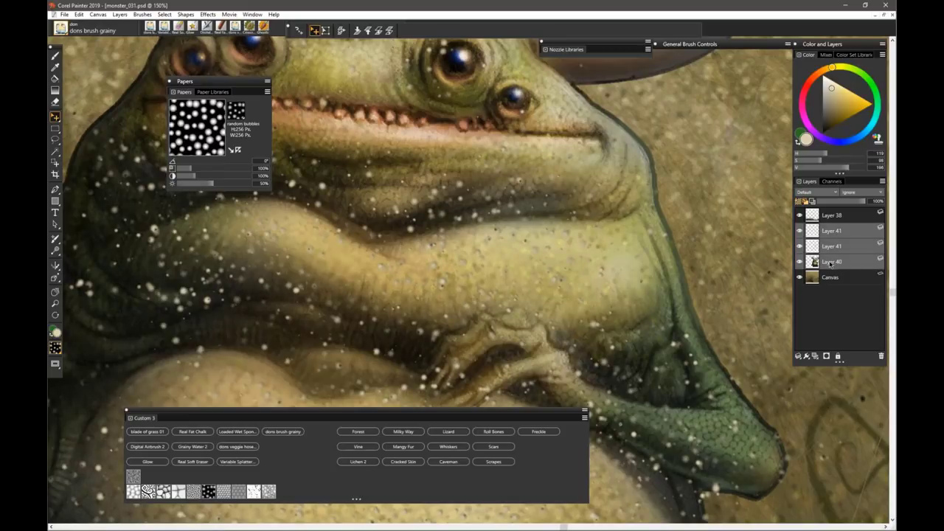
{"action": "left_click", "coordinate": [798, 359]}
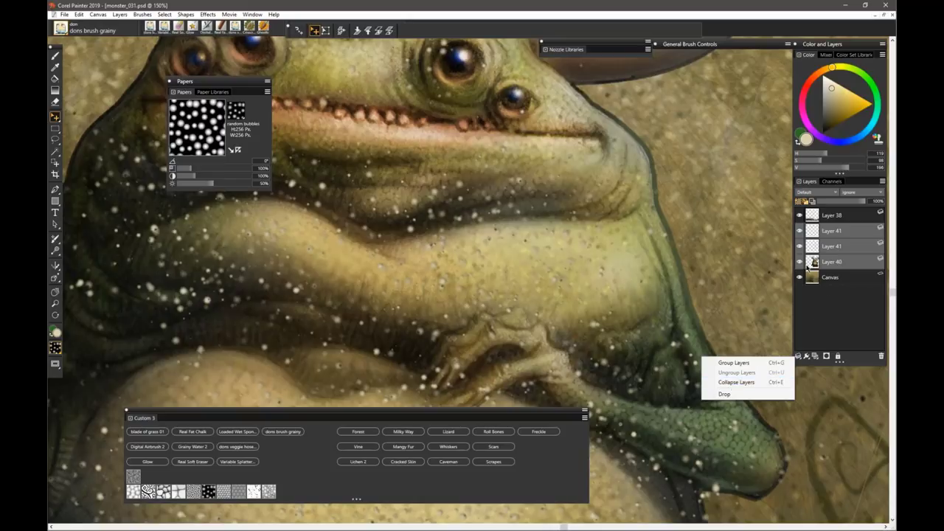
{"action": "left_click", "coordinate": [846, 269]}
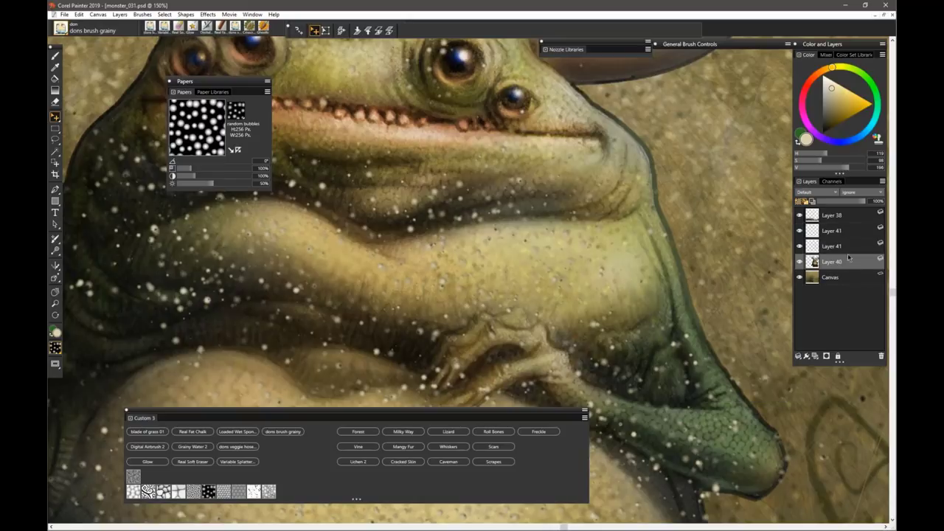
{"action": "left_click", "coordinate": [845, 247]}
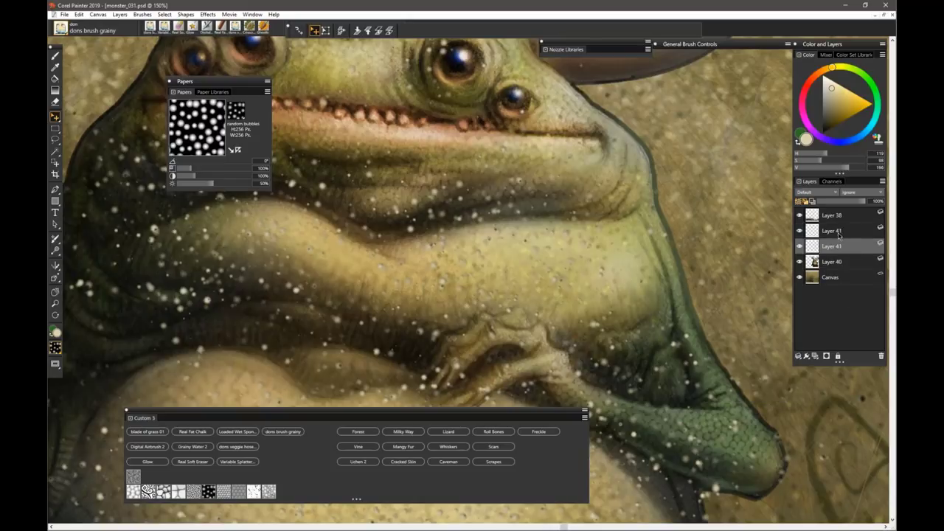
{"action": "left_click", "coordinate": [841, 234]}
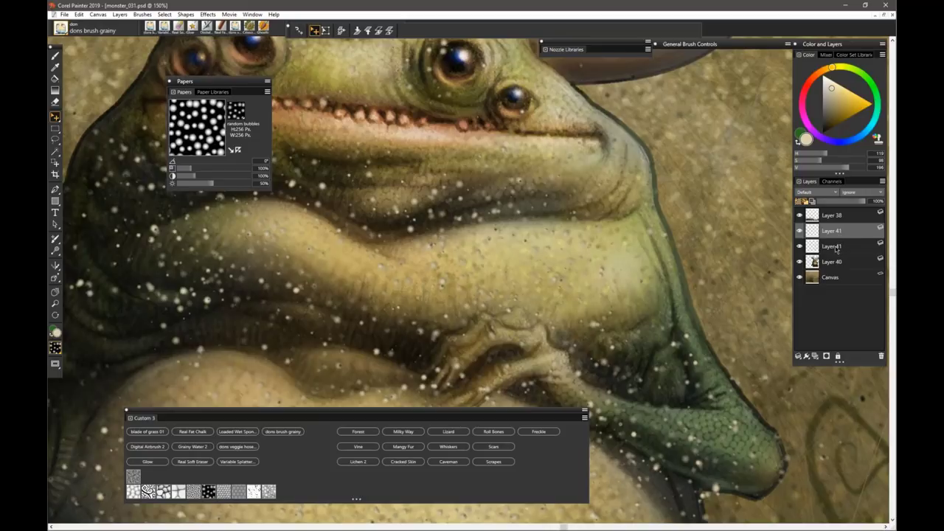
{"action": "left_click", "coordinate": [835, 250], "text": "shift"}
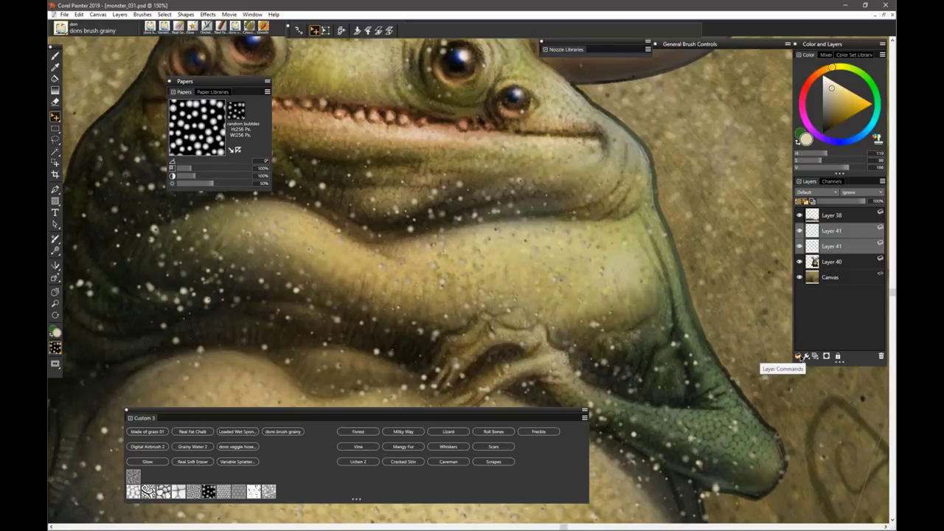
{"action": "left_click", "coordinate": [798, 357]}
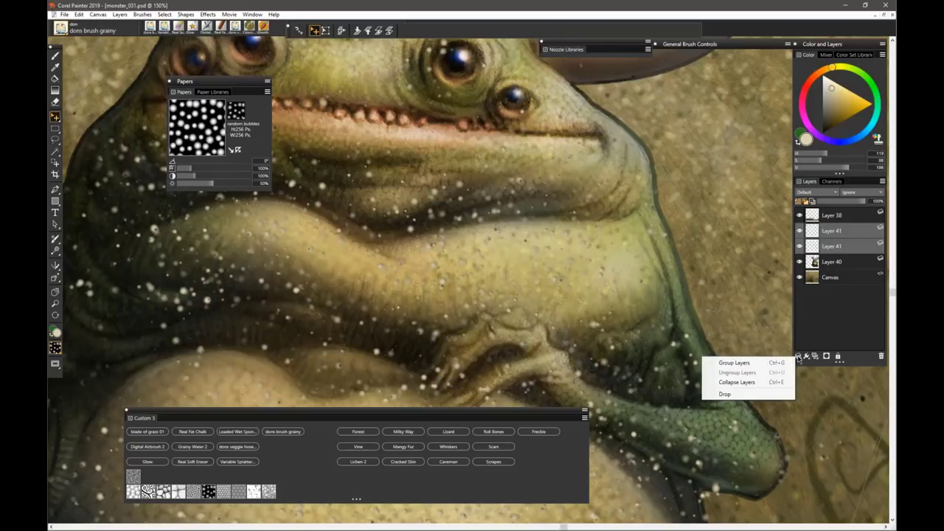
{"action": "left_click", "coordinate": [733, 383]}
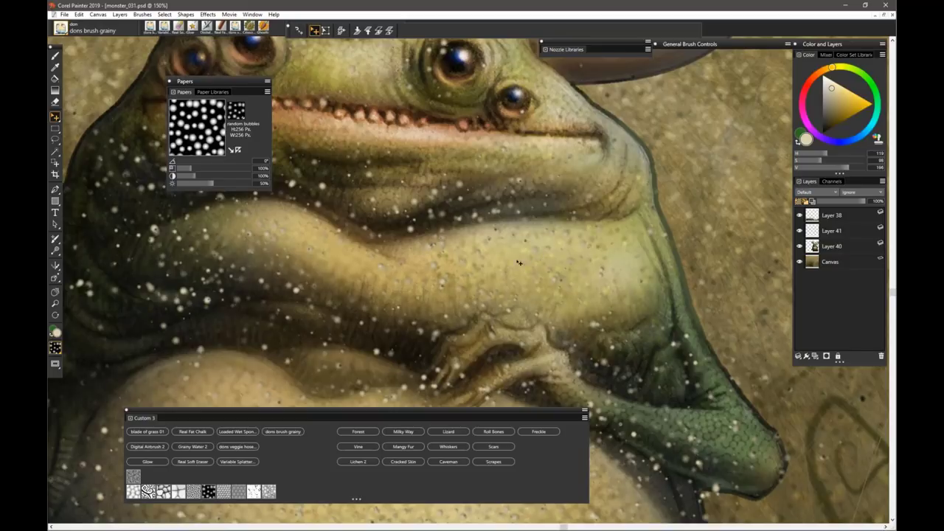
- Lower the opacity of the combined spot layer to about 75%
{"action": "left_click_drag", "start_coordinate": [451, 285], "coordinate": [570, 230]}
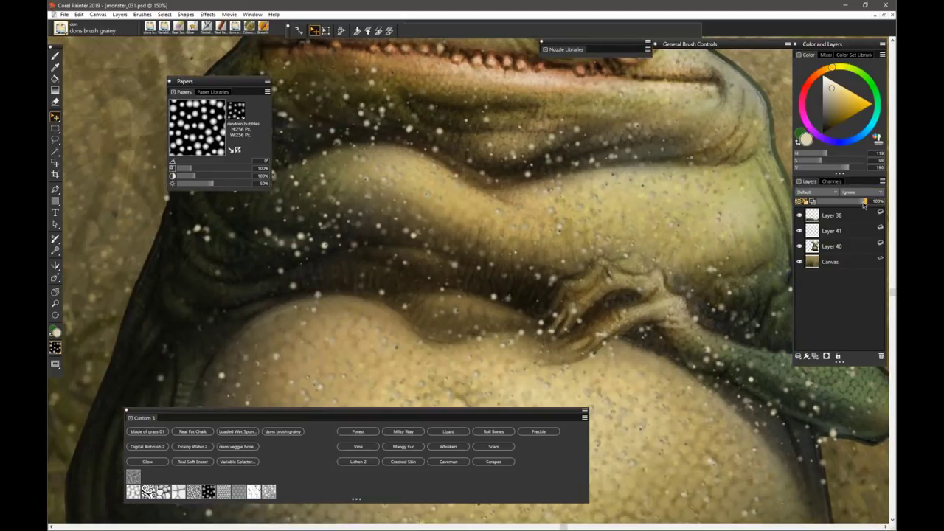
{"action": "mouse_move", "coordinate": [866, 204]}
{"action": "left_mouse_down"}
{"action": "mouse_move", "coordinate": [891, 199]}
{"action": "mouse_move", "coordinate": [857, 203]}
{"action": "left_mouse_up"}
{"action": "left_click", "coordinate": [847, 230]}
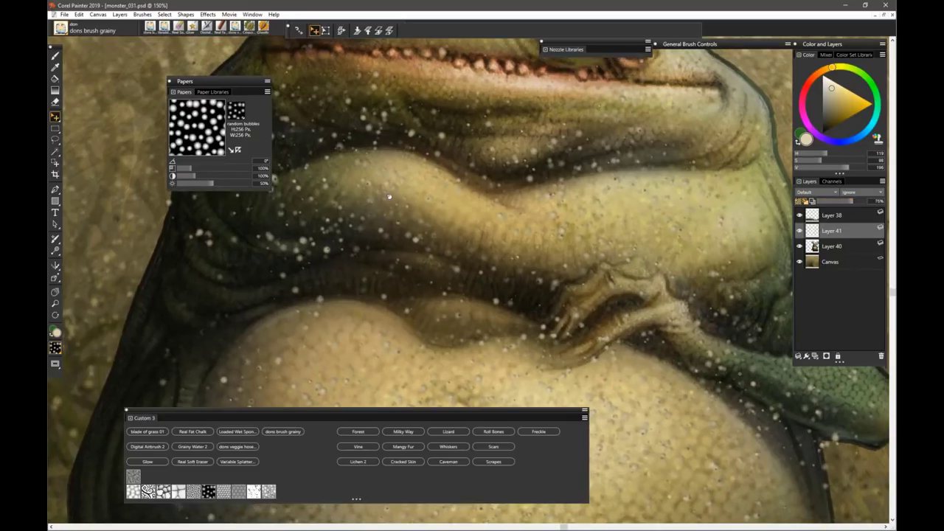
- Move the Papers panel clear of the figure and erase the spots below the mouth with the Real Soft Eraser at size 87.5
{"action": "left_click_drag", "start_coordinate": [389, 196], "coordinate": [451, 282]}
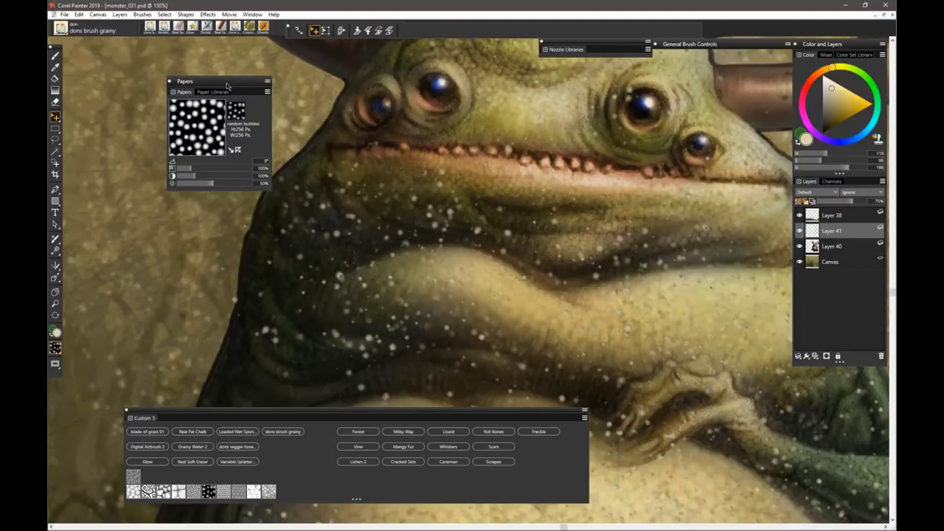
{"action": "left_click_drag", "start_coordinate": [227, 85], "coordinate": [122, 54]}
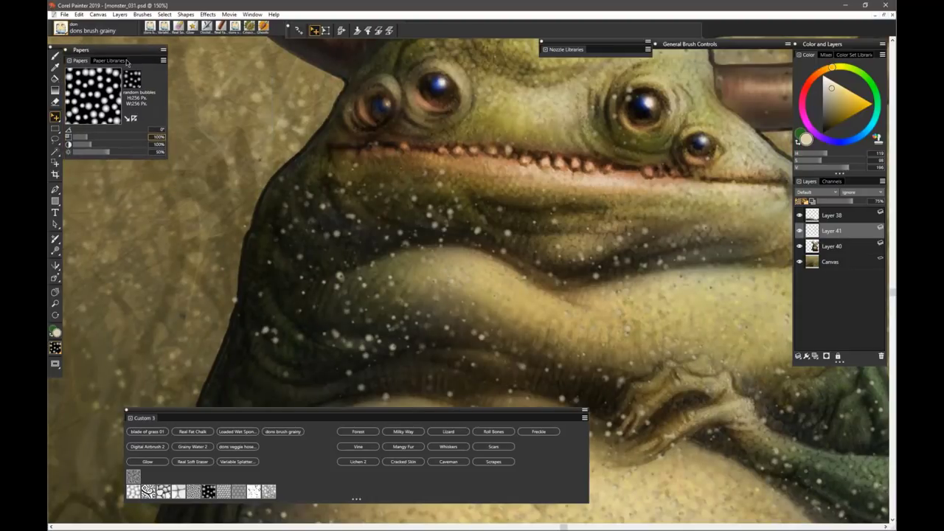
{"action": "left_click", "coordinate": [196, 461]}
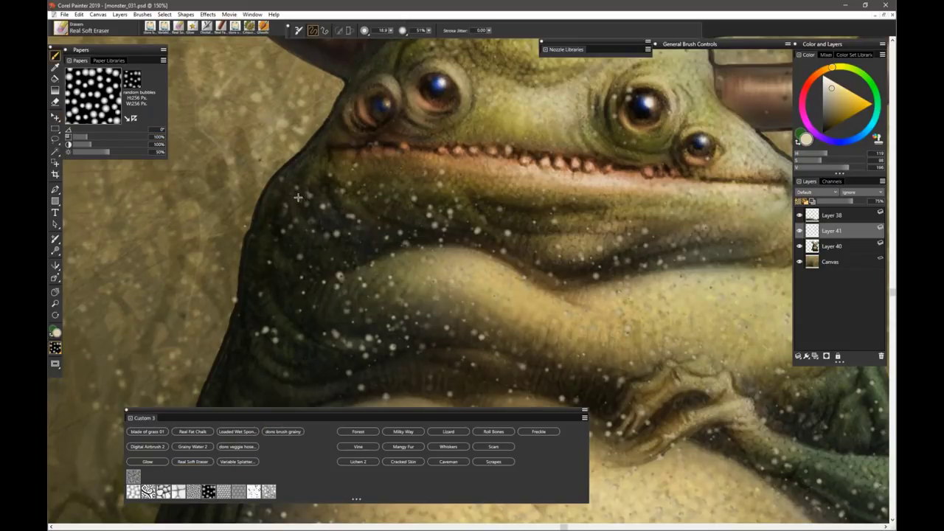
{"action": "left_click_drag", "start_coordinate": [300, 208], "coordinate": [326, 205]}
{"action": "left_click_drag", "start_coordinate": [376, 174], "coordinate": [345, 194]}
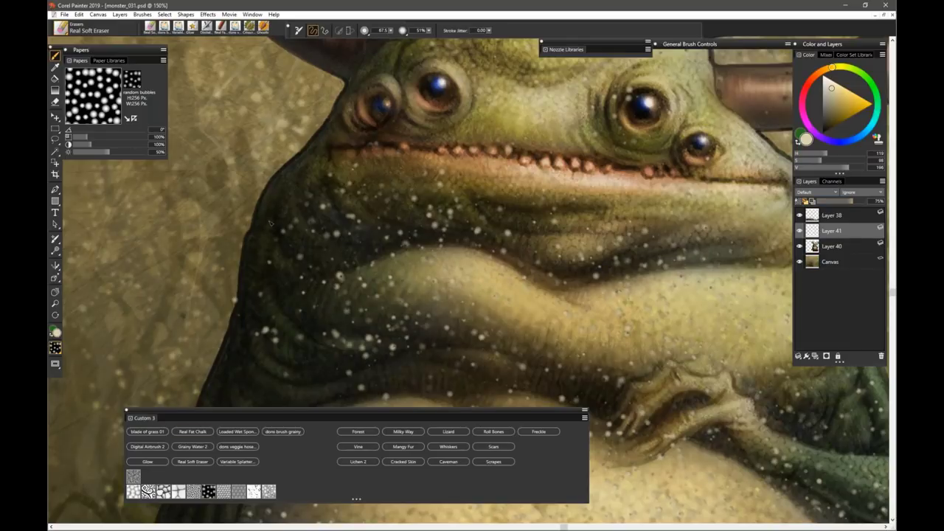
{"action": "mouse_move", "coordinate": [284, 224]}
{"action": "left_mouse_down"}
{"action": "mouse_move", "coordinate": [375, 176]}
{"action": "mouse_move", "coordinate": [340, 225]}
{"action": "mouse_move", "coordinate": [354, 252]}
{"action": "mouse_move", "coordinate": [478, 232]}
{"action": "mouse_move", "coordinate": [451, 223]}
{"action": "mouse_move", "coordinate": [370, 234]}
{"action": "left_mouse_up"}
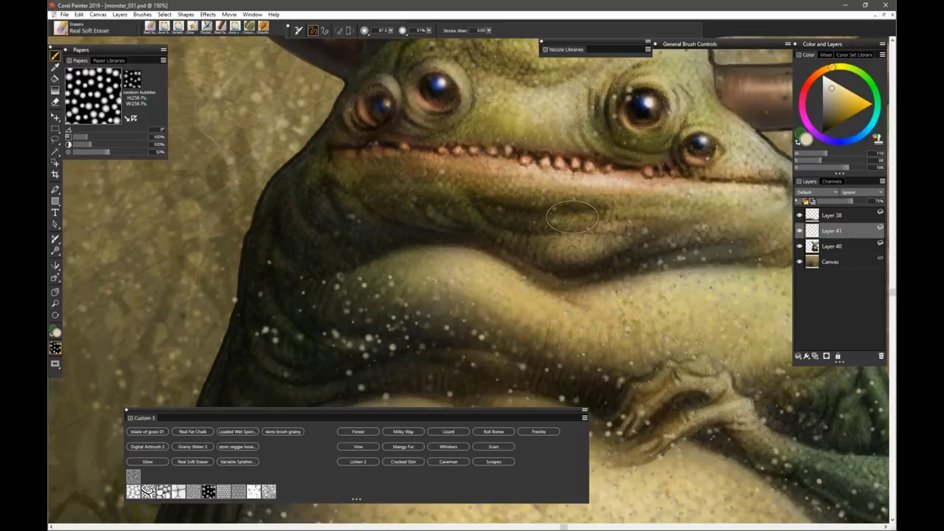
{"action": "left_click_drag", "start_coordinate": [612, 257], "coordinate": [438, 296]}
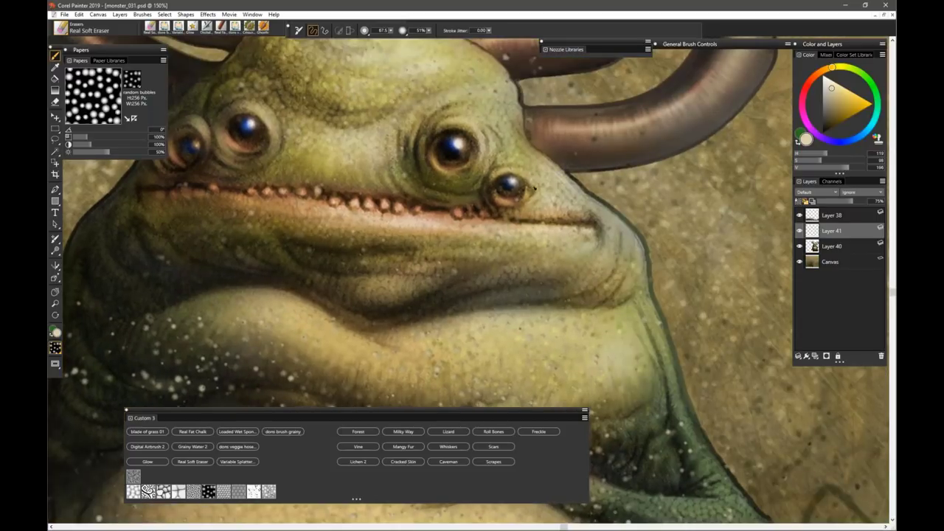
{"action": "left_click_drag", "start_coordinate": [374, 160], "coordinate": [493, 241]}
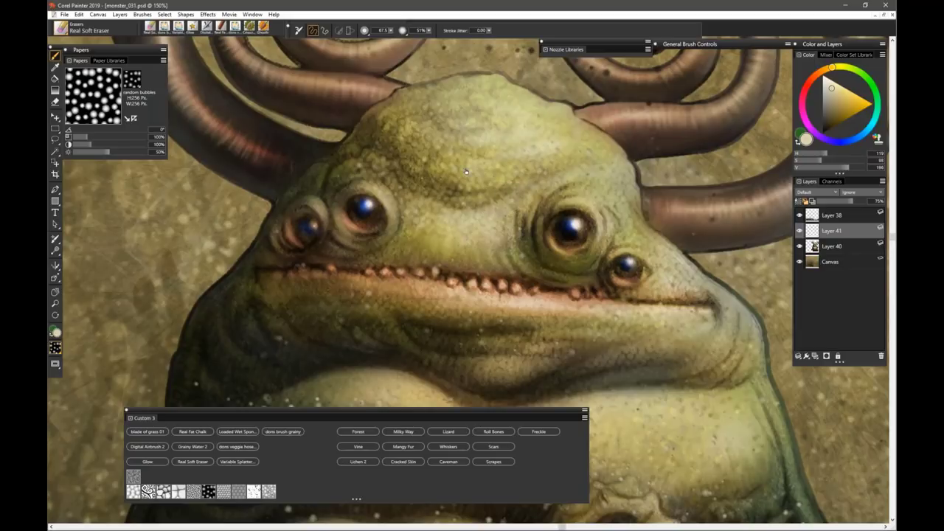
- Erase the bright spots from the shadowed shoulder and side folds with the Real Soft Eraser on the rotated canvas
{"action": "mouse_move", "coordinate": [466, 171]}
{"action": "left_mouse_down"}
{"action": "mouse_move", "coordinate": [365, 310]}
{"action": "mouse_move", "coordinate": [383, 349]}
{"action": "left_mouse_up"}
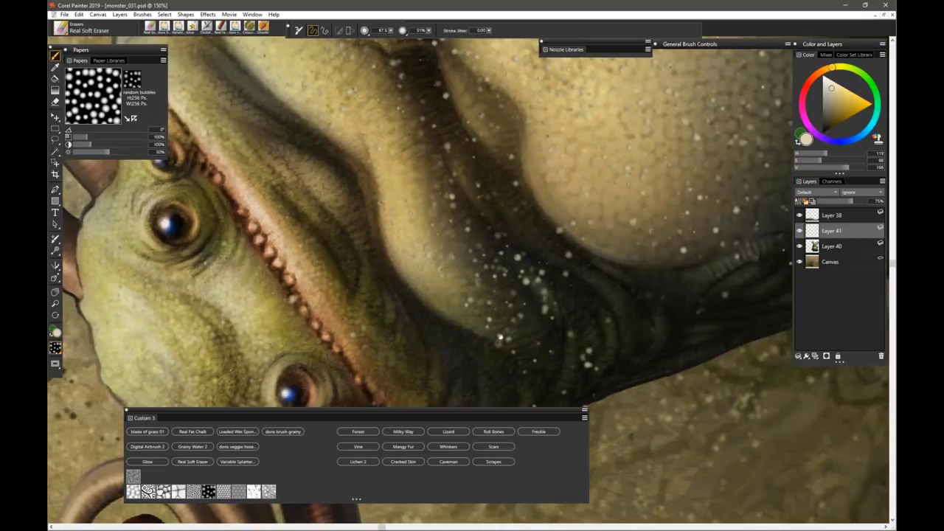
{"action": "scroll", "coordinate": [517, 339], "scroll_direction": "down", "scroll_amount": 2}
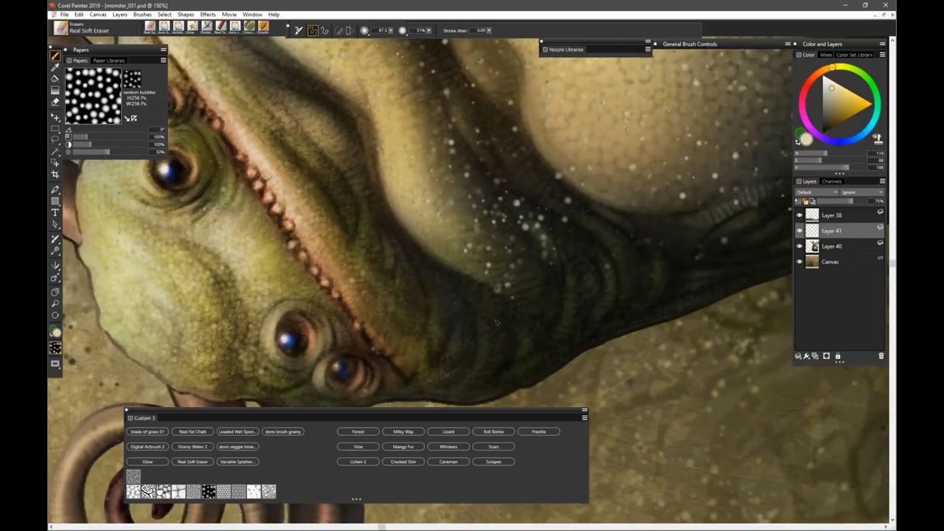
{"action": "left_click_drag", "start_coordinate": [497, 215], "coordinate": [558, 229]}
{"action": "mouse_move", "coordinate": [501, 183]}
{"action": "left_mouse_down"}
{"action": "mouse_move", "coordinate": [565, 214]}
{"action": "mouse_move", "coordinate": [611, 194]}
{"action": "mouse_move", "coordinate": [579, 260]}
{"action": "mouse_move", "coordinate": [469, 318]}
{"action": "mouse_move", "coordinate": [322, 348]}
{"action": "left_mouse_up"}
{"action": "left_click_drag", "start_coordinate": [466, 224], "coordinate": [434, 251]}
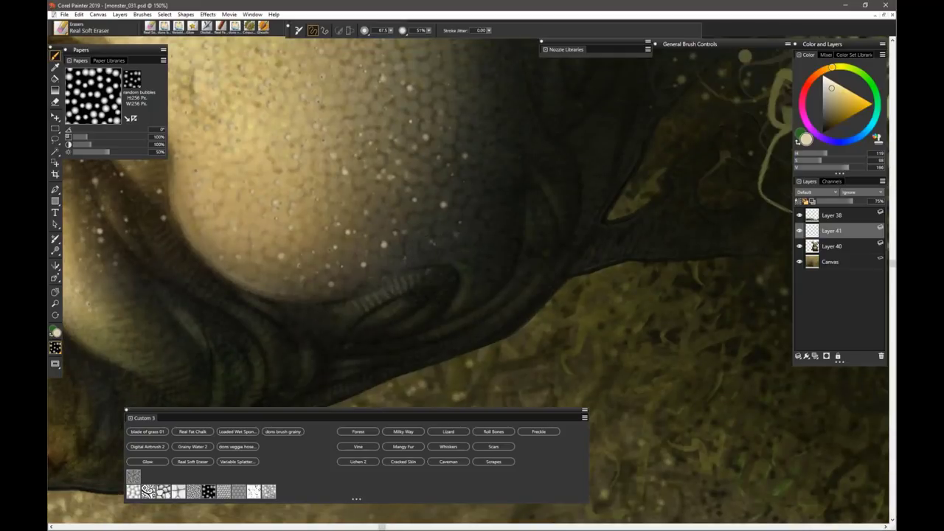
- Fade the spots along the belly's shadowed edge and lower area with a larger Real Soft Eraser
{"action": "scroll", "coordinate": [226, 192], "scroll_direction": "down", "scroll_amount": 2}
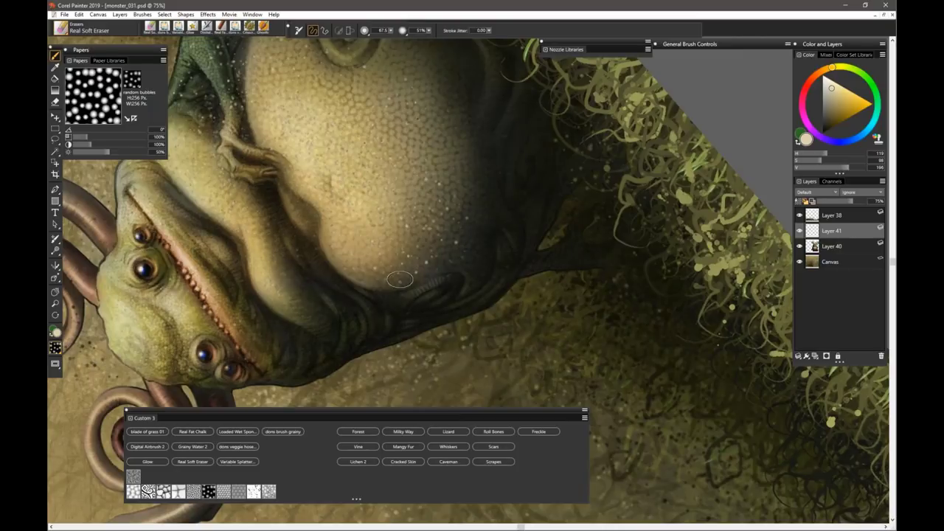
{"action": "left_click_drag", "start_coordinate": [385, 275], "coordinate": [425, 298]}
{"action": "left_click_drag", "start_coordinate": [487, 200], "coordinate": [519, 229]}
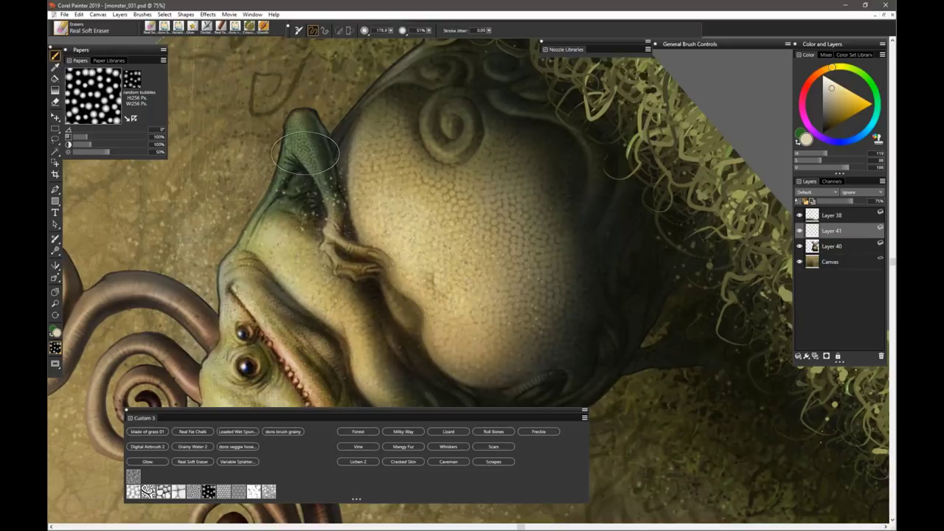
- Soften the spots around the folded arm, chest and upper belly with the Real Soft Eraser, and return the canvas upright
{"action": "left_click_drag", "start_coordinate": [303, 154], "coordinate": [310, 164]}
{"action": "left_click_drag", "start_coordinate": [261, 299], "coordinate": [363, 180]}
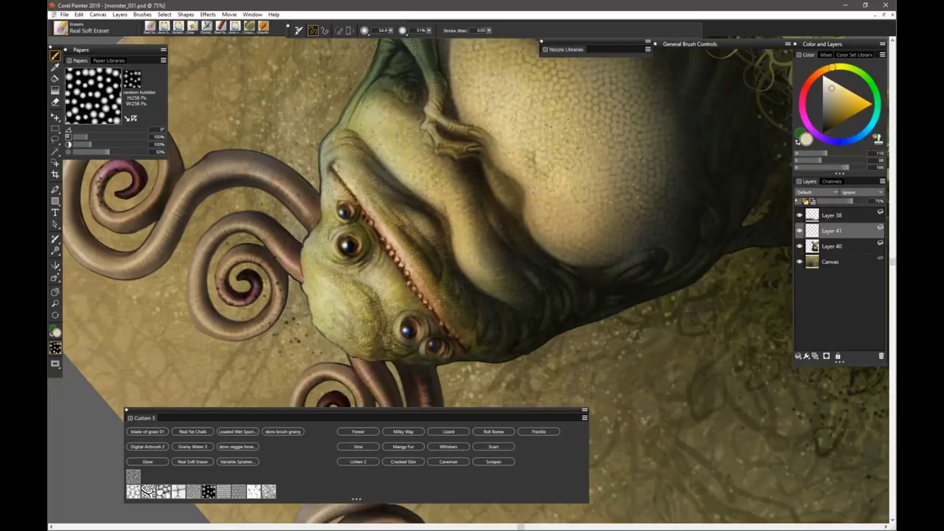
{"action": "mouse_move", "coordinate": [528, 188]}
{"action": "left_mouse_down"}
{"action": "mouse_move", "coordinate": [580, 188]}
{"action": "mouse_move", "coordinate": [546, 190]}
{"action": "left_mouse_up"}
{"action": "left_click_drag", "start_coordinate": [324, 199], "coordinate": [713, 167]}
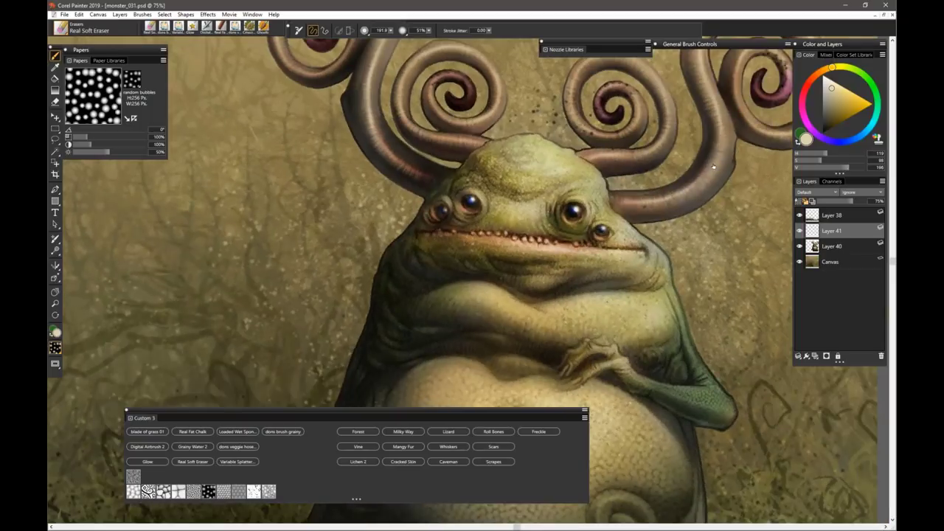
- Reselect the background around the monster, clear the stray spots outside its outline from the spot layer, and drop the selection
{"action": "left_click", "coordinate": [164, 15]}
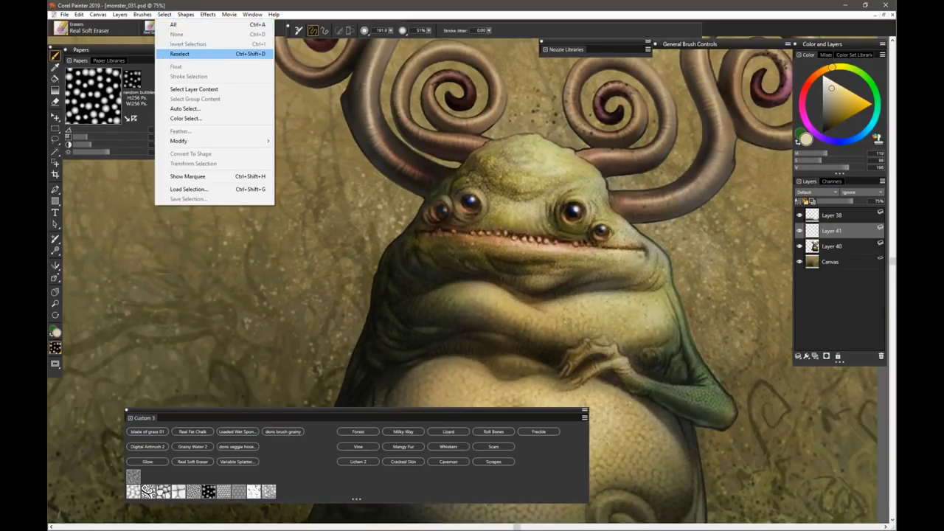
{"action": "left_click", "coordinate": [180, 53]}
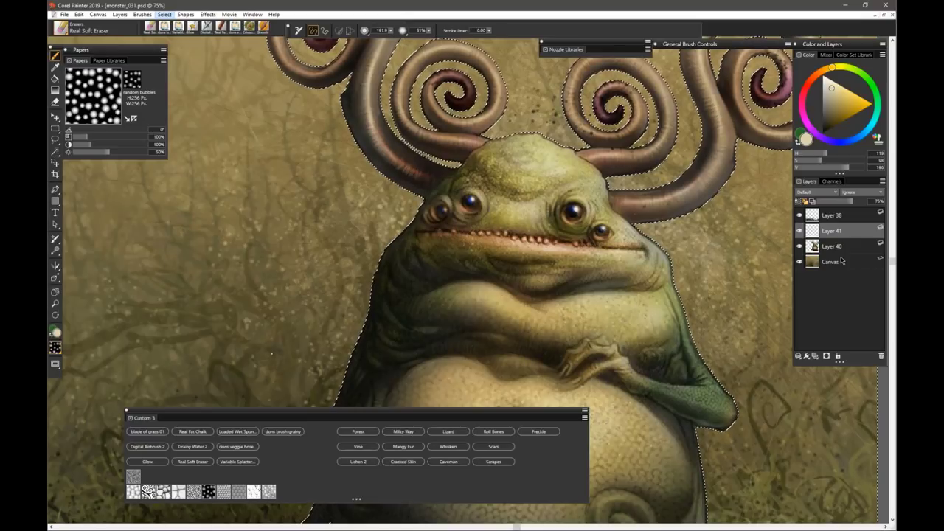
{"action": "key", "text": "ctrl+d"}
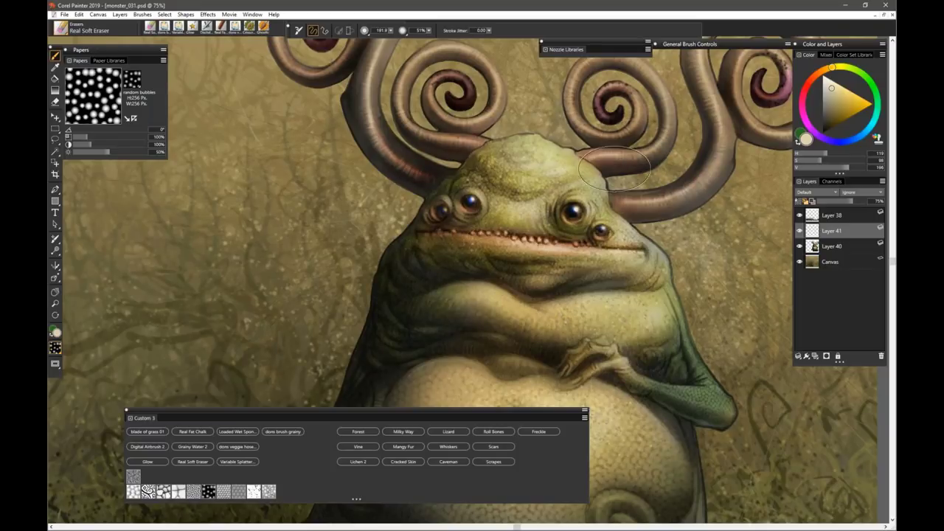
{"action": "left_click_drag", "start_coordinate": [532, 311], "coordinate": [520, 305]}
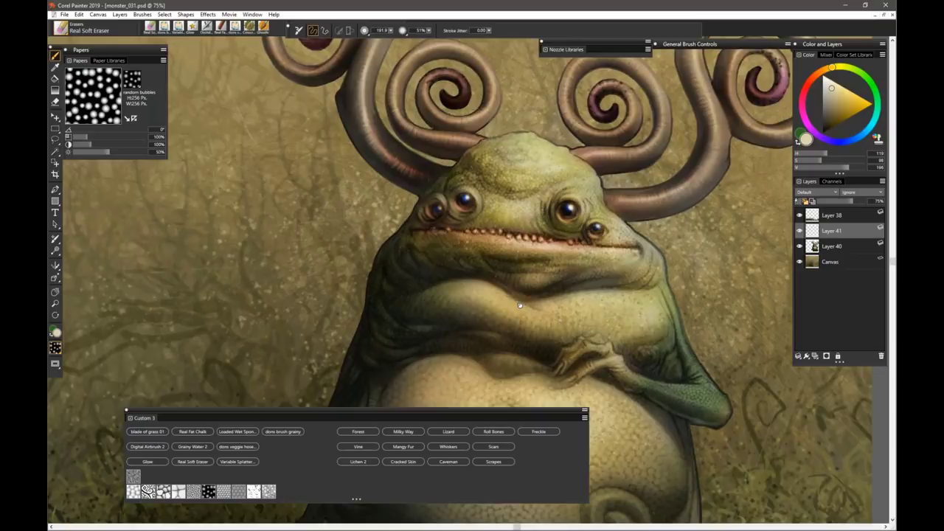
- Examine the softened spots over the monster's belly, skin folds and face up close, and check the painting as a whole
{"action": "scroll", "coordinate": [520, 305], "scroll_direction": "down", "scroll_amount": 5}
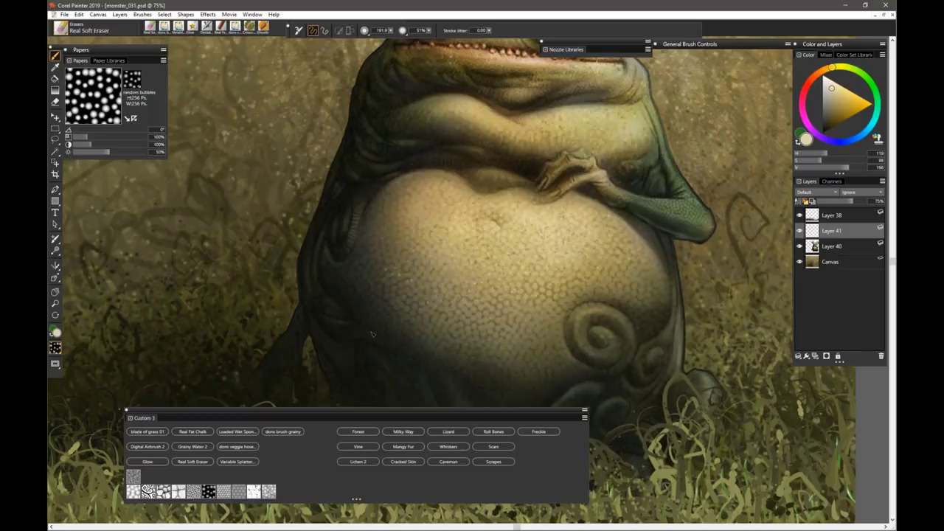
{"action": "left_click_drag", "start_coordinate": [441, 371], "coordinate": [457, 293]}
{"action": "left_click_drag", "start_coordinate": [495, 269], "coordinate": [473, 357]}
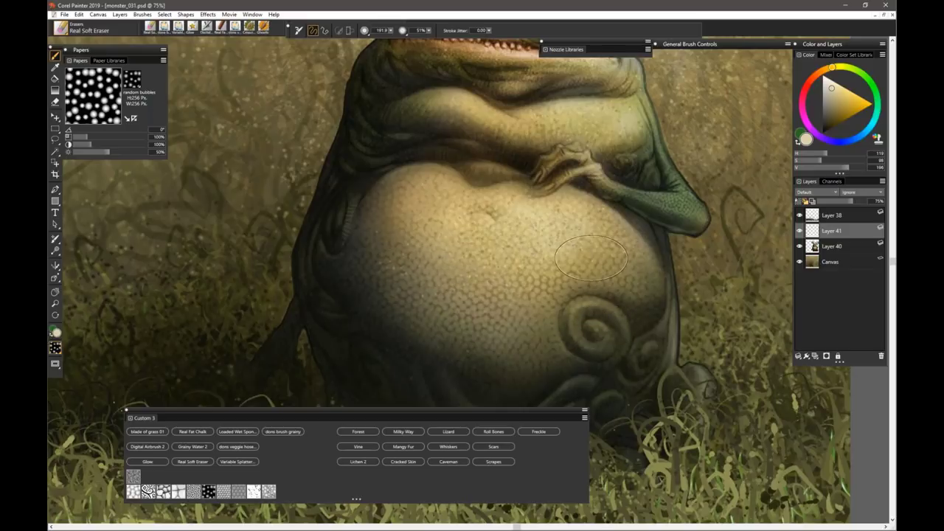
{"action": "scroll", "coordinate": [533, 275], "scroll_direction": "up", "scroll_amount": 3}
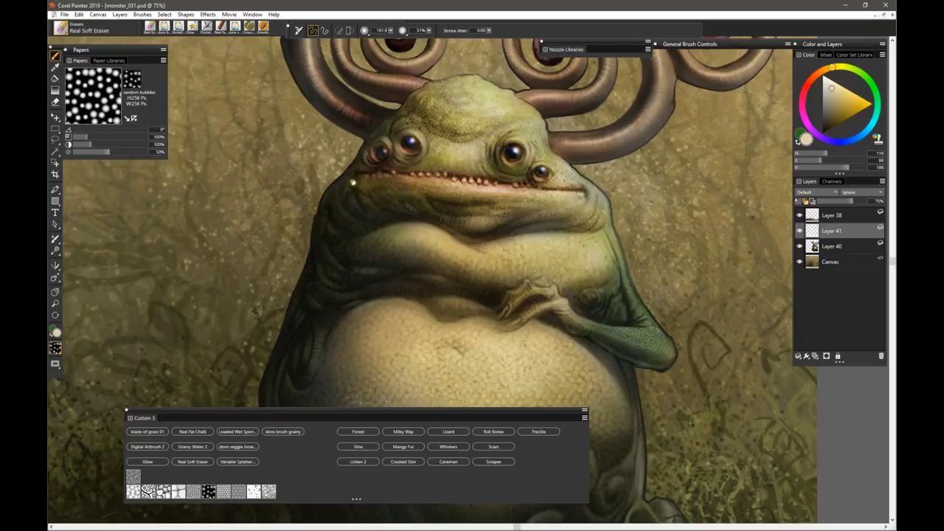
{"action": "mouse_move", "coordinate": [341, 194]}
{"action": "left_mouse_down"}
{"action": "mouse_move", "coordinate": [339, 211]}
{"action": "mouse_move", "coordinate": [467, 335]}
{"action": "mouse_move", "coordinate": [400, 315]}
{"action": "left_mouse_up"}
{"action": "mouse_move", "coordinate": [457, 330]}
{"action": "left_mouse_down"}
{"action": "mouse_move", "coordinate": [448, 329]}
{"action": "mouse_move", "coordinate": [383, 156]}
{"action": "left_mouse_up"}
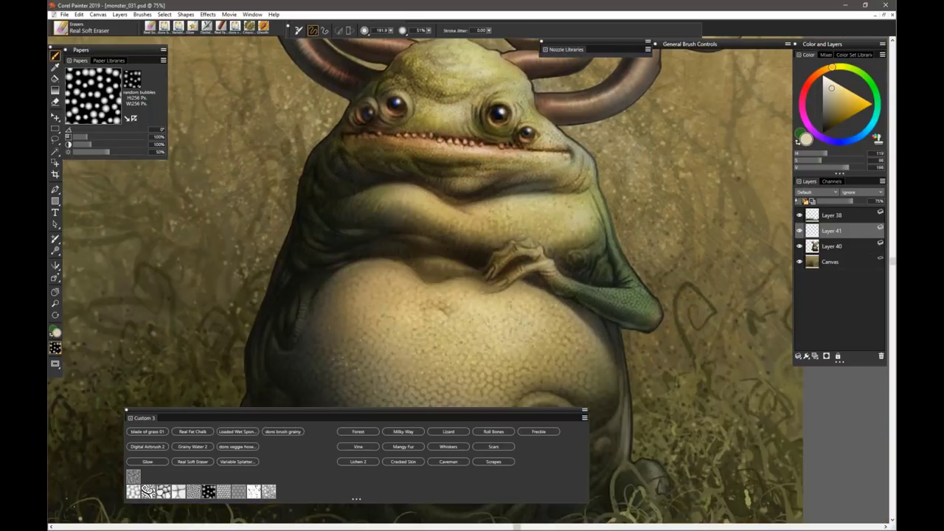
{"action": "key", "text": "ctrl+minus"}
{"action": "key", "text": "ctrl+minus"}
{"action": "key", "text": "ctrl+minus"}
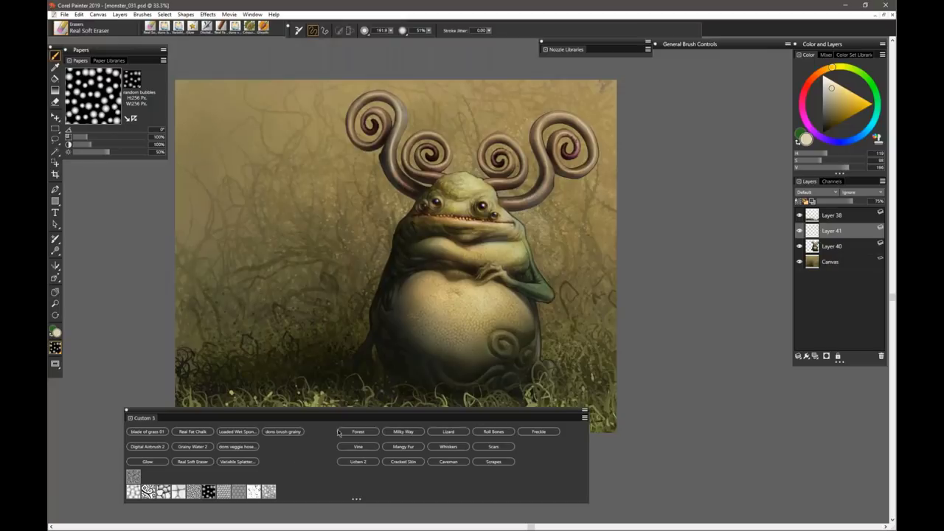
- Move the Custom 3 palette clear of the painting and review the full image with all palettes temporarily hidden
{"action": "left_click_drag", "start_coordinate": [349, 412], "coordinate": [402, 446]}
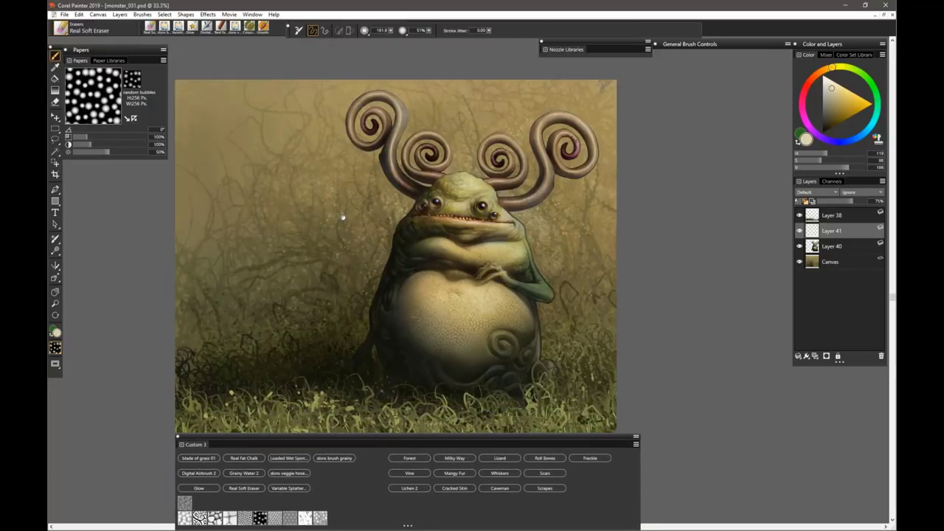
{"action": "left_click_drag", "start_coordinate": [343, 217], "coordinate": [384, 204]}
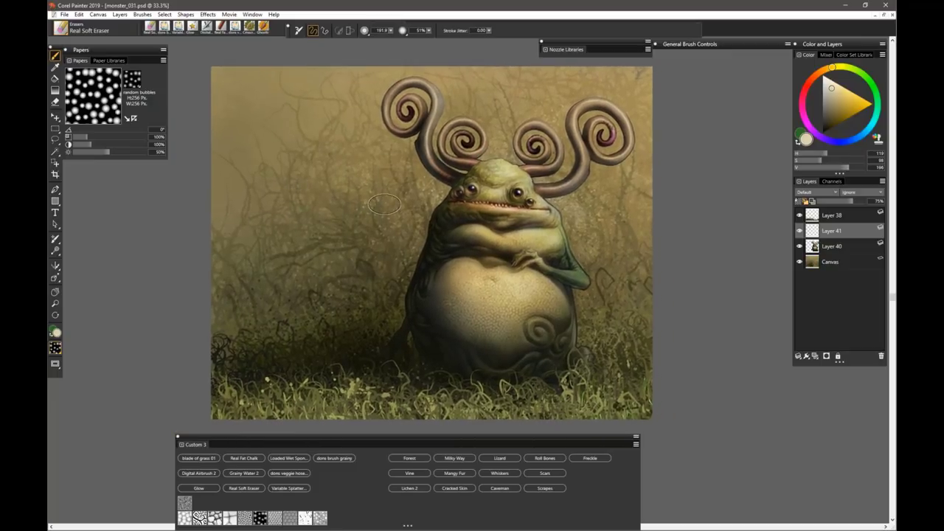
{"action": "key", "text": "ctrl+plus"}
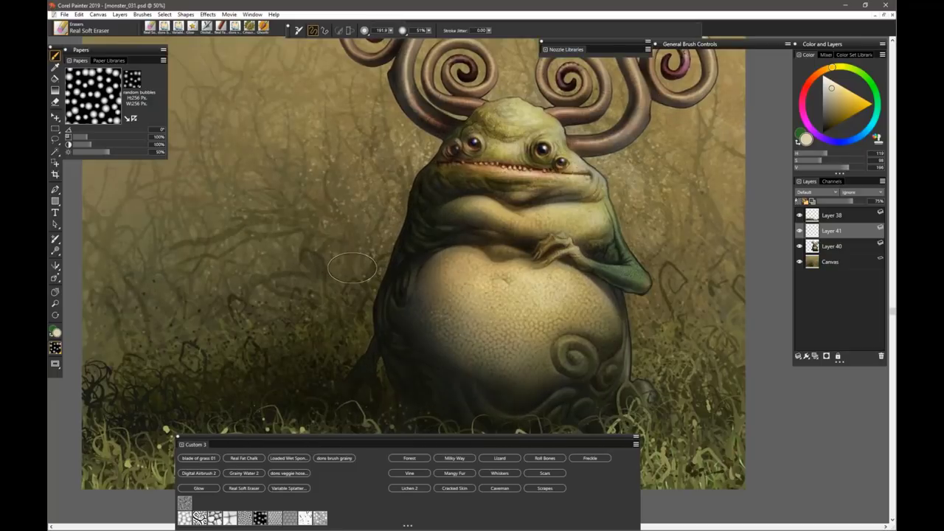
{"action": "mouse_move", "coordinate": [468, 232]}
{"action": "left_mouse_down"}
{"action": "mouse_move", "coordinate": [527, 262]}
{"action": "mouse_move", "coordinate": [489, 258]}
{"action": "left_mouse_up"}
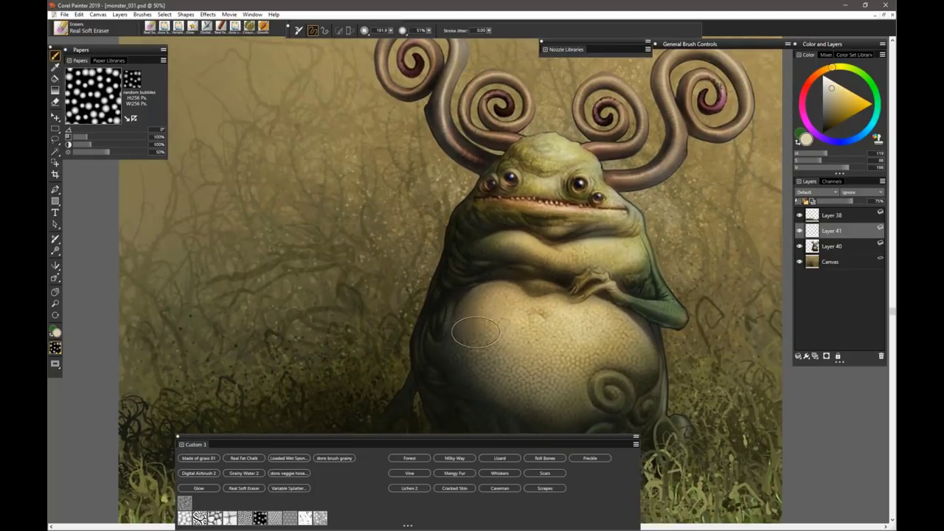
{"action": "key", "text": "Tab"}
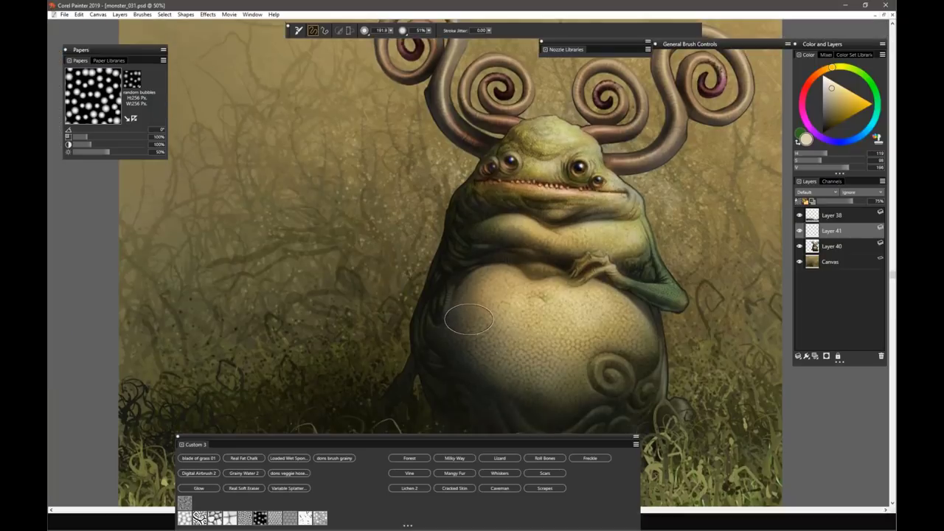
{"action": "left_click_drag", "start_coordinate": [468, 184], "coordinate": [473, 208]}
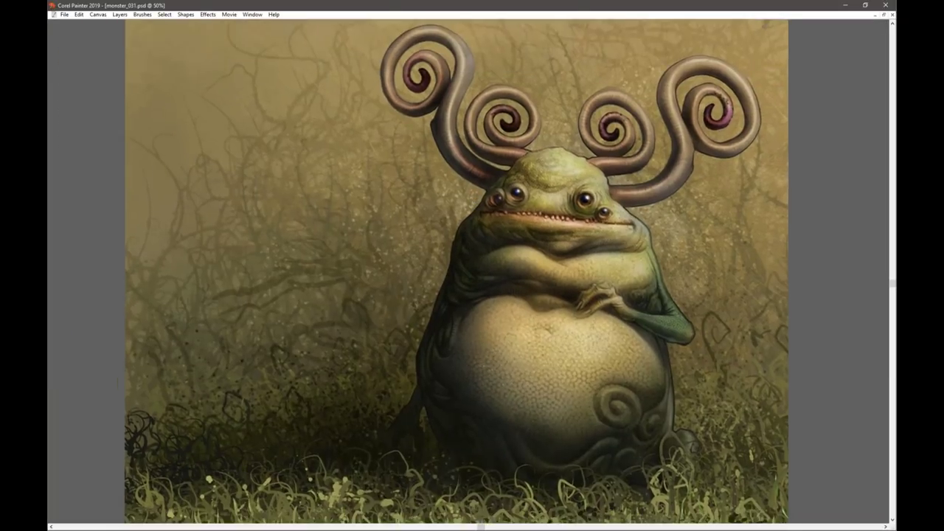
{"action": "key", "text": "ctrl+minus"}
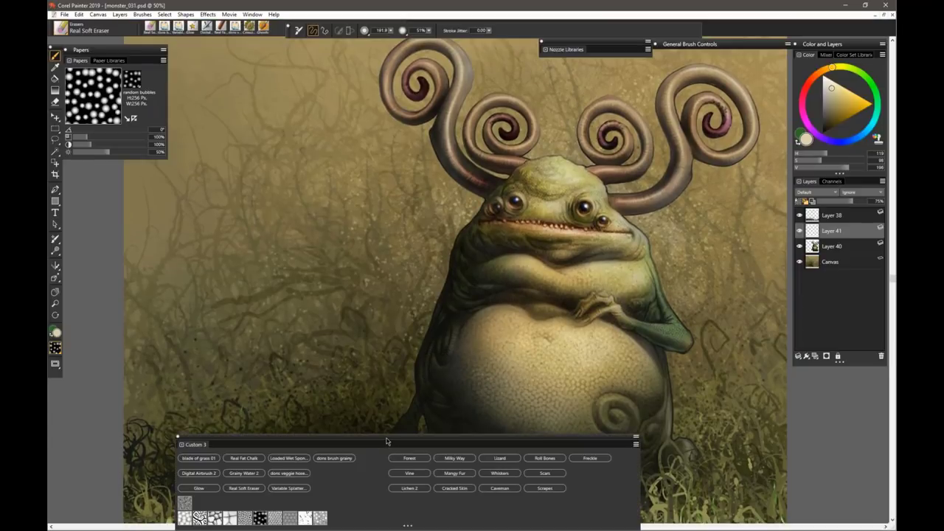
{"action": "left_click_drag", "start_coordinate": [376, 443], "coordinate": [321, 443]}
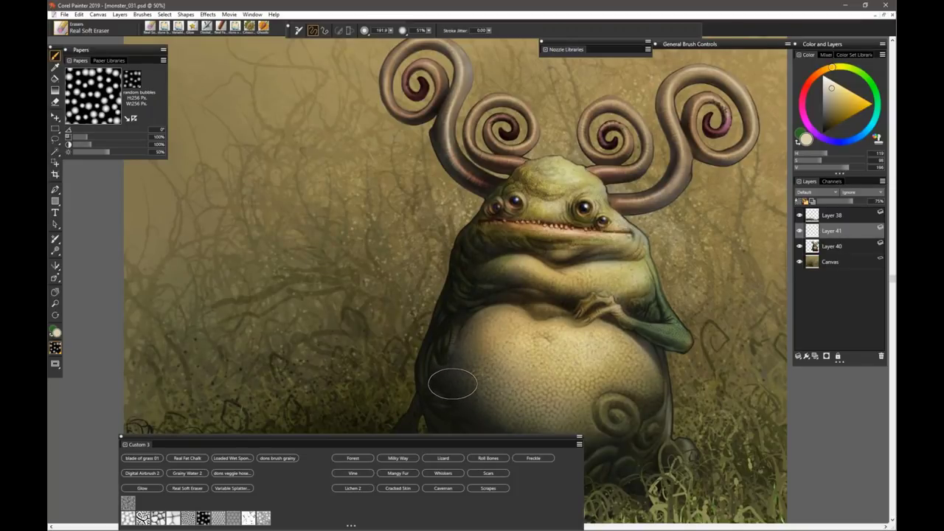
- Collapse the spot layer, Layer 41, together with the monster's Layer 40 into a single layer
{"action": "left_click", "coordinate": [844, 250], "text": "shift"}
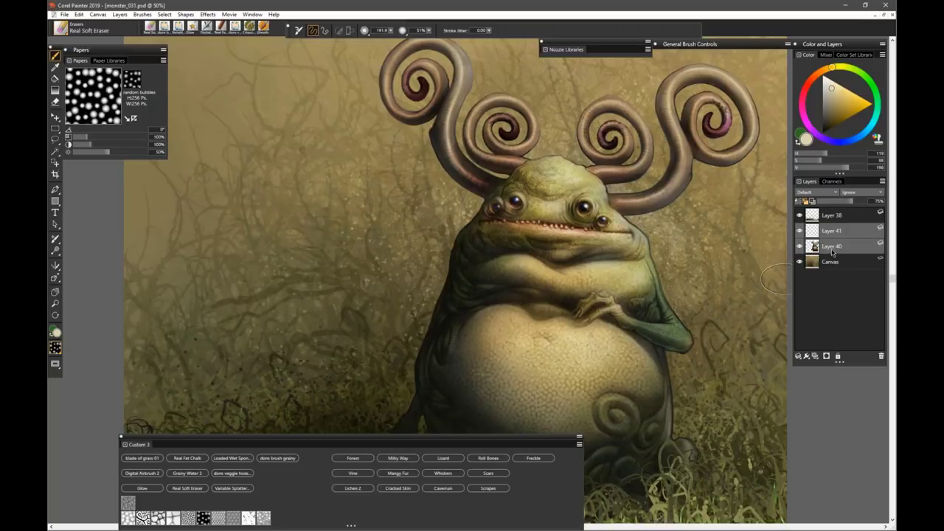
{"action": "left_click", "coordinate": [799, 357]}
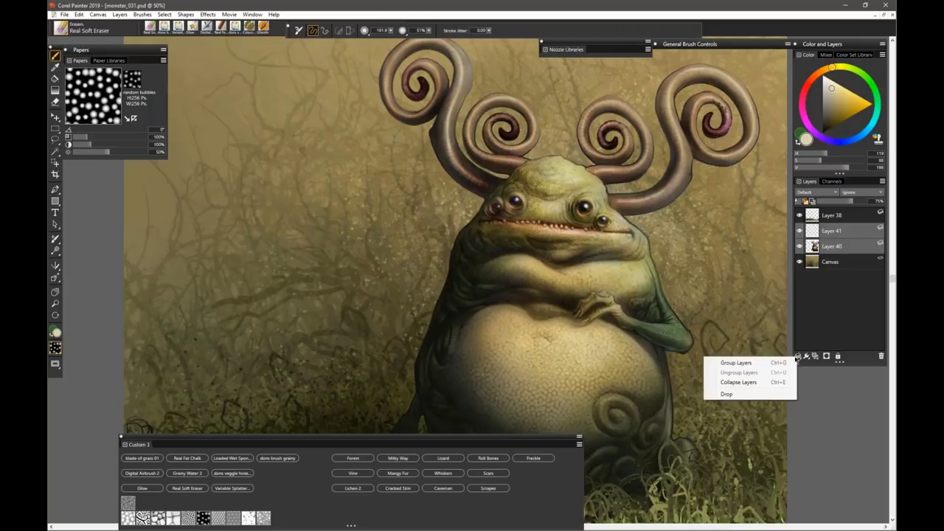
{"action": "left_click", "coordinate": [757, 385]}
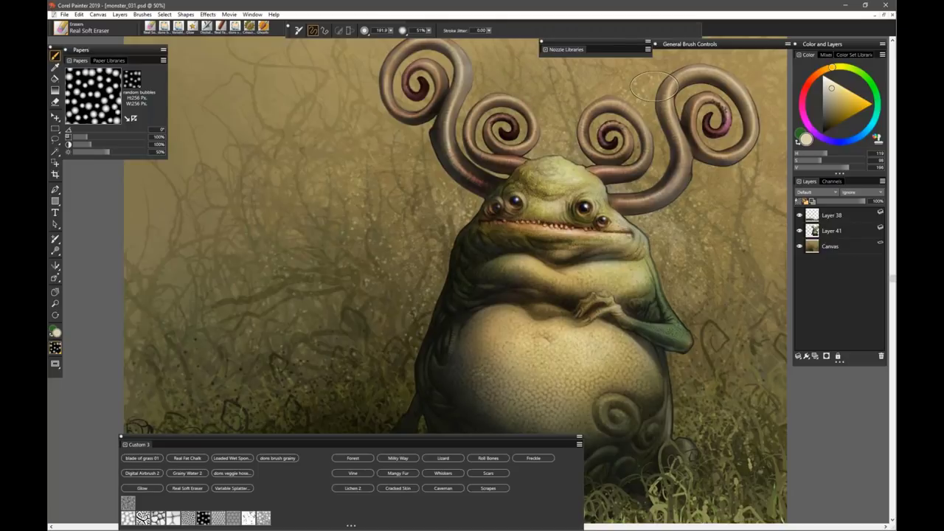
{"action": "left_click_drag", "start_coordinate": [654, 87], "coordinate": [661, 127]}
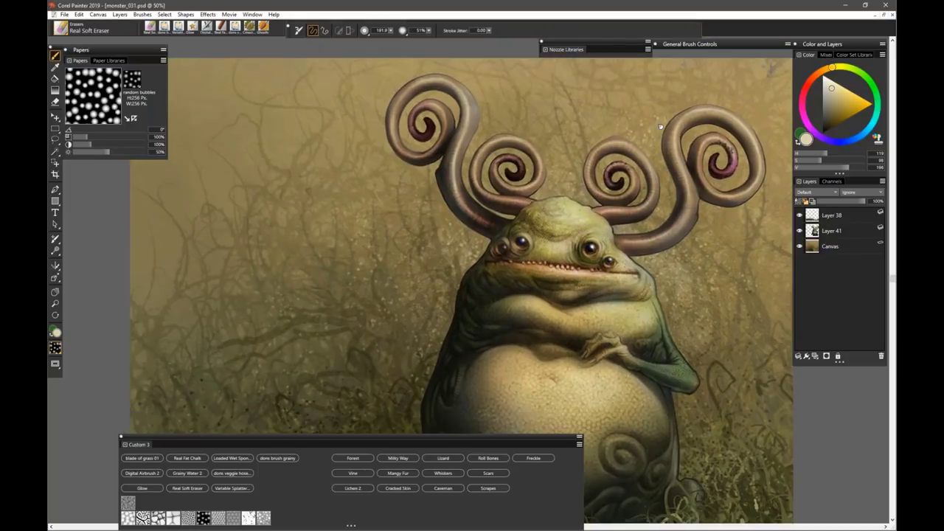
- Float the monster_031.psd window and shift it aside, with the purple monster.psd painting placed in front for reference
{"action": "left_click", "coordinate": [886, 15]}
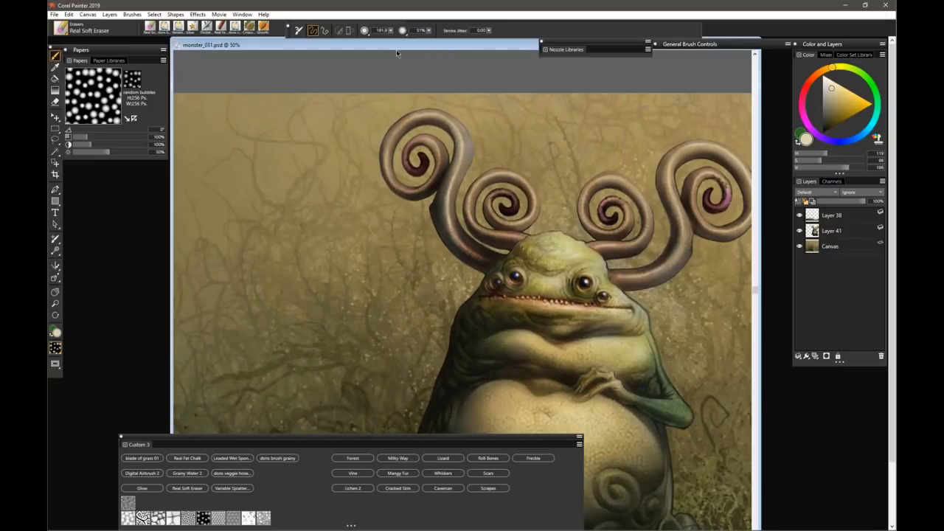
{"action": "left_click_drag", "start_coordinate": [396, 53], "coordinate": [305, 106]}
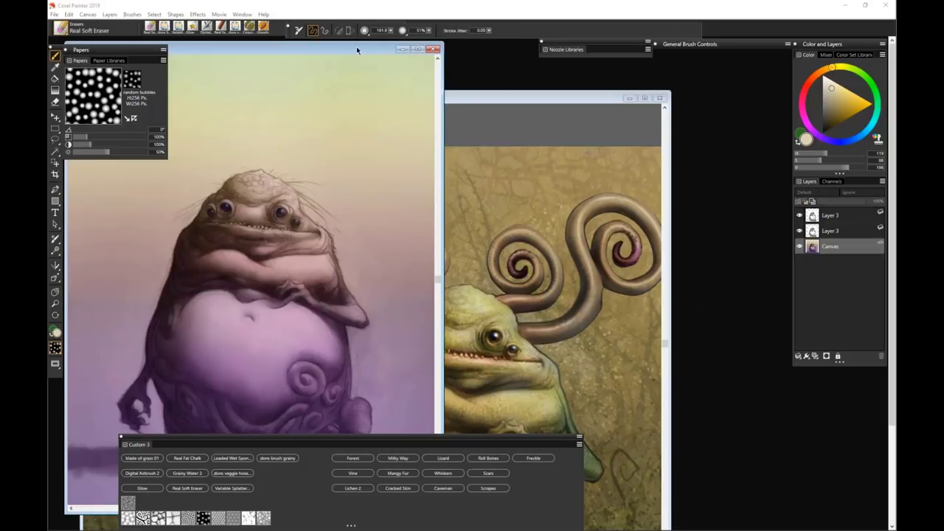
{"action": "left_click_drag", "start_coordinate": [359, 47], "coordinate": [562, 39]}
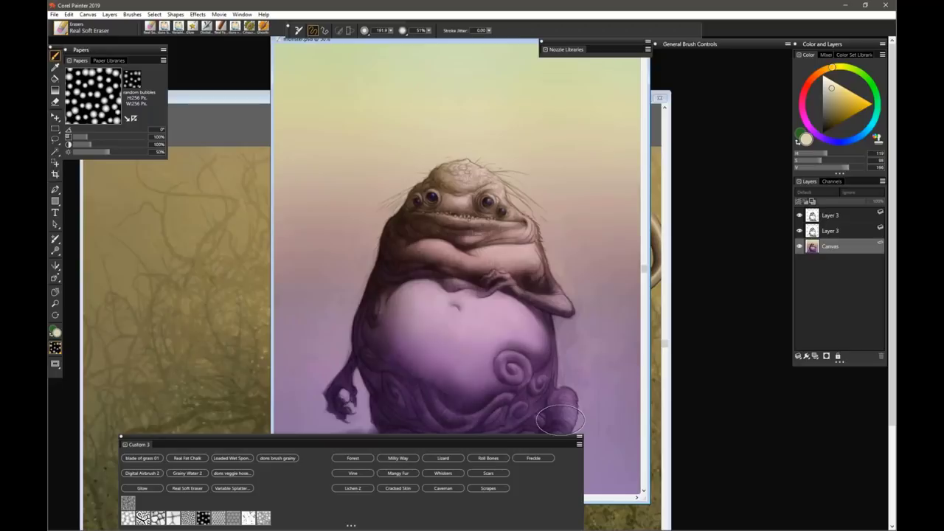
- View all of monster.psd and toggle both Layer 3 layers off and back on to check what each contributes
{"action": "key", "text": "ctrl+minus"}
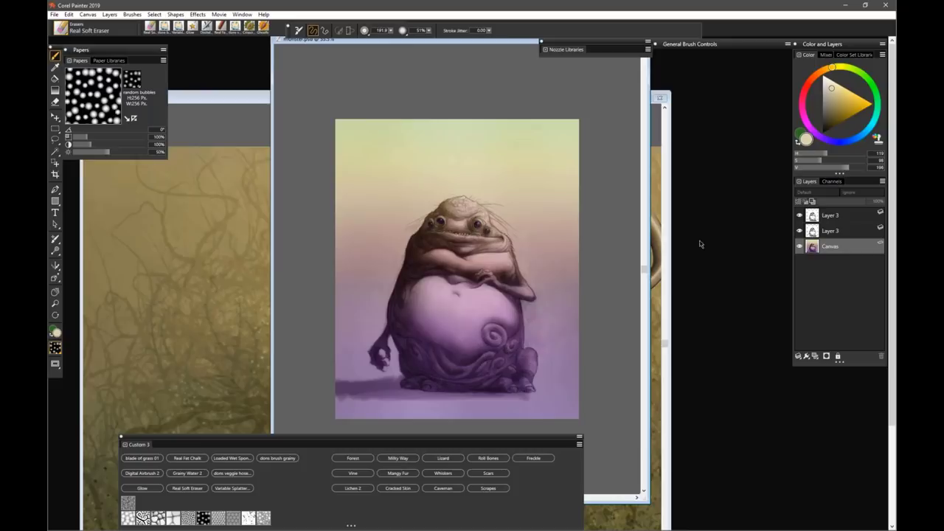
{"action": "left_click", "coordinate": [800, 216]}
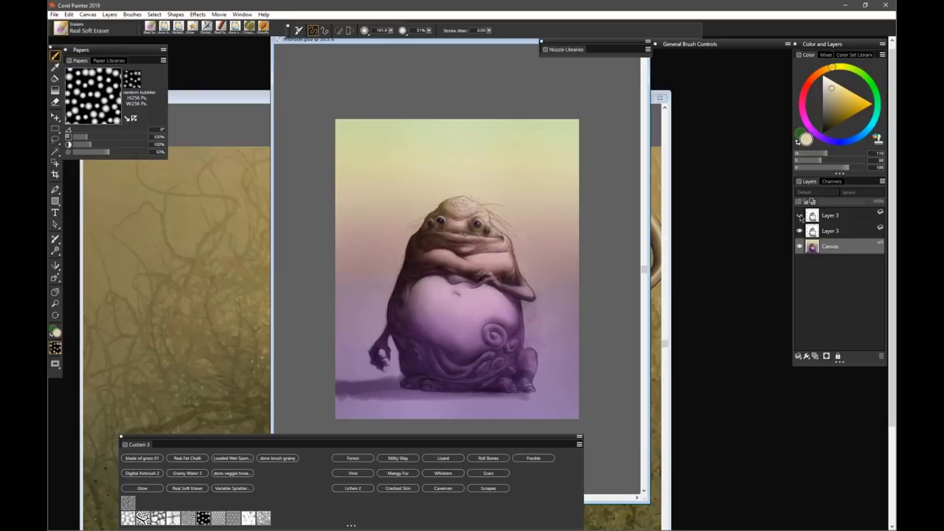
{"action": "left_click", "coordinate": [800, 216]}
{"action": "left_click", "coordinate": [799, 231]}
{"action": "left_click", "coordinate": [799, 231]}
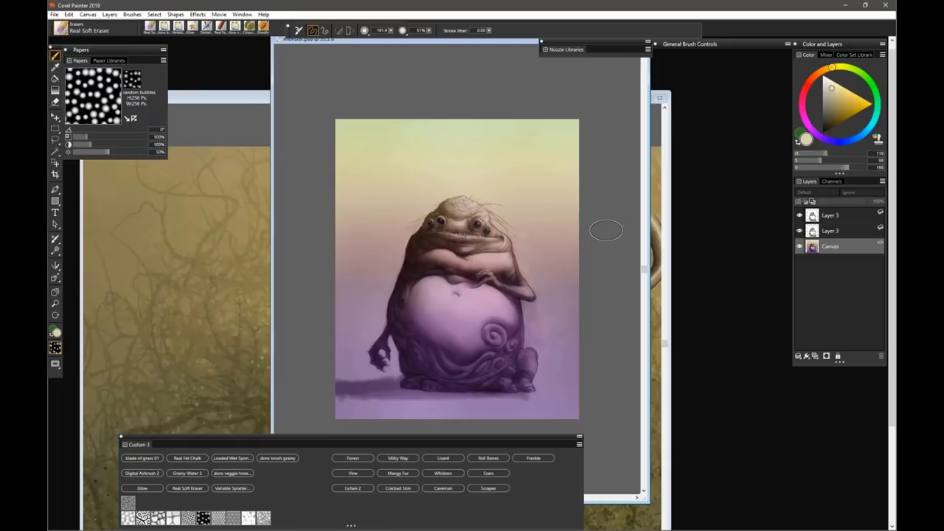
- Examine the skin texture and fine hairs on the head, belly, hand and feet of the monster in monster.psd
{"action": "key", "text": "ctrl+plus"}
{"action": "key", "text": "ctrl+plus"}
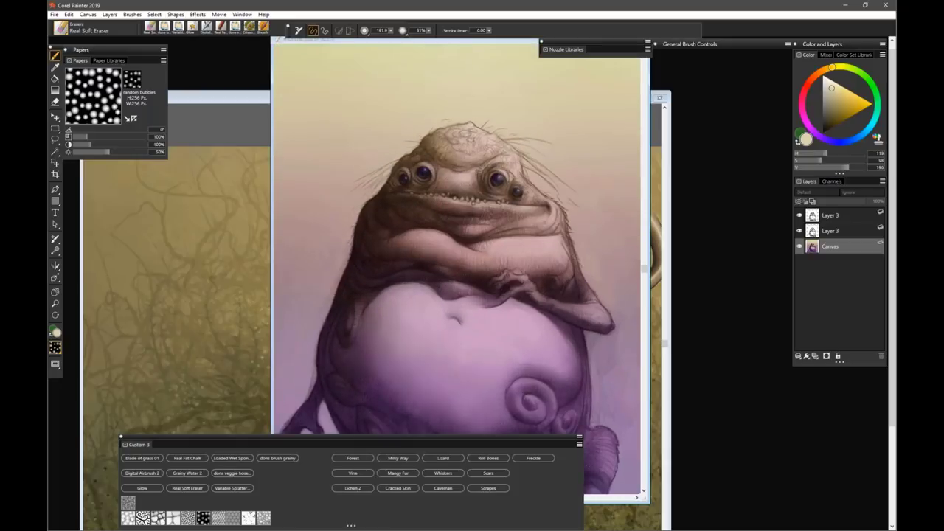
{"action": "key", "text": "ctrl+plus"}
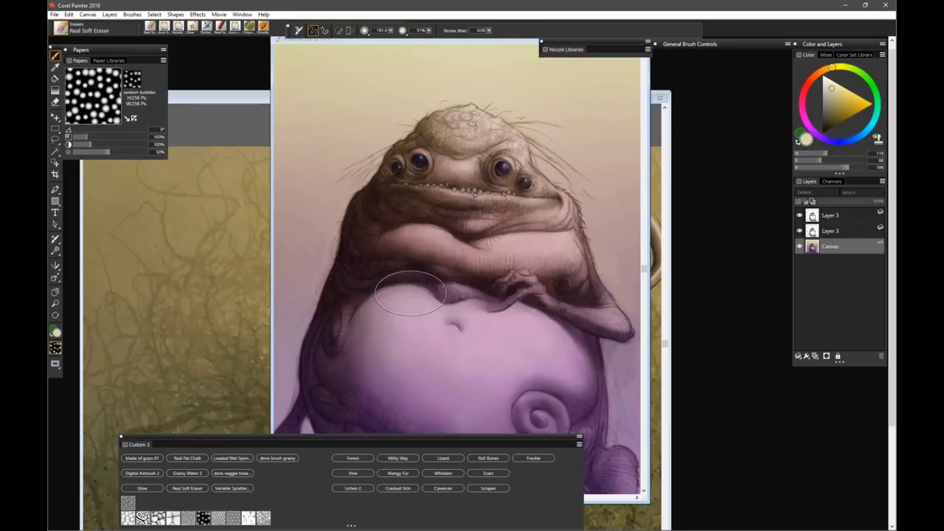
{"action": "left_click_drag", "start_coordinate": [467, 362], "coordinate": [511, 201]}
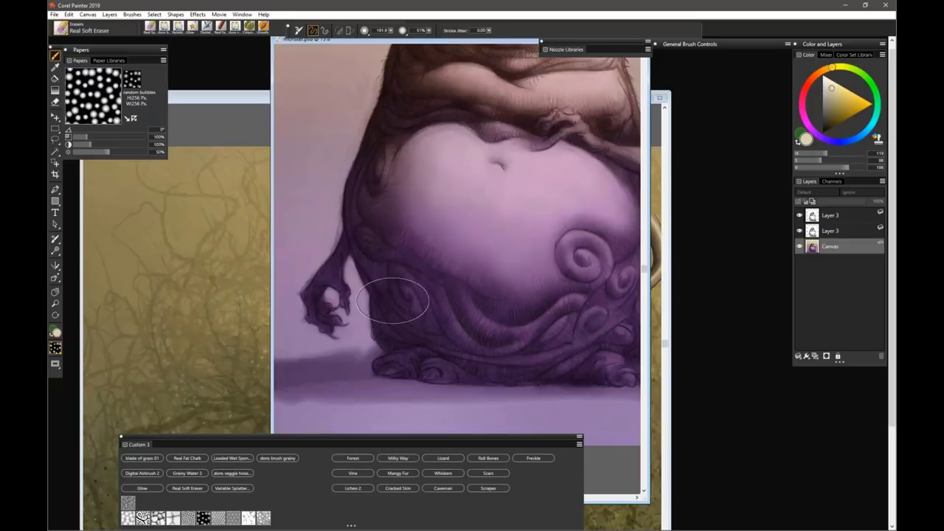
{"action": "left_click_drag", "start_coordinate": [556, 283], "coordinate": [374, 273]}
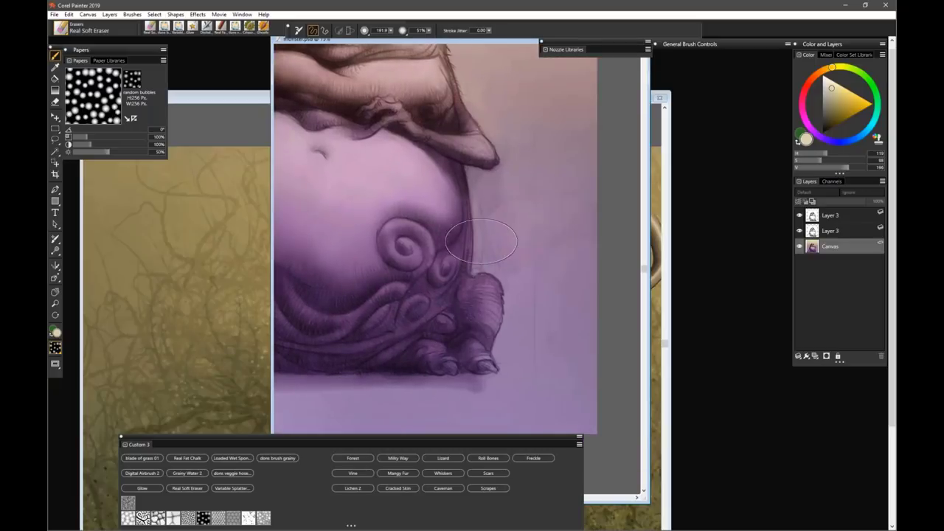
{"action": "left_click_drag", "start_coordinate": [395, 187], "coordinate": [463, 285]}
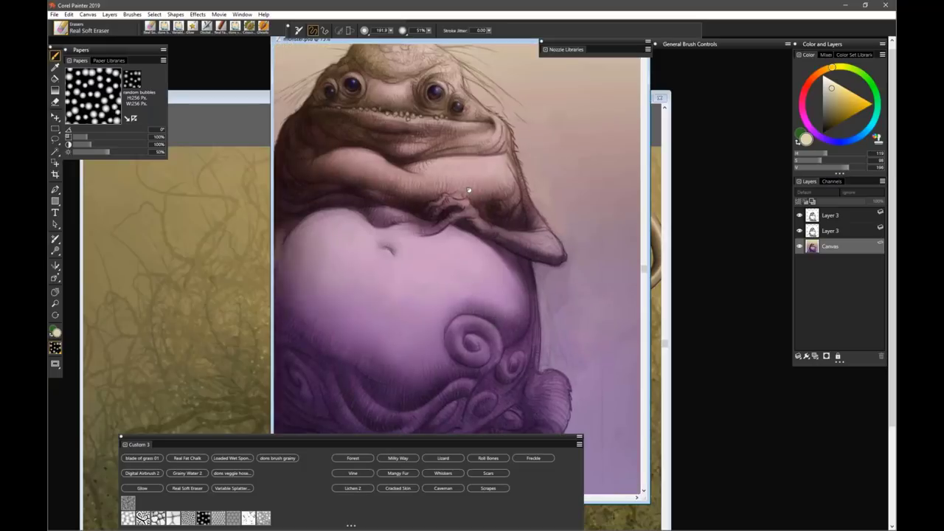
{"action": "left_click_drag", "start_coordinate": [469, 192], "coordinate": [532, 240]}
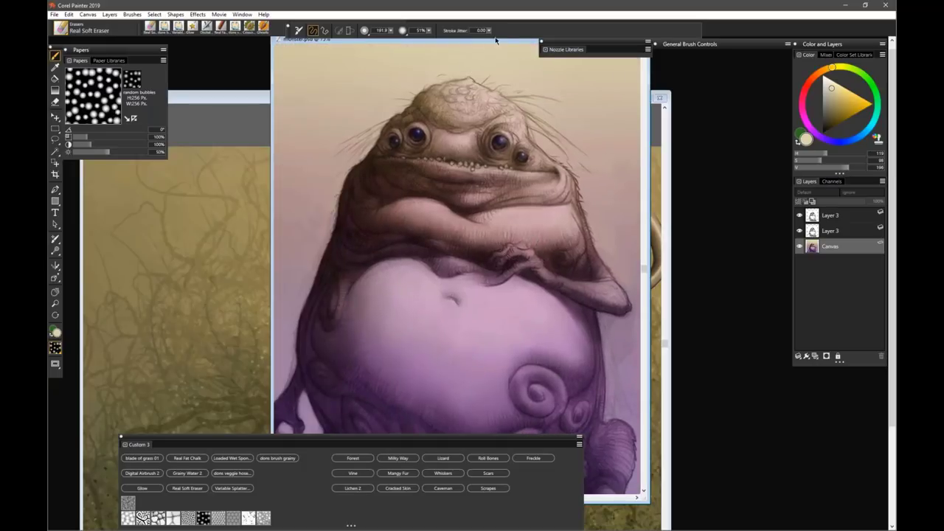
- Close monster.psd without saving changes, and maximize the monster_031.psd window with the whole painting in view
{"action": "left_click_drag", "start_coordinate": [493, 39], "coordinate": [483, 65]}
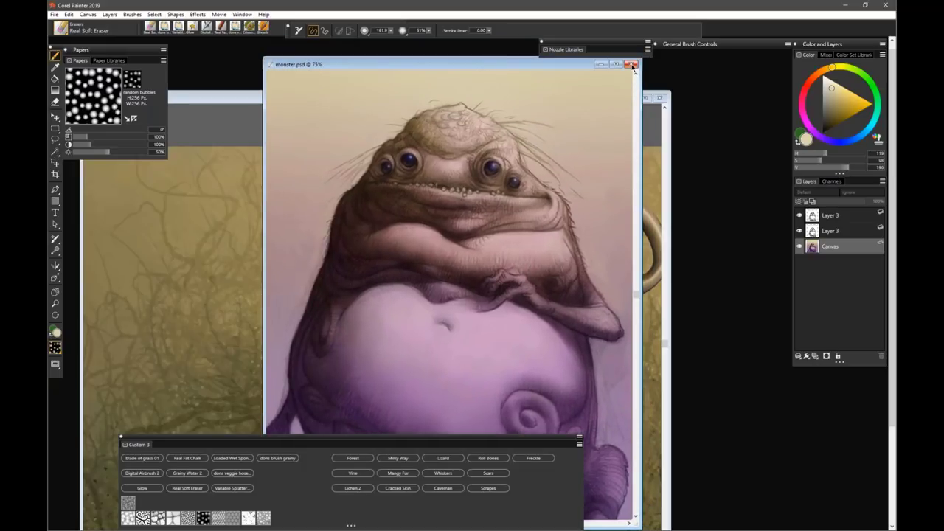
{"action": "left_click", "coordinate": [632, 65]}
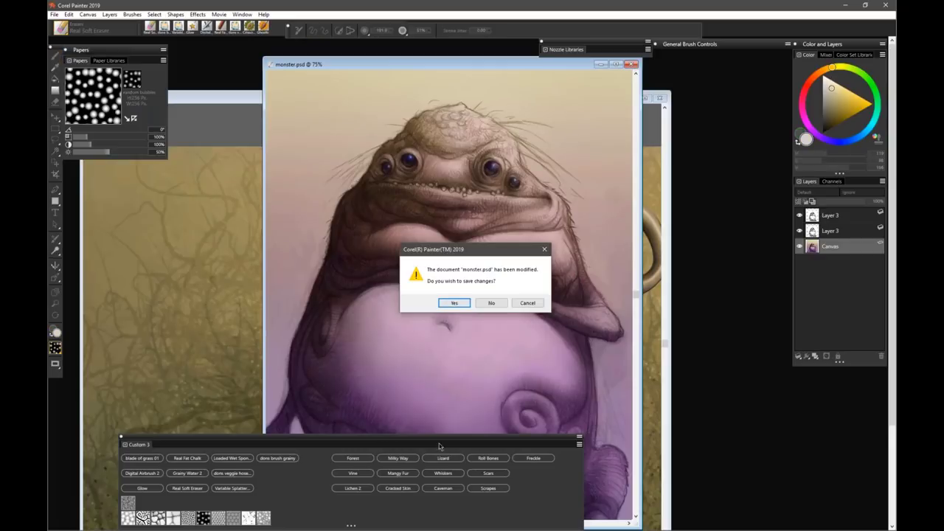
{"action": "left_click", "coordinate": [491, 304]}
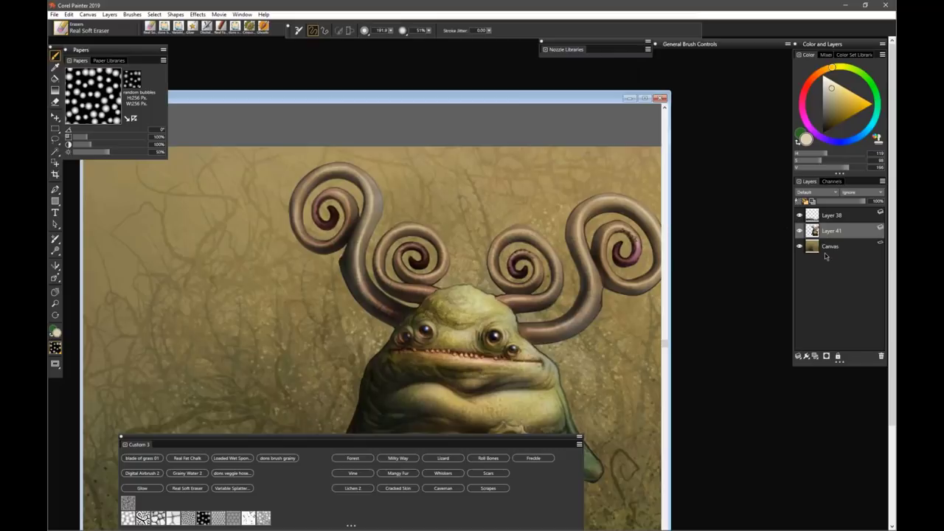
{"action": "left_click", "coordinate": [644, 99]}
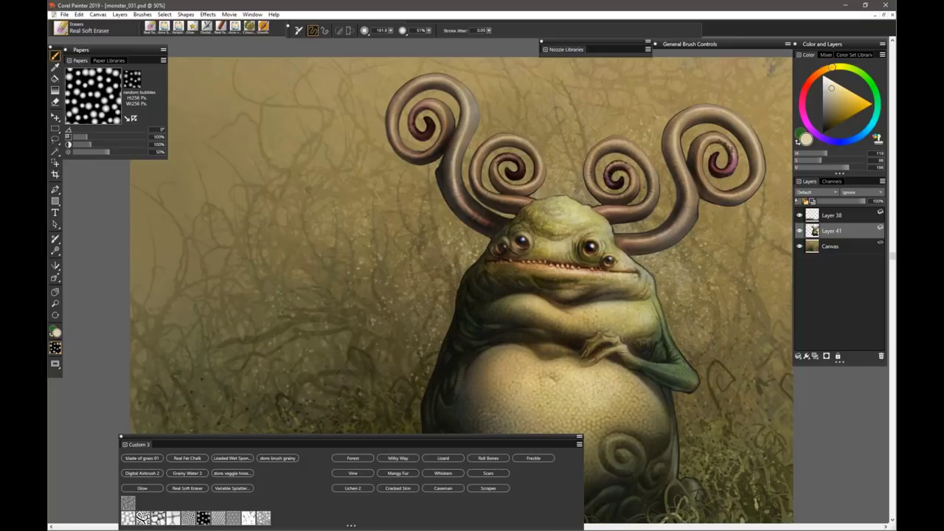
{"action": "key", "text": "ctrl+minus"}
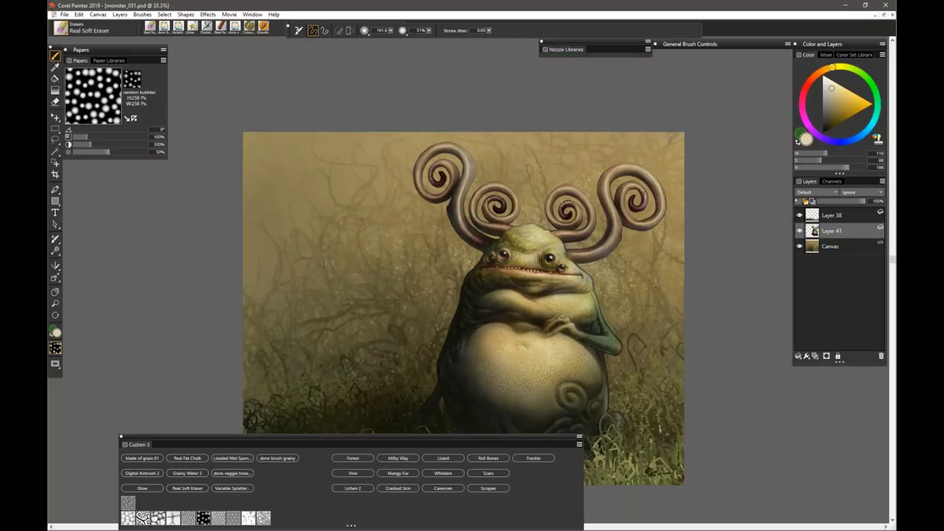
{"action": "mouse_move", "coordinate": [495, 347]}
{"action": "left_mouse_down"}
{"action": "mouse_move", "coordinate": [508, 285]}
{"action": "mouse_move", "coordinate": [462, 275]}
{"action": "left_mouse_up"}
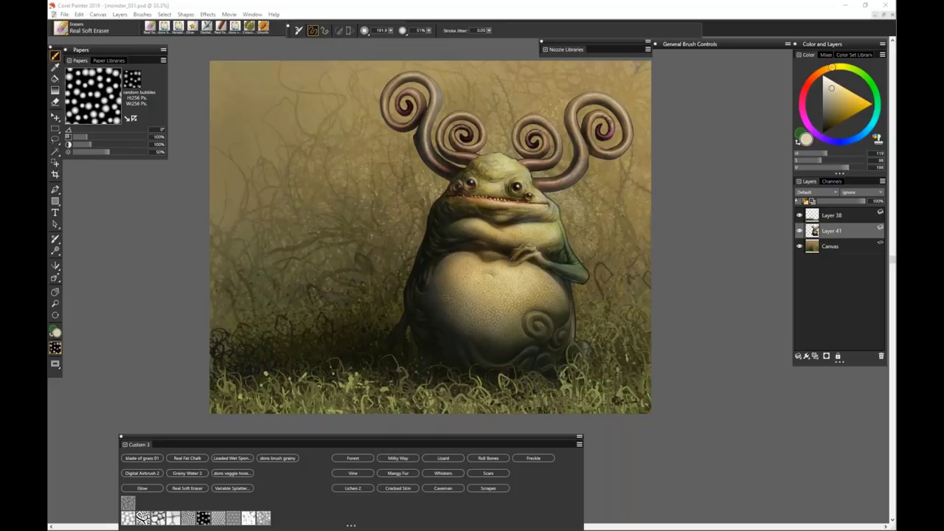
- Add a new layer directly above the Canvas and shift the Custom 3 brush palette clear of the painting
{"action": "left_click", "coordinate": [594, 10]}
{"action": "left_click", "coordinate": [830, 248]}
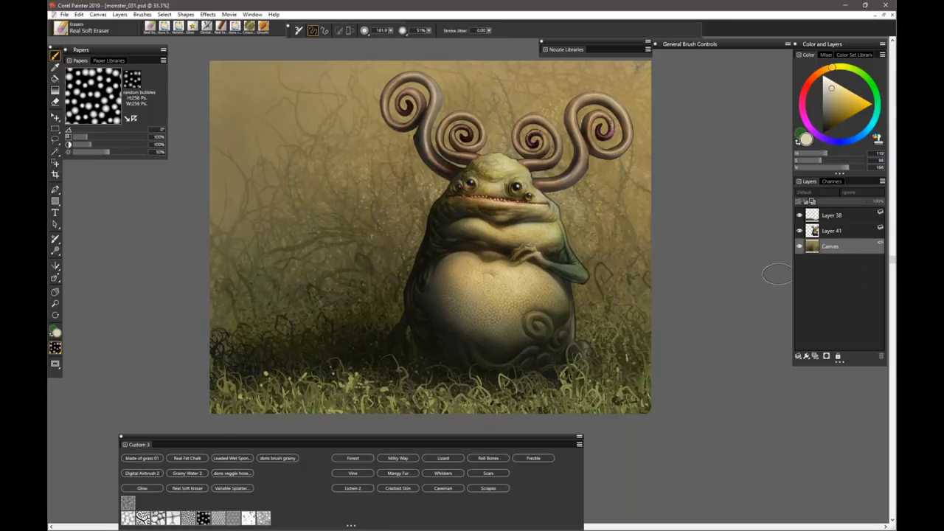
{"action": "left_click", "coordinate": [815, 357]}
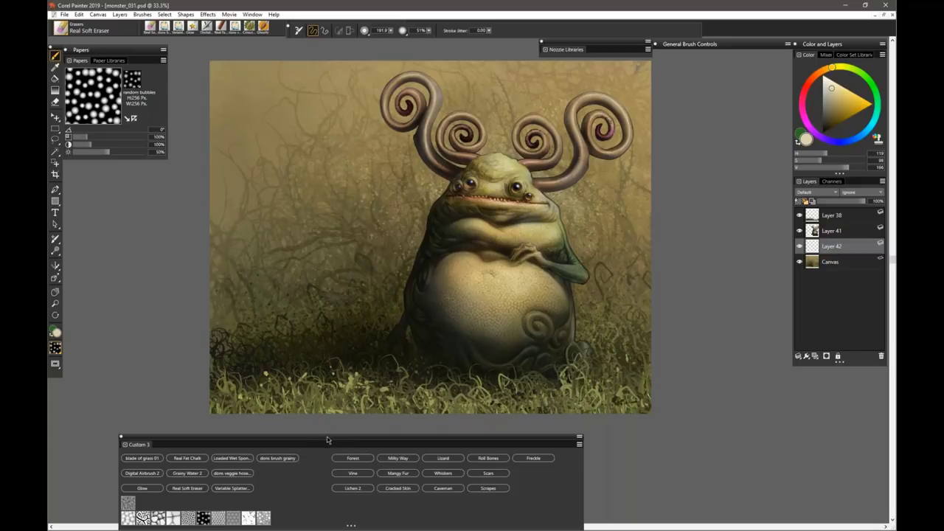
{"action": "left_click_drag", "start_coordinate": [328, 441], "coordinate": [331, 428]}
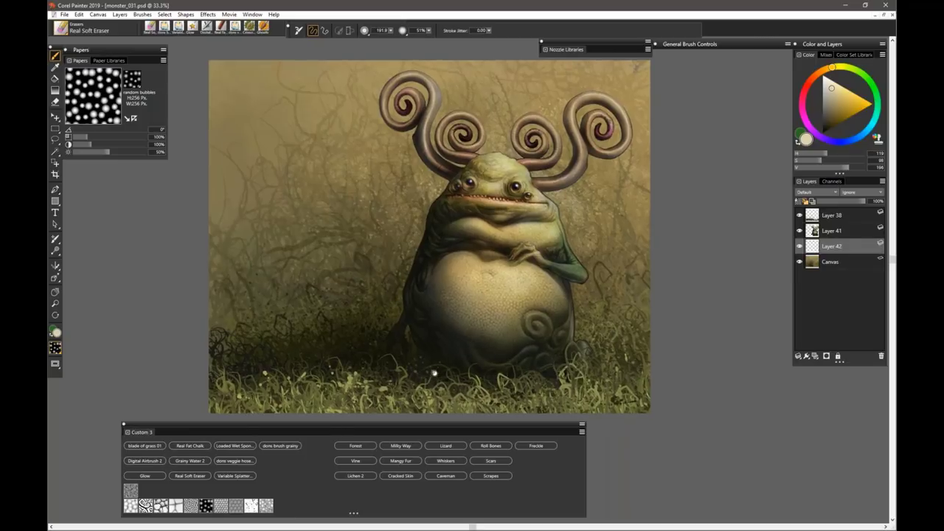
- Choose the Vine brush and a muted reddish-pink colour, with the background beside the monster in view
{"action": "left_click_drag", "start_coordinate": [434, 373], "coordinate": [438, 341]}
{"action": "key", "text": "ctrl+plus"}
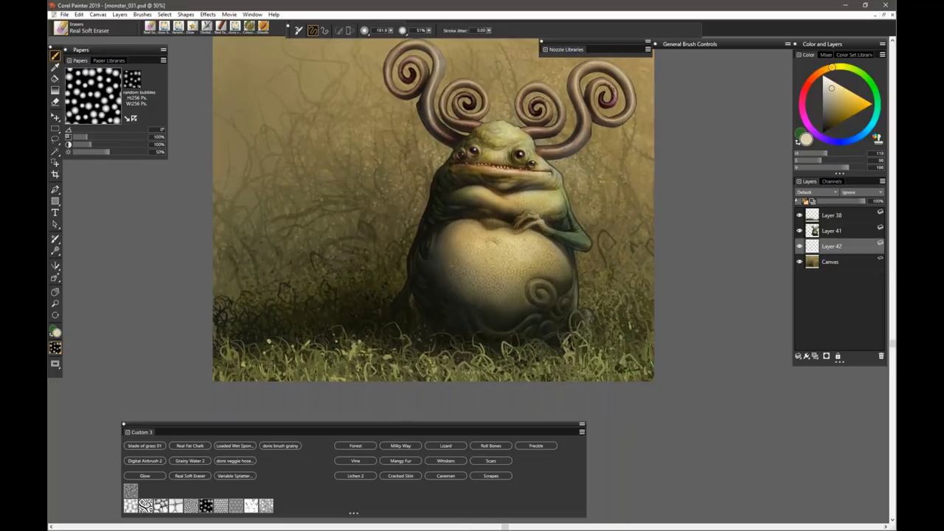
{"action": "scroll", "coordinate": [397, 296], "scroll_direction": "up", "scroll_amount": 1}
{"action": "mouse_move", "coordinate": [396, 297]}
{"action": "left_mouse_down"}
{"action": "mouse_move", "coordinate": [514, 274]}
{"action": "mouse_move", "coordinate": [430, 271]}
{"action": "left_mouse_up"}
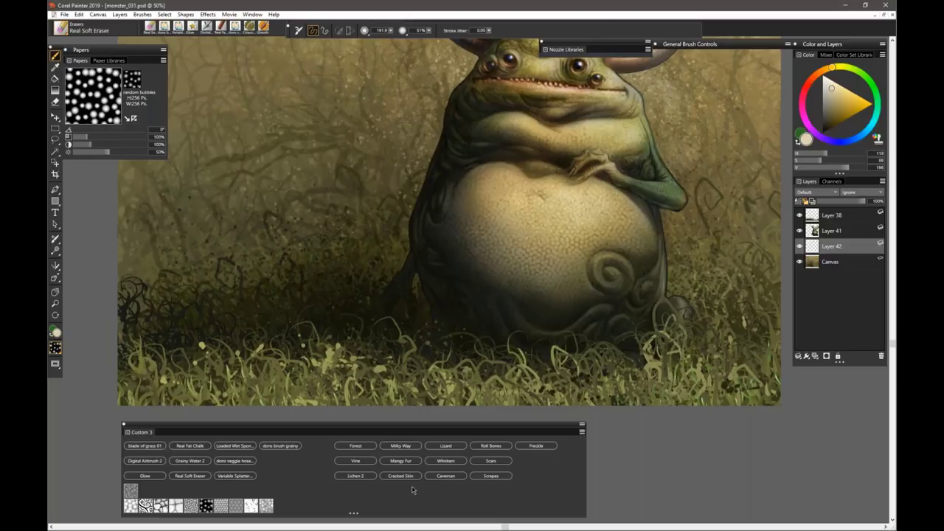
{"action": "left_click", "coordinate": [358, 461]}
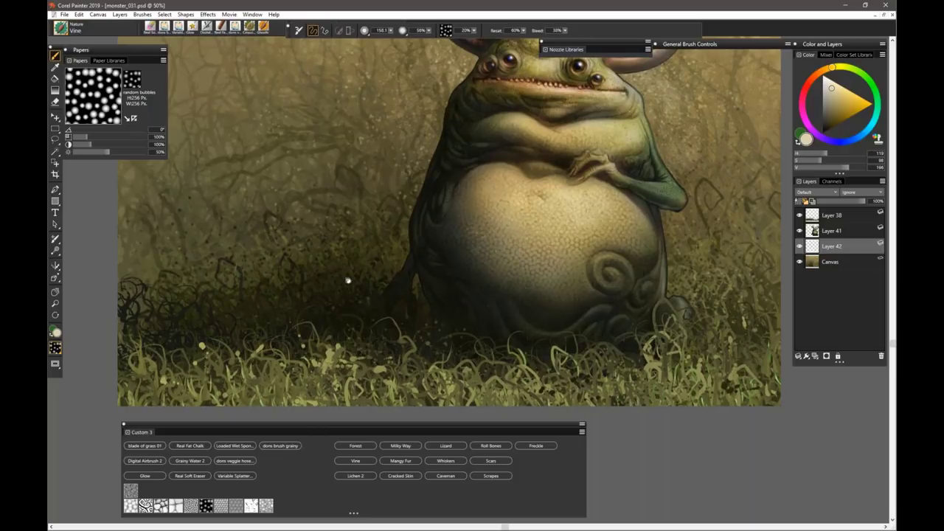
{"action": "left_click_drag", "start_coordinate": [347, 278], "coordinate": [385, 309]}
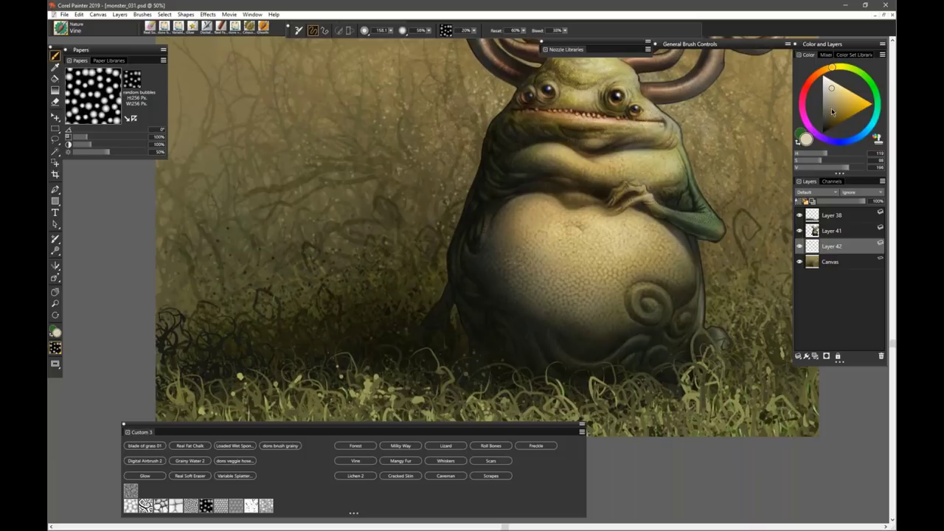
{"action": "left_click_drag", "start_coordinate": [831, 108], "coordinate": [839, 108]}
{"action": "left_click_drag", "start_coordinate": [822, 74], "coordinate": [814, 76]}
{"action": "left_click", "coordinate": [836, 101]}
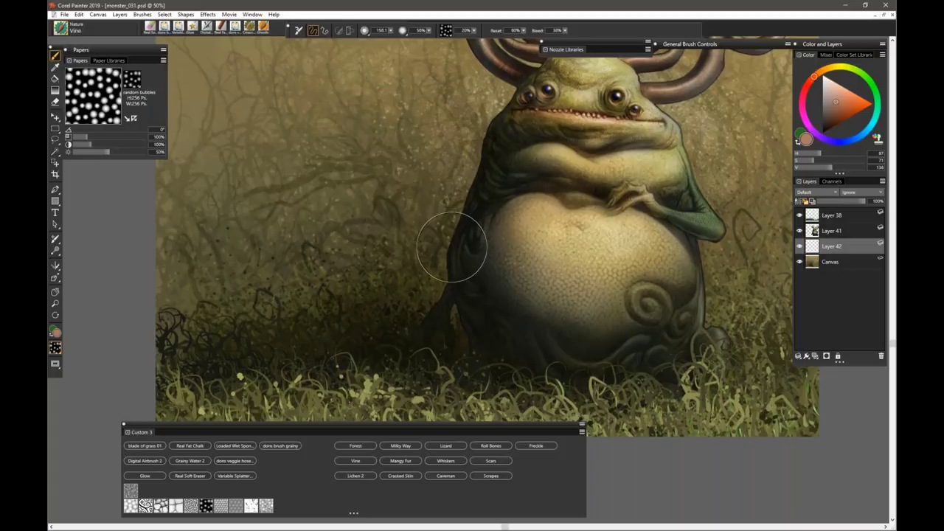
- Try out thick branching pink vines across the background beside the monster's dark flank on Layer 42
{"action": "mouse_move", "coordinate": [448, 237]}
{"action": "left_mouse_down"}
{"action": "mouse_move", "coordinate": [365, 200]}
{"action": "mouse_move", "coordinate": [230, 295]}
{"action": "mouse_move", "coordinate": [178, 251]}
{"action": "left_mouse_up"}
{"action": "mouse_move", "coordinate": [398, 177]}
{"action": "left_mouse_down"}
{"action": "mouse_move", "coordinate": [447, 199]}
{"action": "mouse_move", "coordinate": [447, 174]}
{"action": "left_mouse_up"}
{"action": "mouse_move", "coordinate": [402, 156]}
{"action": "left_mouse_down"}
{"action": "mouse_move", "coordinate": [336, 179]}
{"action": "mouse_move", "coordinate": [286, 234]}
{"action": "left_mouse_up"}
{"action": "left_click_drag", "start_coordinate": [229, 257], "coordinate": [193, 242]}
{"action": "mouse_move", "coordinate": [210, 254]}
{"action": "left_mouse_down"}
{"action": "mouse_move", "coordinate": [317, 222]}
{"action": "mouse_move", "coordinate": [469, 95]}
{"action": "mouse_move", "coordinate": [490, 102]}
{"action": "left_mouse_up"}
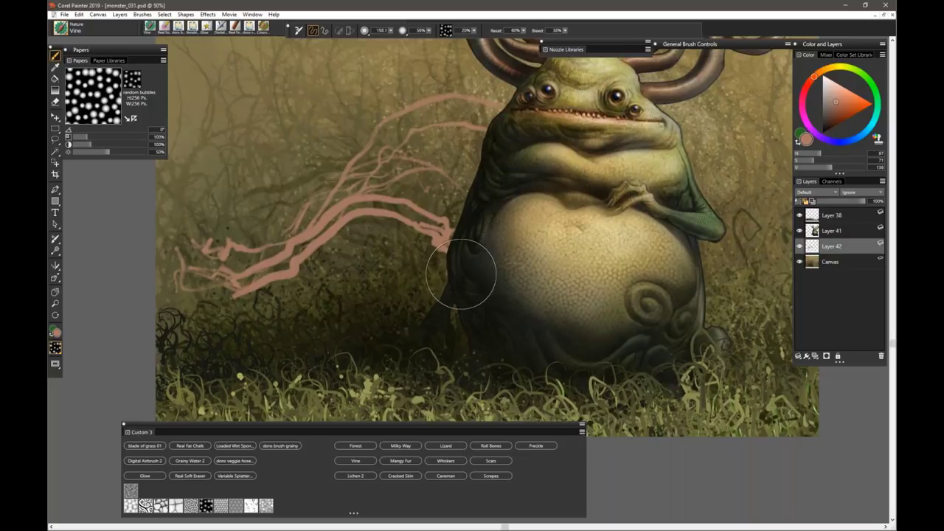
{"action": "left_click_drag", "start_coordinate": [383, 206], "coordinate": [213, 177]}
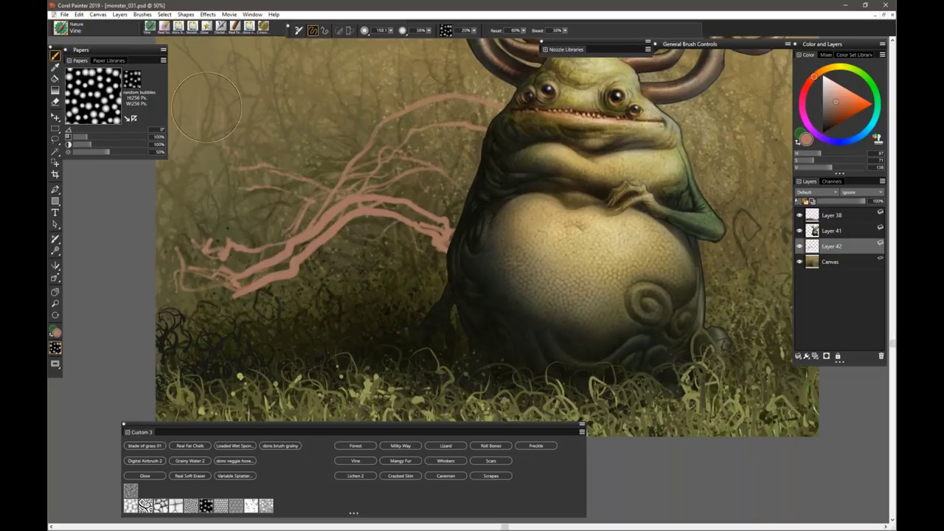
{"action": "mouse_move", "coordinate": [247, 137]}
{"action": "left_mouse_down"}
{"action": "mouse_move", "coordinate": [237, 142]}
{"action": "mouse_move", "coordinate": [296, 158]}
{"action": "mouse_move", "coordinate": [319, 186]}
{"action": "mouse_move", "coordinate": [459, 242]}
{"action": "left_mouse_up"}
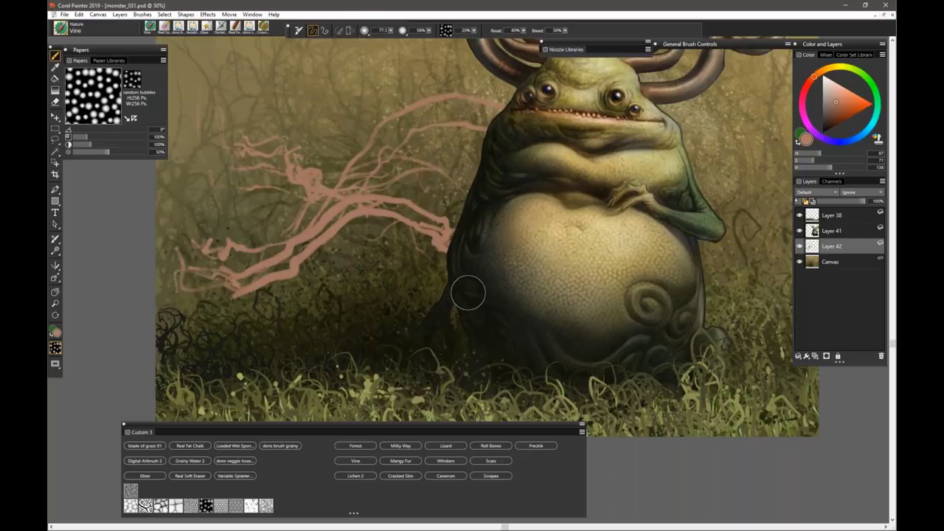
- Undo all the pink vine strokes painted on Layer 42
{"action": "key", "text": "ctrl+z"}
{"action": "key", "text": "ctrl+z"}
{"action": "key", "text": "ctrl+z"}
{"action": "key", "text": "ctrl+z"}
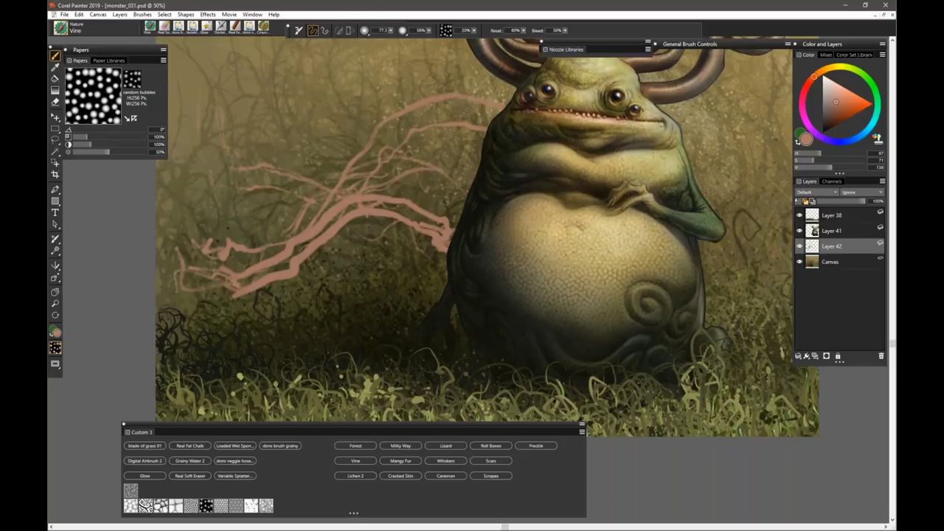
{"action": "key", "text": "ctrl+z"}
{"action": "key", "text": "ctrl+z"}
{"action": "key", "text": "ctrl+z"}
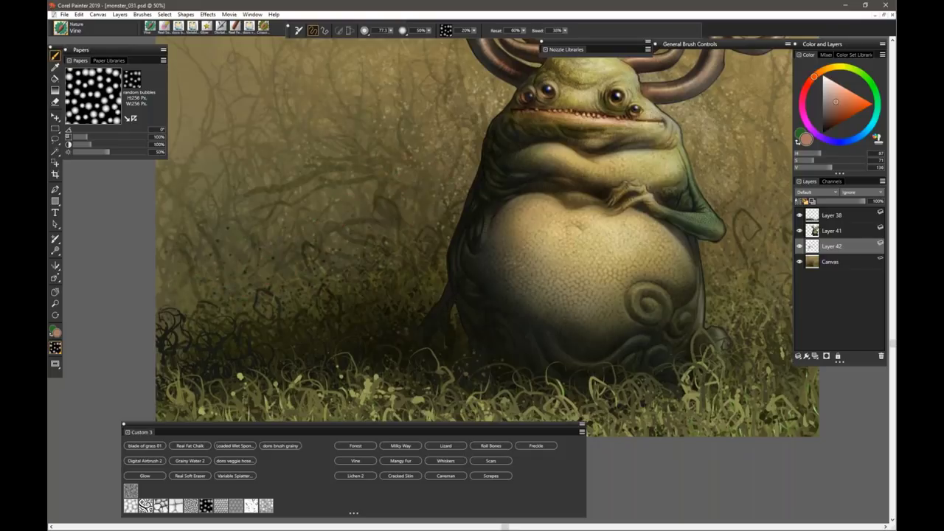
- Paint thin, knotted vines beside the monster with the smaller Vine brush, using a lighter pink for the lowest one
{"action": "mouse_move", "coordinate": [447, 216]}
{"action": "left_mouse_down"}
{"action": "mouse_move", "coordinate": [379, 149]}
{"action": "mouse_move", "coordinate": [319, 149]}
{"action": "mouse_move", "coordinate": [268, 192]}
{"action": "mouse_move", "coordinate": [169, 232]}
{"action": "mouse_move", "coordinate": [156, 279]}
{"action": "left_mouse_up"}
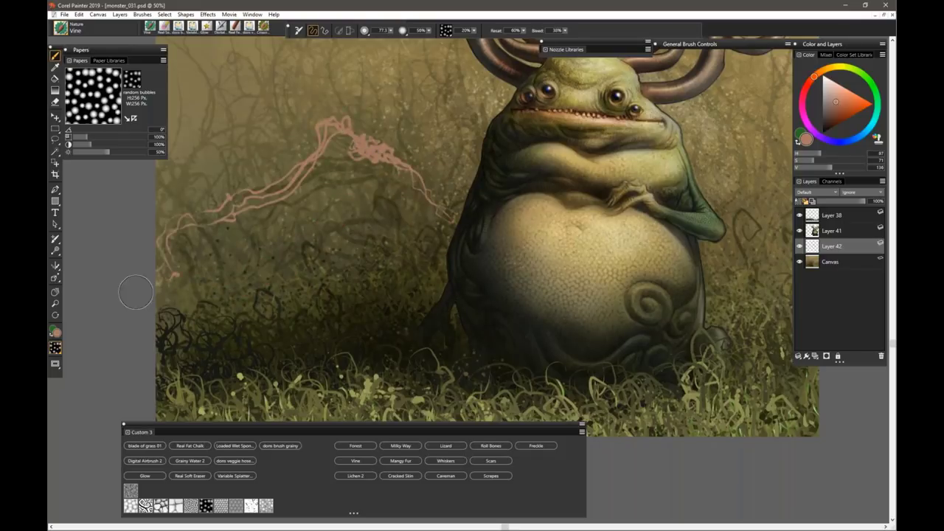
{"action": "mouse_move", "coordinate": [380, 225]}
{"action": "left_mouse_down"}
{"action": "mouse_move", "coordinate": [269, 258]}
{"action": "mouse_move", "coordinate": [343, 230]}
{"action": "mouse_move", "coordinate": [391, 188]}
{"action": "mouse_move", "coordinate": [462, 75]}
{"action": "mouse_move", "coordinate": [496, 79]}
{"action": "left_mouse_up"}
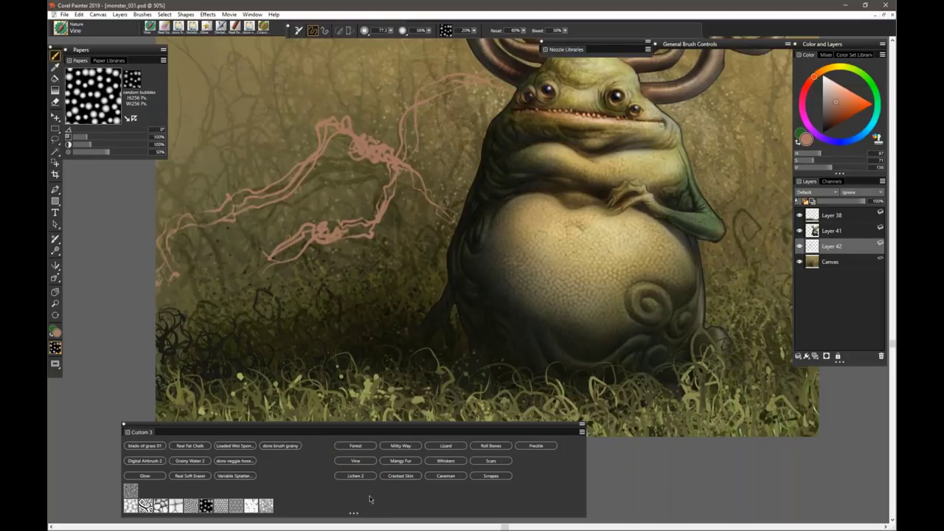
{"action": "left_click", "coordinate": [838, 89]}
{"action": "mouse_move", "coordinate": [462, 210]}
{"action": "left_mouse_down"}
{"action": "mouse_move", "coordinate": [361, 272]}
{"action": "mouse_move", "coordinate": [203, 257]}
{"action": "mouse_move", "coordinate": [156, 275]}
{"action": "left_mouse_up"}
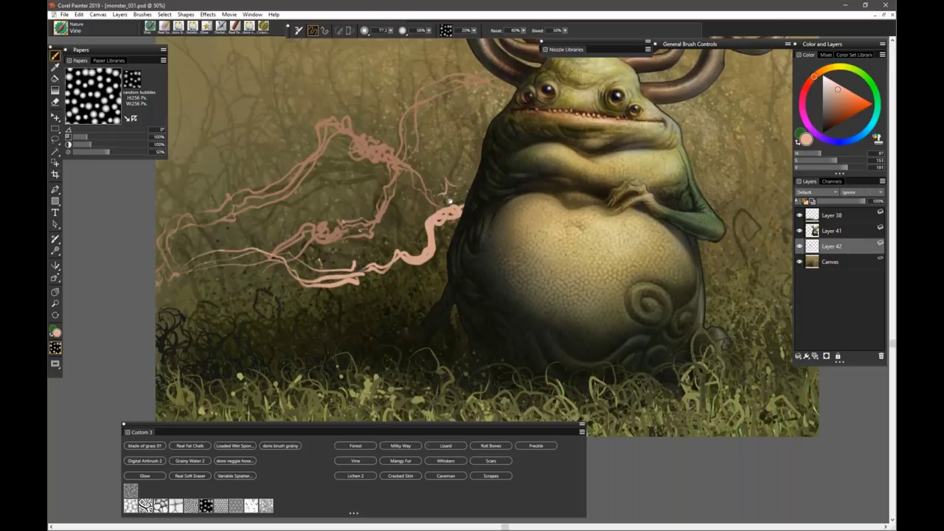
- Hide Layer 42 and show it again to compare the background with and without the vines
{"action": "left_click_drag", "start_coordinate": [448, 200], "coordinate": [413, 256]}
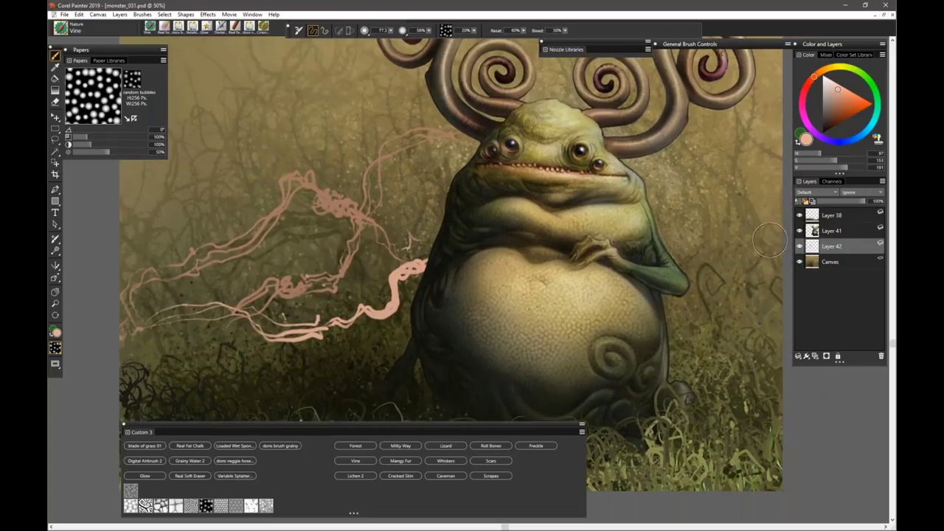
{"action": "left_click", "coordinate": [799, 245]}
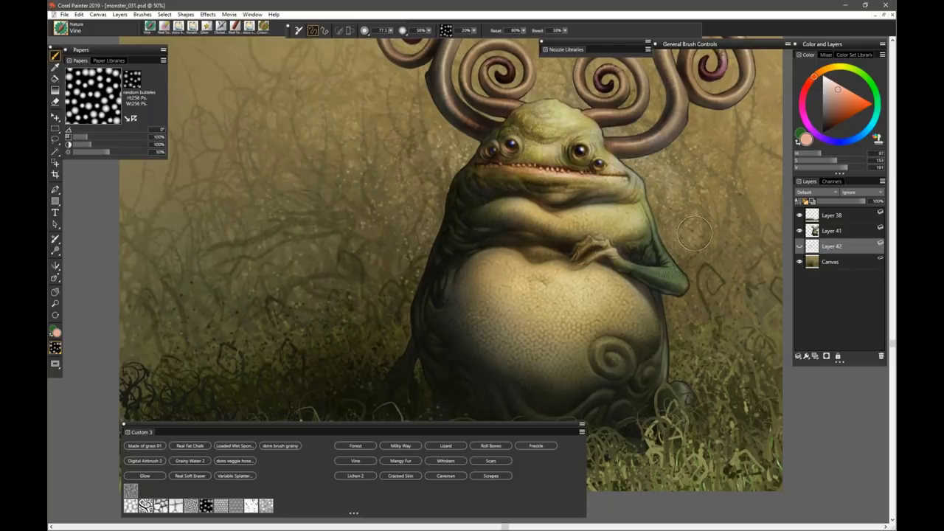
{"action": "left_click", "coordinate": [799, 246]}
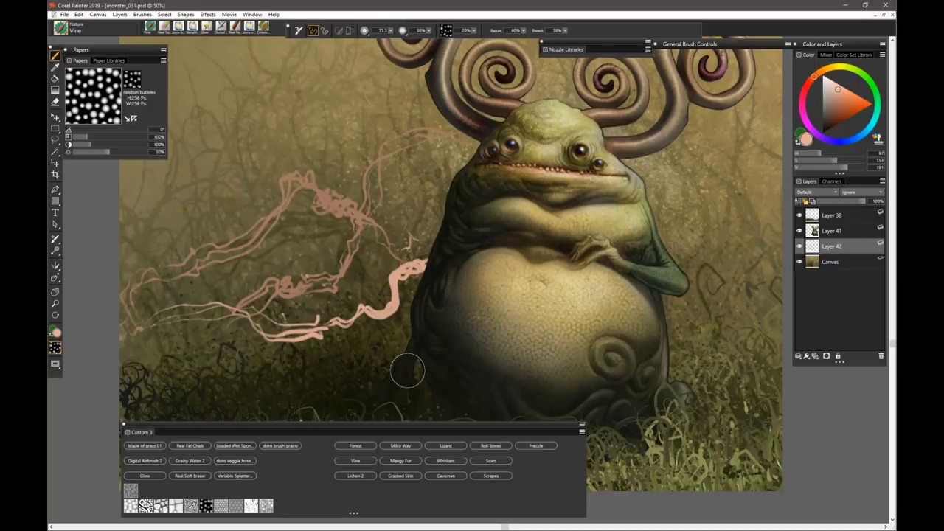
{"action": "left_click_drag", "start_coordinate": [378, 366], "coordinate": [362, 281]}
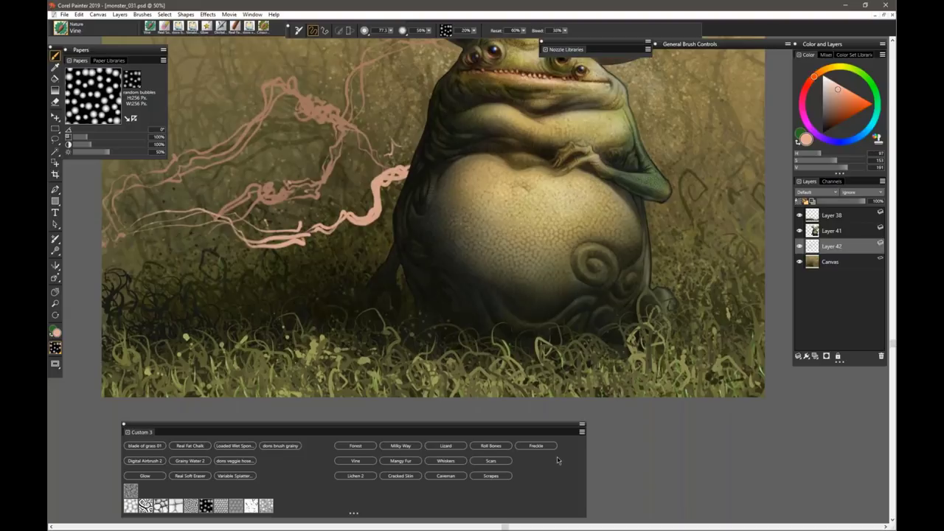
- Paint light blue vertical streaks with the Roll Bones brush over the vines and the background on both sides of the monster
{"action": "left_click", "coordinate": [490, 446]}
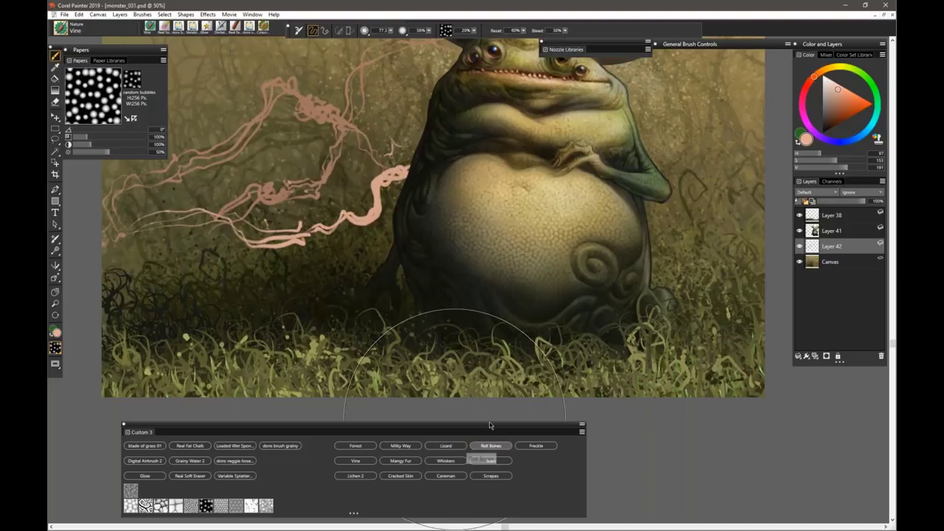
{"action": "left_click", "coordinate": [868, 133]}
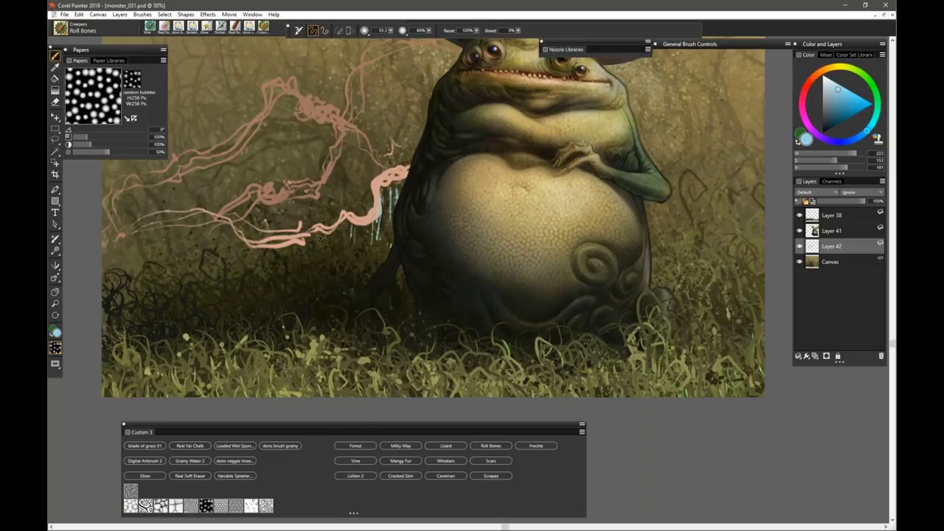
{"action": "mouse_move", "coordinate": [373, 222]}
{"action": "left_mouse_down"}
{"action": "mouse_move", "coordinate": [247, 214]}
{"action": "mouse_move", "coordinate": [136, 228]}
{"action": "mouse_move", "coordinate": [427, 215]}
{"action": "left_mouse_up"}
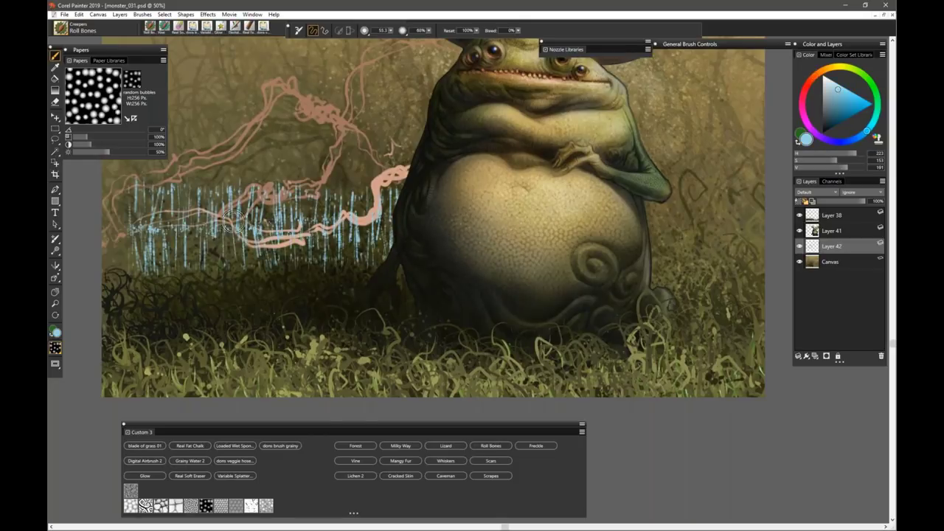
{"action": "left_click_drag", "start_coordinate": [230, 227], "coordinate": [420, 213]}
{"action": "left_click_drag", "start_coordinate": [273, 207], "coordinate": [459, 174]}
{"action": "mouse_move", "coordinate": [387, 213]}
{"action": "left_mouse_down"}
{"action": "mouse_move", "coordinate": [136, 225]}
{"action": "mouse_move", "coordinate": [304, 216]}
{"action": "mouse_move", "coordinate": [289, 216]}
{"action": "mouse_move", "coordinate": [317, 216]}
{"action": "left_mouse_up"}
{"action": "mouse_move", "coordinate": [360, 167]}
{"action": "left_mouse_down"}
{"action": "mouse_move", "coordinate": [376, 170]}
{"action": "mouse_move", "coordinate": [281, 158]}
{"action": "mouse_move", "coordinate": [199, 189]}
{"action": "mouse_move", "coordinate": [304, 247]}
{"action": "mouse_move", "coordinate": [385, 173]}
{"action": "mouse_move", "coordinate": [310, 162]}
{"action": "mouse_move", "coordinate": [324, 266]}
{"action": "left_mouse_up"}
{"action": "left_click_drag", "start_coordinate": [668, 148], "coordinate": [686, 229]}
{"action": "mouse_move", "coordinate": [626, 207]}
{"action": "left_mouse_down"}
{"action": "mouse_move", "coordinate": [730, 236]}
{"action": "mouse_move", "coordinate": [708, 199]}
{"action": "mouse_move", "coordinate": [719, 155]}
{"action": "left_mouse_up"}
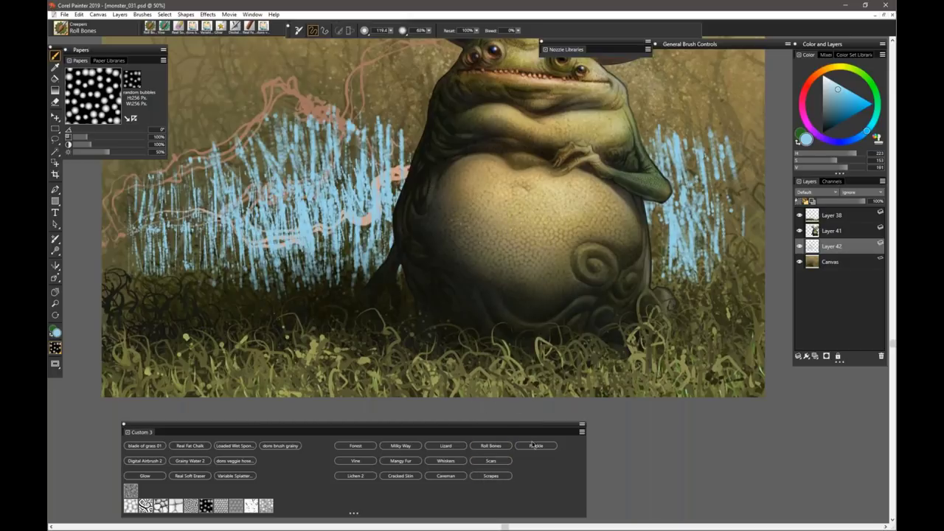
- Choose the Freckle brush and add a new layer placed between Layer 38 and Layer 41
{"action": "left_click", "coordinate": [554, 446]}
{"action": "key", "text": "ctrl+shift+n"}
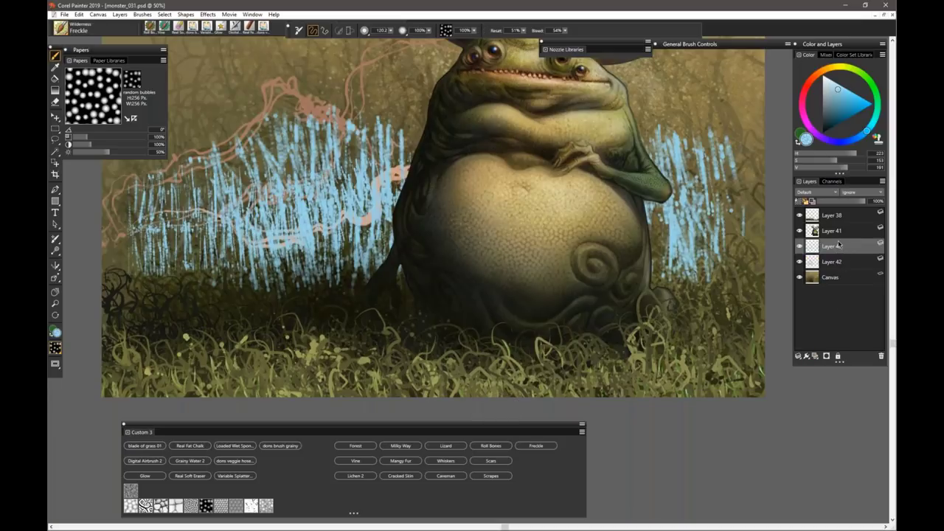
{"action": "left_click_drag", "start_coordinate": [826, 245], "coordinate": [826, 225]}
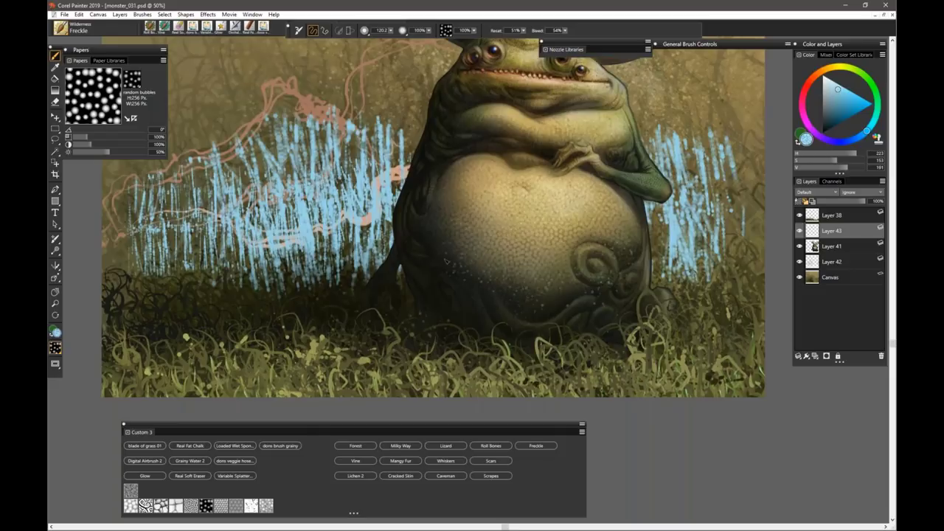
- Try scattering light blue freckles over the monster's dark flank and lower belly on Layer 43
{"action": "left_click_drag", "start_coordinate": [444, 251], "coordinate": [462, 251]}
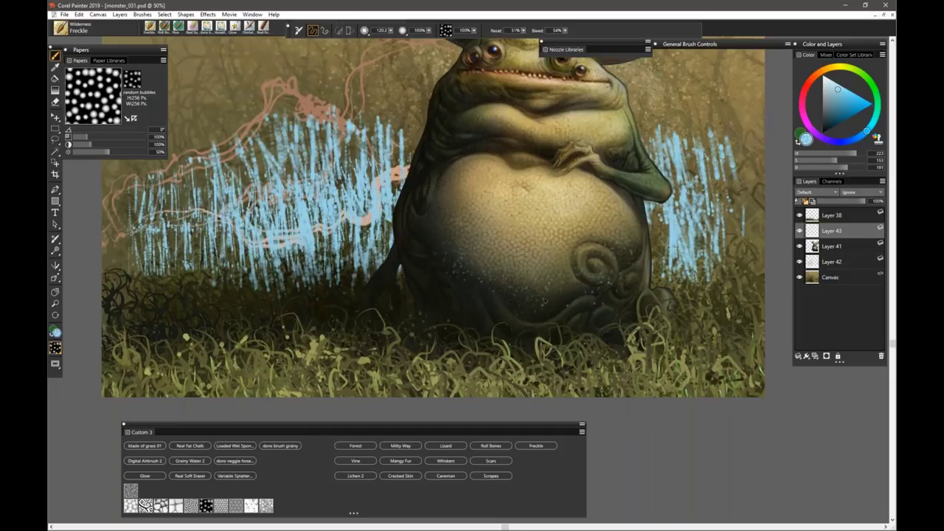
{"action": "left_click_drag", "start_coordinate": [476, 276], "coordinate": [467, 273]}
{"action": "key", "text": "ctrl+plus"}
{"action": "left_click_drag", "start_coordinate": [378, 219], "coordinate": [424, 221]}
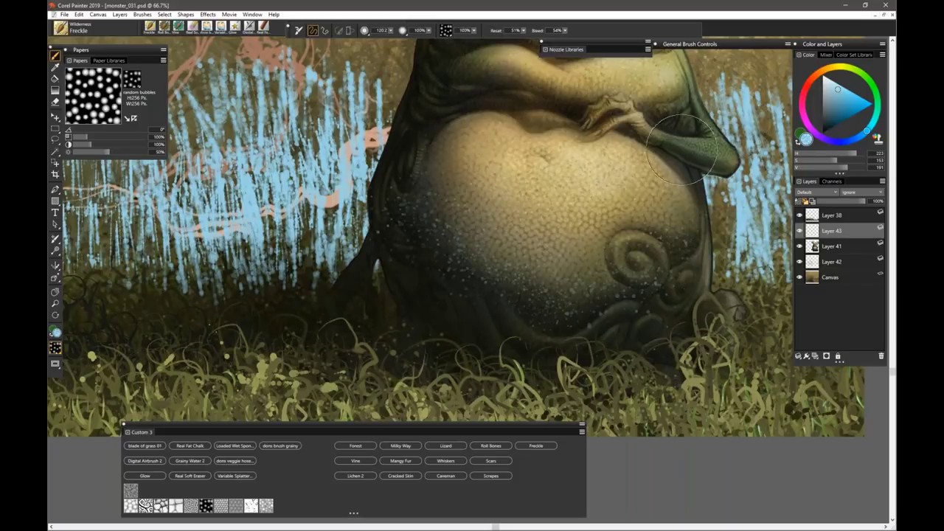
- Try the Scars brush on the upper belly, undoing the first patch and repainting green marks with a dark brown main colour
{"action": "left_click", "coordinate": [489, 462]}
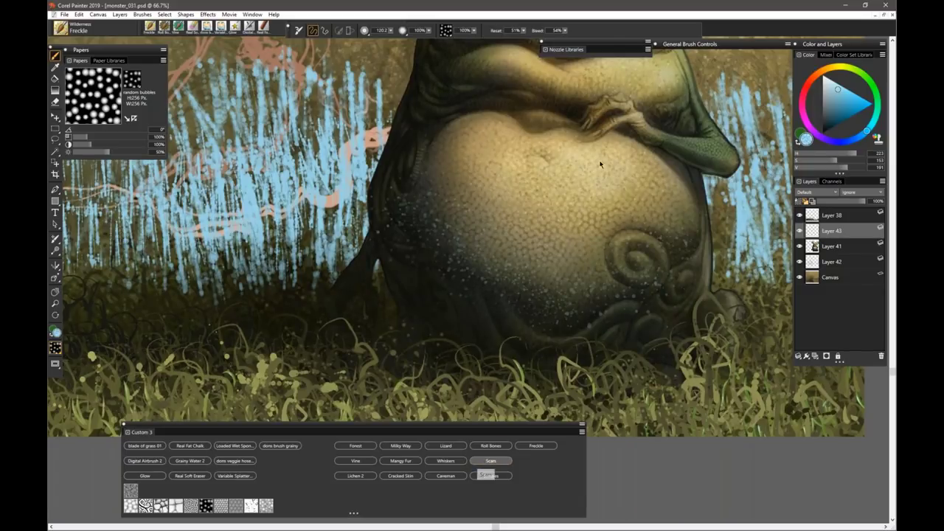
{"action": "left_click", "coordinate": [830, 68]}
{"action": "left_click_drag", "start_coordinate": [533, 254], "coordinate": [514, 267]}
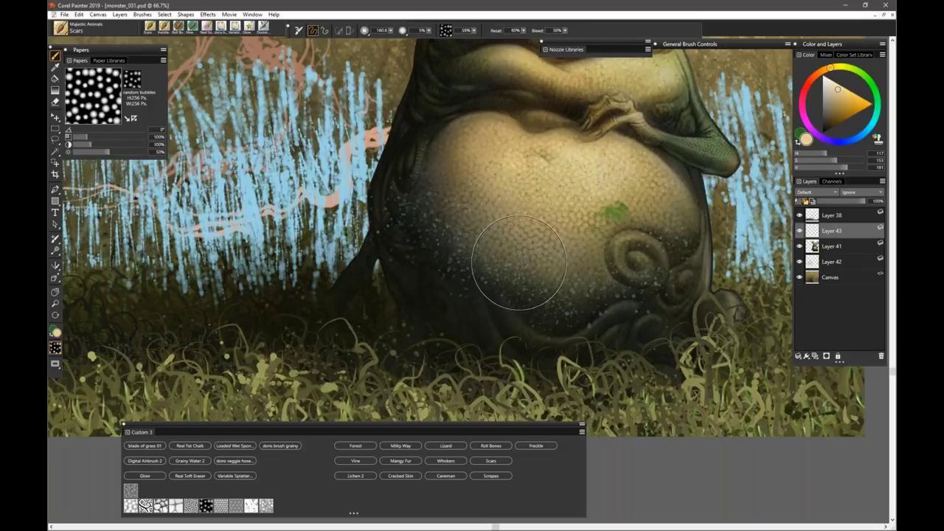
{"action": "key", "text": "ctrl+z"}
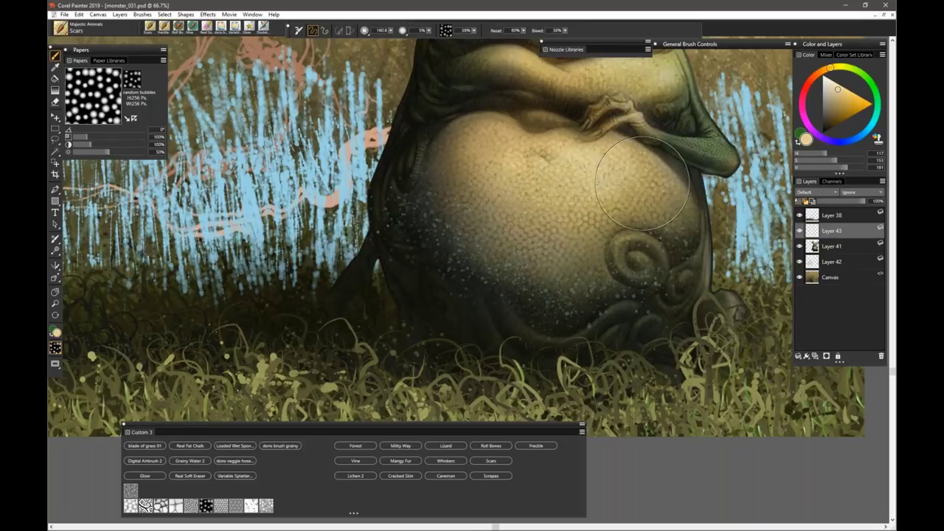
{"action": "left_click", "coordinate": [830, 124]}
{"action": "mouse_move", "coordinate": [517, 164]}
{"action": "left_mouse_down"}
{"action": "mouse_move", "coordinate": [548, 194]}
{"action": "mouse_move", "coordinate": [616, 215]}
{"action": "mouse_move", "coordinate": [519, 165]}
{"action": "mouse_move", "coordinate": [489, 179]}
{"action": "left_mouse_up"}
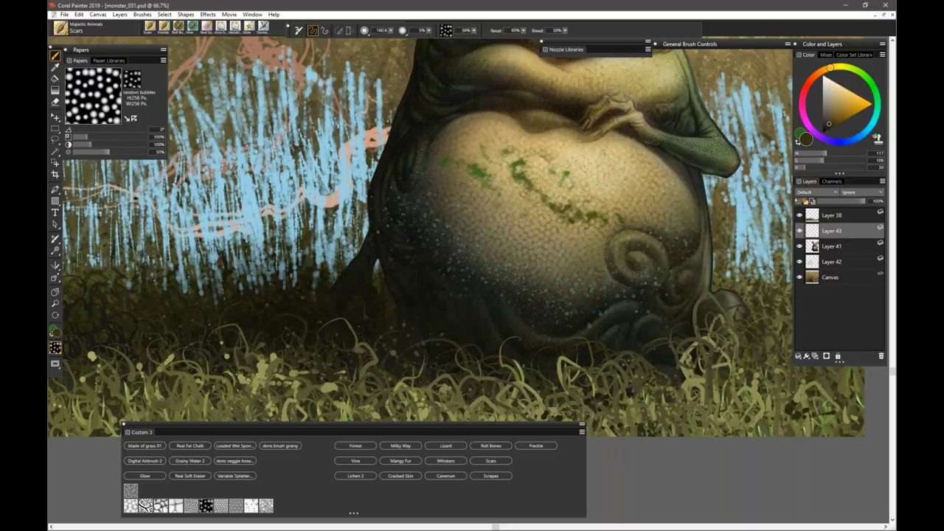
- Choose the Scrapes brush and paint short dark broken scratches across the upper belly
{"action": "left_click", "coordinate": [489, 475]}
{"action": "left_click_drag", "start_coordinate": [537, 162], "coordinate": [588, 180]}
{"action": "left_click_drag", "start_coordinate": [609, 188], "coordinate": [628, 207]}
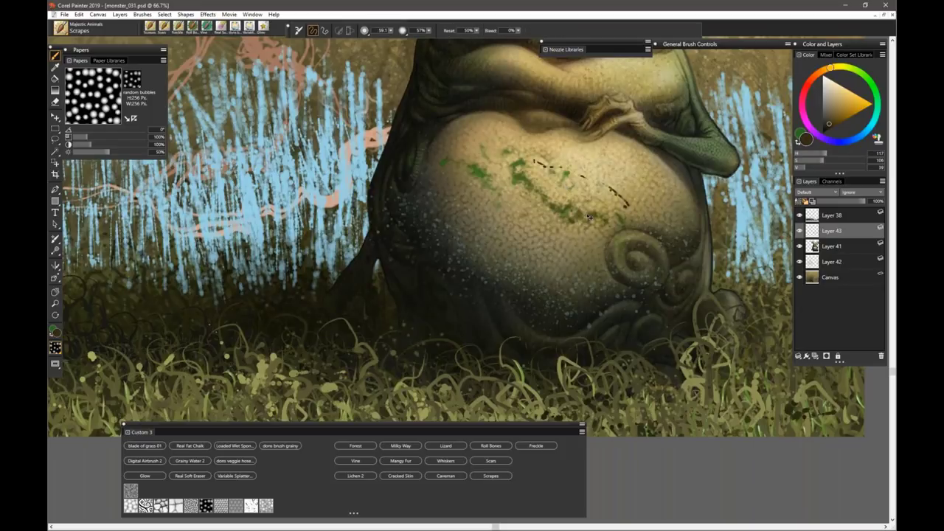
- Clear all the freckle, scar and scrape marks from Layer 43
{"action": "key", "text": "ctrl+a"}
{"action": "key", "text": "ctrl+z"}
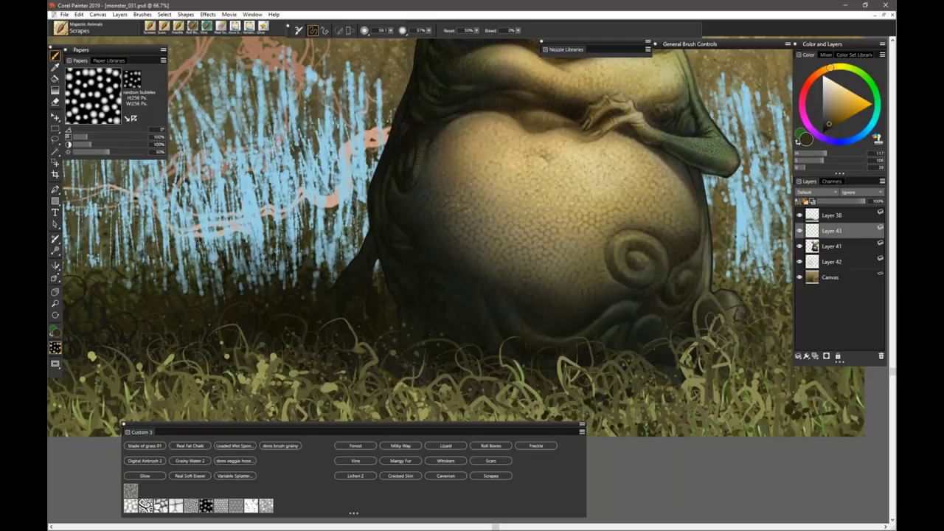
- Set the main colour to dark red-brown and paint broken scrape marks diagonally across the monster's upper belly on Layer 43
{"action": "left_click", "coordinate": [827, 129]}
{"action": "left_click_drag", "start_coordinate": [828, 129], "coordinate": [830, 123]}
{"action": "left_click", "coordinate": [811, 82]}
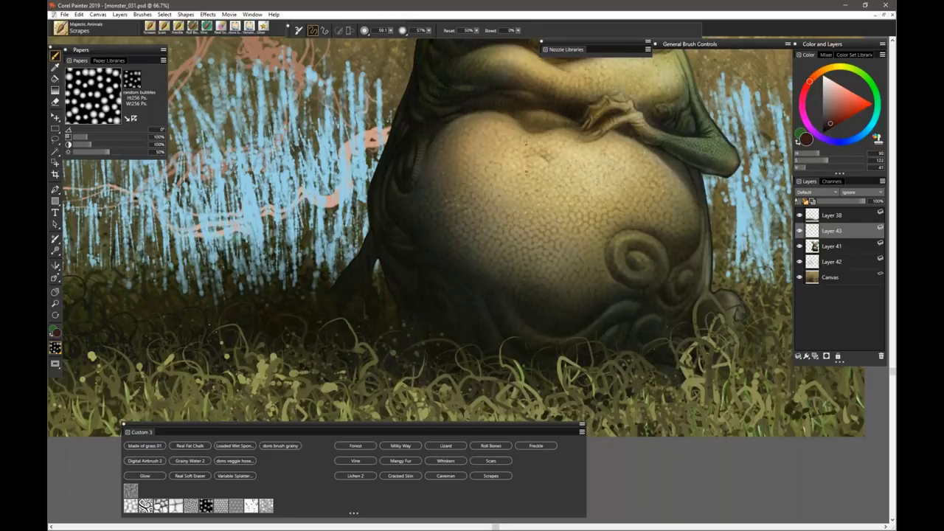
{"action": "mouse_move", "coordinate": [489, 153]}
{"action": "left_mouse_down"}
{"action": "mouse_move", "coordinate": [567, 172]}
{"action": "mouse_move", "coordinate": [648, 223]}
{"action": "left_mouse_up"}
{"action": "mouse_move", "coordinate": [457, 134]}
{"action": "left_mouse_down"}
{"action": "mouse_move", "coordinate": [517, 162]}
{"action": "mouse_move", "coordinate": [590, 245]}
{"action": "left_mouse_up"}
{"action": "left_click_drag", "start_coordinate": [527, 190], "coordinate": [621, 258]}
{"action": "left_click_drag", "start_coordinate": [595, 156], "coordinate": [689, 218]}
{"action": "left_click_drag", "start_coordinate": [642, 184], "coordinate": [663, 197]}
{"action": "left_click_drag", "start_coordinate": [596, 151], "coordinate": [618, 172]}
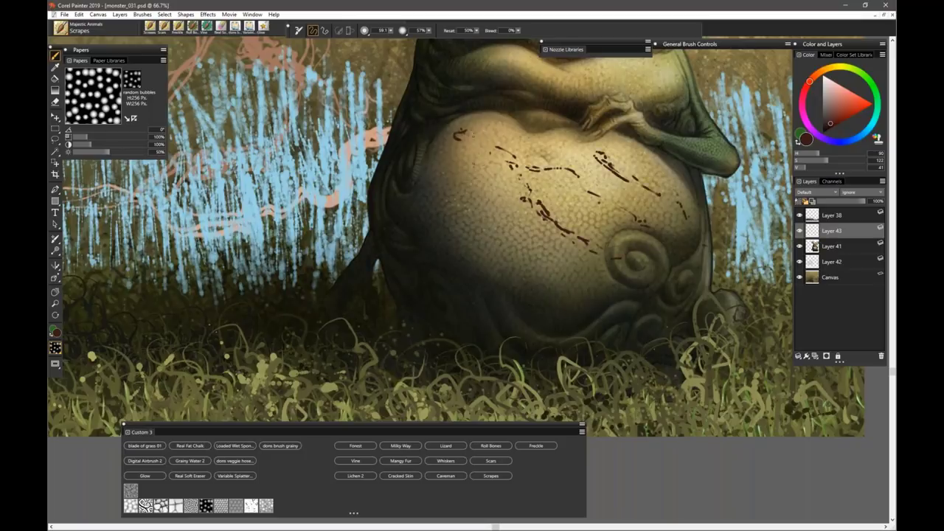
{"action": "left_click_drag", "start_coordinate": [470, 146], "coordinate": [503, 166]}
- Duplicate the scrapes layer and recolour the copy's marks brighter red with the dons brush grainy brush
{"action": "right_click", "coordinate": [836, 232]}
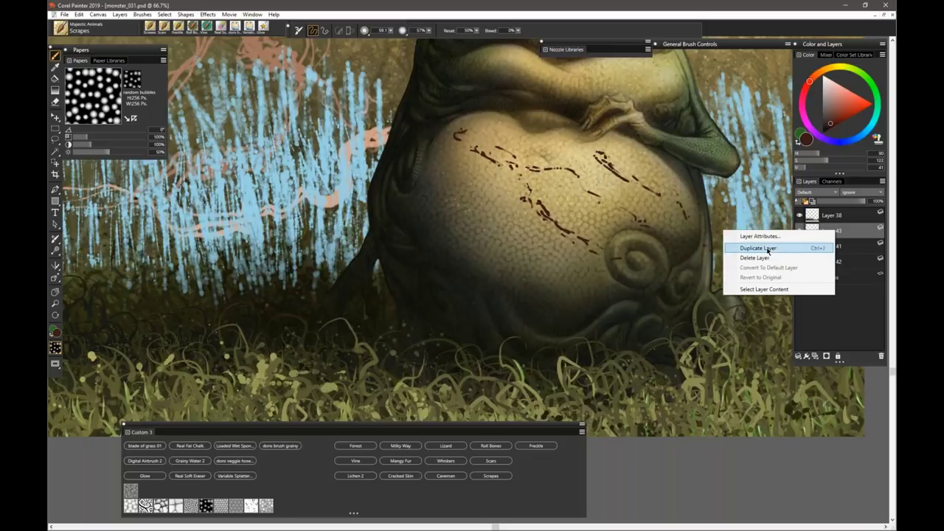
{"action": "left_click", "coordinate": [773, 248]}
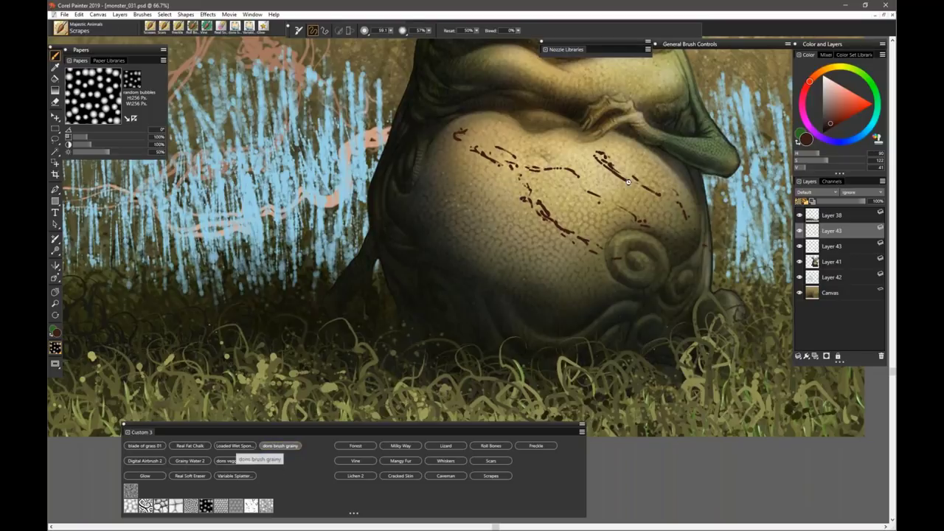
{"action": "left_click", "coordinate": [280, 446]}
{"action": "left_click", "coordinate": [847, 112]}
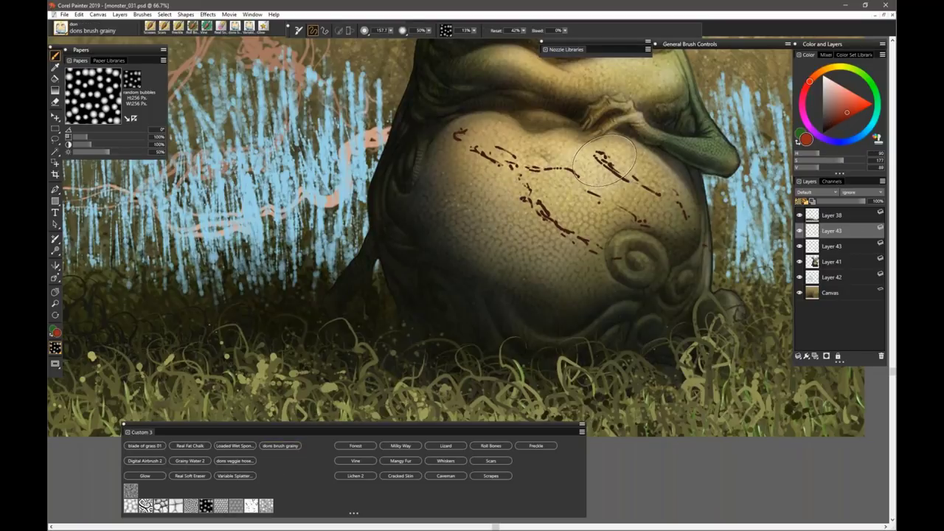
{"action": "mouse_move", "coordinate": [594, 152]}
{"action": "left_mouse_down"}
{"action": "mouse_move", "coordinate": [629, 180]}
{"action": "mouse_move", "coordinate": [472, 151]}
{"action": "mouse_move", "coordinate": [455, 131]}
{"action": "left_mouse_up"}
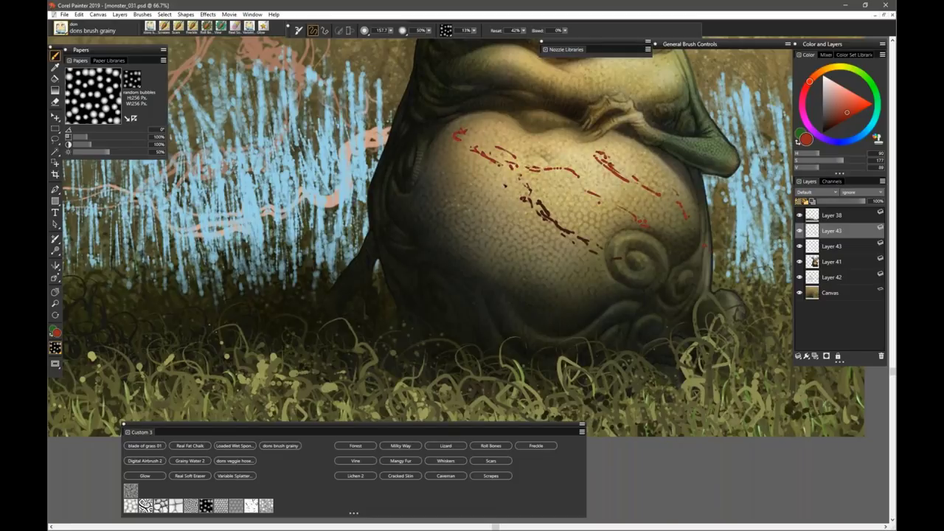
{"action": "left_click_drag", "start_coordinate": [522, 197], "coordinate": [619, 260]}
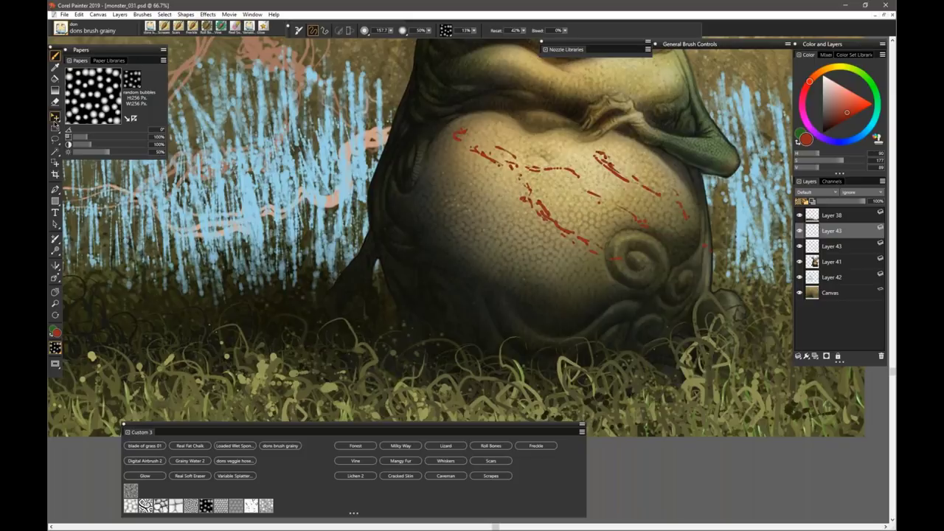
- Nudge the bright red copy of the scrapes slightly upward with the Layer Adjuster
{"action": "left_click", "coordinate": [55, 118]}
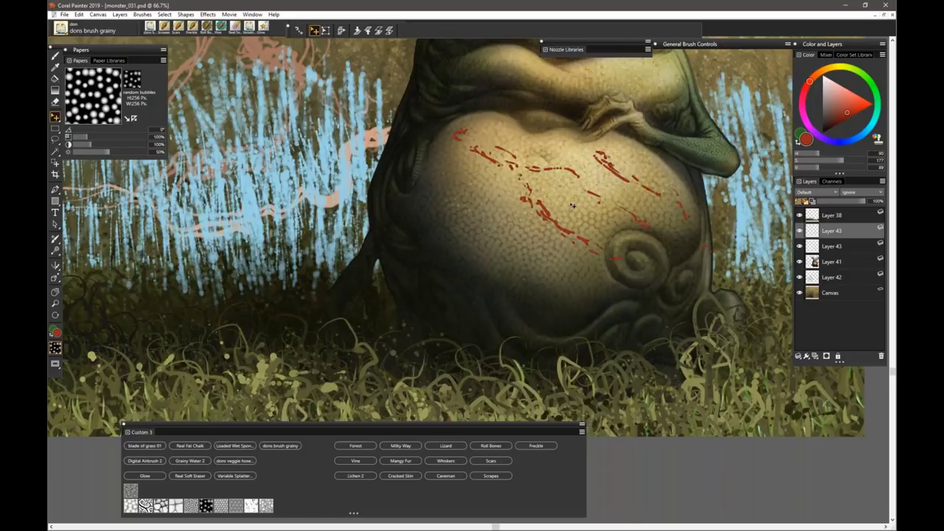
{"action": "key", "text": "ctrl+plus"}
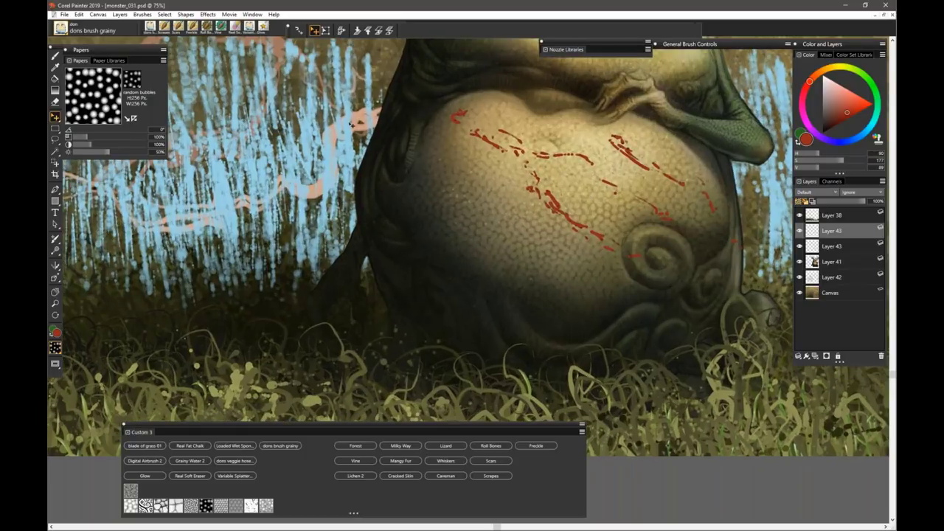
{"action": "key", "text": "Up"}
{"action": "key", "text": "Up"}
{"action": "key", "text": "Up"}
{"action": "key", "text": "Up"}
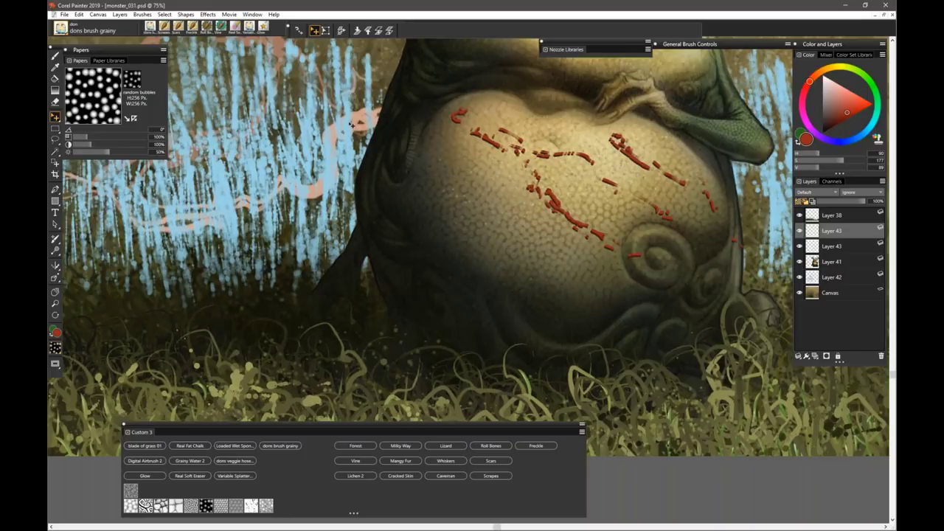
- Select the lower Layer 43 and nudge its dark scrapes slightly downward to offset them from the red copy
{"action": "left_click", "coordinate": [831, 246]}
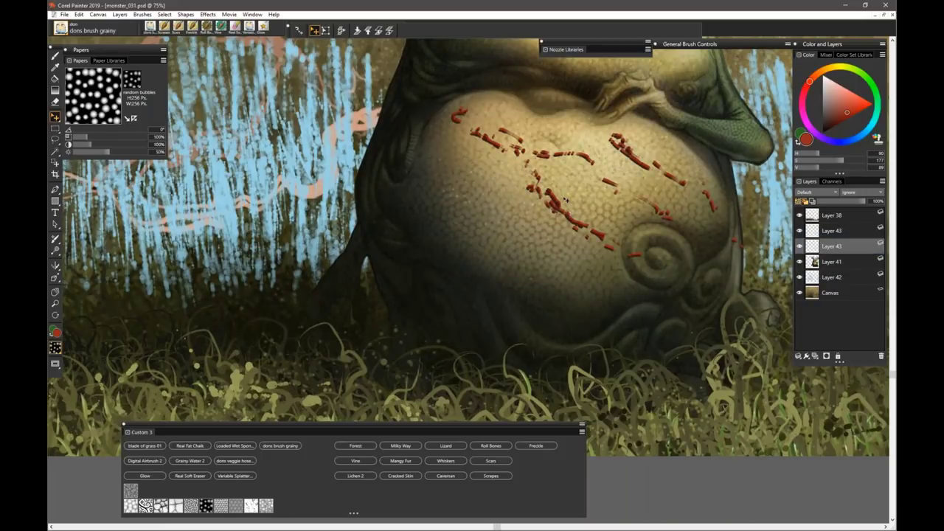
{"action": "key", "text": "Down"}
{"action": "key", "text": "Down"}
{"action": "key", "text": "Down"}
{"action": "key", "text": "Down"}
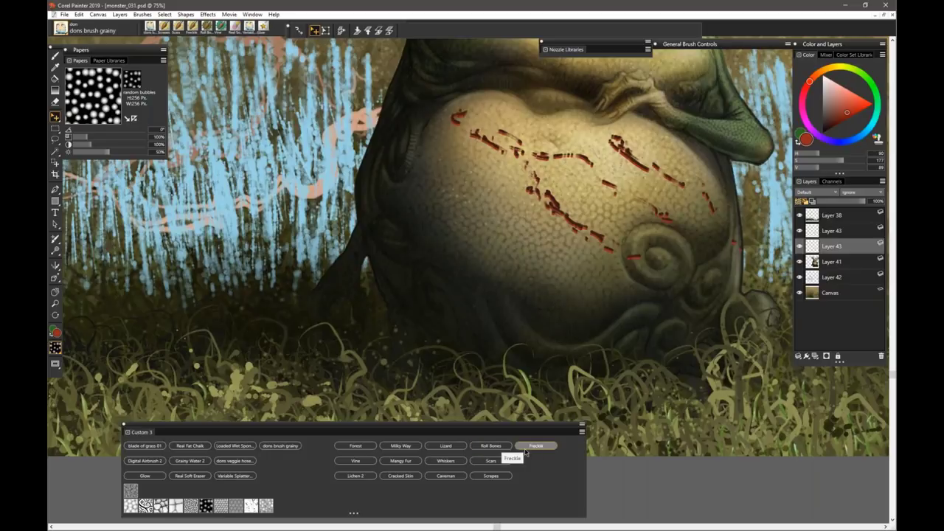
- On Layer 42, turn off transparency preservation and paint dark red-brown Caveman hair tufts on both sides of the monster's head
{"action": "left_click", "coordinate": [447, 477]}
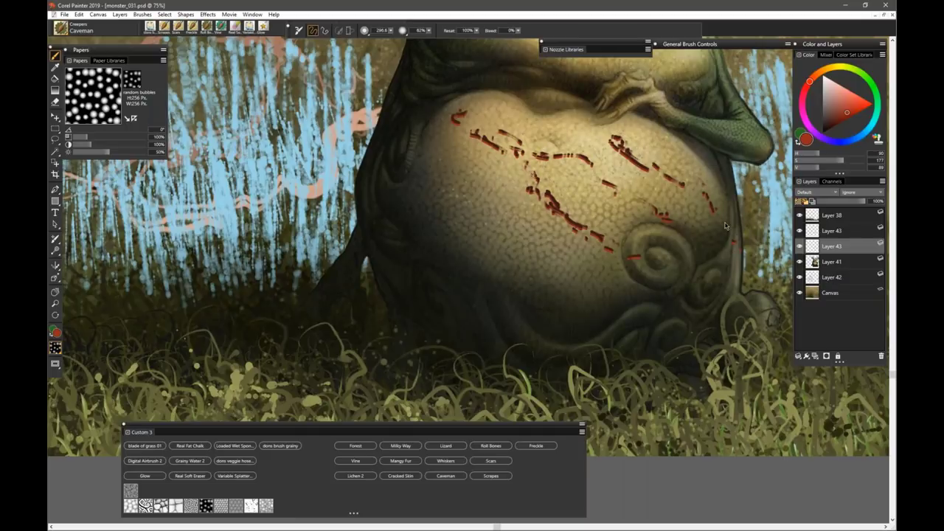
{"action": "left_click", "coordinate": [828, 279]}
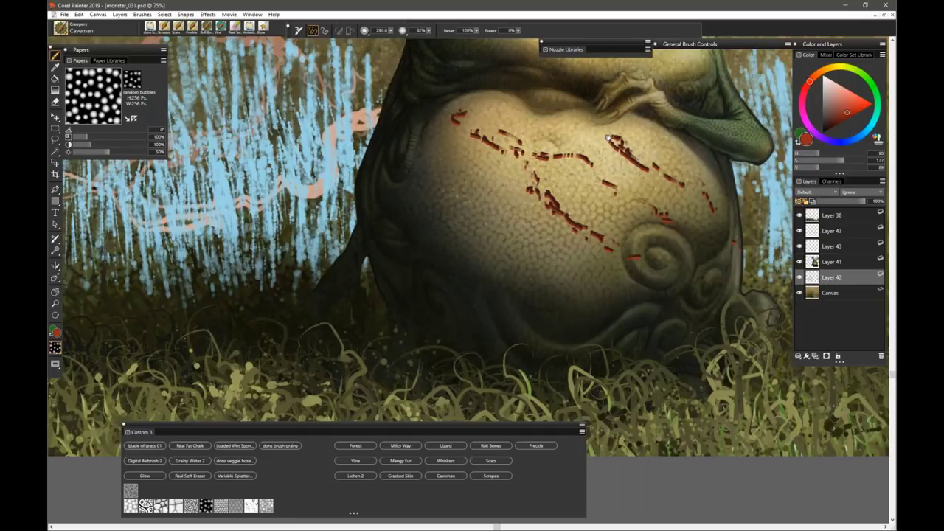
{"action": "key", "text": "space"}
{"action": "left_click_drag", "start_coordinate": [598, 155], "coordinate": [501, 400]}
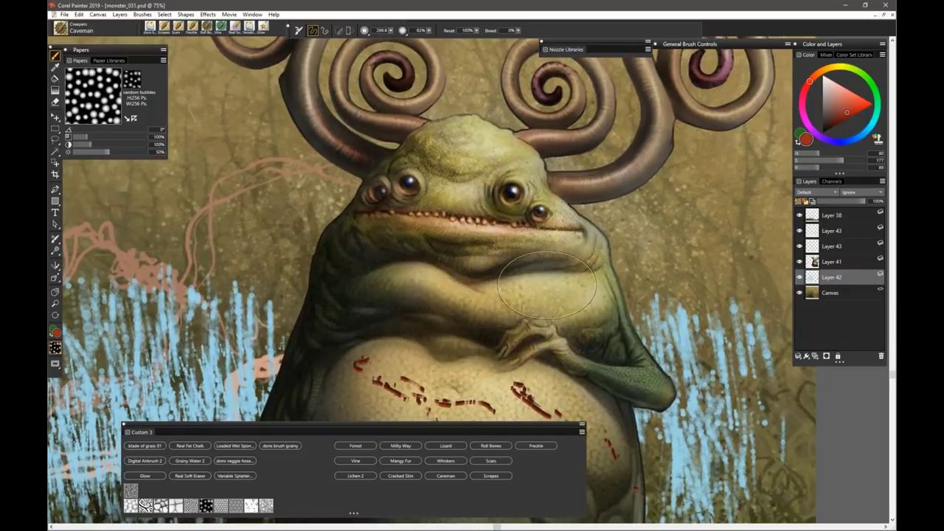
{"action": "left_click", "coordinate": [832, 122]}
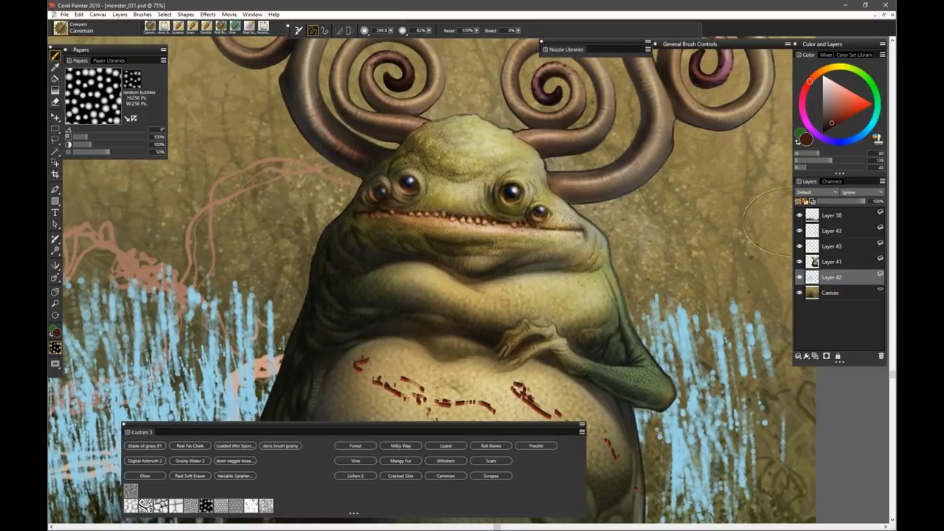
{"action": "left_click", "coordinate": [799, 203]}
{"action": "left_click_drag", "start_coordinate": [522, 179], "coordinate": [633, 131]}
{"action": "left_click_drag", "start_coordinate": [568, 185], "coordinate": [648, 205]}
{"action": "left_click_drag", "start_coordinate": [548, 208], "coordinate": [652, 233]}
{"action": "mouse_move", "coordinate": [552, 203]}
{"action": "left_mouse_down"}
{"action": "mouse_move", "coordinate": [639, 214]}
{"action": "mouse_move", "coordinate": [632, 208]}
{"action": "left_mouse_up"}
{"action": "mouse_move", "coordinate": [362, 193]}
{"action": "left_mouse_down"}
{"action": "mouse_move", "coordinate": [277, 214]}
{"action": "mouse_move", "coordinate": [269, 248]}
{"action": "mouse_move", "coordinate": [291, 284]}
{"action": "mouse_move", "coordinate": [274, 174]}
{"action": "left_mouse_up"}
{"action": "left_click_drag", "start_coordinate": [371, 177], "coordinate": [277, 156]}
{"action": "left_click_drag", "start_coordinate": [360, 182], "coordinate": [279, 201]}
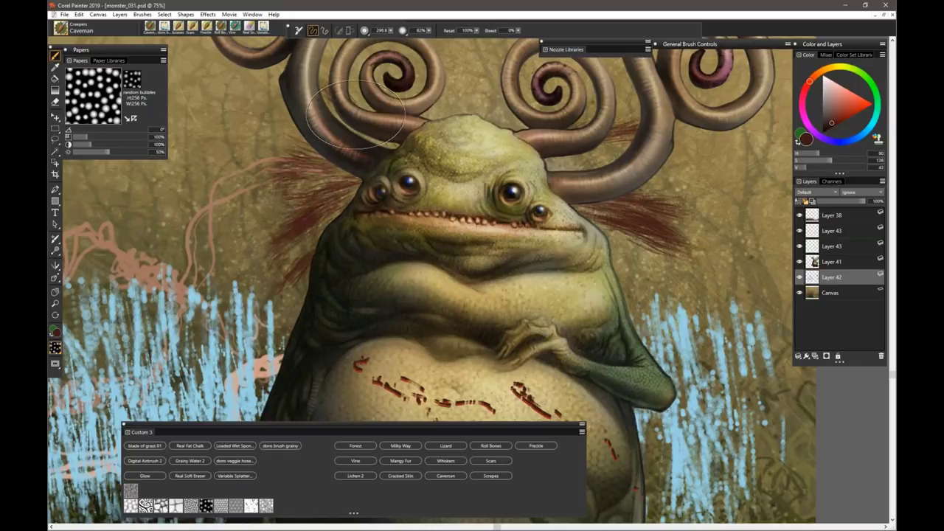
- Add dark red-brown hair between the horns above the head and fill out the side tufts behind the monster
{"action": "mouse_move", "coordinate": [443, 110]}
{"action": "left_mouse_down"}
{"action": "mouse_move", "coordinate": [451, 74]}
{"action": "mouse_move", "coordinate": [479, 107]}
{"action": "mouse_move", "coordinate": [484, 99]}
{"action": "mouse_move", "coordinate": [433, 104]}
{"action": "left_mouse_up"}
{"action": "left_click_drag", "start_coordinate": [404, 133], "coordinate": [363, 100]}
{"action": "left_click_drag", "start_coordinate": [385, 146], "coordinate": [336, 115]}
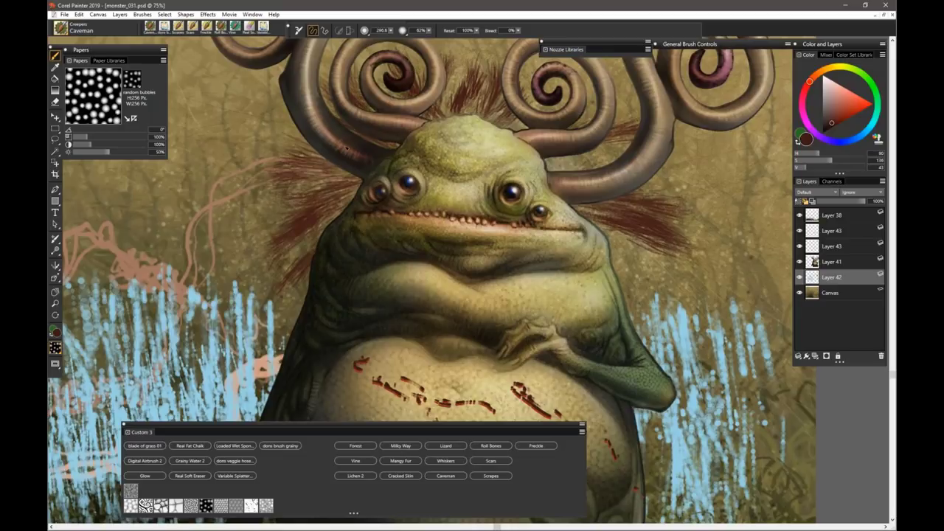
{"action": "left_click_drag", "start_coordinate": [357, 168], "coordinate": [296, 142]}
{"action": "mouse_move", "coordinate": [326, 169]}
{"action": "left_mouse_down"}
{"action": "mouse_move", "coordinate": [373, 171]}
{"action": "mouse_move", "coordinate": [464, 126]}
{"action": "mouse_move", "coordinate": [516, 139]}
{"action": "mouse_move", "coordinate": [490, 145]}
{"action": "mouse_move", "coordinate": [555, 127]}
{"action": "left_mouse_up"}
{"action": "mouse_move", "coordinate": [525, 157]}
{"action": "left_mouse_down"}
{"action": "mouse_move", "coordinate": [580, 141]}
{"action": "mouse_move", "coordinate": [618, 145]}
{"action": "left_mouse_up"}
{"action": "mouse_move", "coordinate": [595, 235]}
{"action": "left_mouse_down"}
{"action": "mouse_move", "coordinate": [631, 270]}
{"action": "mouse_move", "coordinate": [649, 256]}
{"action": "left_mouse_up"}
{"action": "left_click_drag", "start_coordinate": [589, 214], "coordinate": [636, 240]}
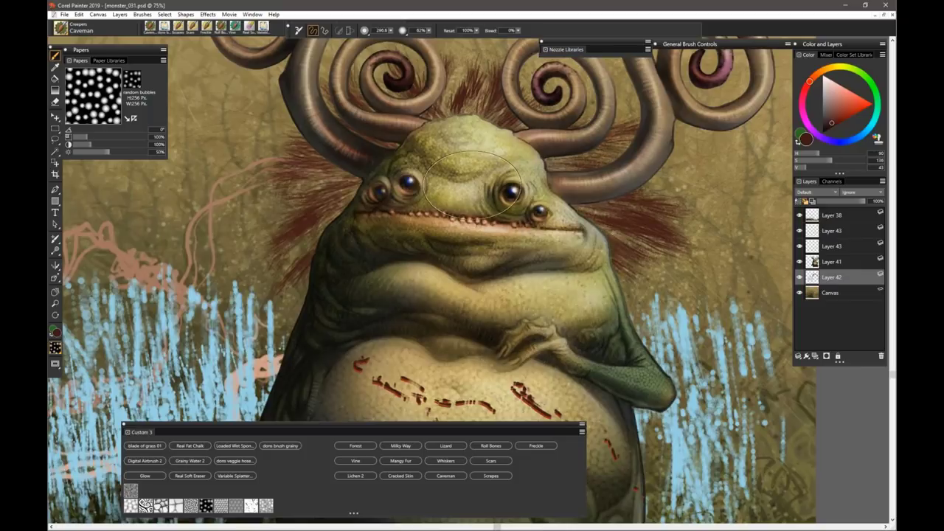
{"action": "mouse_move", "coordinate": [322, 234]}
{"action": "left_mouse_down"}
{"action": "mouse_move", "coordinate": [324, 185]}
{"action": "mouse_move", "coordinate": [346, 155]}
{"action": "left_mouse_up"}
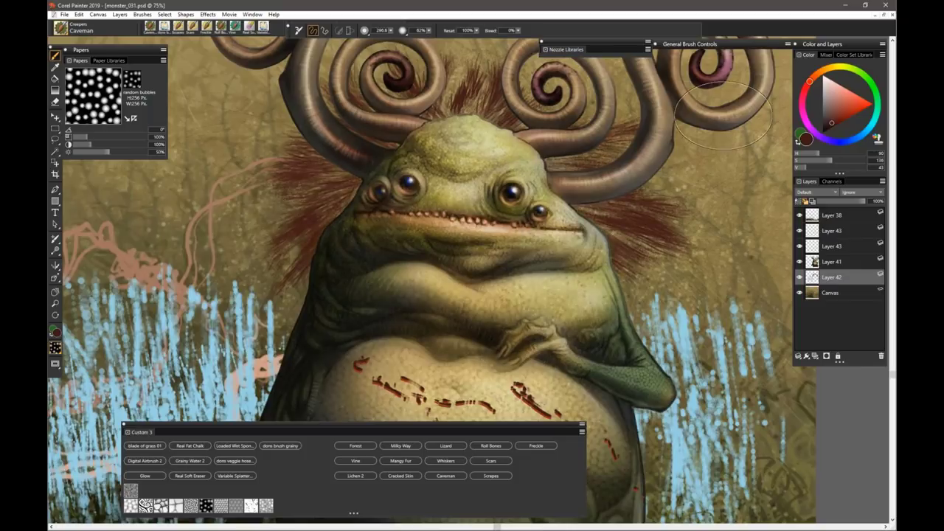
- Pick a lighter muted red and paint highlight strands over the hair tuft on the left side of the head
{"action": "left_click", "coordinate": [837, 111]}
{"action": "left_click_drag", "start_coordinate": [342, 208], "coordinate": [293, 225]}
{"action": "left_click_drag", "start_coordinate": [340, 185], "coordinate": [280, 187]}
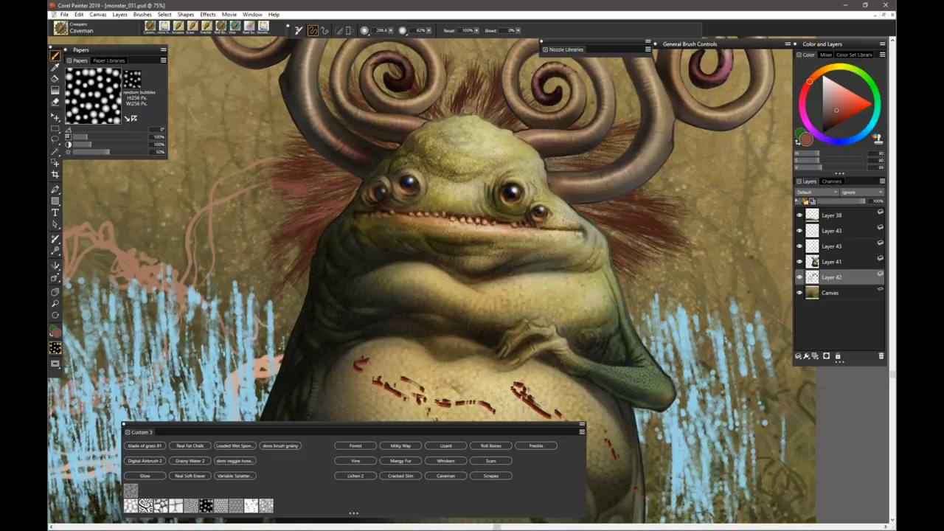
{"action": "left_click_drag", "start_coordinate": [331, 168], "coordinate": [292, 156]}
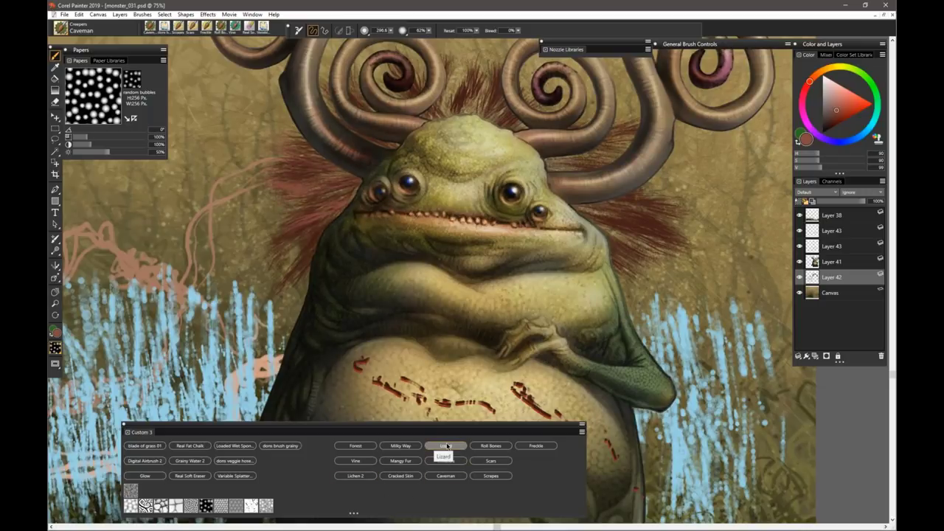
- Review the whole monster painting with the palettes hidden, and bring the palettes back
{"action": "key", "text": "ctrl+minus"}
{"action": "key", "text": "ctrl+minus"}
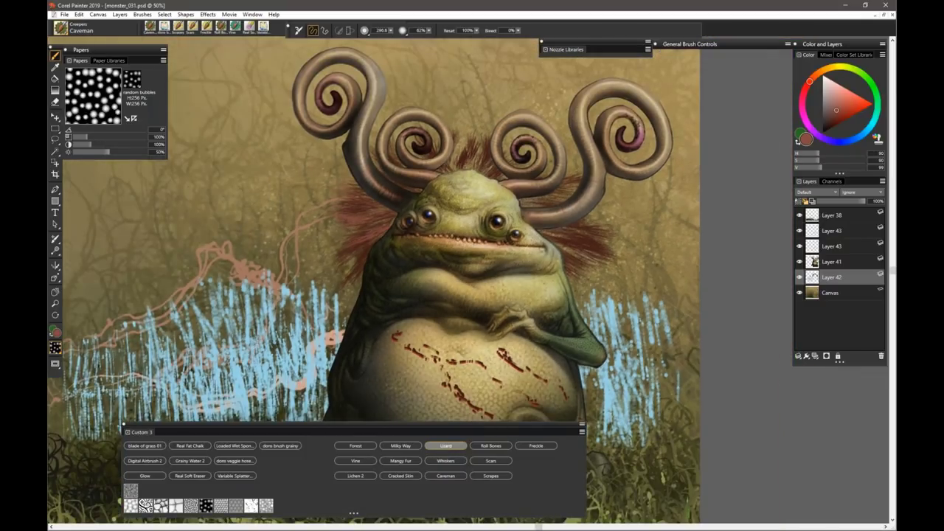
{"action": "key", "text": "ctrl+minus"}
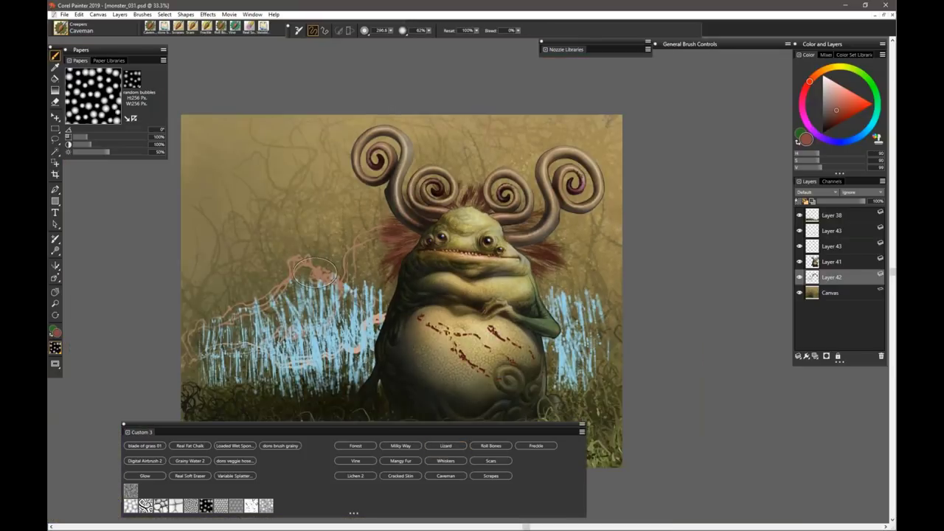
{"action": "key", "text": "Tab"}
{"action": "key", "text": "ctrl+plus"}
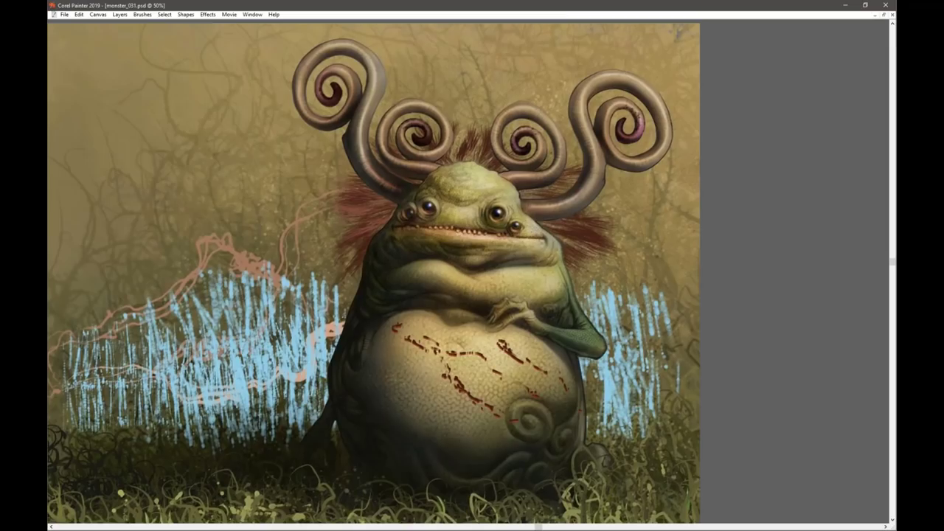
{"action": "mouse_move", "coordinate": [280, 330]}
{"action": "left_mouse_down"}
{"action": "mouse_move", "coordinate": [407, 291]}
{"action": "mouse_move", "coordinate": [385, 281]}
{"action": "left_mouse_up"}
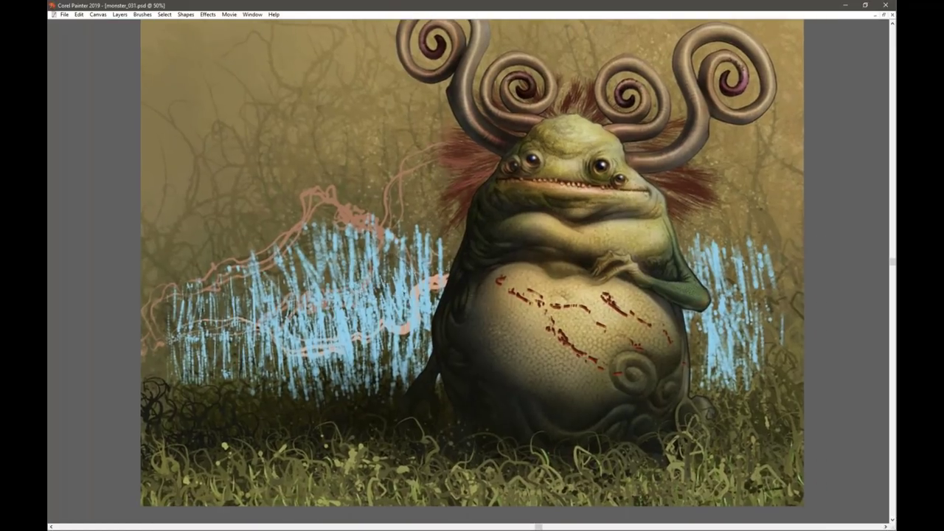
{"action": "key", "text": "ctrl+minus"}
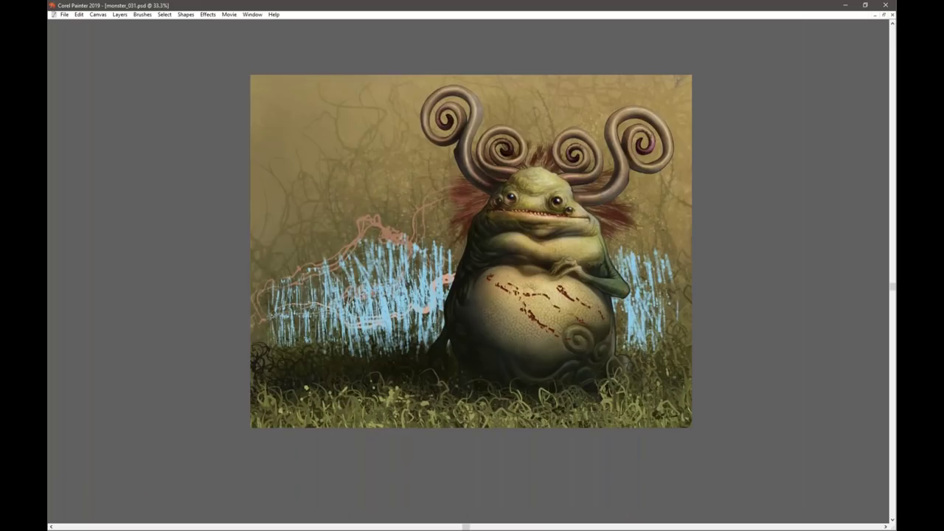
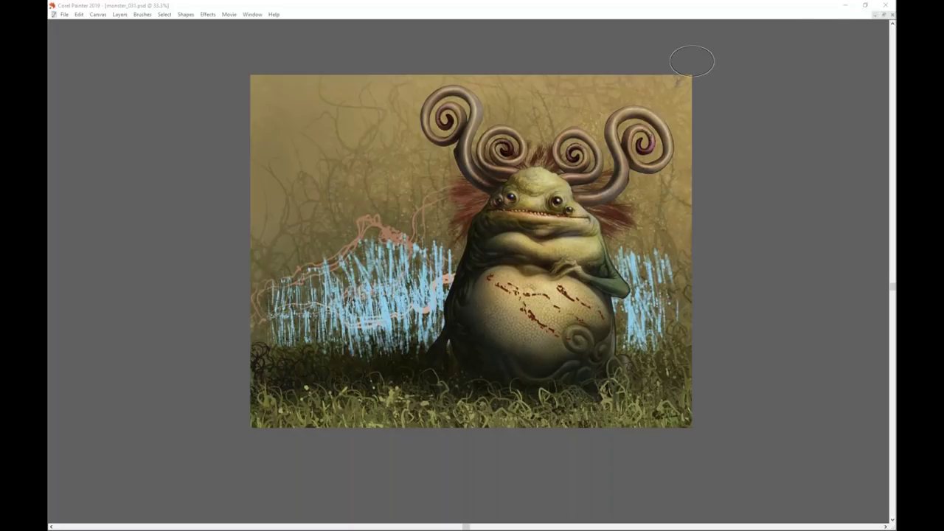
{"action": "left_click", "coordinate": [655, 10]}
{"action": "key", "text": "Tab"}
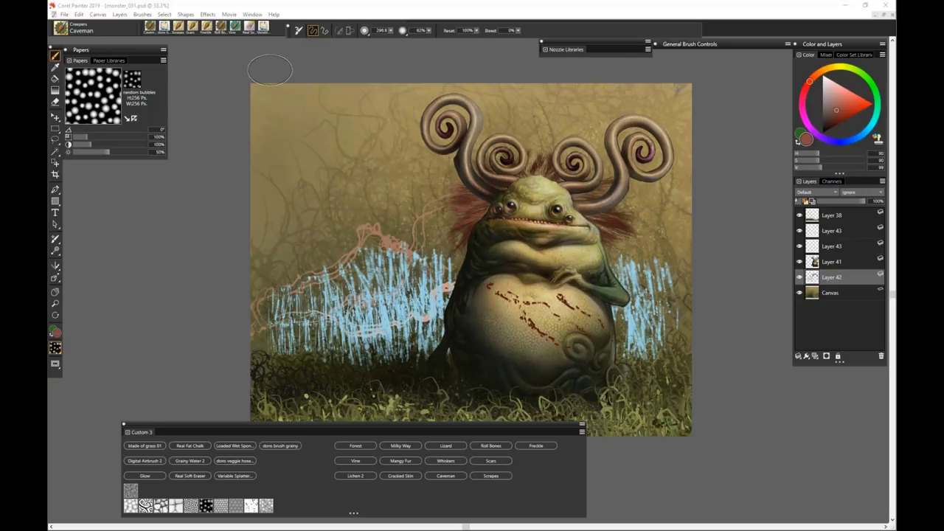
- Cancel closing the modified painting, save it with Iterative Save, and close the document
{"action": "left_click", "coordinate": [893, 16]}
{"action": "left_click", "coordinate": [892, 15]}
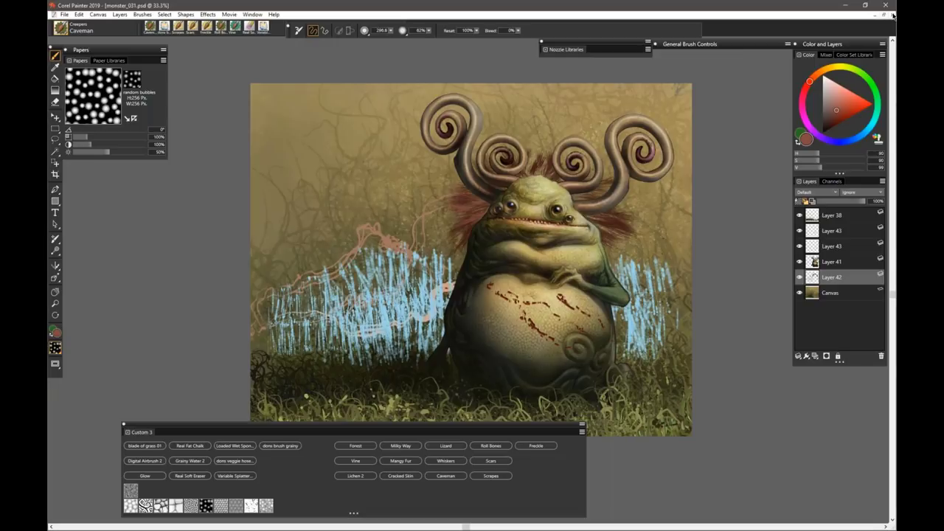
{"action": "left_click", "coordinate": [530, 303]}
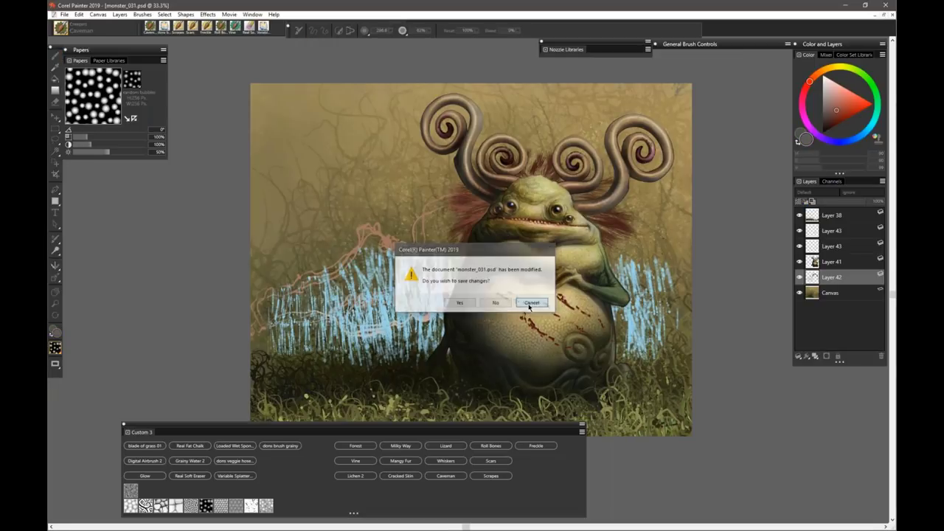
{"action": "key", "text": "ctrl+alt+s"}
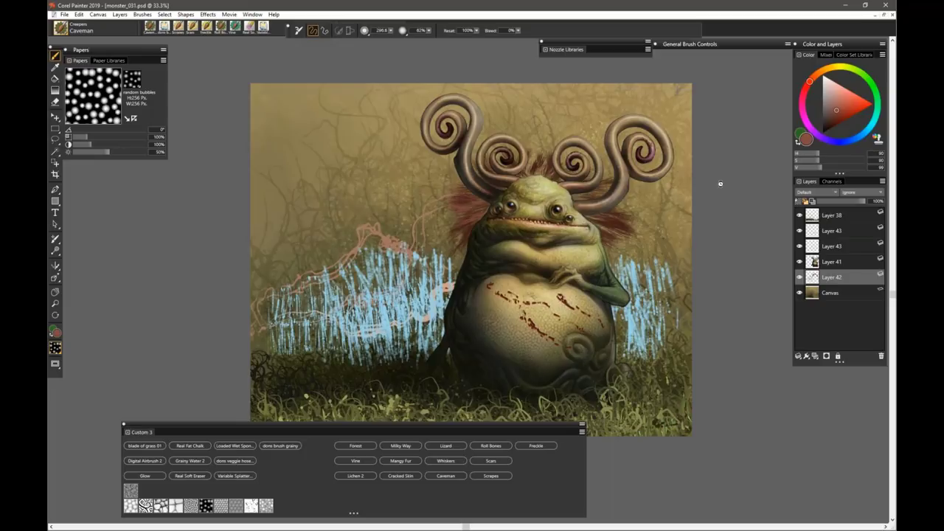
{"action": "left_click", "coordinate": [892, 15]}
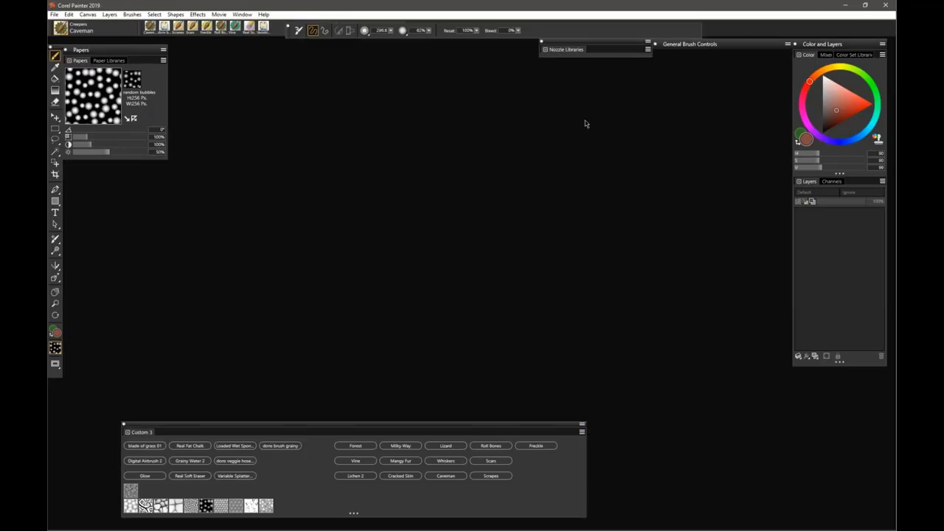
- Create a new white image of 1920 by 1080 pixels at 150 pixels per inch
{"action": "left_click", "coordinate": [54, 15]}
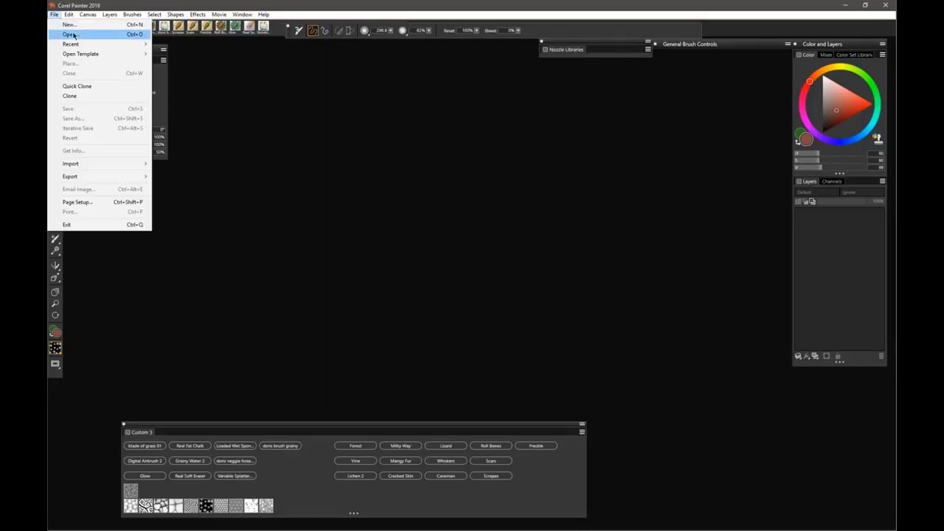
{"action": "left_click", "coordinate": [70, 24]}
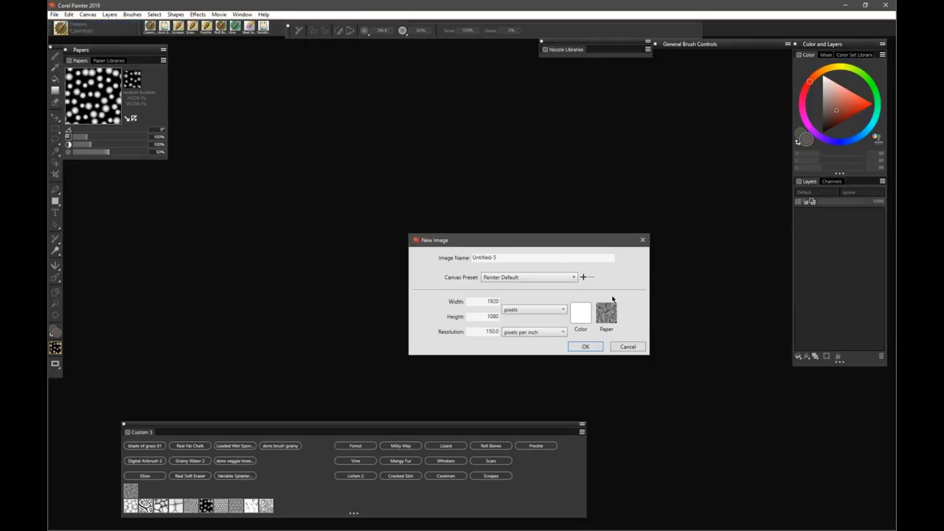
{"action": "left_click", "coordinate": [587, 348]}
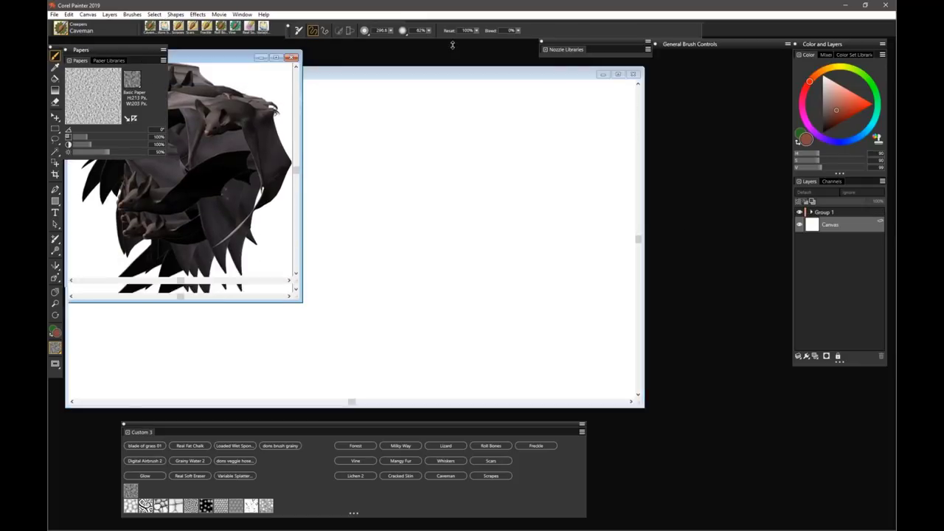
- Move the bats.psd document clear of the blank image, check the bat layers inside Group 1, and leave the group selected and collapsed
{"action": "left_click_drag", "start_coordinate": [206, 47], "coordinate": [629, 91]}
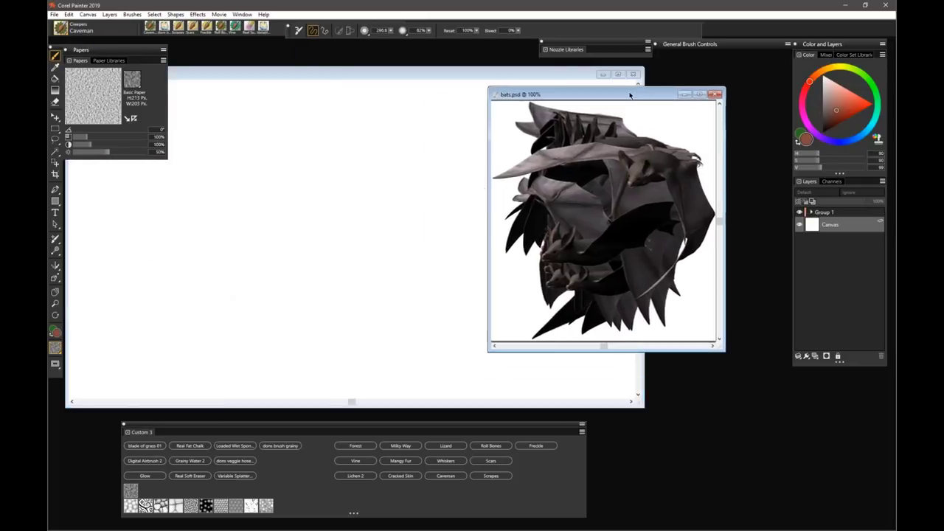
{"action": "left_click", "coordinate": [812, 212]}
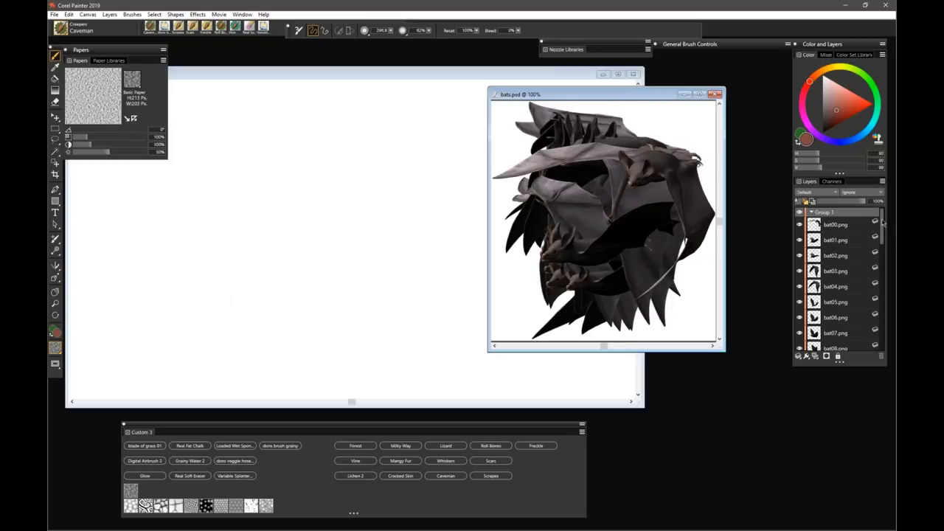
{"action": "mouse_move", "coordinate": [882, 224]}
{"action": "left_mouse_down"}
{"action": "mouse_move", "coordinate": [875, 352]}
{"action": "mouse_move", "coordinate": [889, 210]}
{"action": "left_mouse_up"}
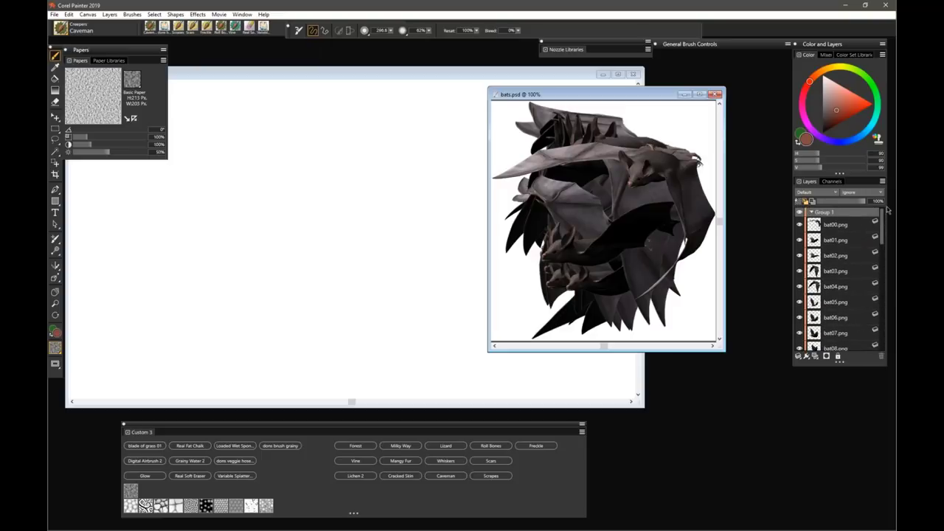
{"action": "left_click", "coordinate": [811, 213]}
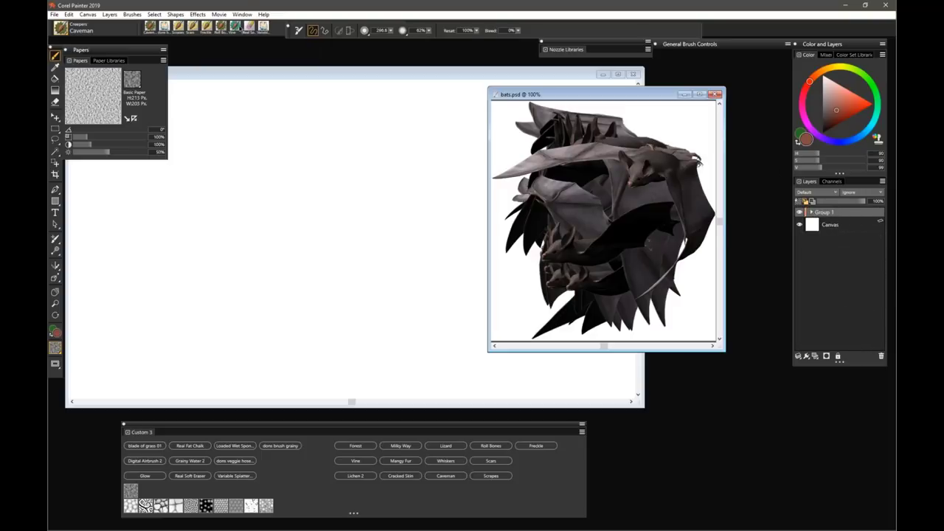
- Expand the Nozzle Libraries, select the Glass Pebbles nozzle, and make a new nozzle from the selected bat group
{"action": "left_click_drag", "start_coordinate": [561, 47], "coordinate": [259, 100]}
{"action": "left_click", "coordinate": [263, 97]}
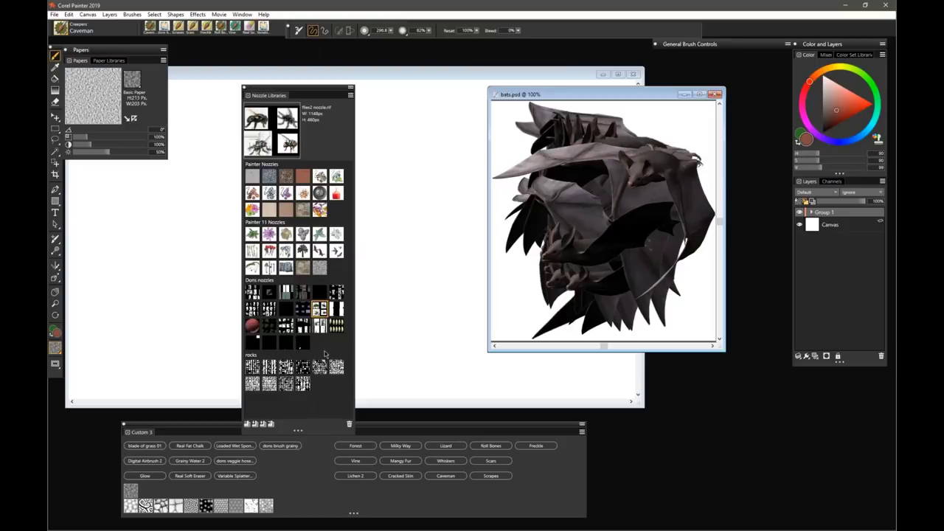
{"action": "left_click", "coordinate": [336, 176]}
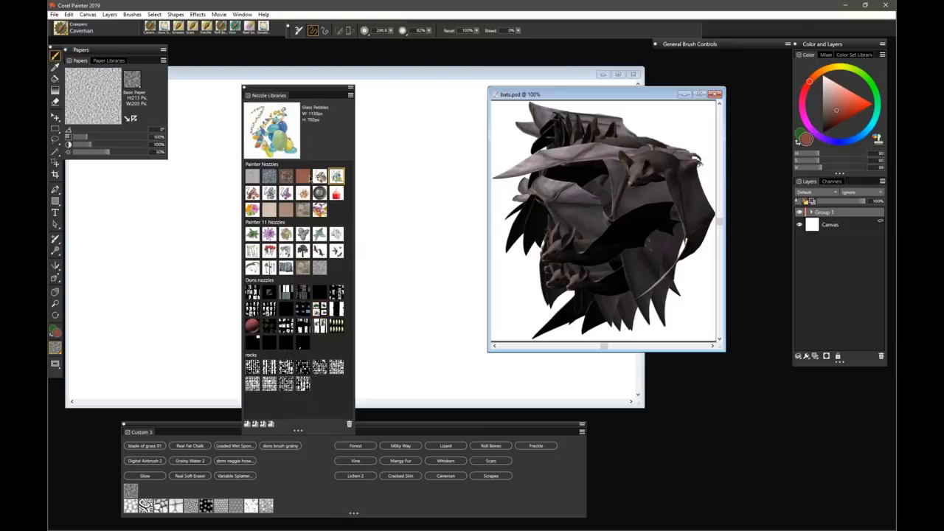
{"action": "left_click", "coordinate": [350, 96]}
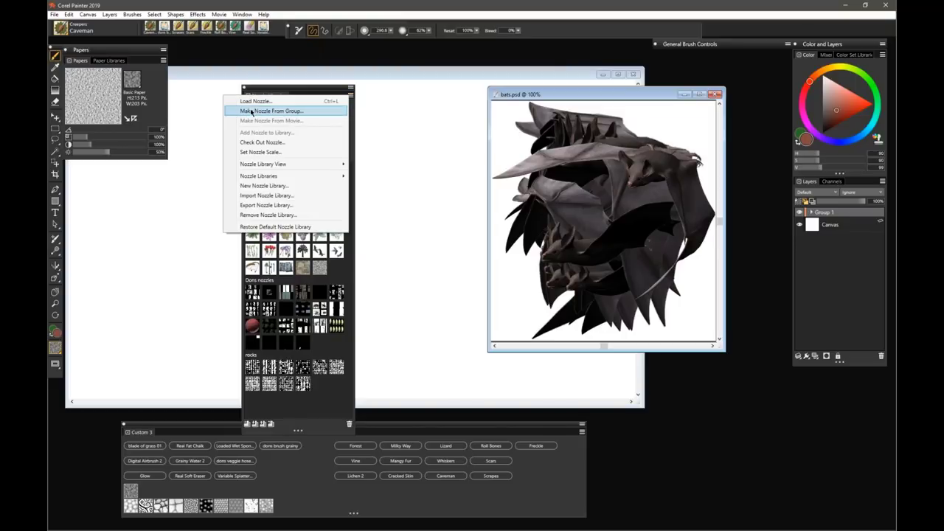
{"action": "left_click", "coordinate": [252, 112]}
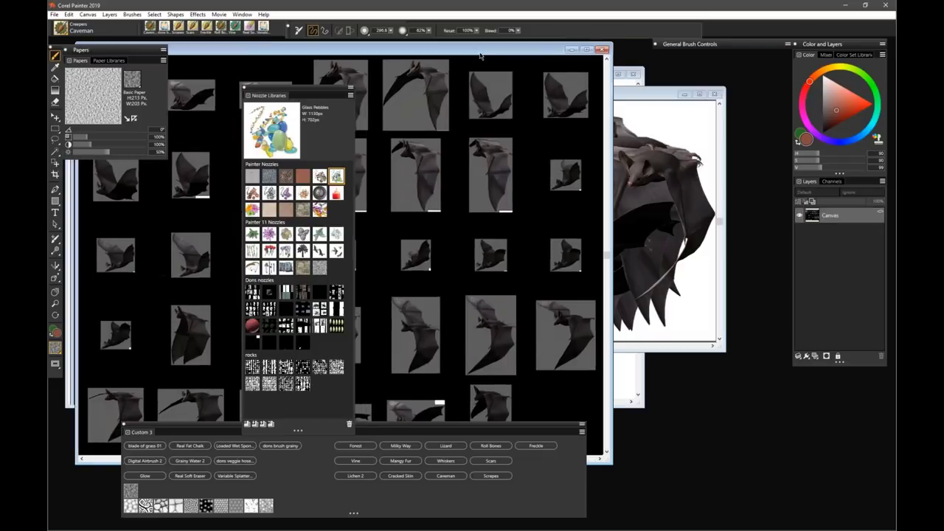
{"action": "left_click_drag", "start_coordinate": [479, 56], "coordinate": [561, 62]}
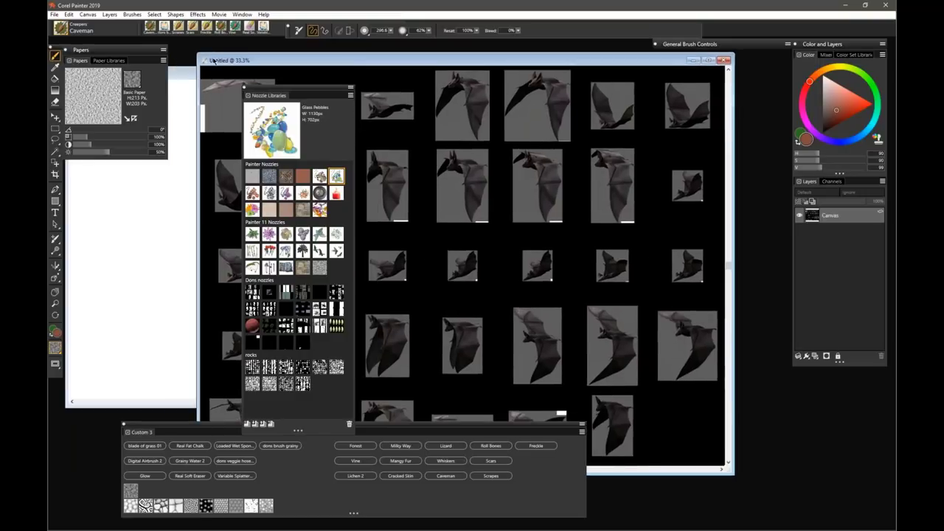
- Save the bat nozzle document in the corel webinar folder as bat_nozzle.rif in Painter RIFF format
{"action": "left_click", "coordinate": [53, 15]}
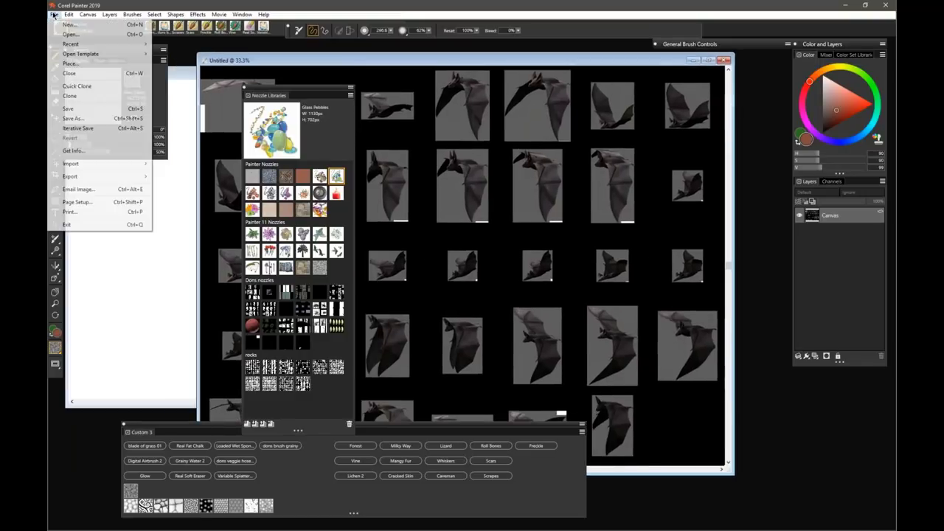
{"action": "left_click", "coordinate": [79, 121]}
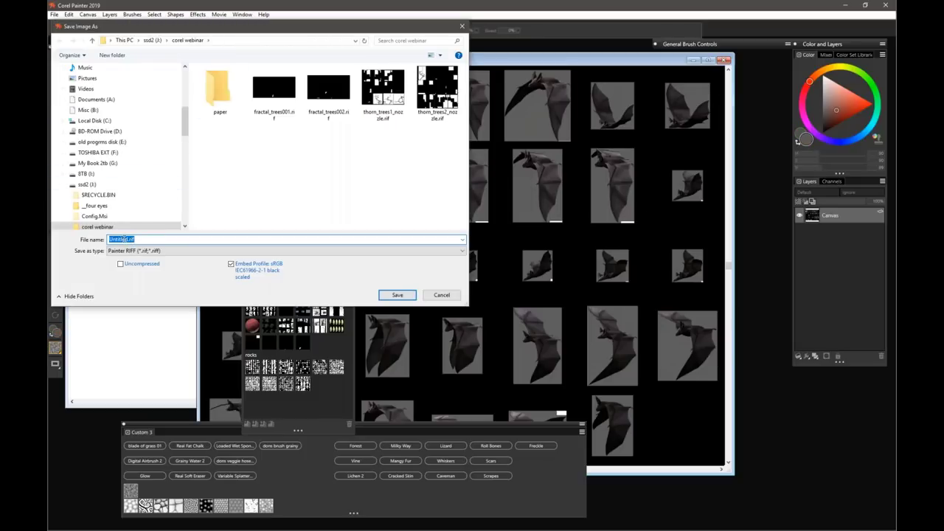
{"action": "left_click_drag", "start_coordinate": [128, 240], "coordinate": [70, 234]}
{"action": "type", "text": "n"}
{"action": "key", "text": "Home"}
{"action": "type", "text": "bat_"}
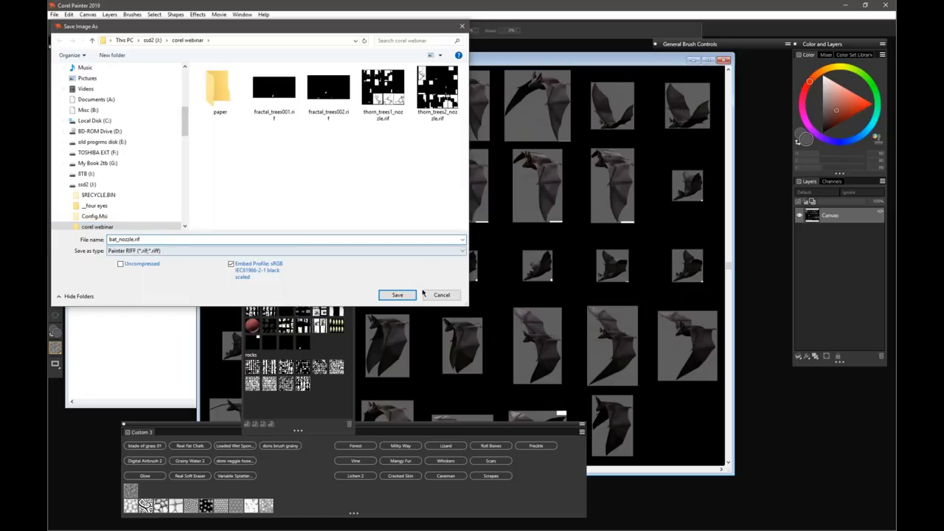
{"action": "left_click", "coordinate": [397, 295]}
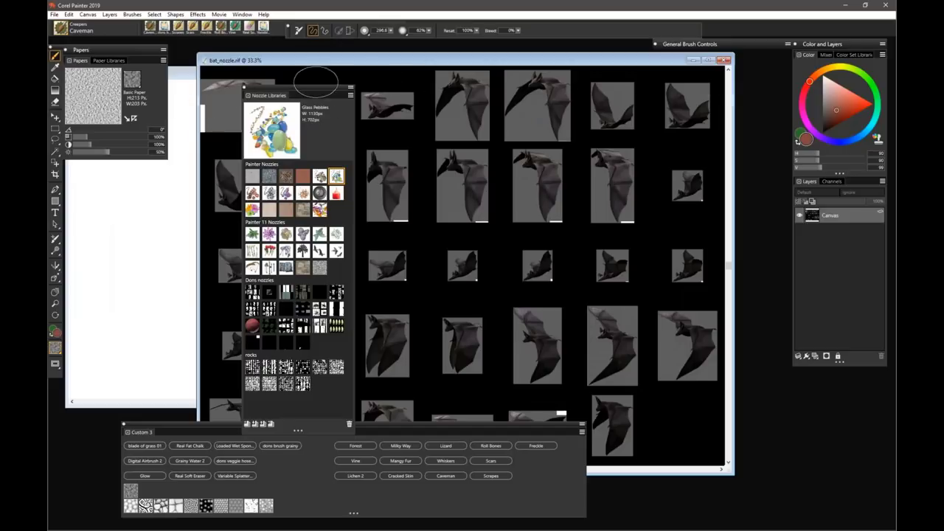
- Load bat_nozzle.rif as the current nozzle and close its document
{"action": "left_click", "coordinate": [351, 96]}
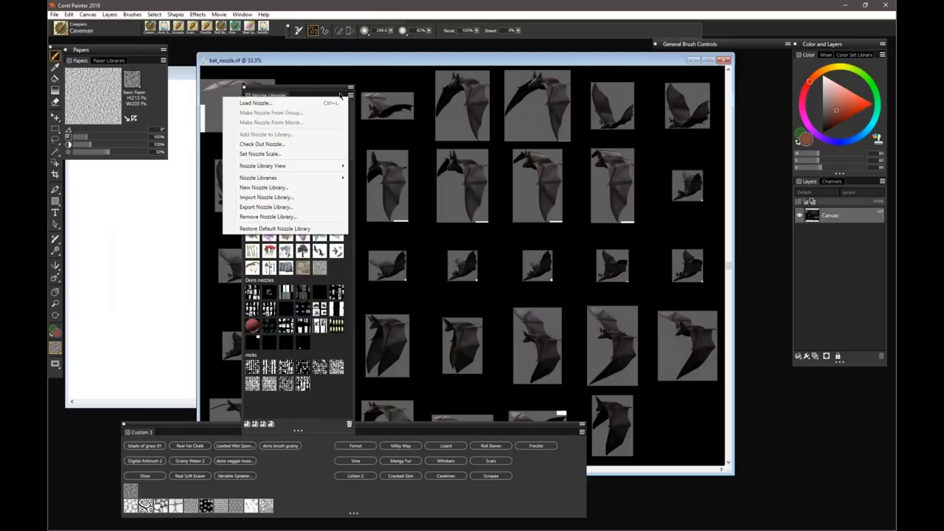
{"action": "left_click", "coordinate": [289, 103]}
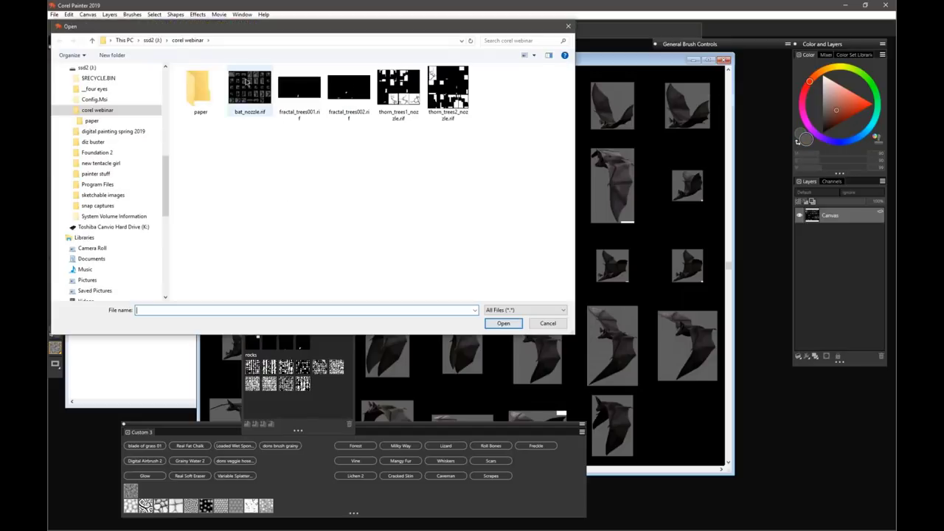
{"action": "left_click", "coordinate": [248, 83]}
{"action": "left_click", "coordinate": [503, 324]}
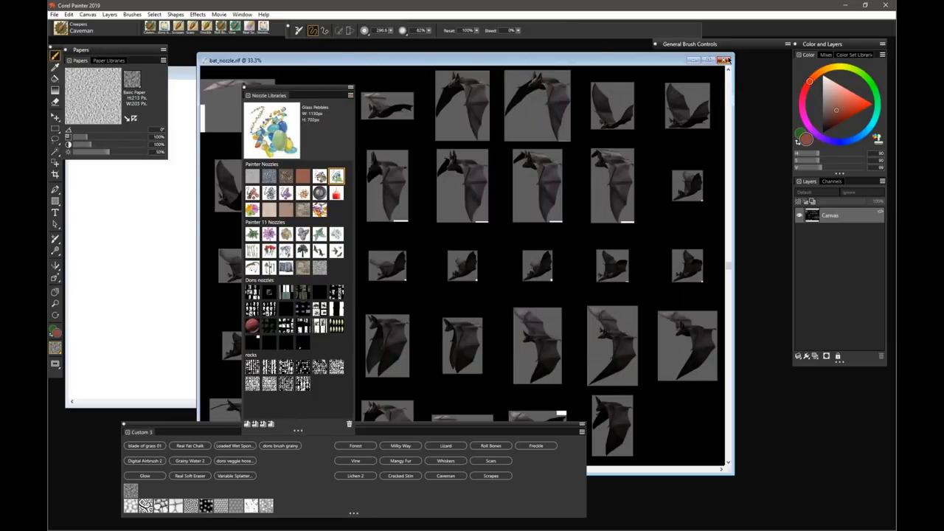
{"action": "left_click", "coordinate": [726, 60]}
- Make a test stroke with the Caveman brush, switch to the dons veggie hose brush, and paint a trail of small green bats
{"action": "left_click_drag", "start_coordinate": [418, 138], "coordinate": [402, 168]}
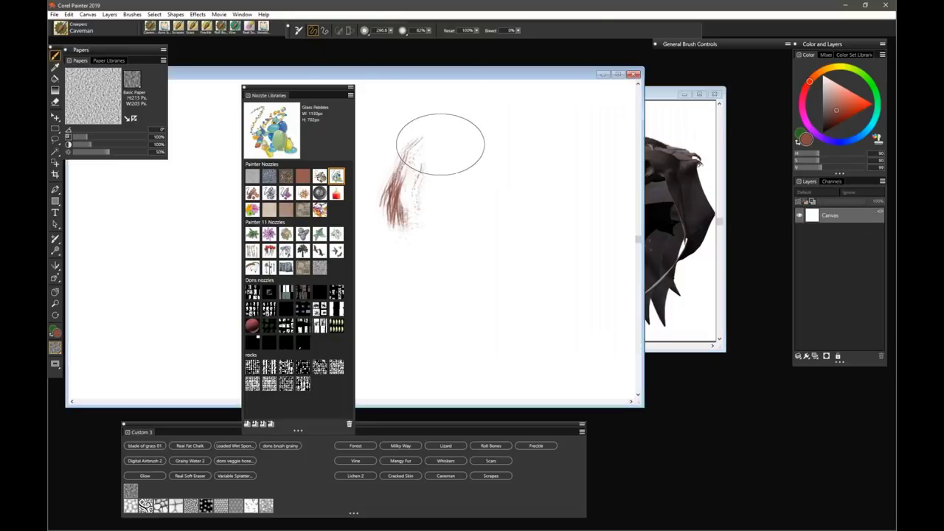
{"action": "left_click", "coordinate": [351, 97]}
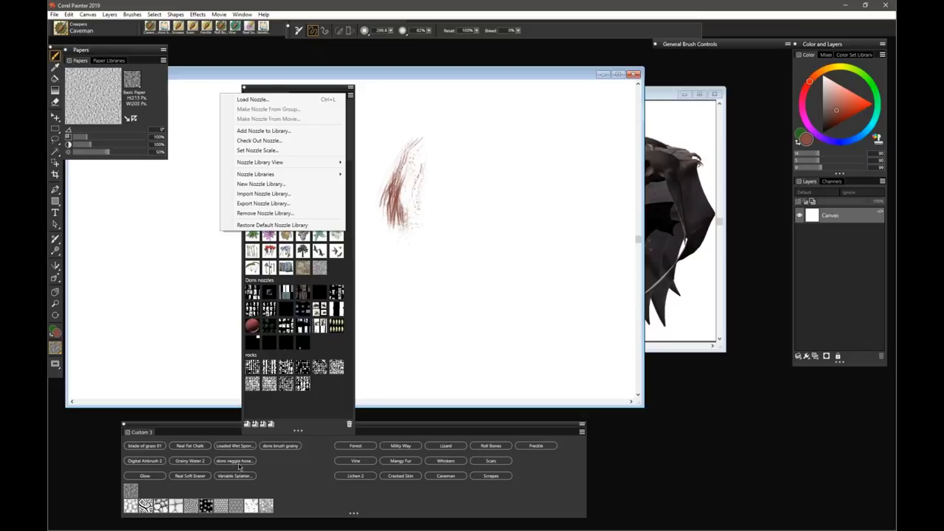
{"action": "left_click", "coordinate": [237, 460]}
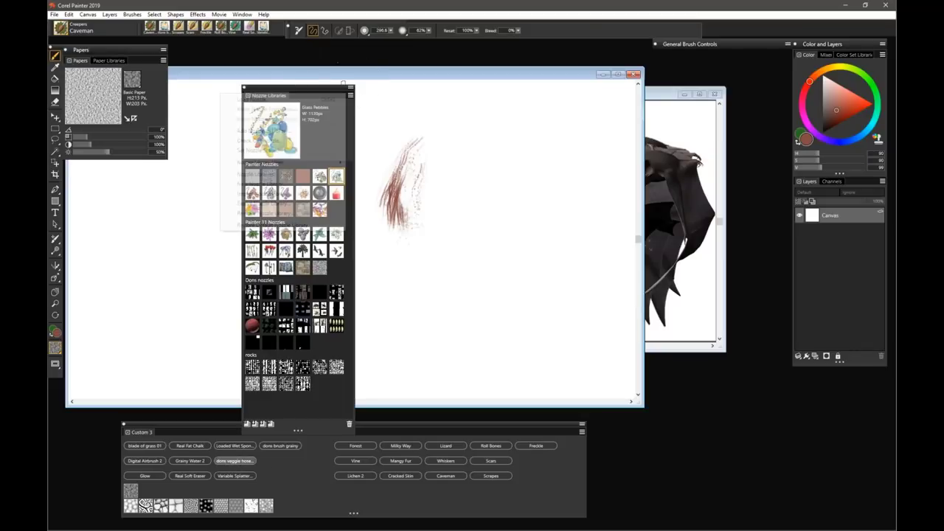
{"action": "mouse_move", "coordinate": [577, 218]}
{"action": "left_mouse_down"}
{"action": "mouse_move", "coordinate": [484, 303]}
{"action": "mouse_move", "coordinate": [434, 294]}
{"action": "left_mouse_up"}
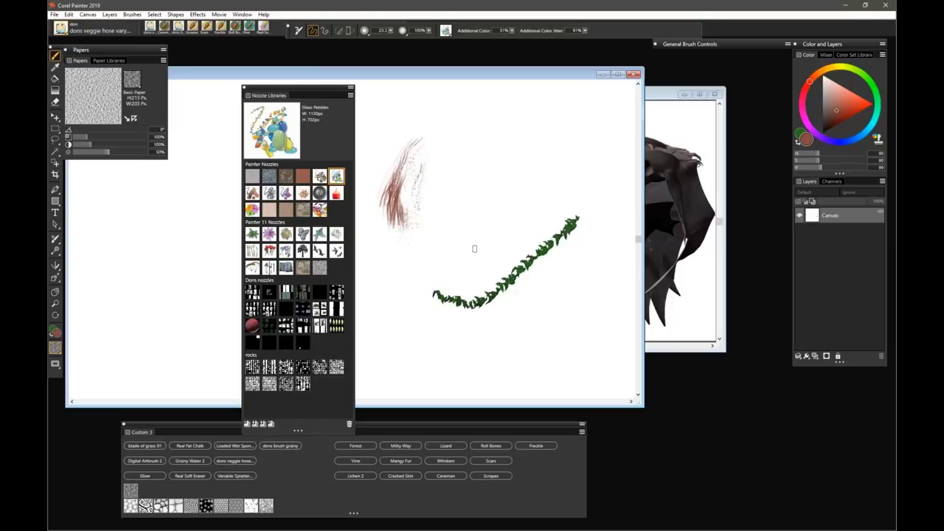
- Enlarge the brush to about 176 and spray rows of large green bats across the canvas
{"action": "left_click_drag", "start_coordinate": [407, 204], "coordinate": [459, 205]}
{"action": "left_click_drag", "start_coordinate": [533, 185], "coordinate": [205, 259]}
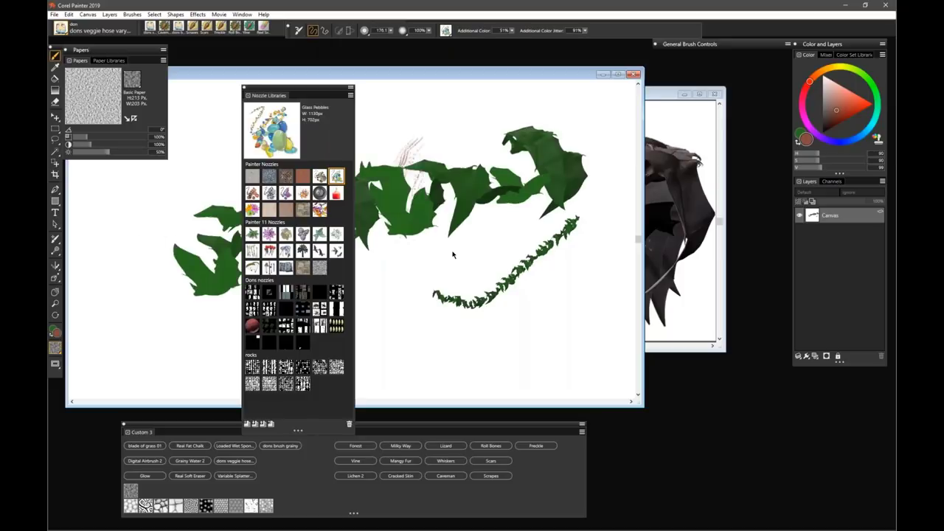
{"action": "mouse_move", "coordinate": [503, 223]}
{"action": "left_mouse_down"}
{"action": "mouse_move", "coordinate": [463, 251]}
{"action": "mouse_move", "coordinate": [151, 324]}
{"action": "left_mouse_up"}
{"action": "left_click_drag", "start_coordinate": [517, 316], "coordinate": [378, 316]}
- Set both the main and additional colors to neutral gray and spray gray bats over the green ones
{"action": "left_click_drag", "start_coordinate": [829, 126], "coordinate": [822, 105]}
{"action": "left_click_drag", "start_coordinate": [568, 272], "coordinate": [427, 309]}
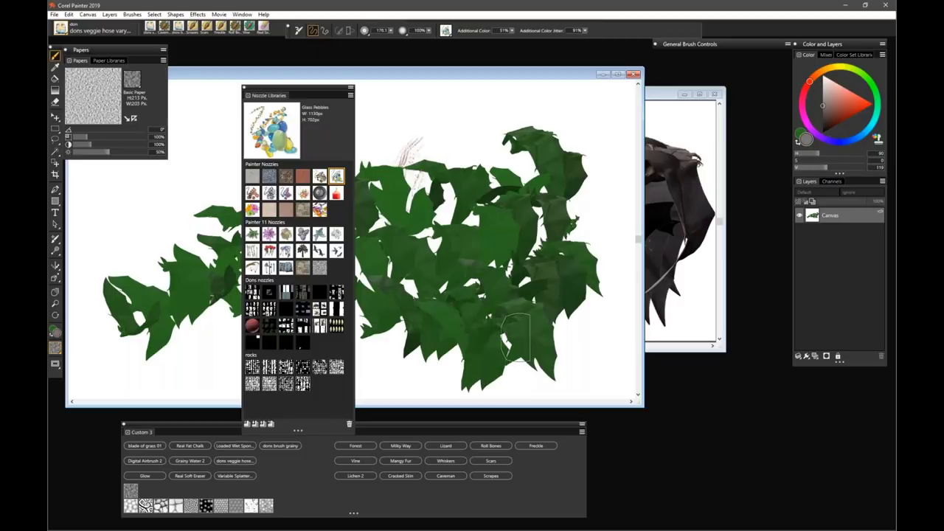
{"action": "left_click", "coordinate": [798, 143]}
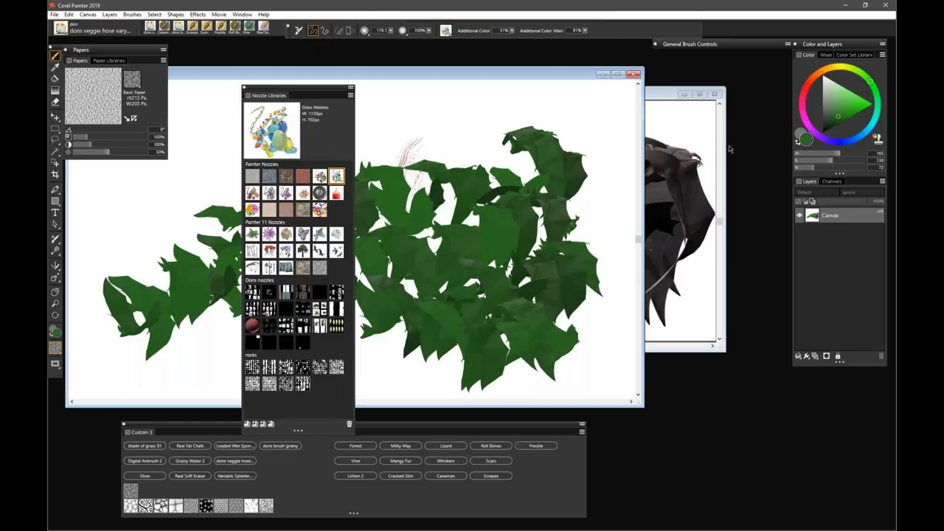
{"action": "left_click_drag", "start_coordinate": [546, 167], "coordinate": [599, 159]}
{"action": "left_click", "coordinate": [825, 113]}
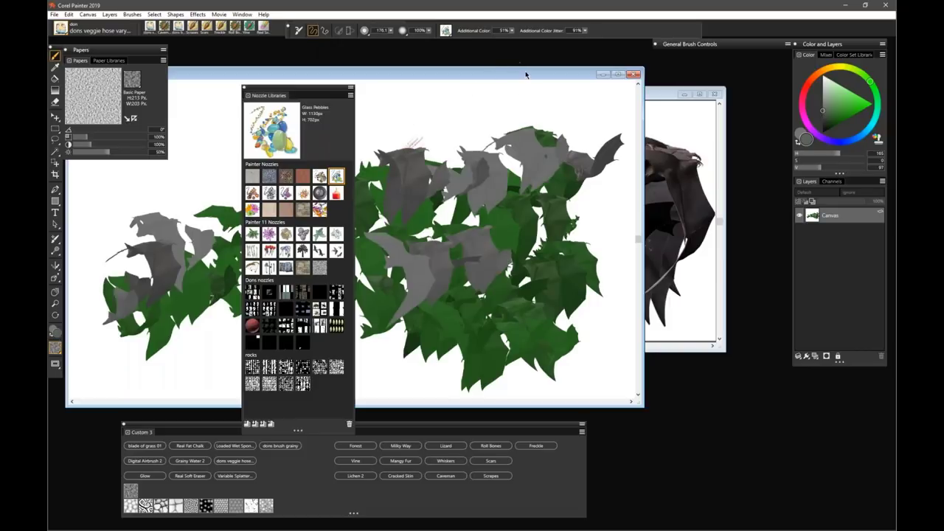
- Rearrange the two documents, add the loaded nozzle to the library as bat_nozzle.rif, and move it into the Dons nozzles library
{"action": "left_click_drag", "start_coordinate": [518, 75], "coordinate": [525, 238]}
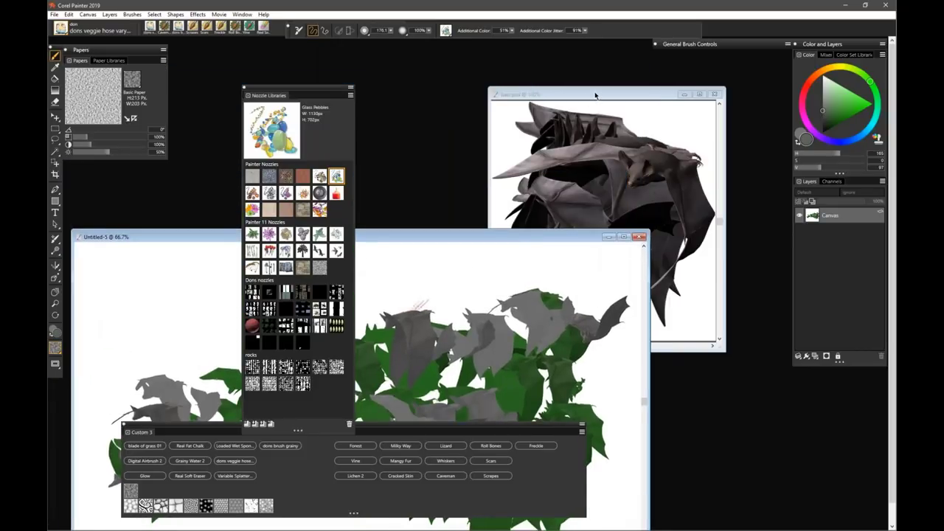
{"action": "left_click_drag", "start_coordinate": [595, 95], "coordinate": [550, 69]}
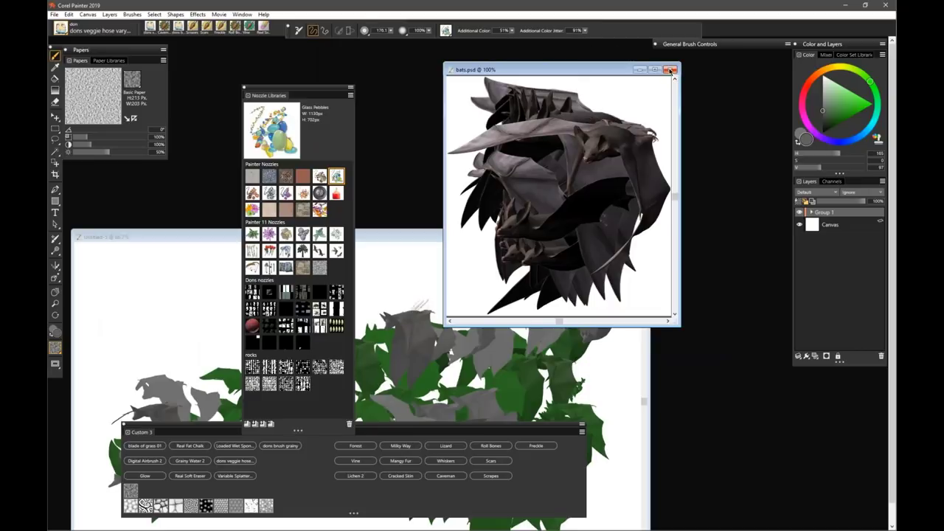
{"action": "left_click", "coordinate": [351, 96]}
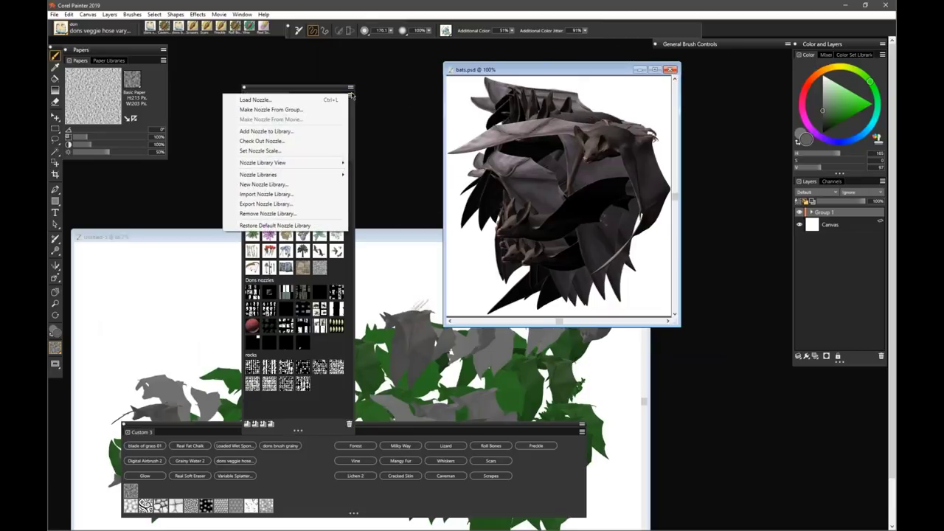
{"action": "left_click", "coordinate": [284, 133]}
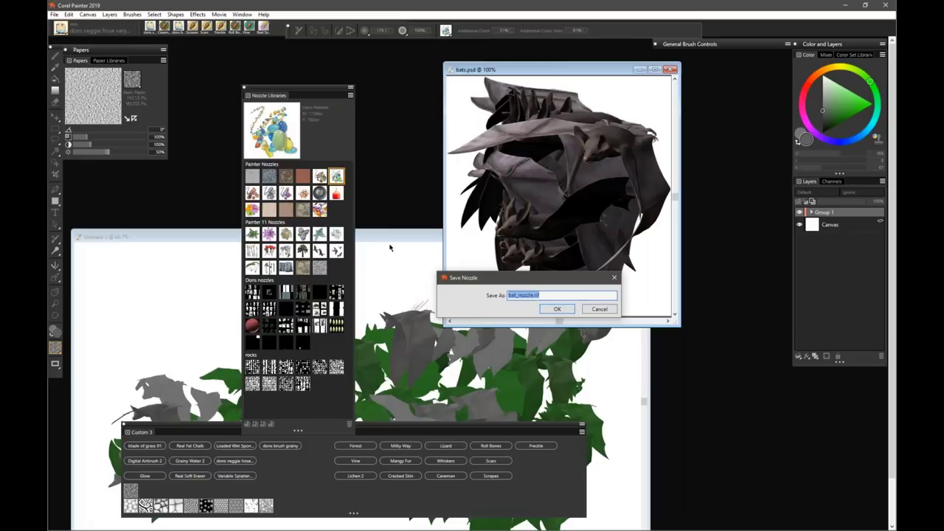
{"action": "left_click", "coordinate": [557, 309]}
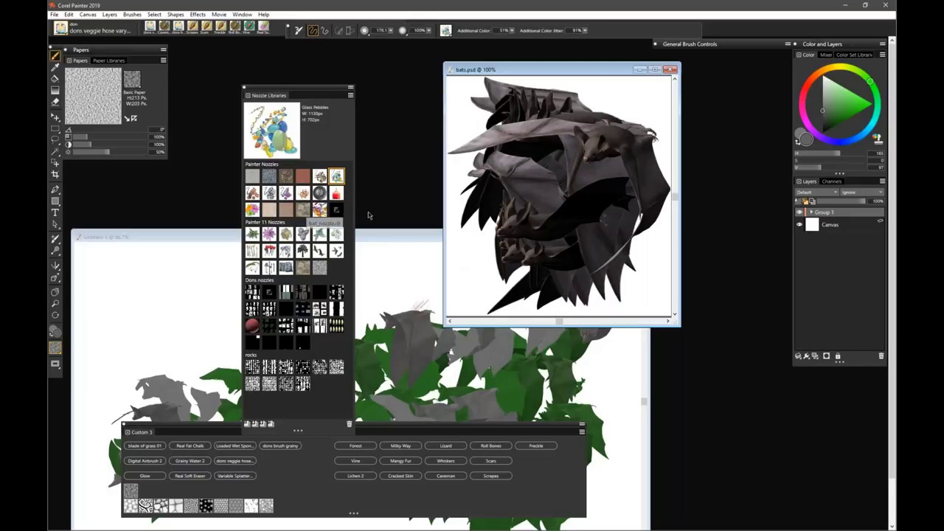
{"action": "left_click", "coordinate": [336, 210]}
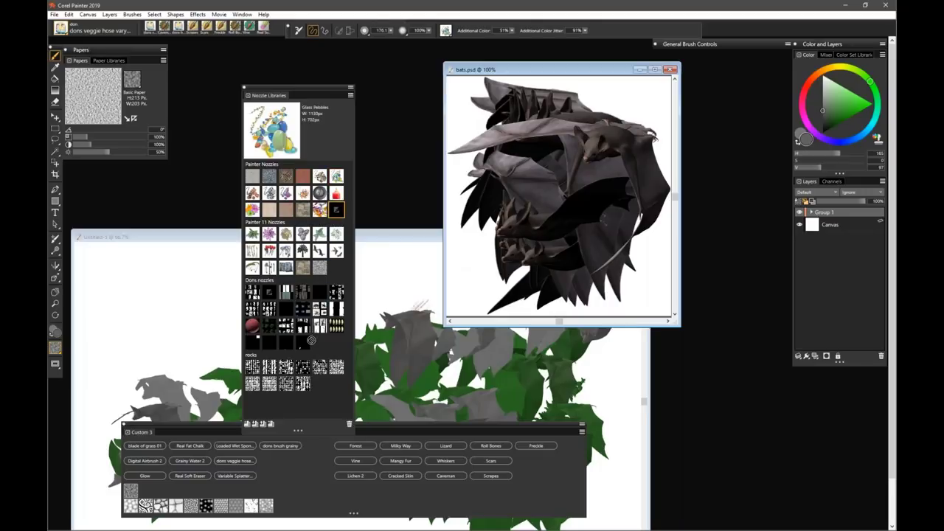
{"action": "left_click_drag", "start_coordinate": [313, 349], "coordinate": [311, 348]}
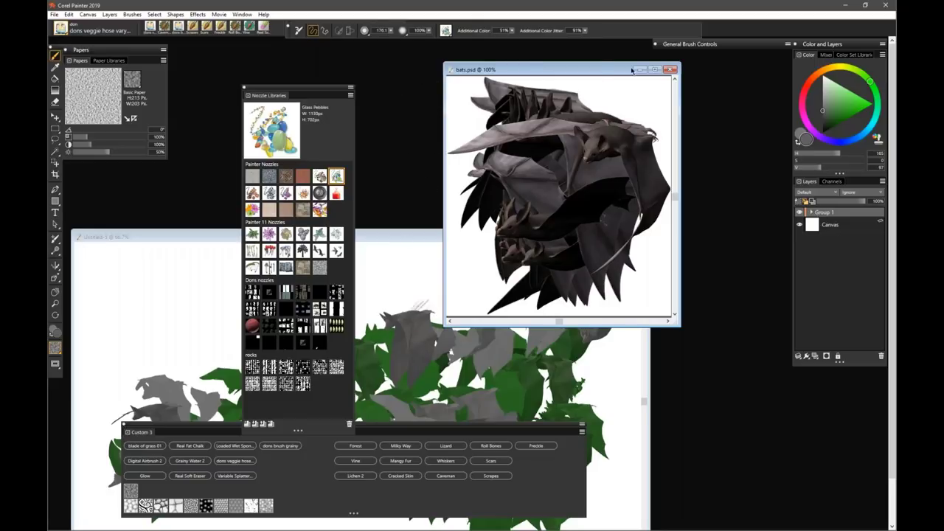
- Close bats.psd without saving its changes, and close the bat test painting
{"action": "left_click_drag", "start_coordinate": [563, 74], "coordinate": [608, 81]}
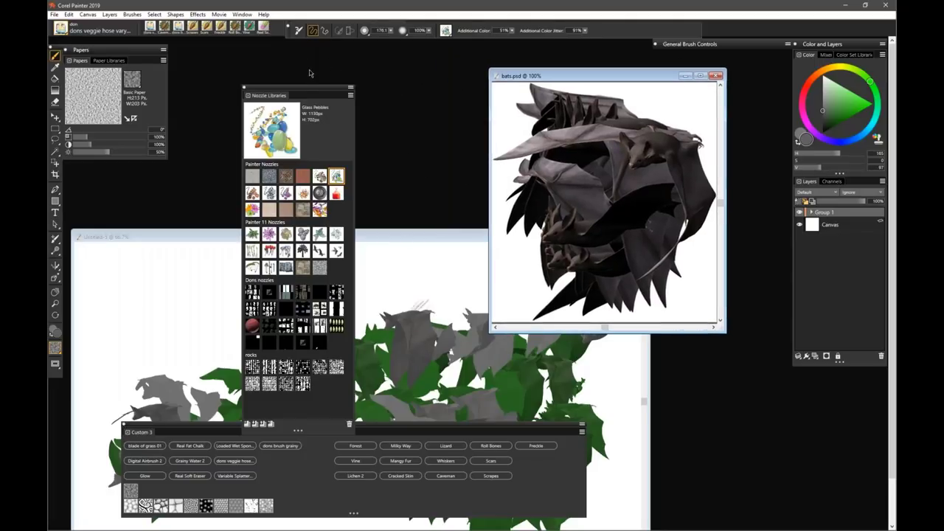
{"action": "left_click_drag", "start_coordinate": [299, 88], "coordinate": [288, 61]}
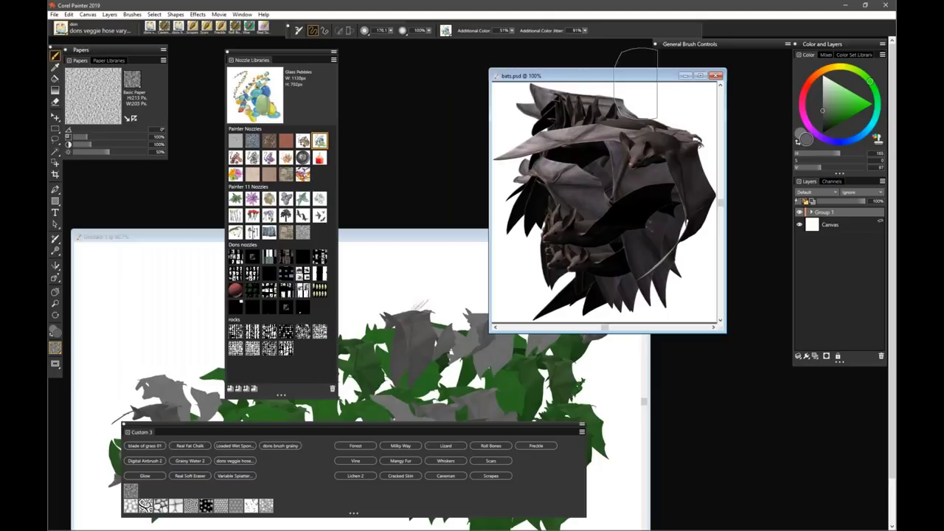
{"action": "left_click", "coordinate": [715, 75]}
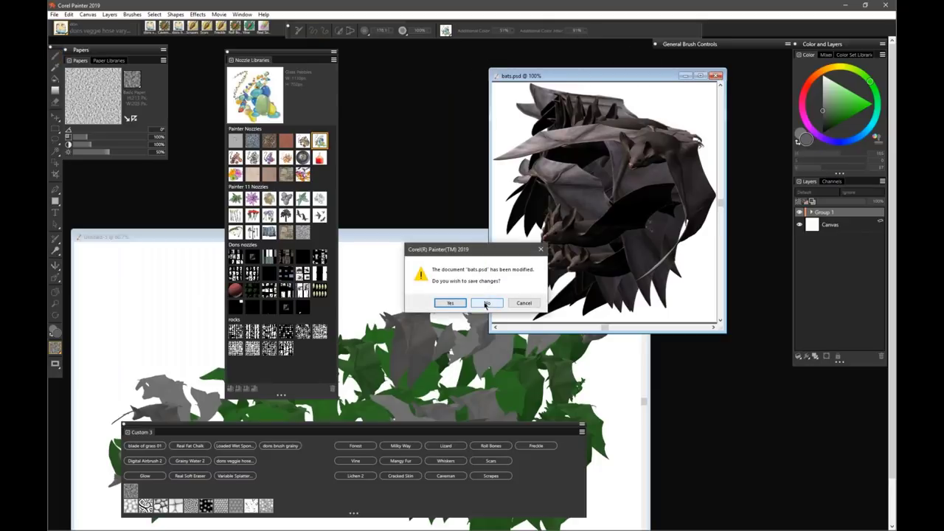
{"action": "left_click", "coordinate": [486, 305]}
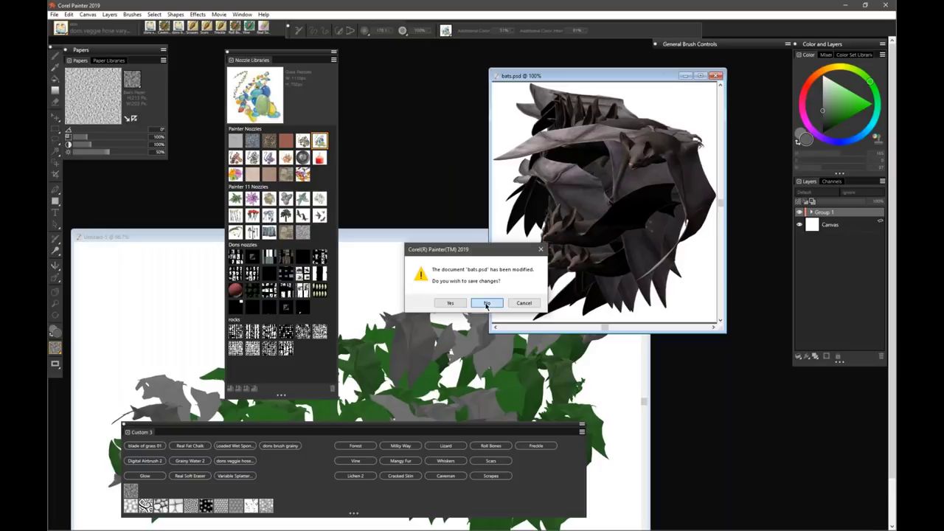
{"action": "left_click_drag", "start_coordinate": [498, 237], "coordinate": [591, 76]}
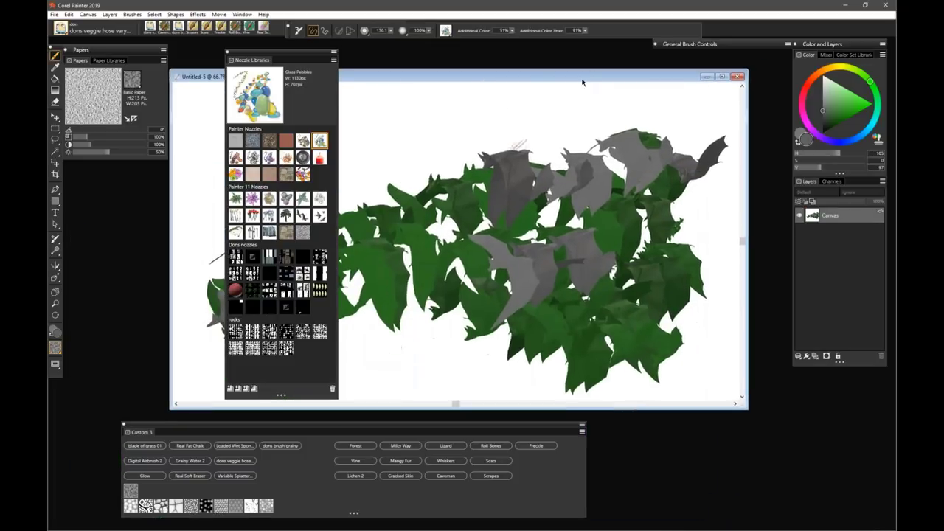
{"action": "left_click", "coordinate": [738, 77]}
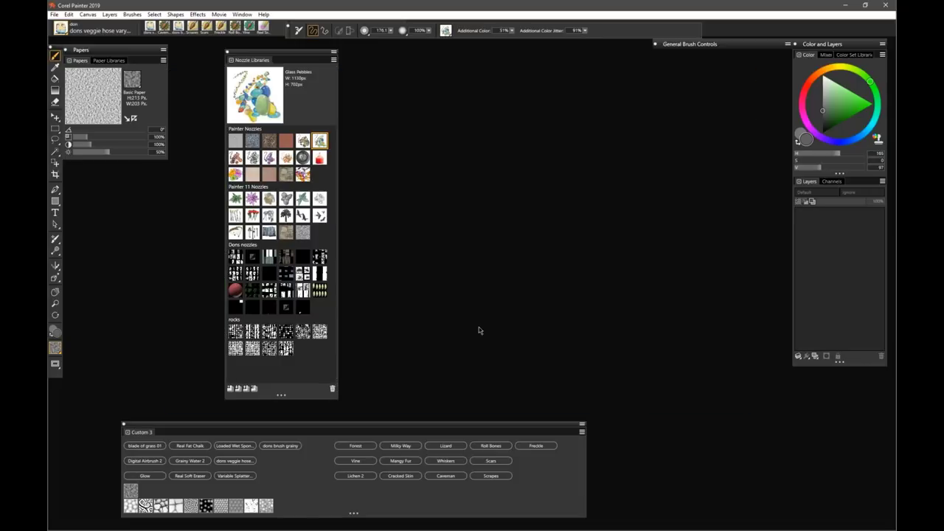